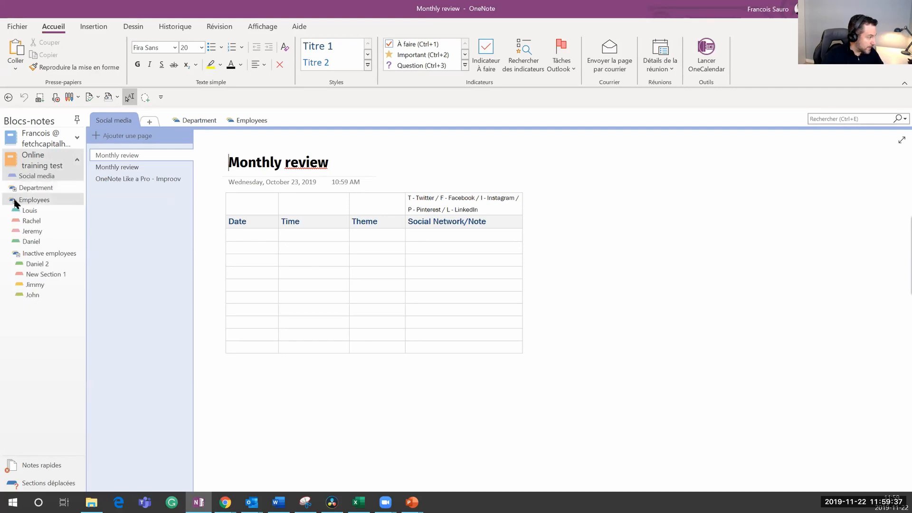
Step: Collapse the Inactive employees and Finance subgroups, then the Department and Employees section groups
click(16, 201)
click(16, 202)
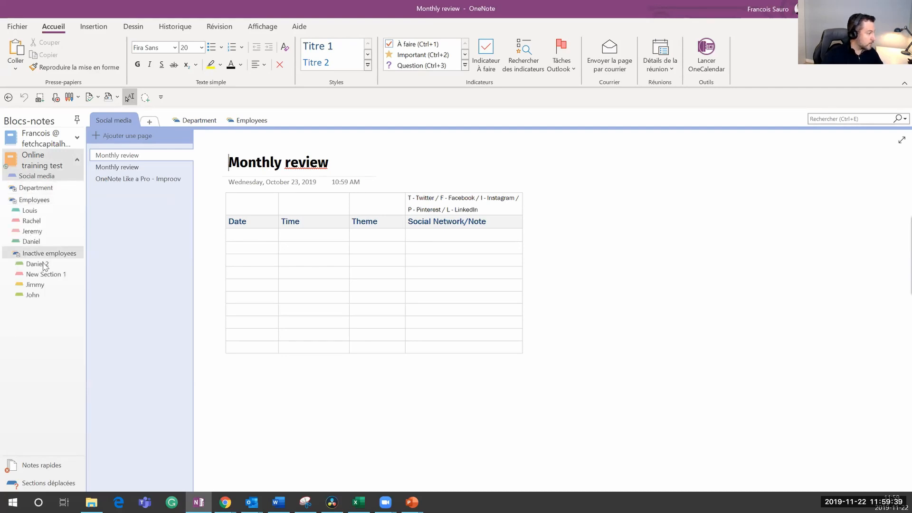
click(16, 254)
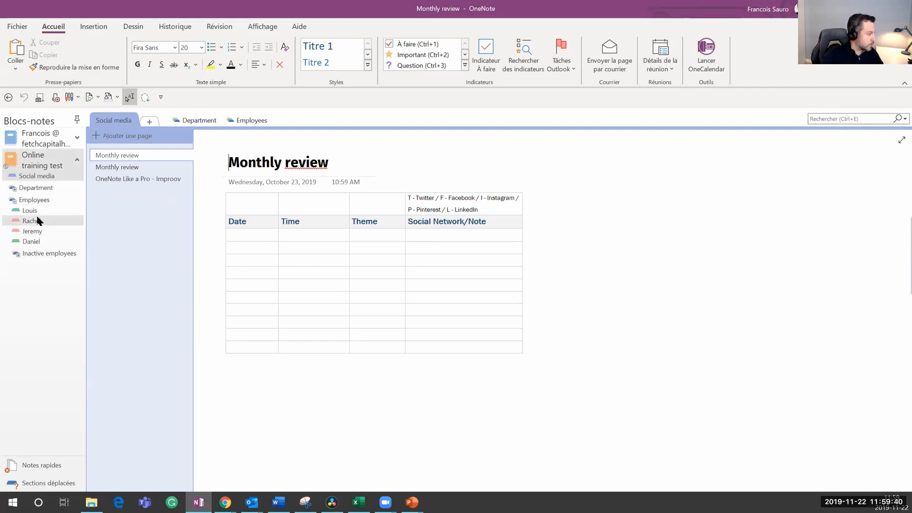
click(21, 188)
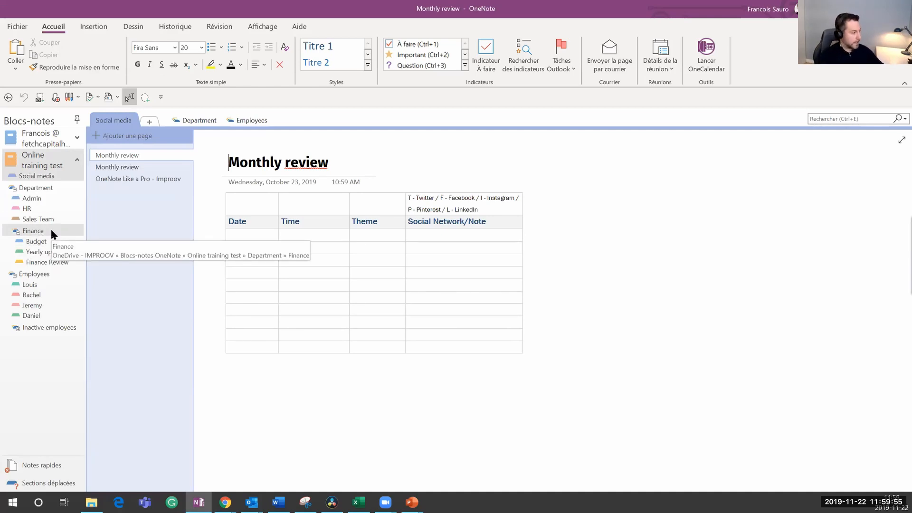
click(24, 231)
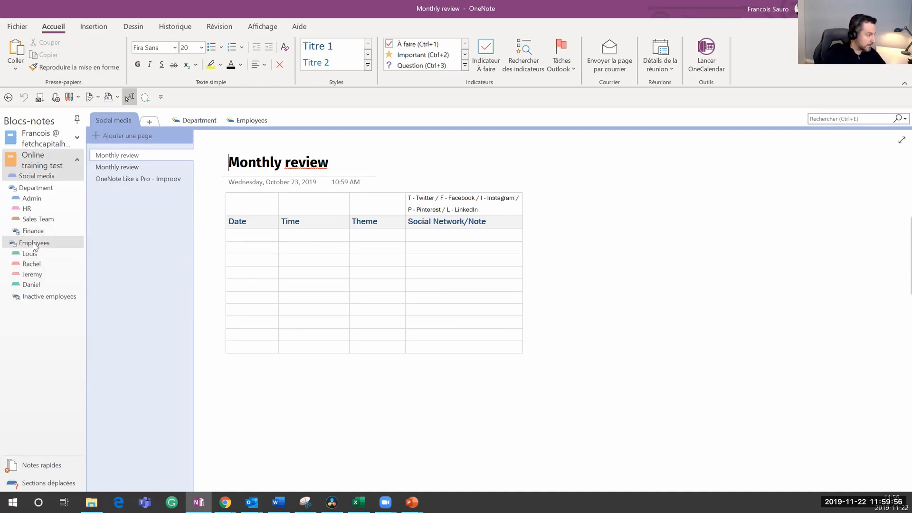
click(20, 189)
click(22, 201)
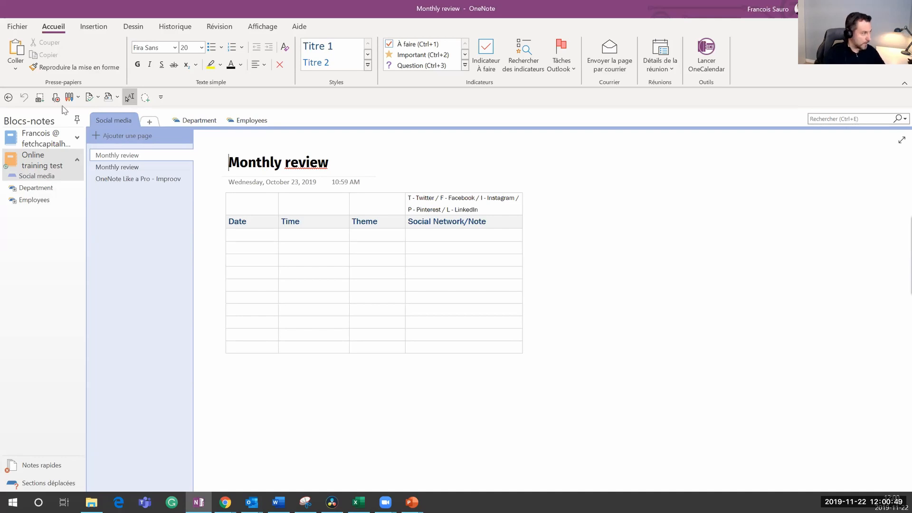
Step: On OneDrive - IMPROOV, create a notebook named 'Test APSAQ' in the Blocs-notes OneNote folder
click(18, 30)
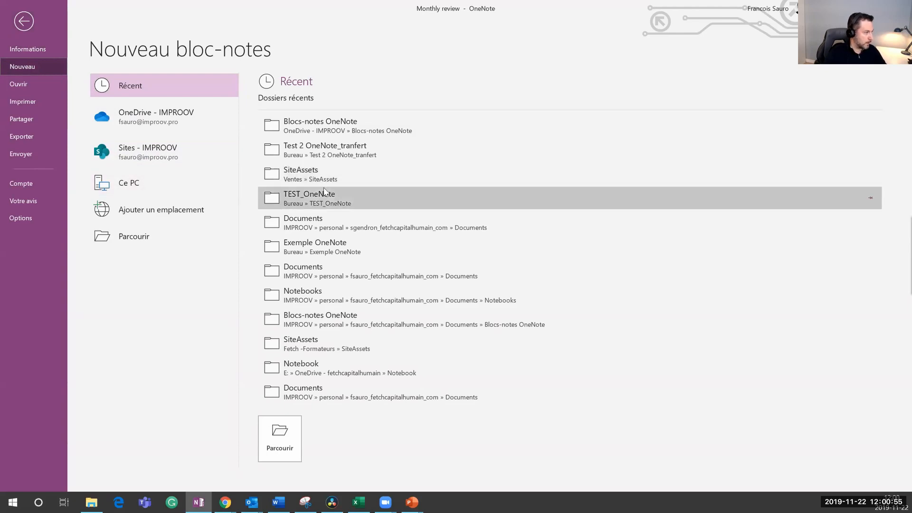
click(198, 129)
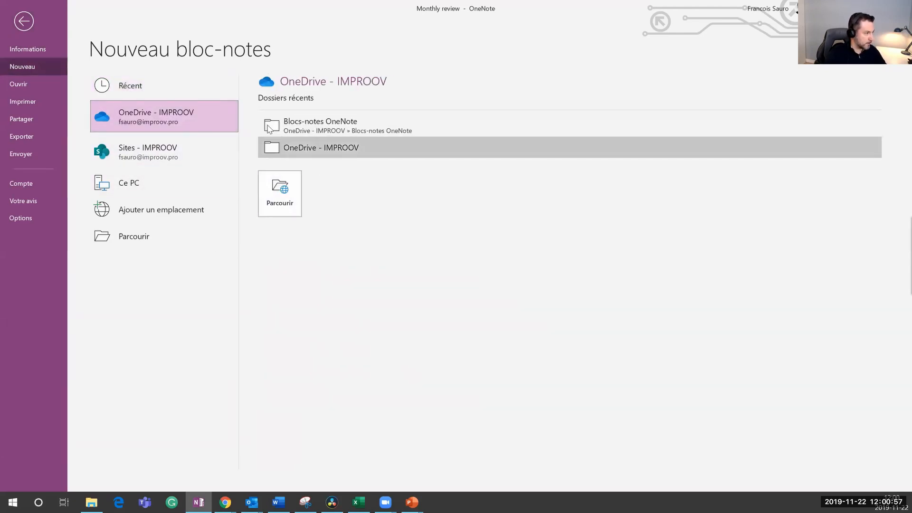
click(304, 123)
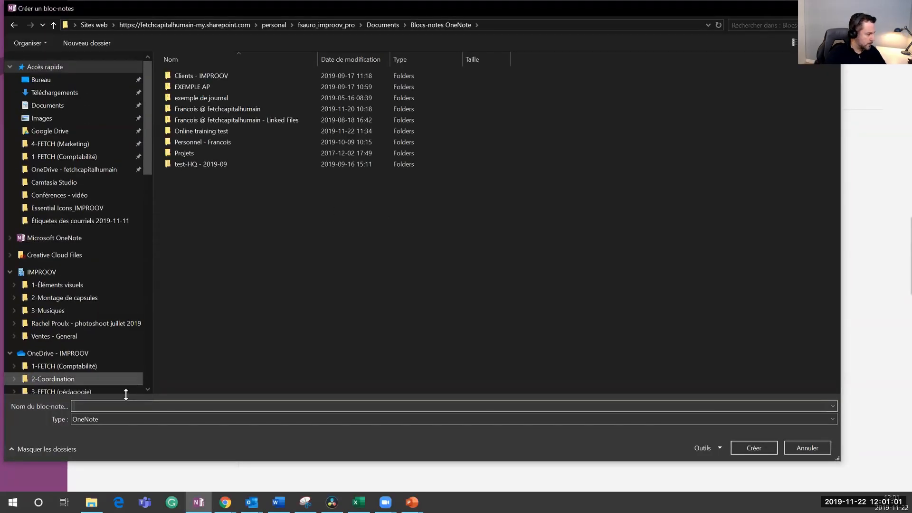
text(Test A)
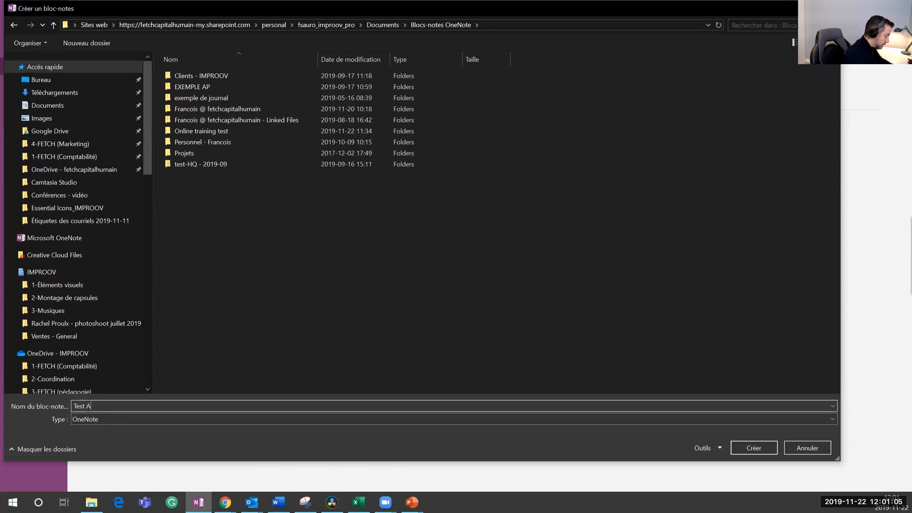
text(PSAQ)
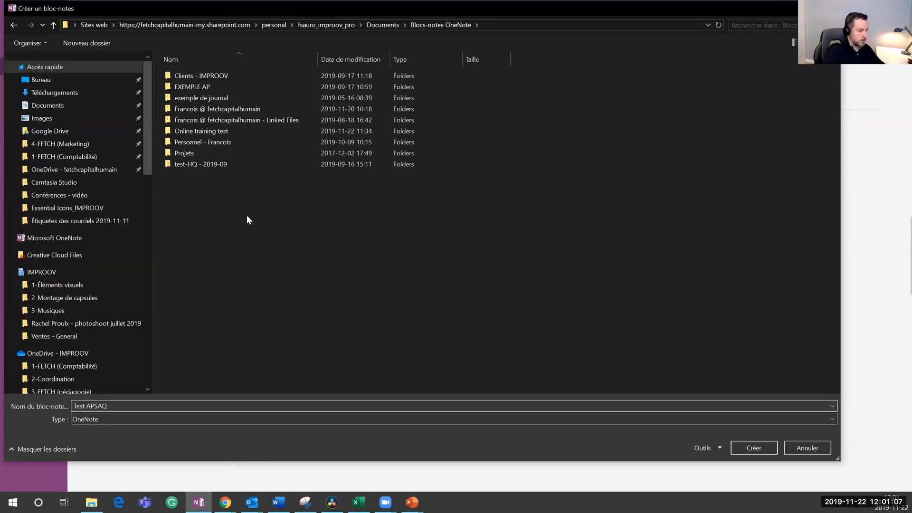
click(742, 446)
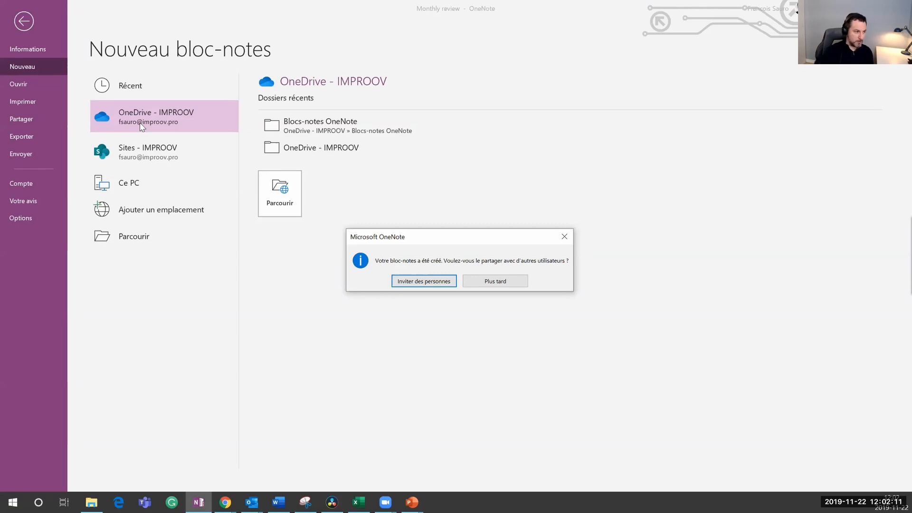
Step: Decline sharing with Plus tard, then expand the Test APSAQ notebook and the Department group
click(501, 281)
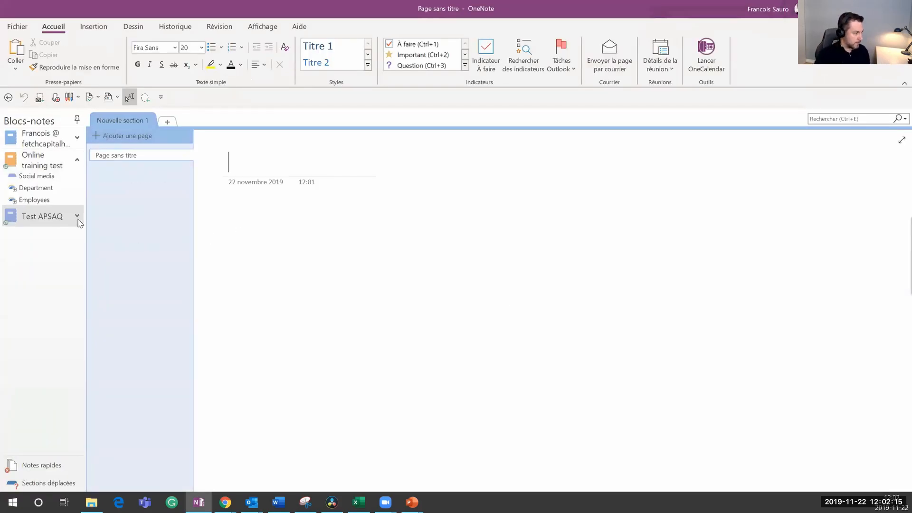
click(78, 219)
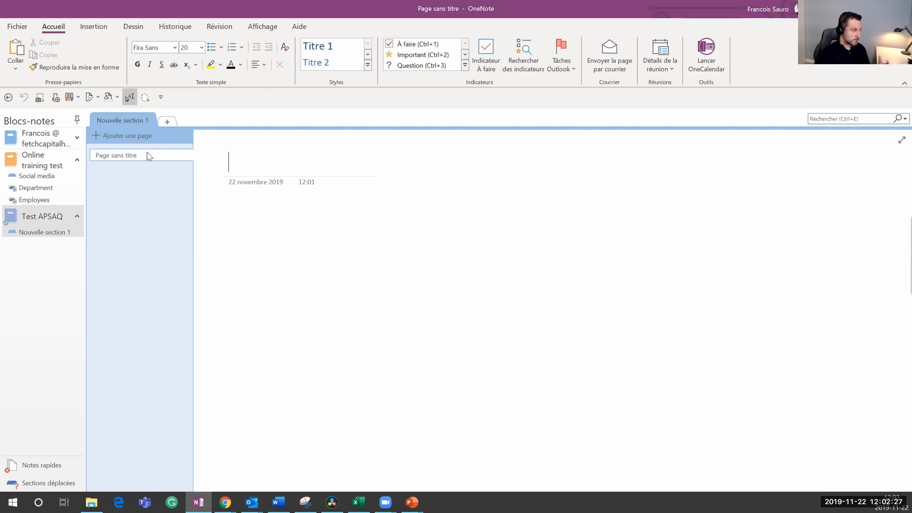
click(14, 190)
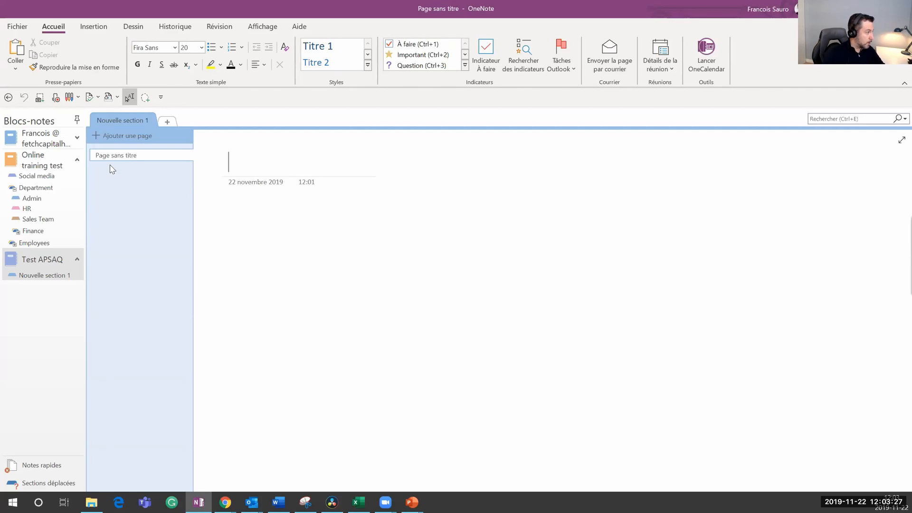
Step: Rename the first section to 2019 and add new sections named 2018 and 2020
double_click(124, 120)
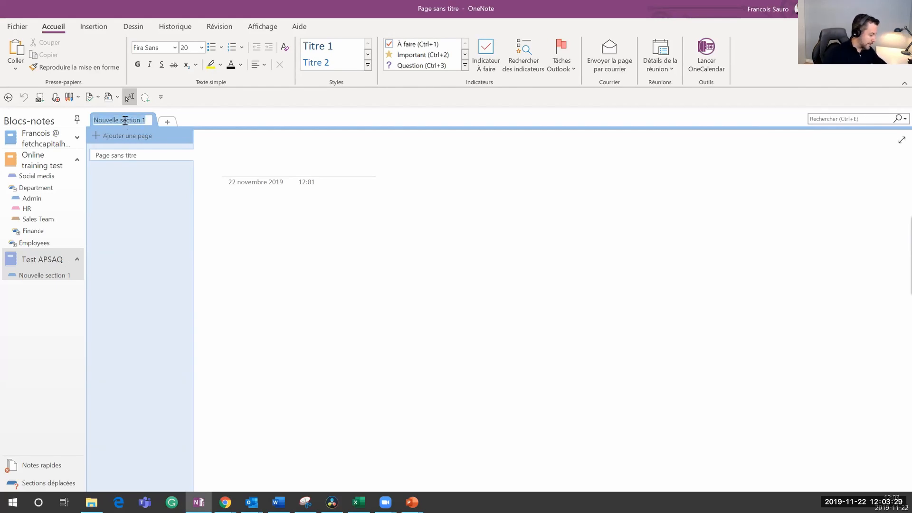
text(2019)
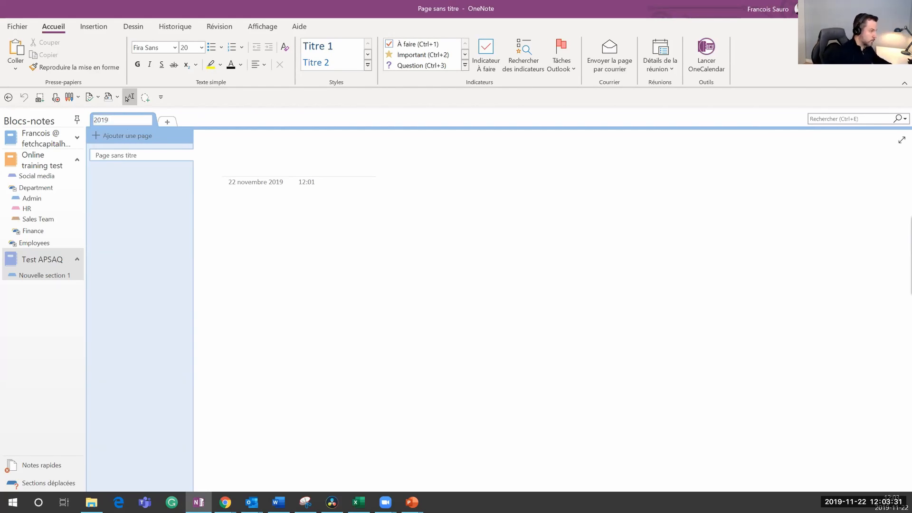
key(Return)
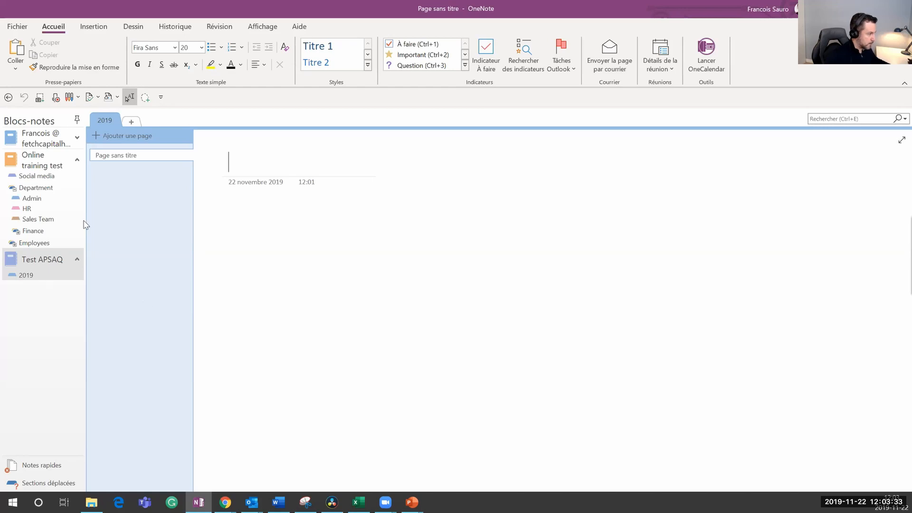
click(129, 123)
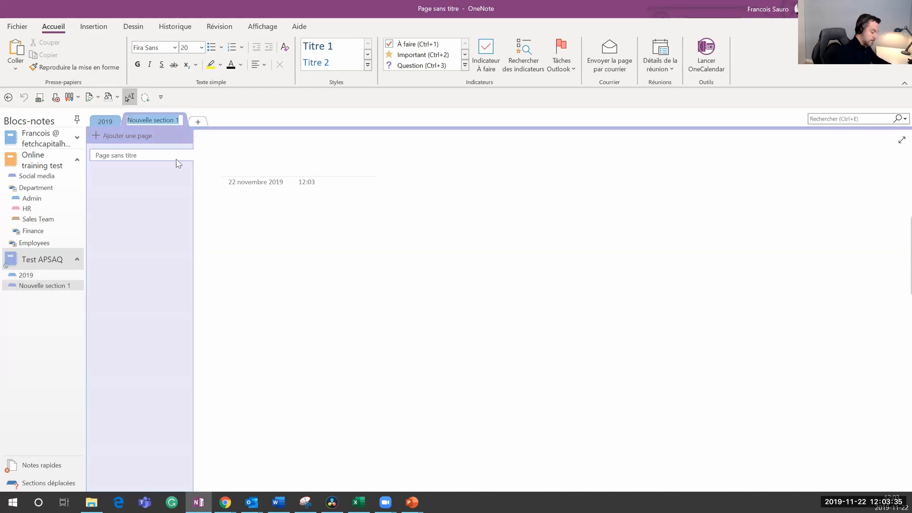
text(2018)
key(Return)
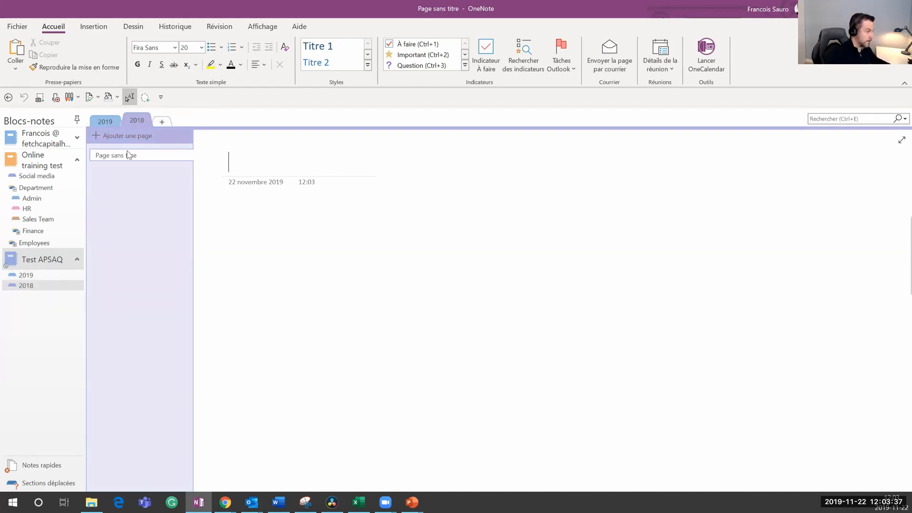
click(161, 122)
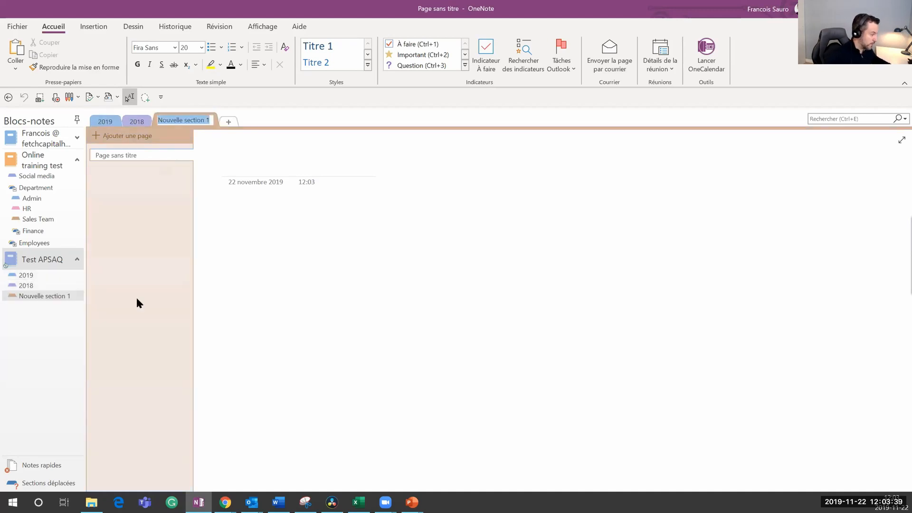
text(2020)
key(Return)
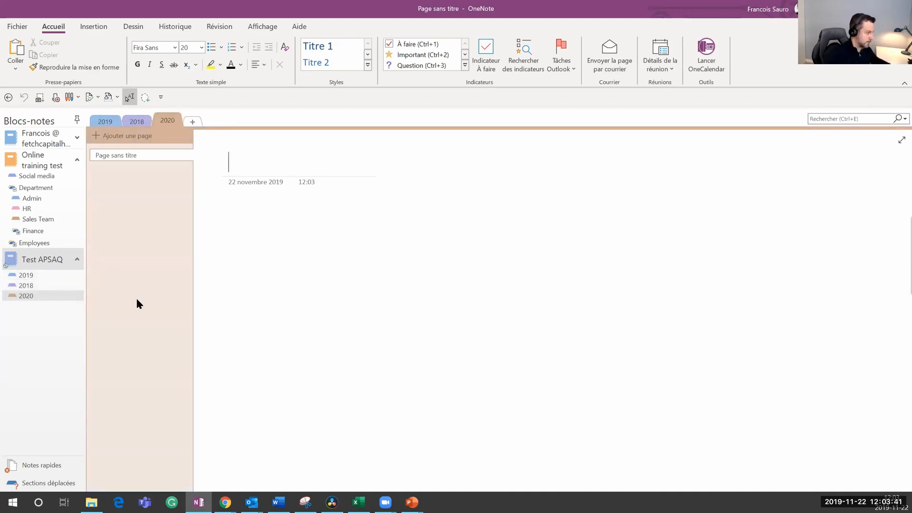
Step: Try dragging the 2020 section higher, then browse the 2019, 2020 and 2018 sections
click(54, 286)
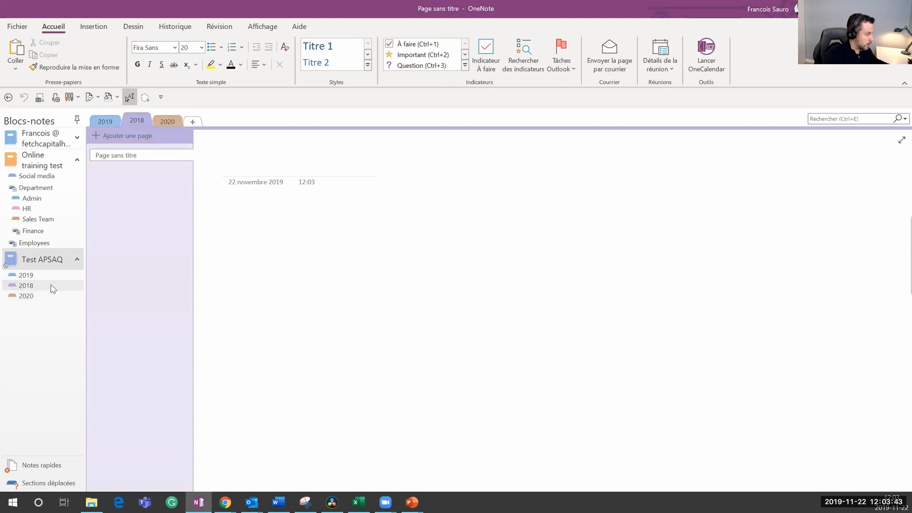
double_click(29, 285)
mouse_move(35, 295)
mouse_down()
mouse_move(37, 274)
mouse_move(21, 297)
mouse_up()
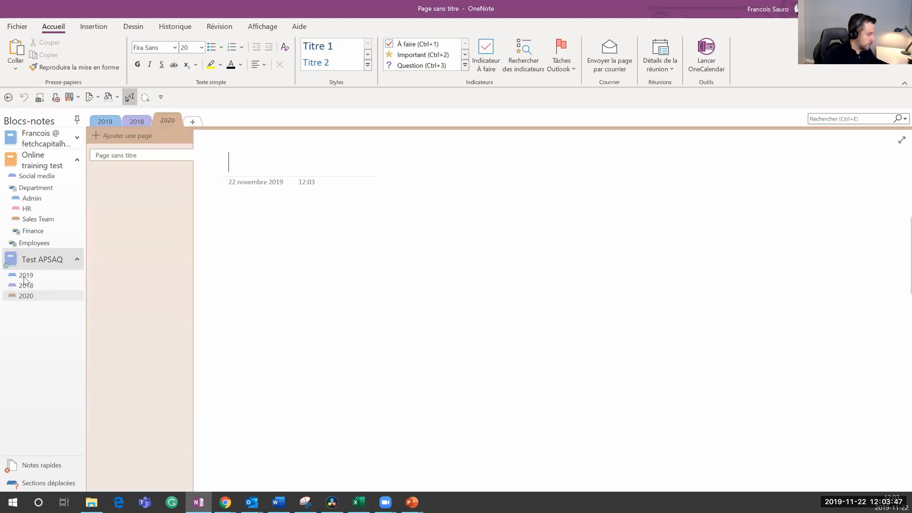
click(23, 275)
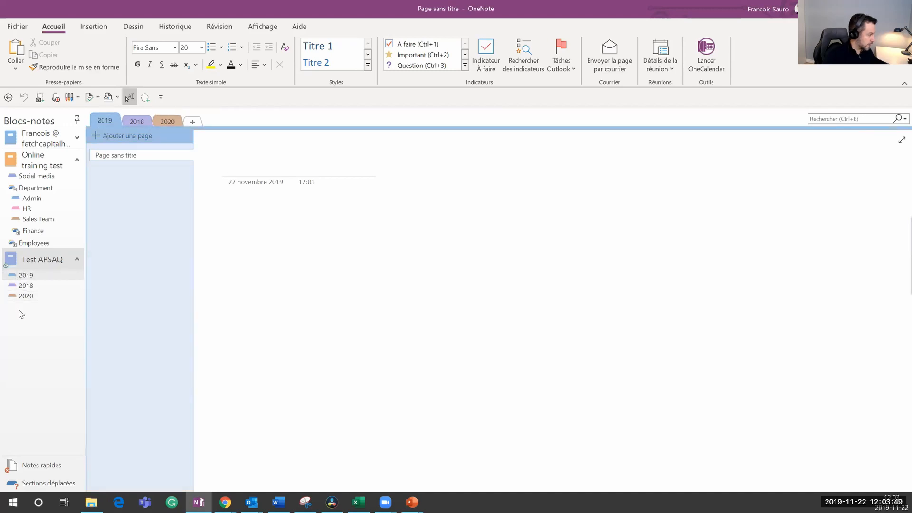
click(28, 296)
click(144, 120)
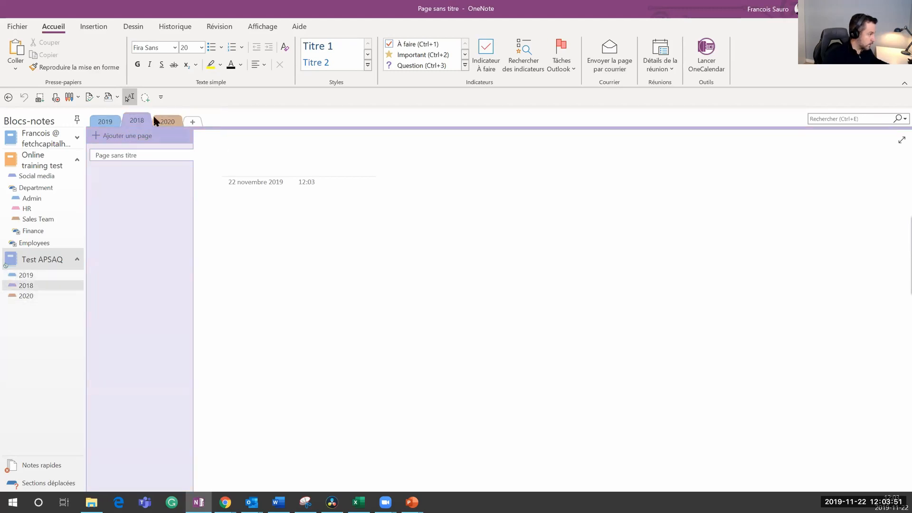
click(104, 121)
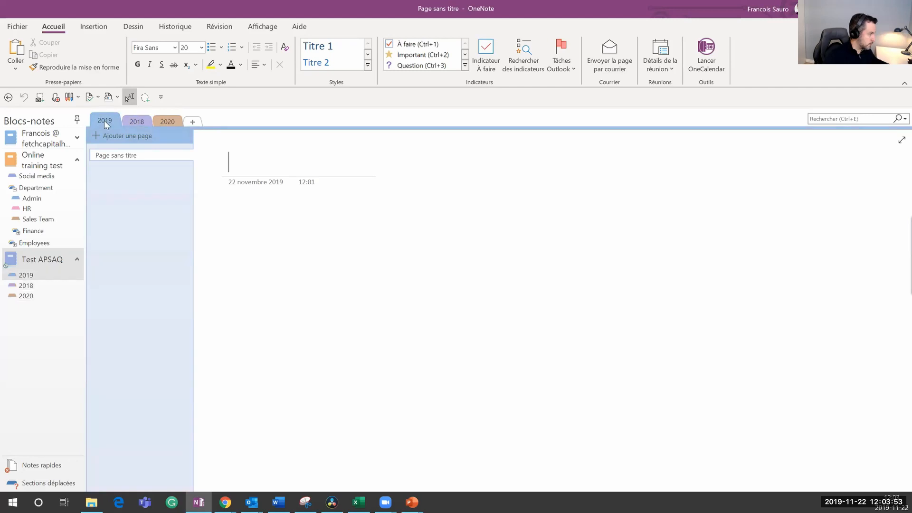
Step: Open Déplacer ou copier for the 2018 section, cancel it, and switch back to 2019
right_click(105, 120)
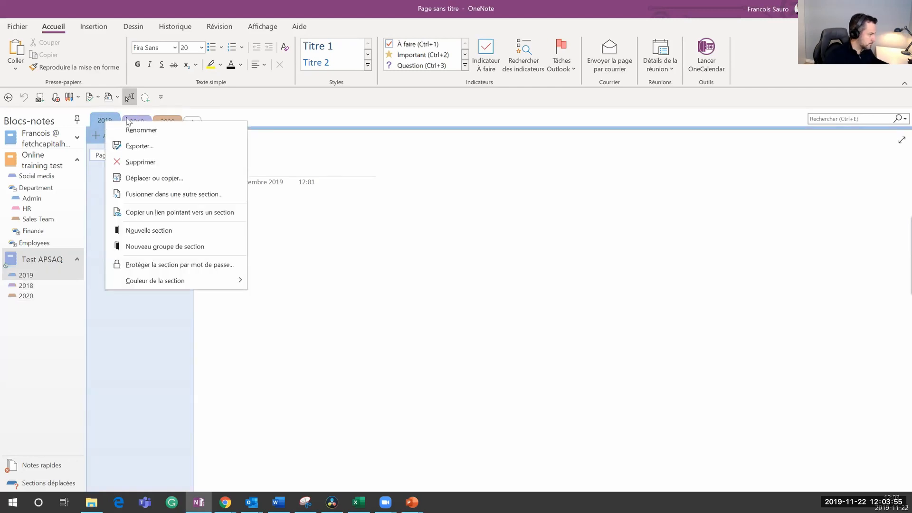
click(125, 339)
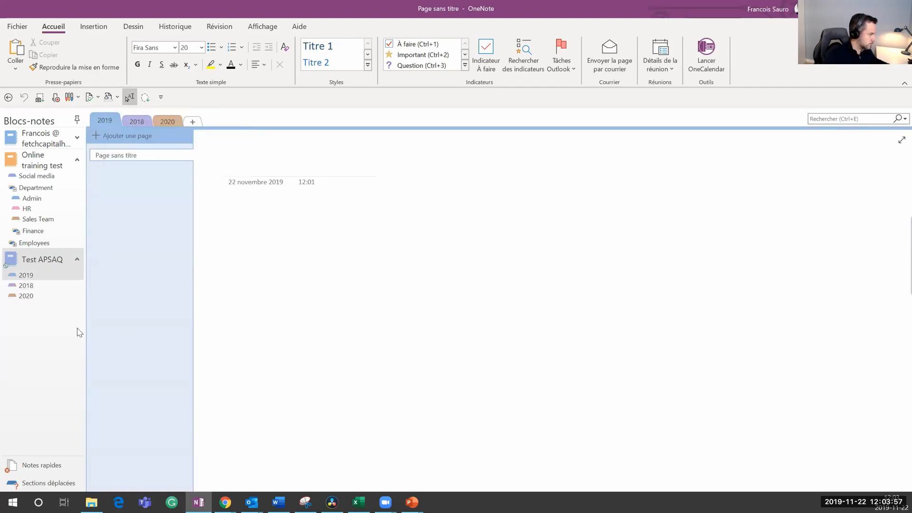
right_click(39, 286)
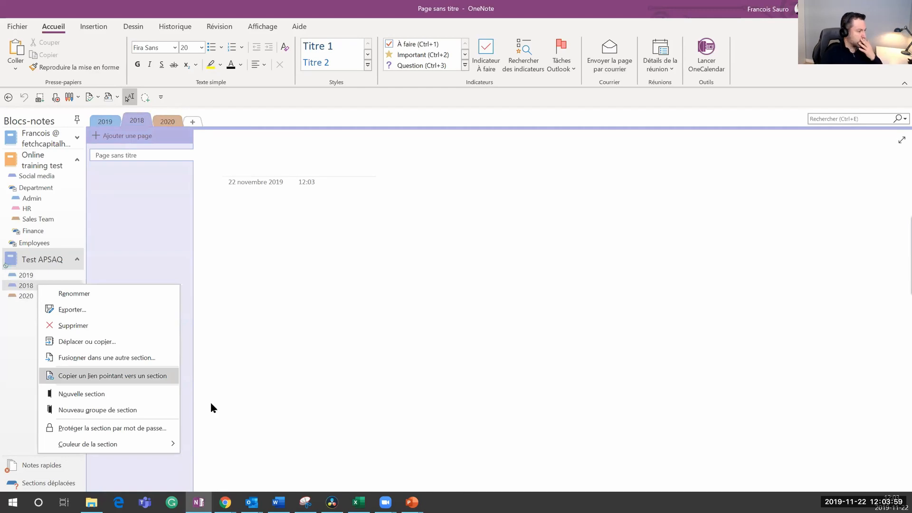
click(144, 348)
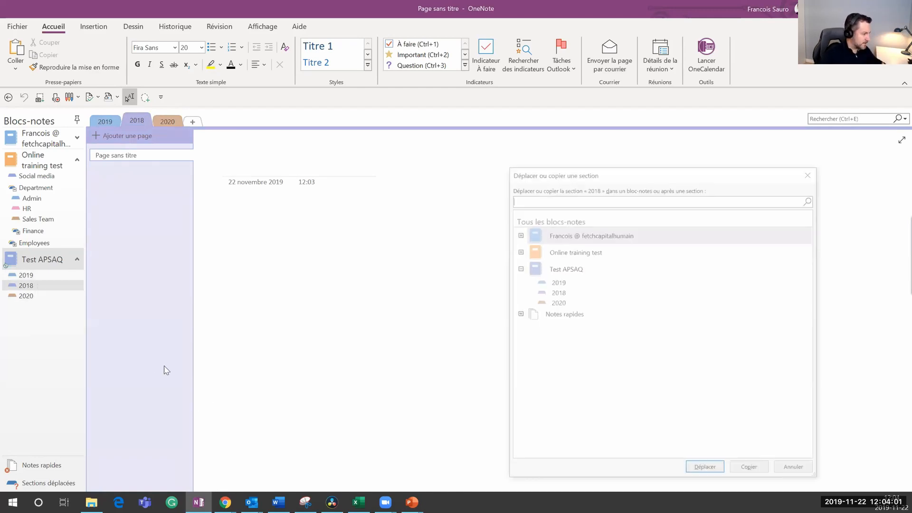
click(537, 292)
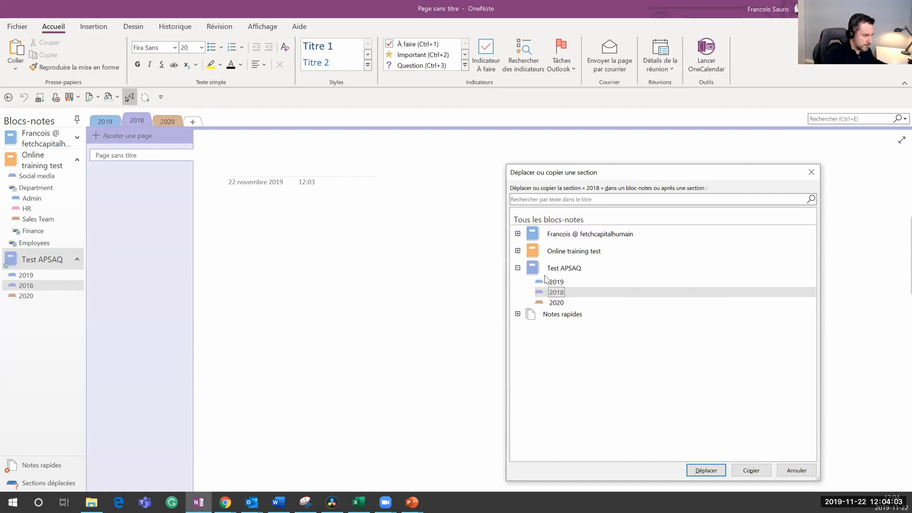
click(789, 474)
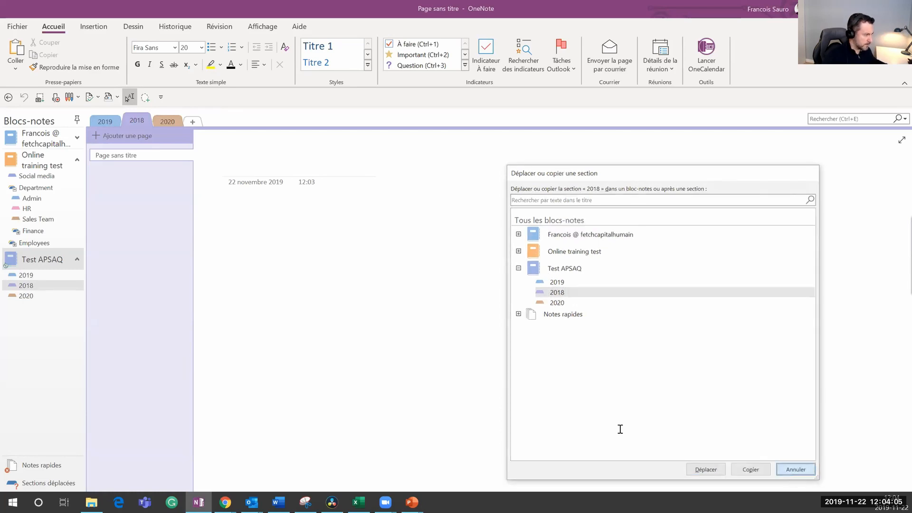
click(67, 296)
click(45, 277)
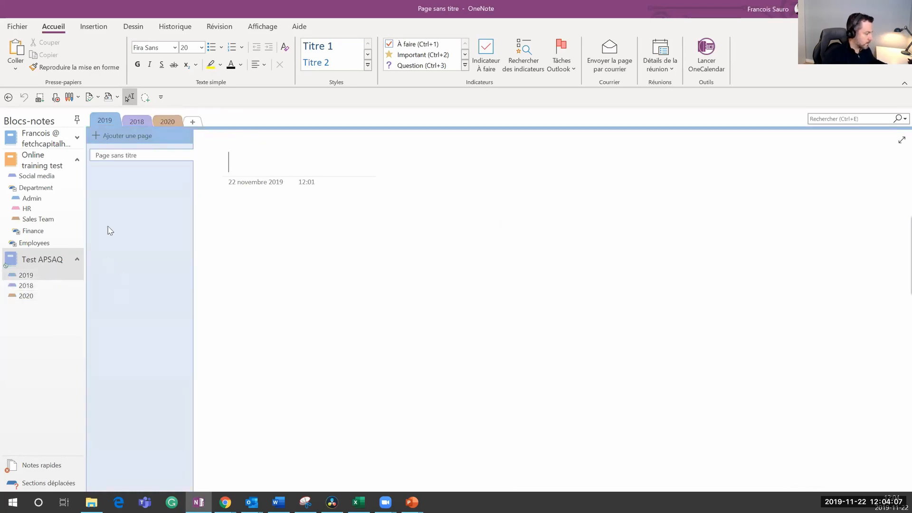
Step: Title the first page 'Janvier' and add pages titled 'Février' and 'Mars 2019'
click(242, 165)
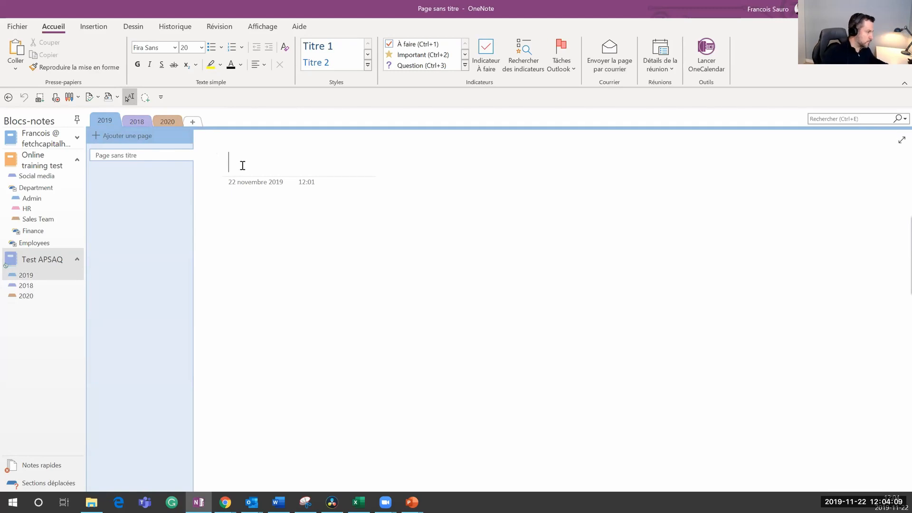
text(Janviewr)
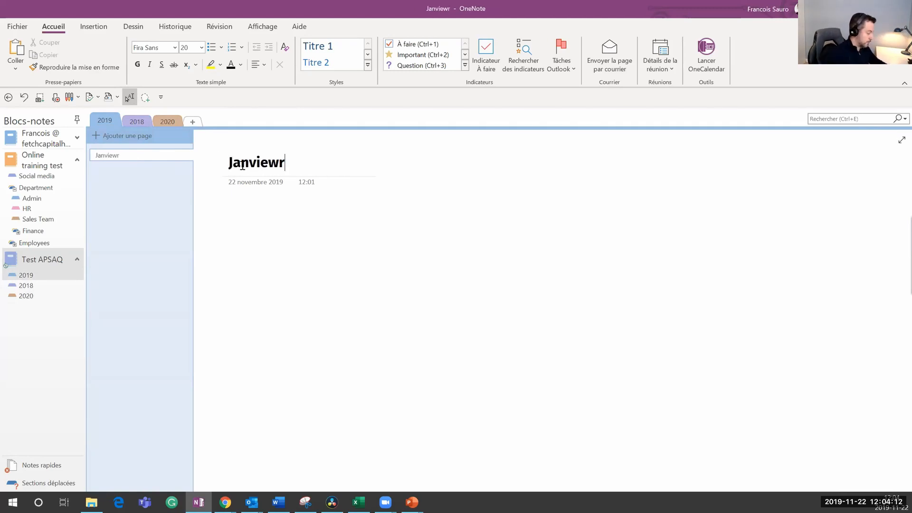
key(BackSpace)
key(BackSpace)
text(r)
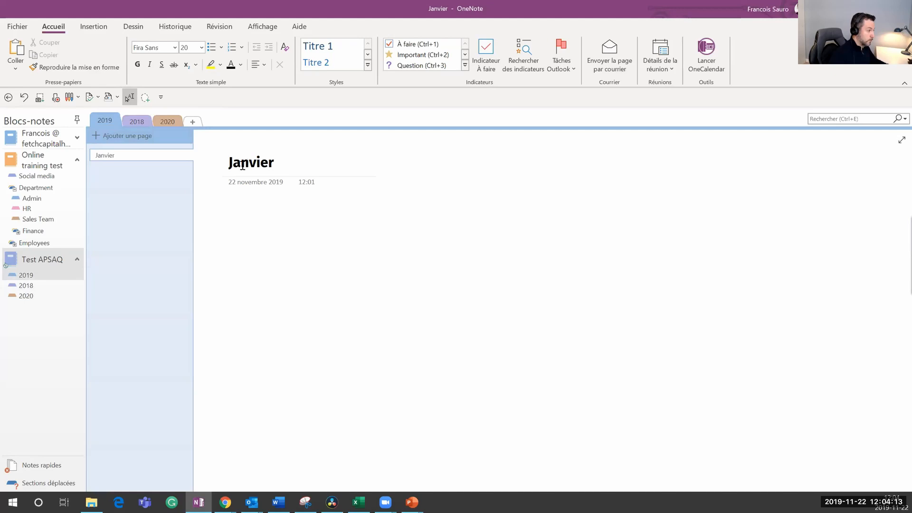
click(150, 141)
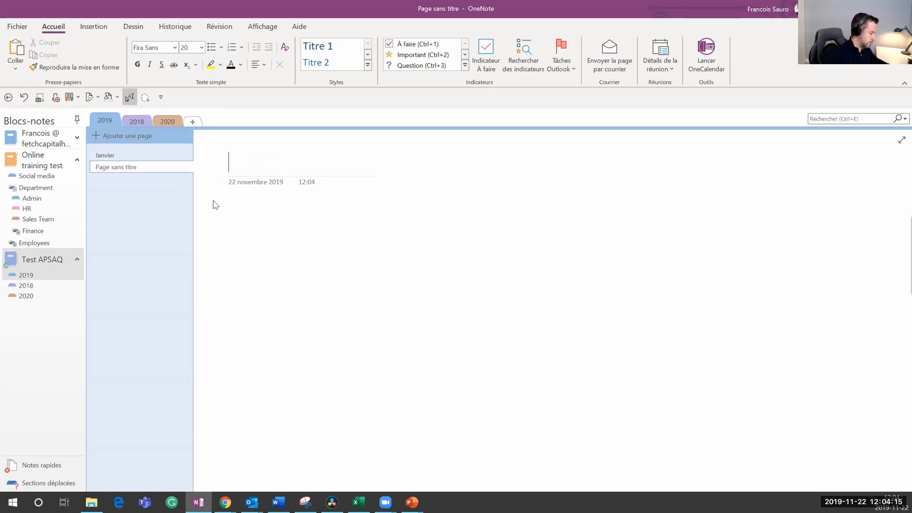
text(Février)
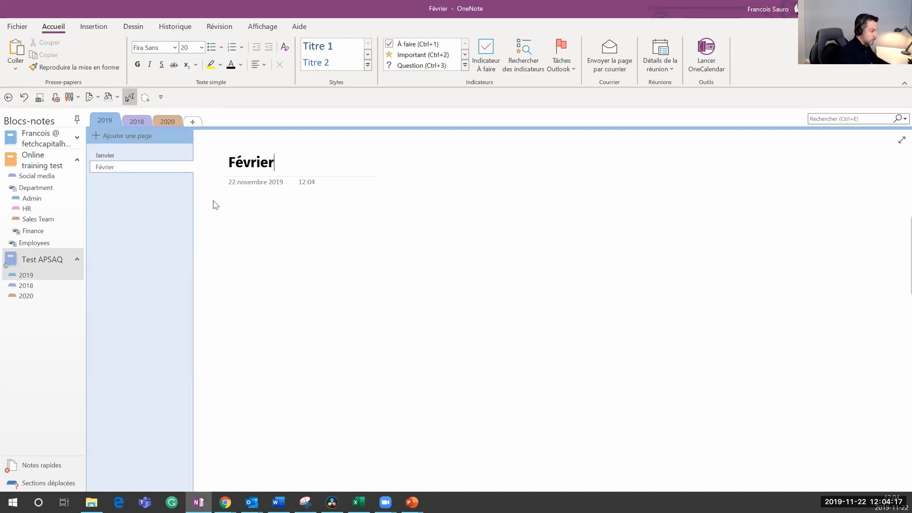
click(125, 137)
text(MArs)
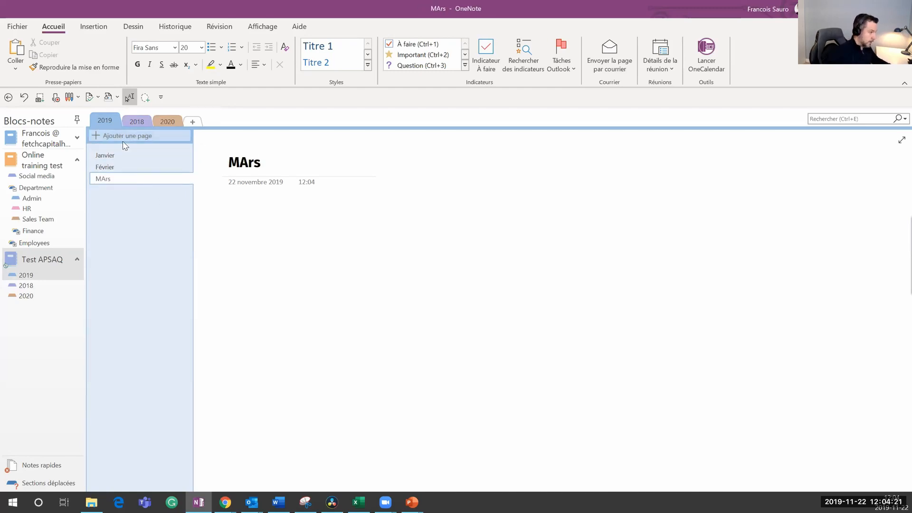
key(BackSpace)
key(BackSpace)
key(BackSpace)
text(ars)
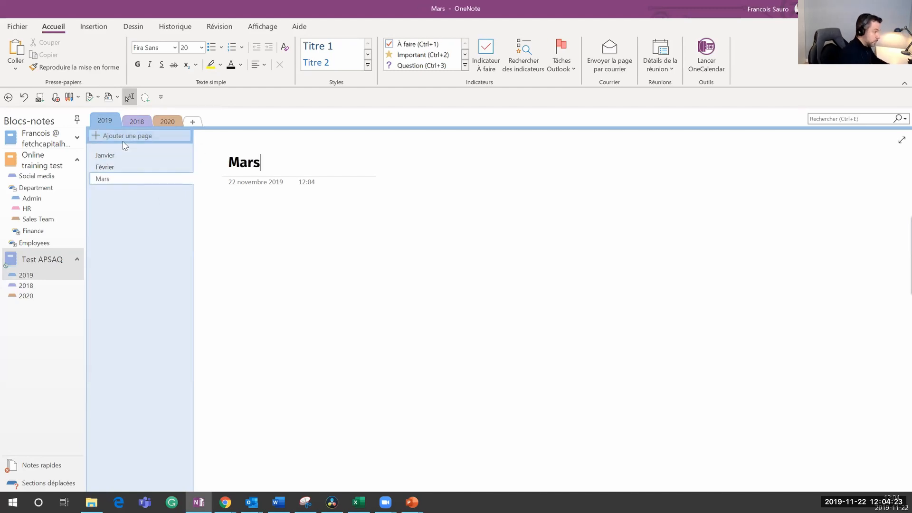
text( 2019)
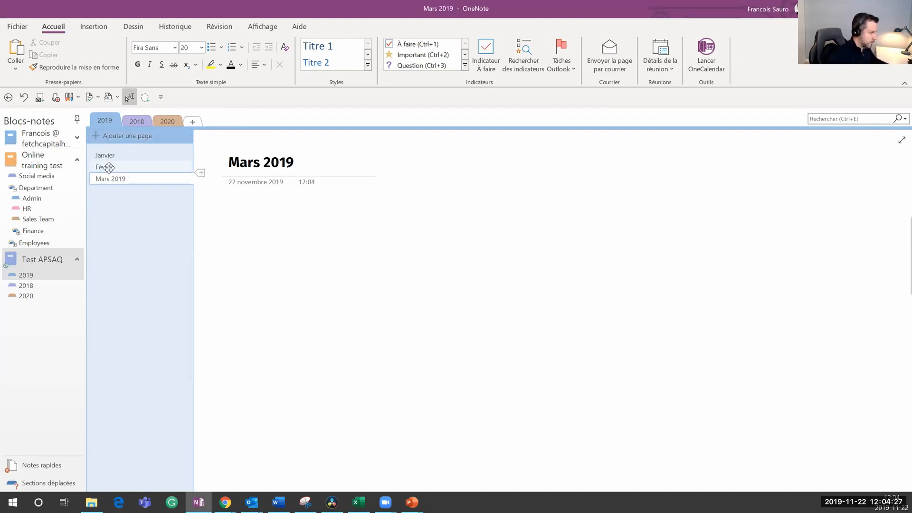
Step: Append 2019 to the Février and Janvier titles and add a 'Novembre 2019' page
click(109, 166)
click(270, 162)
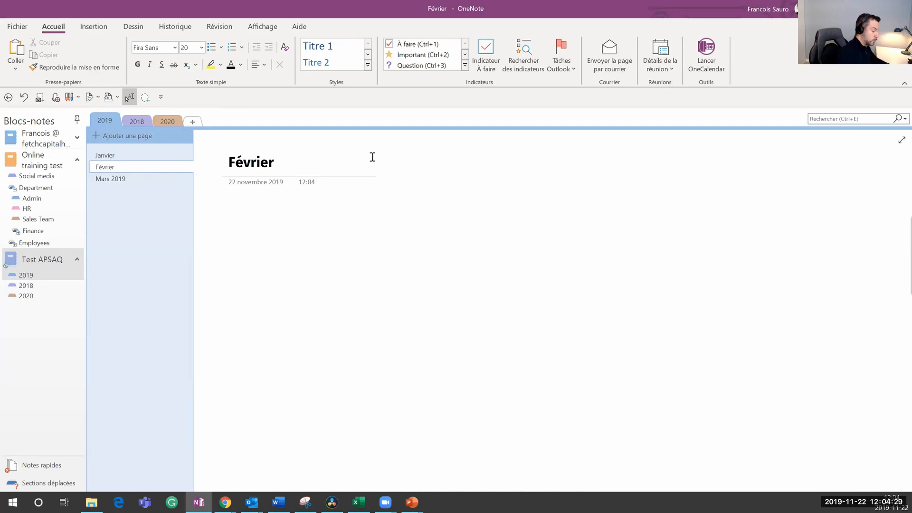
text(2019)
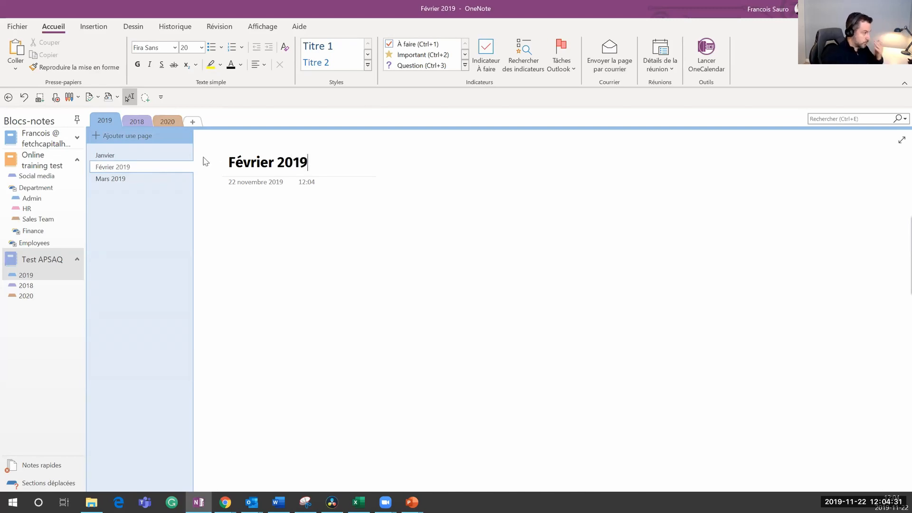
click(167, 154)
click(279, 164)
text(2019)
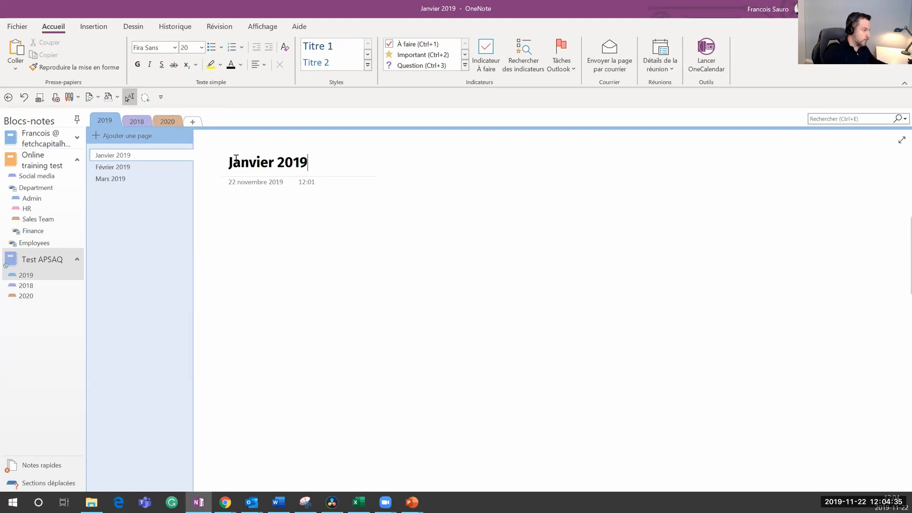
click(129, 137)
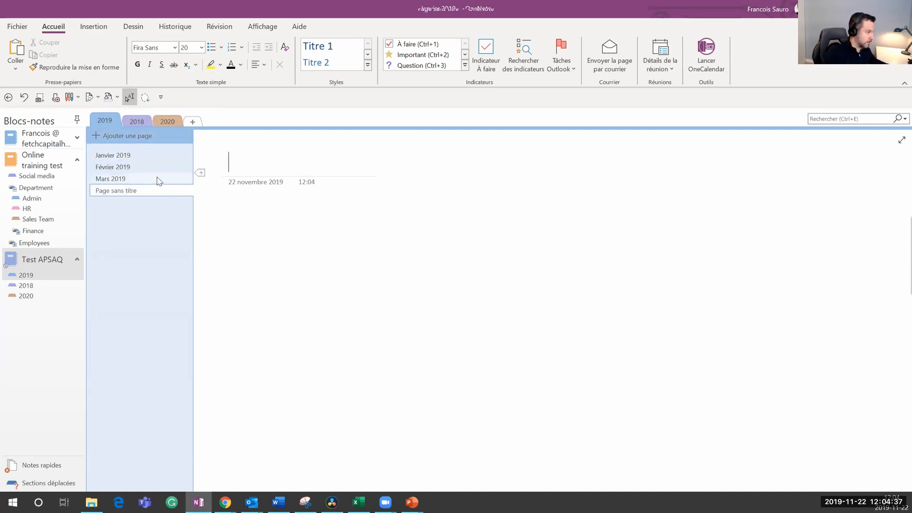
text(Novem)
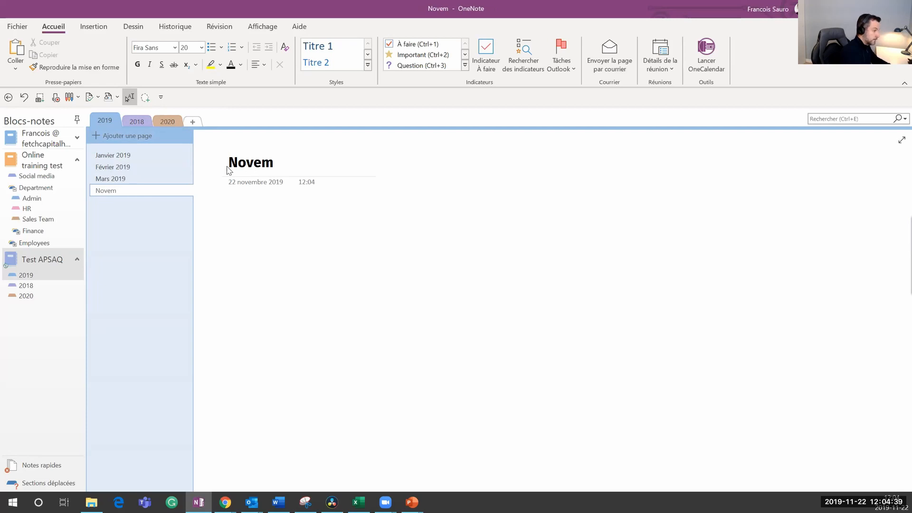
text(bre 2019)
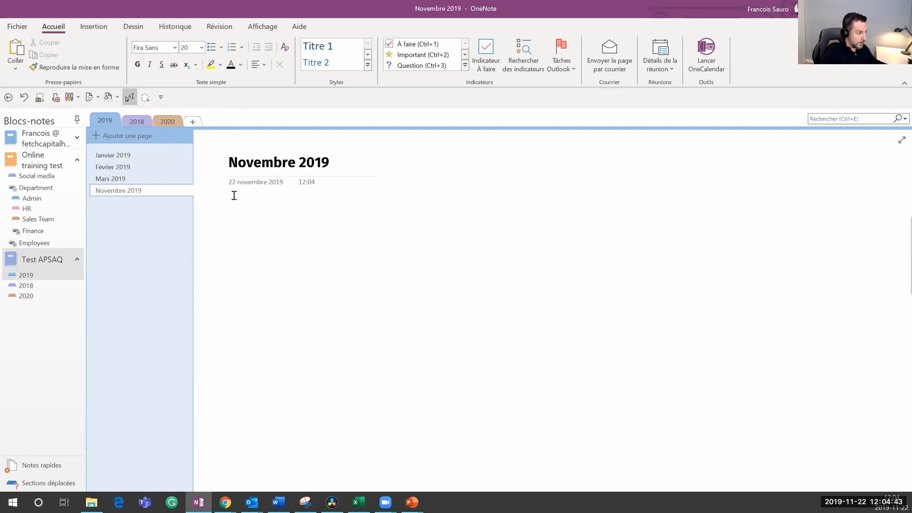
key(Return)
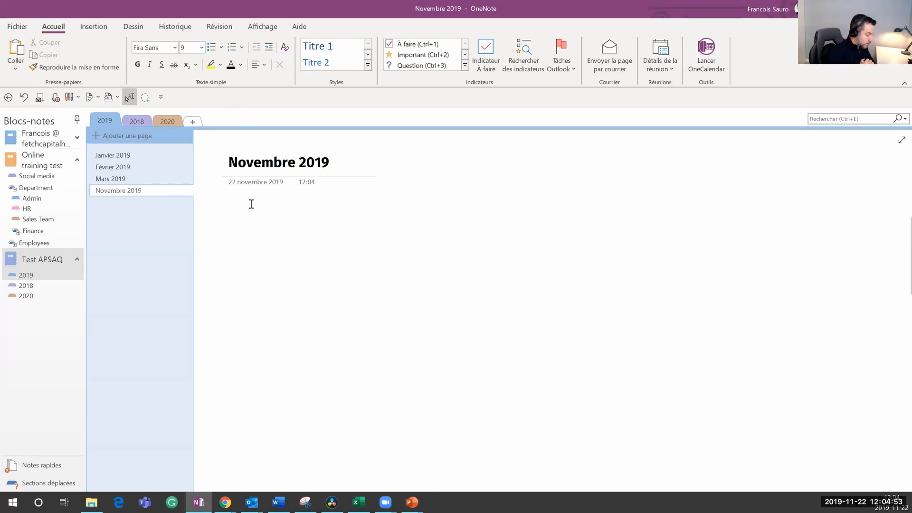
Step: Build a four-column table with headers Date, Heure, Activité / Notes and Projet / Sujet
text(Date)
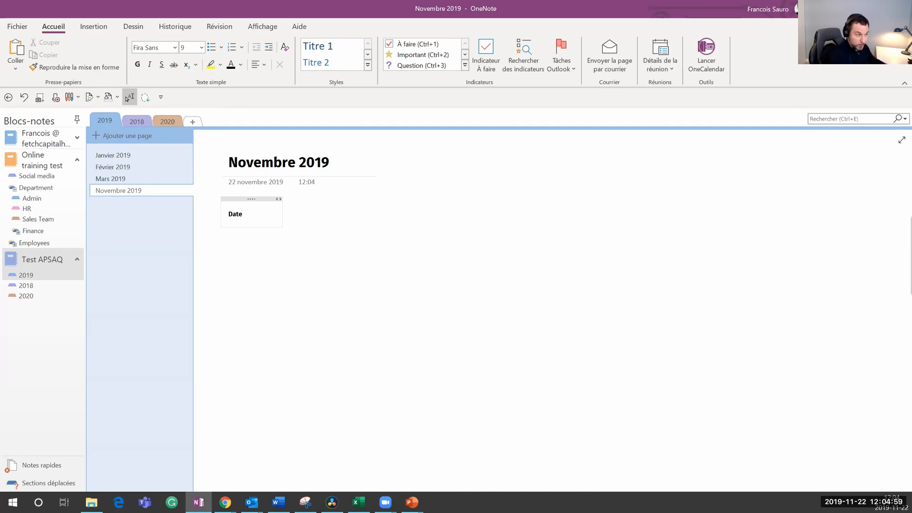
key(Tab)
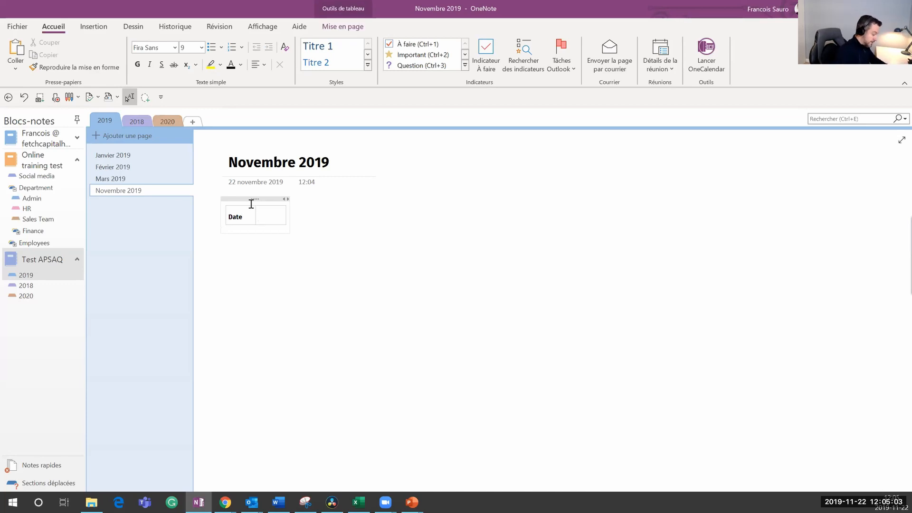
text(Heure)
key(Home)
key(Right)
key(Tab)
text(A)
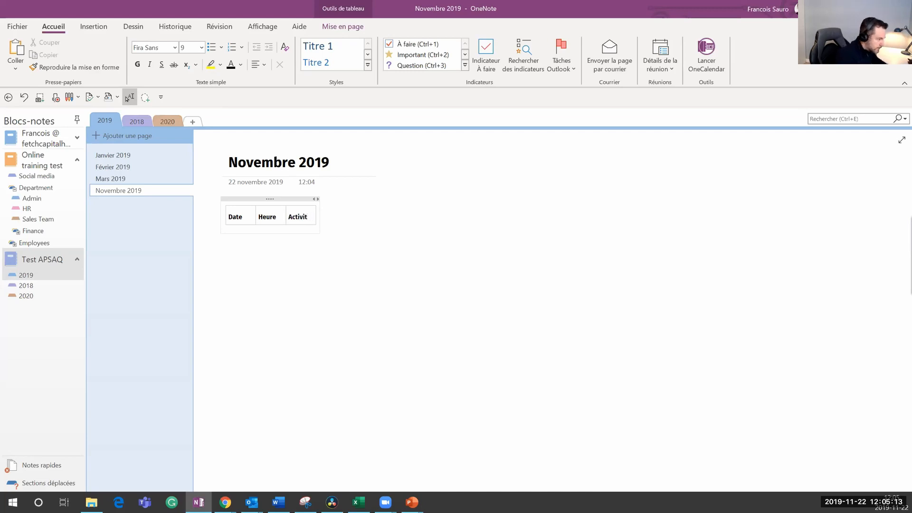
text(/ Notes)
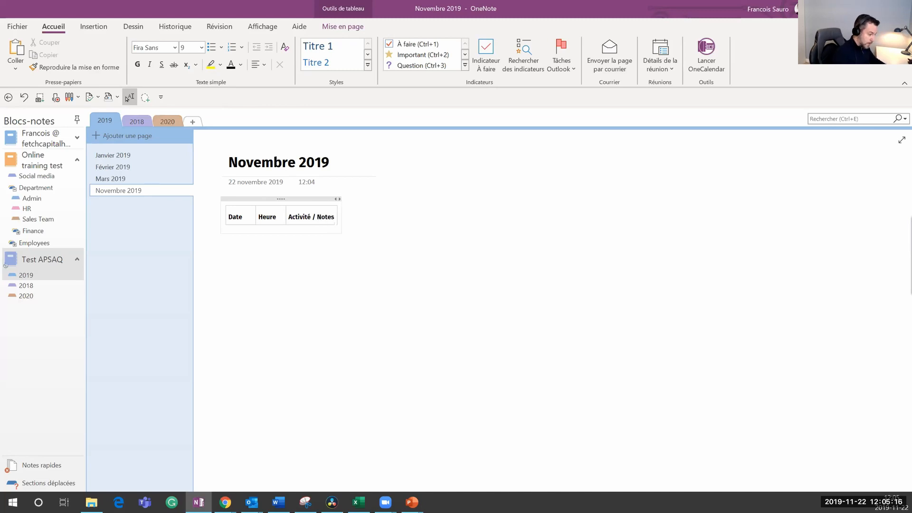
key(Tab)
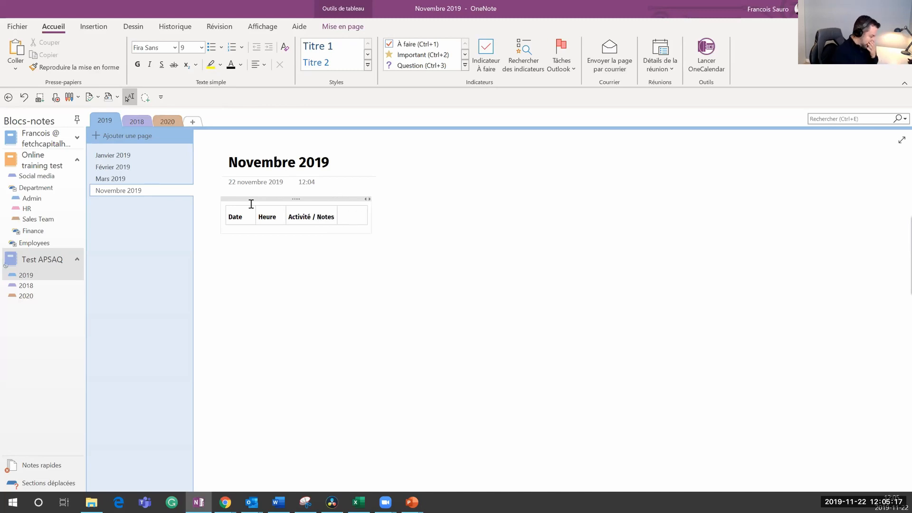
text(POroje)
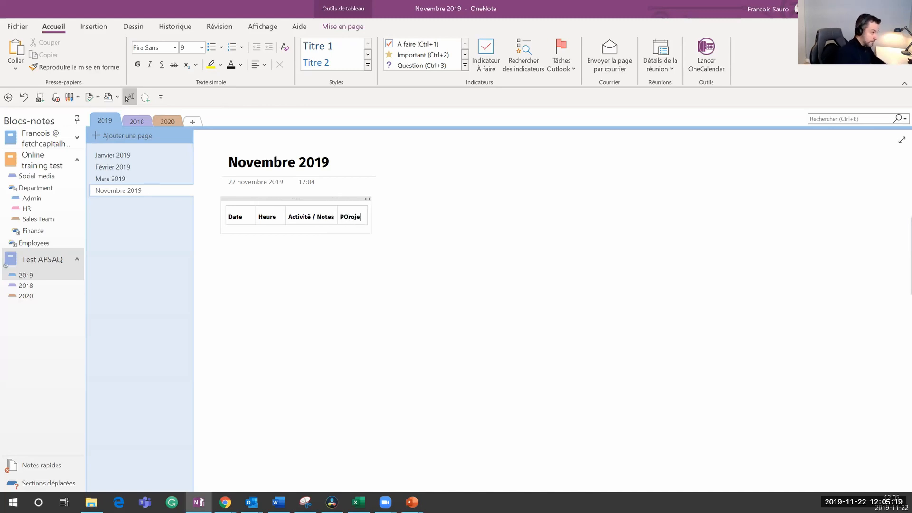
key(BackSpace)
key(BackSpace)
text(rojet)
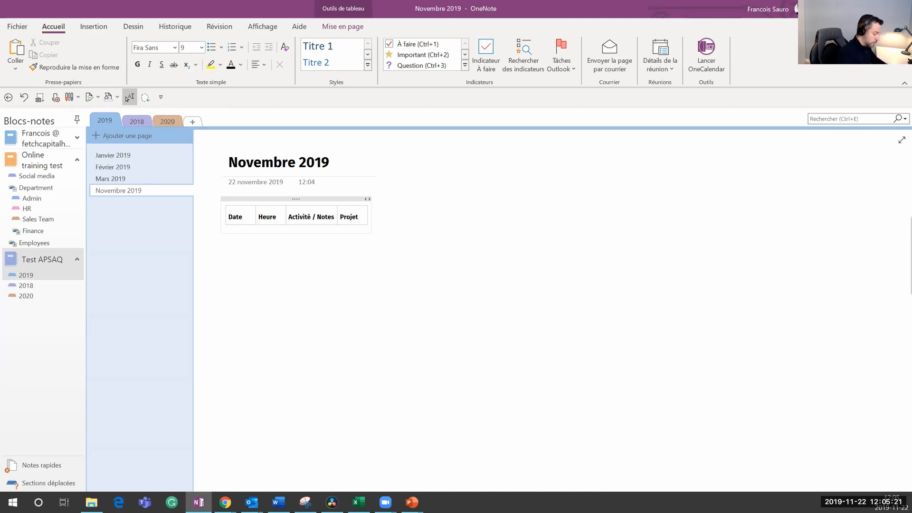
text( / Sujet)
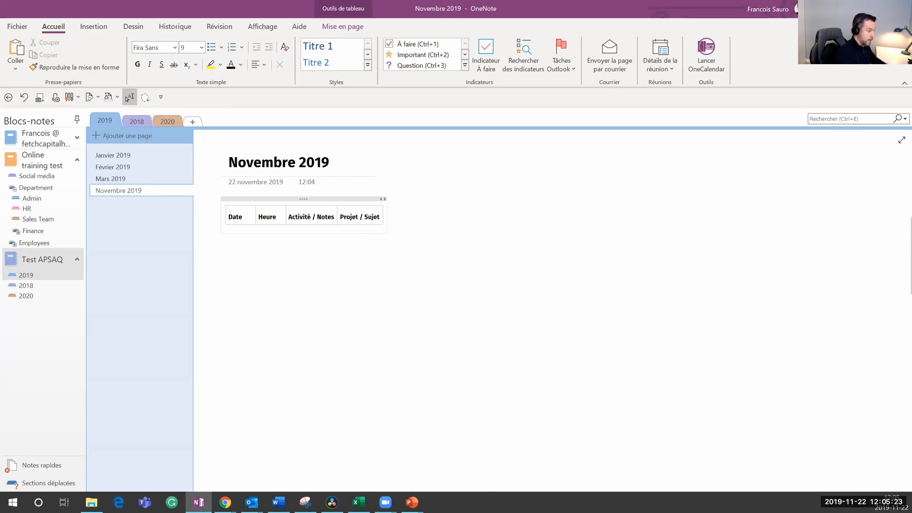
Step: Widen the note container and the Activité / Notes and Projet / Sujet columns
drag(388, 227, 523, 218)
drag(338, 216, 463, 215)
drag(256, 216, 304, 214)
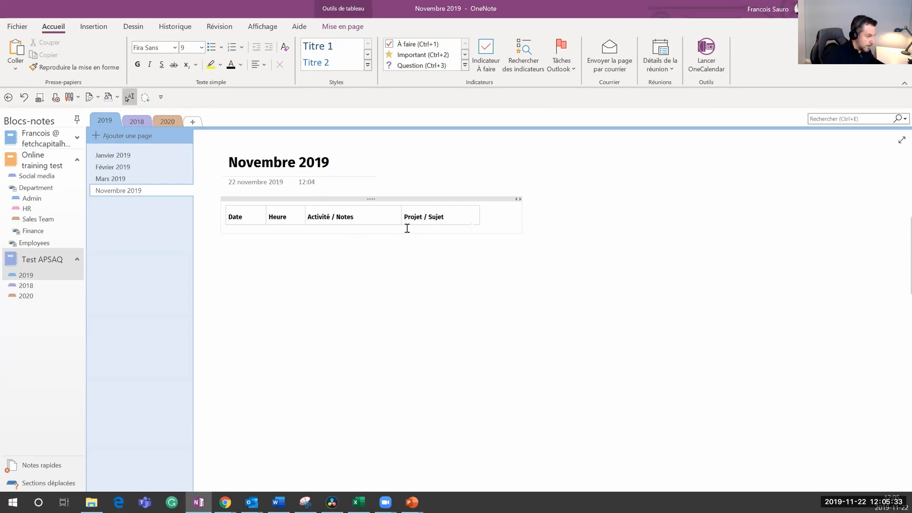
drag(402, 214, 405, 216)
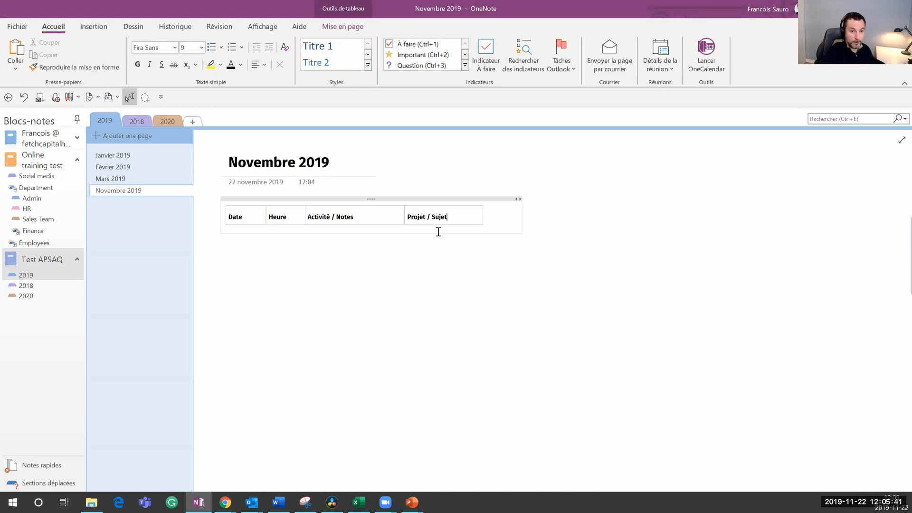
Step: From Insertion > Modèles de page, save the current page as 'Journal', the section's default template
click(97, 28)
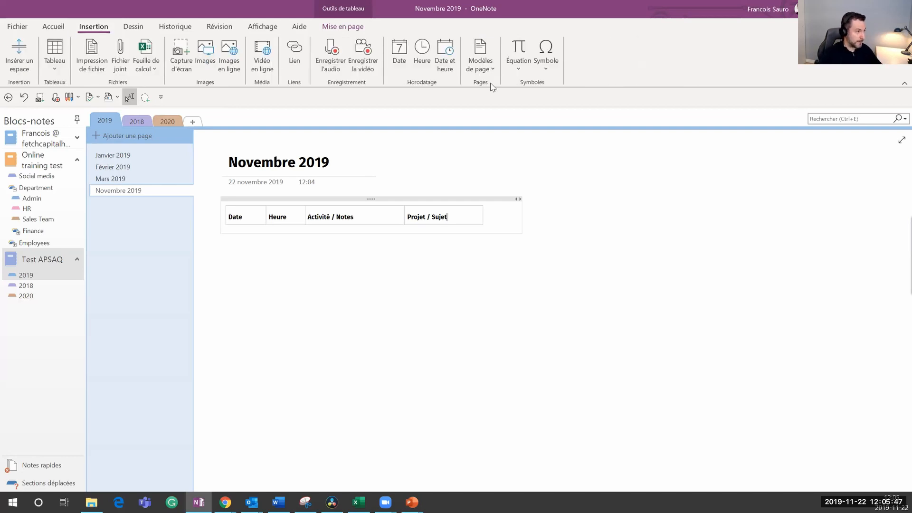
click(488, 70)
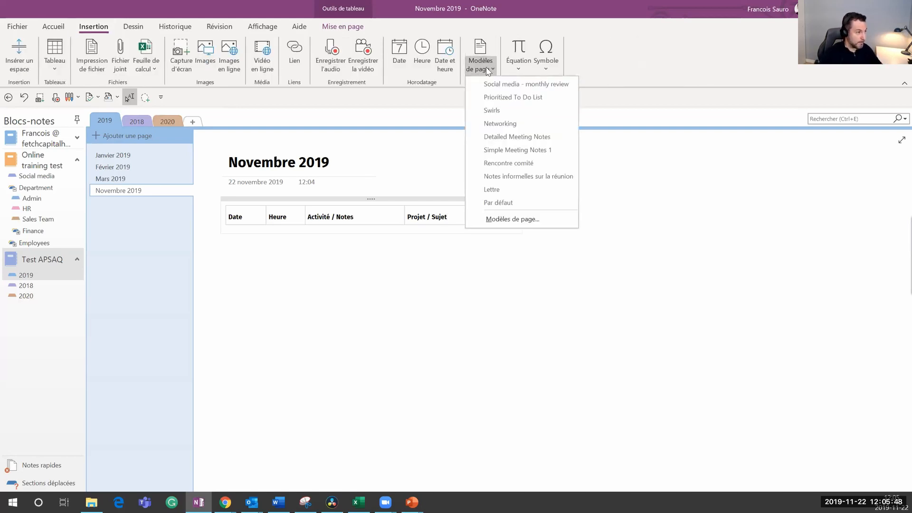
click(530, 221)
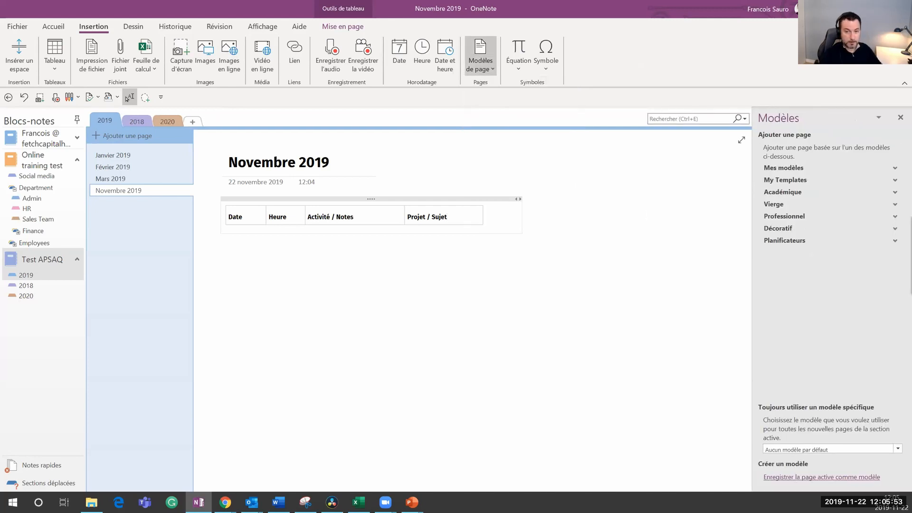
click(805, 478)
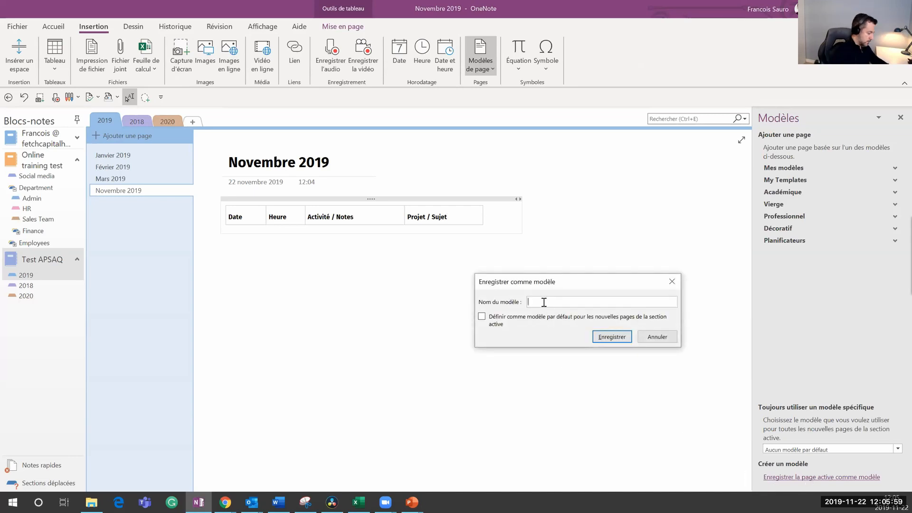
text(Journal)
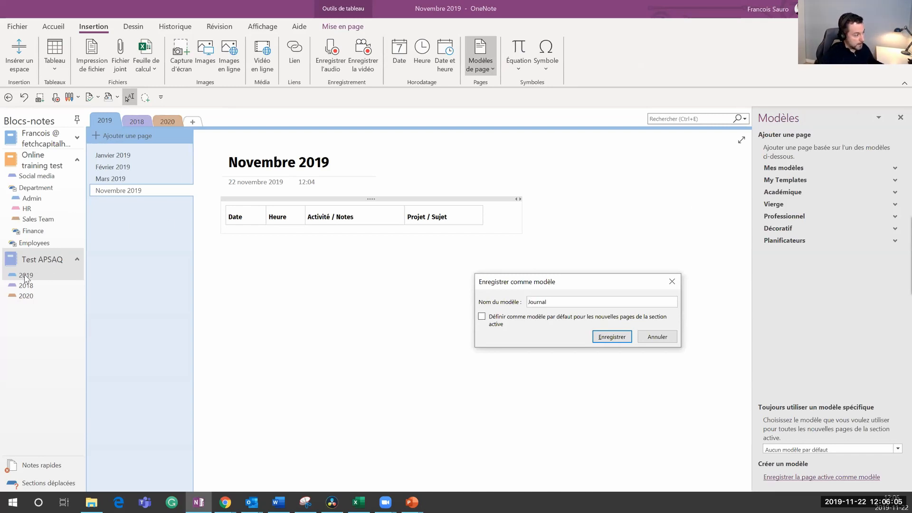
click(481, 316)
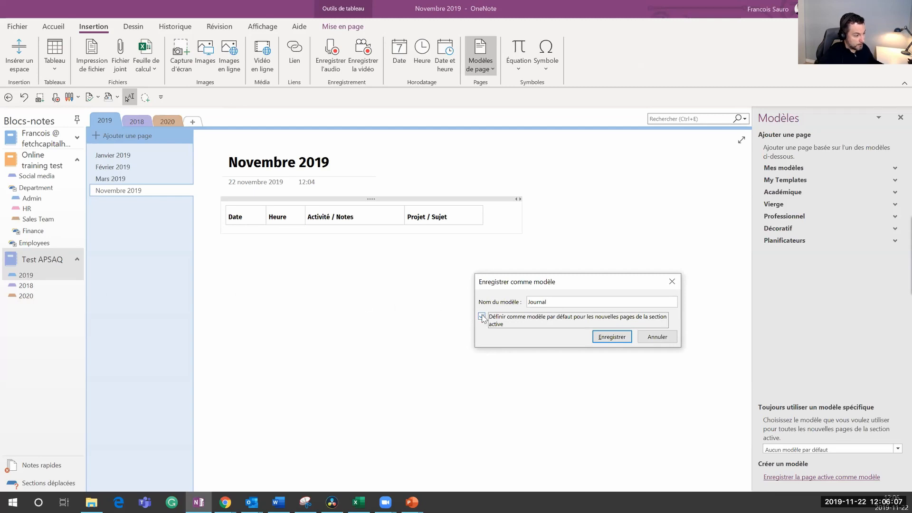
click(610, 336)
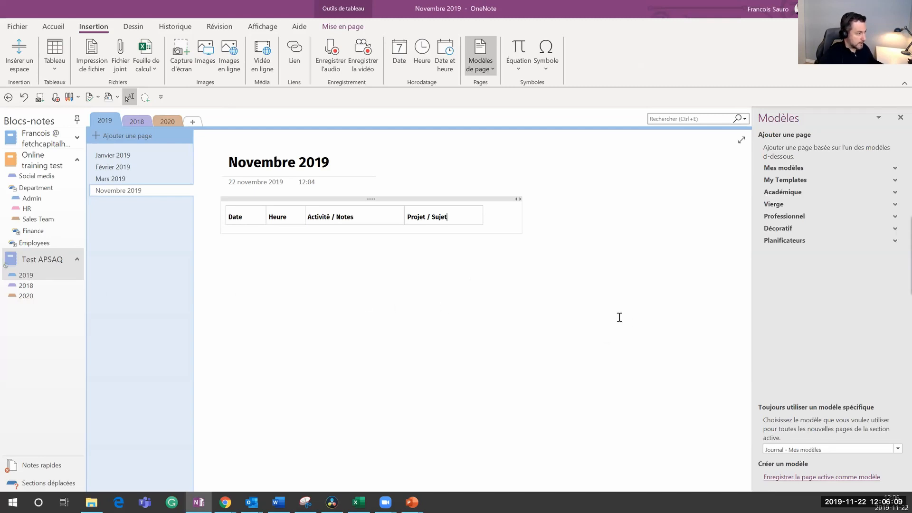
Step: Add a new Journal-based page and retitle it 'Décembre 2019'
click(114, 135)
drag(295, 164, 233, 163)
text(Dé.ce)
key(BackSpace)
key(BackSpace)
text(mbre 2019)
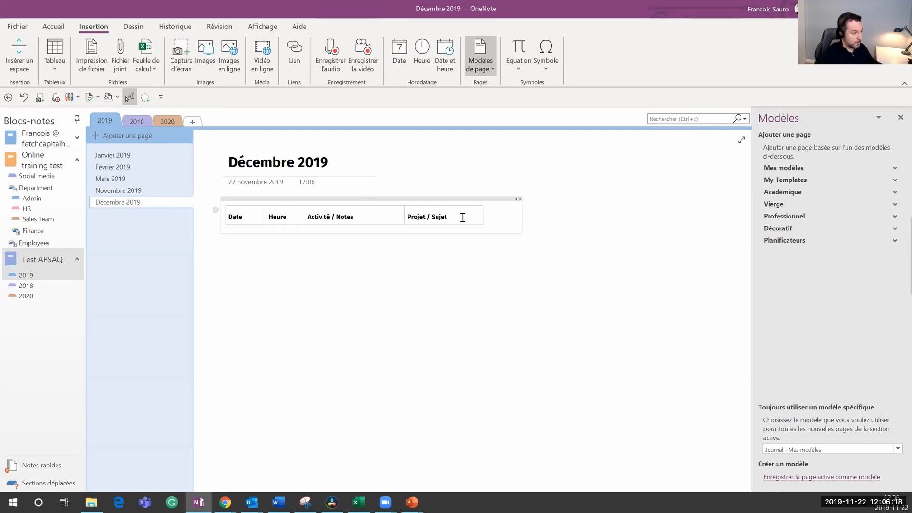
click(462, 217)
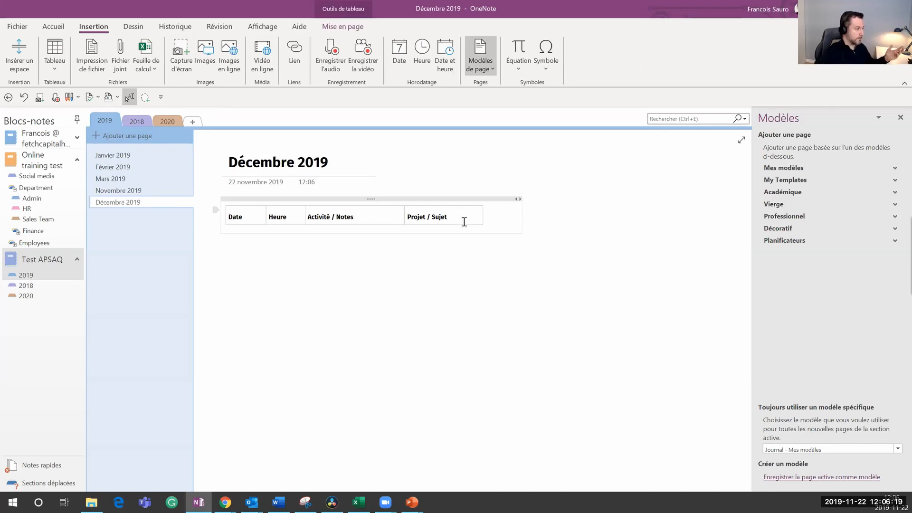
Step: Add an empty row under the headers of the Novembre 2019 table
click(172, 189)
click(454, 222)
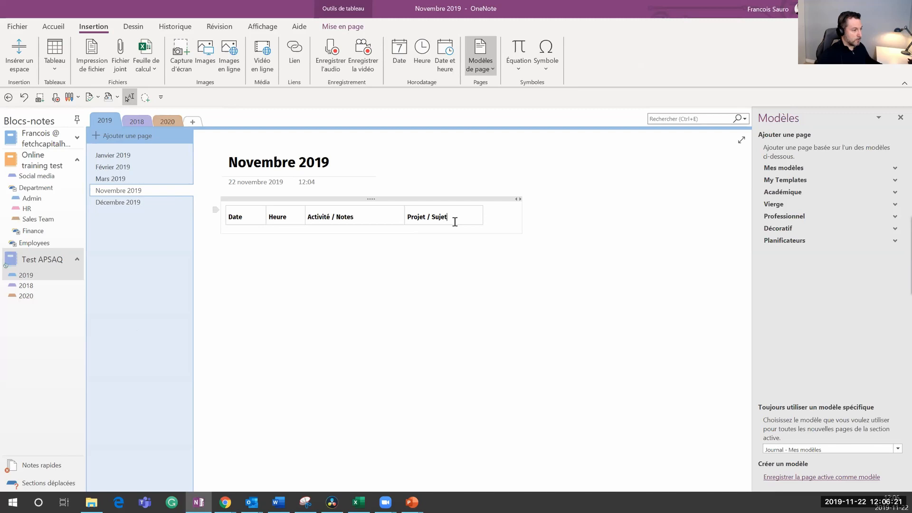
key(Tab)
key(ctrl+z)
key(Return)
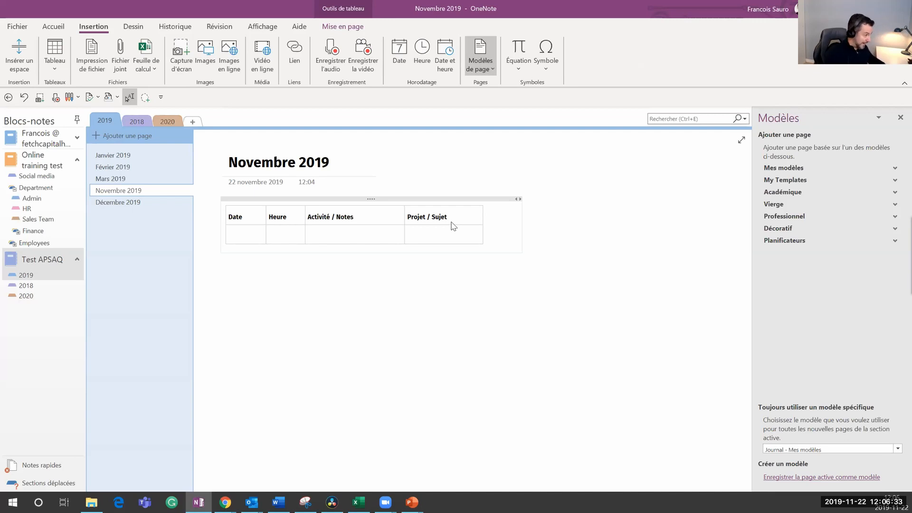
Step: Log the first entry with today's date, current time, a call note and 'Projet X', widening columns
key(alt+shift+d)
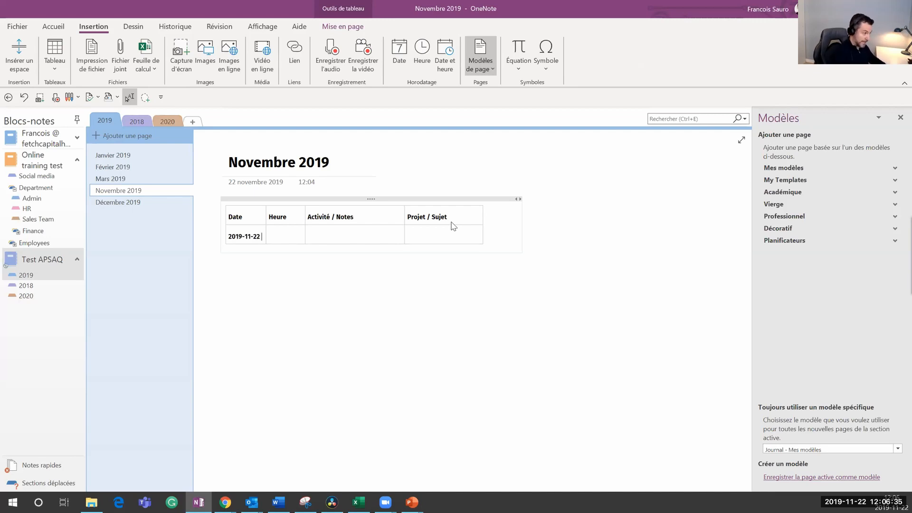
key(Tab)
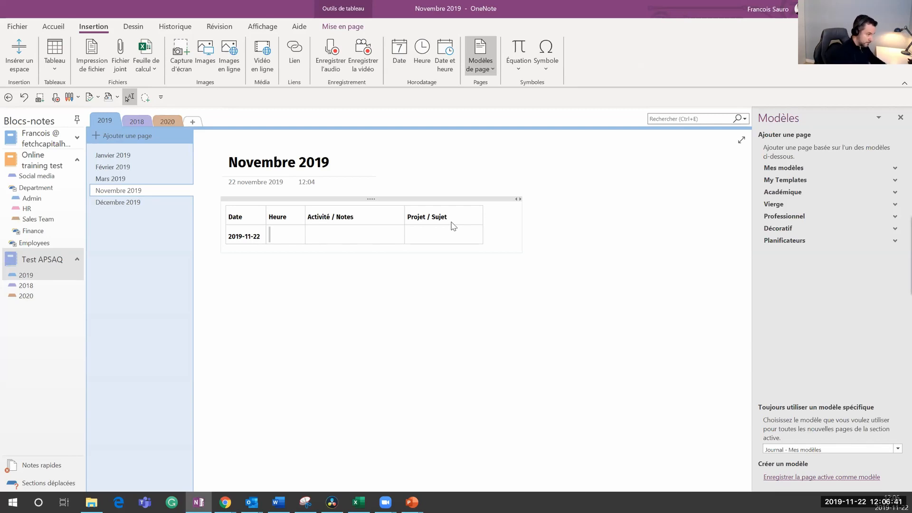
key(Tab)
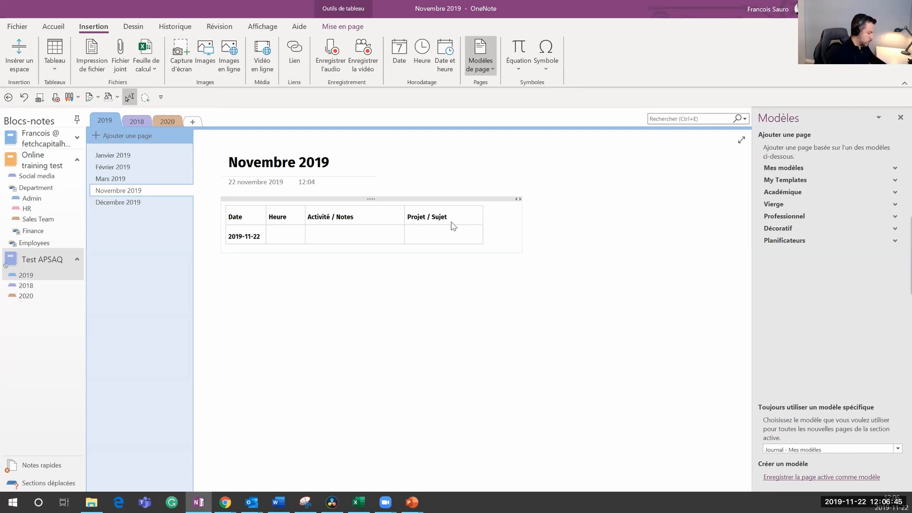
click(428, 65)
click(336, 234)
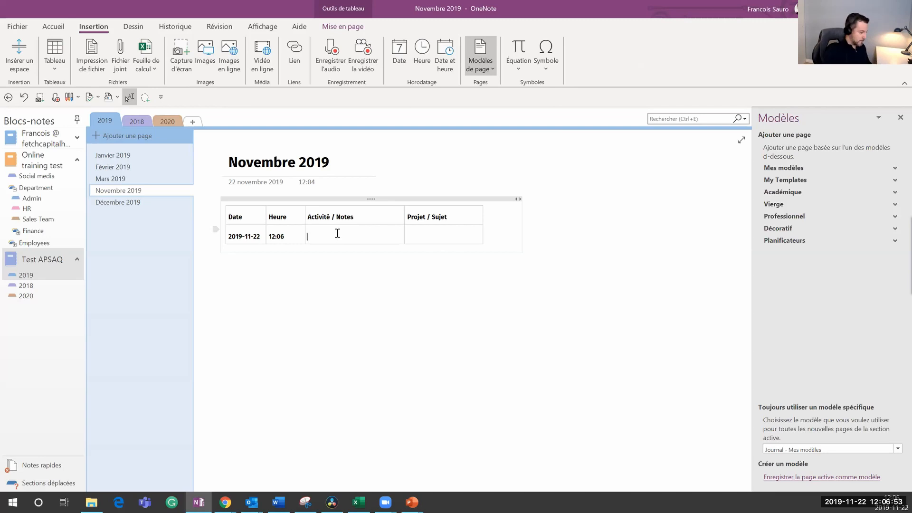
text(Appel)
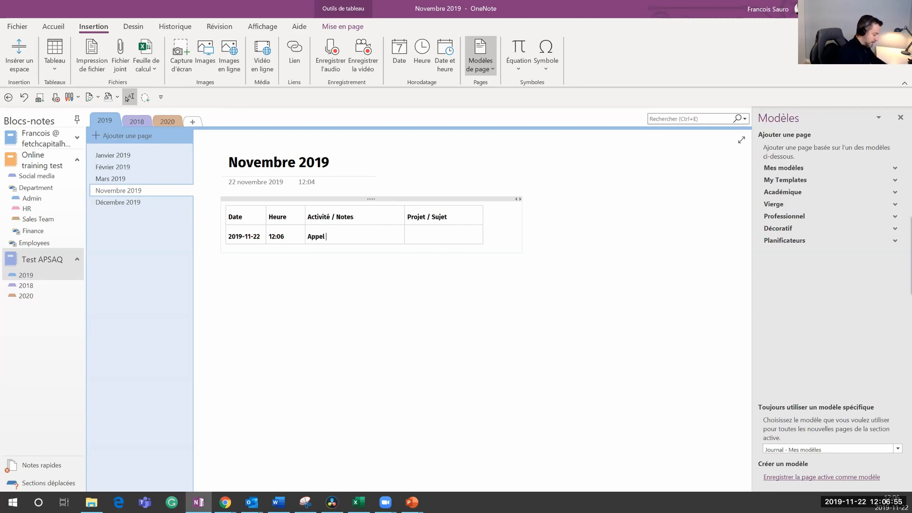
text( avec Jérô)
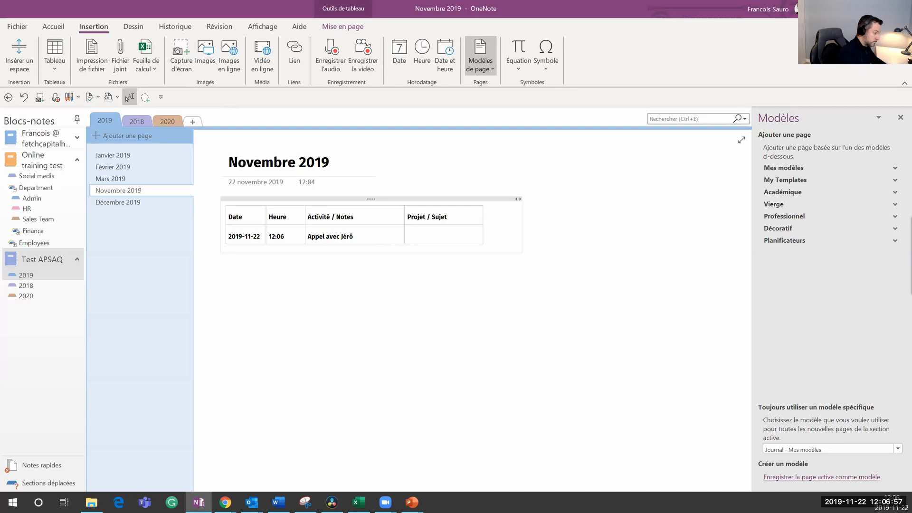
text(me suivant le projet X)
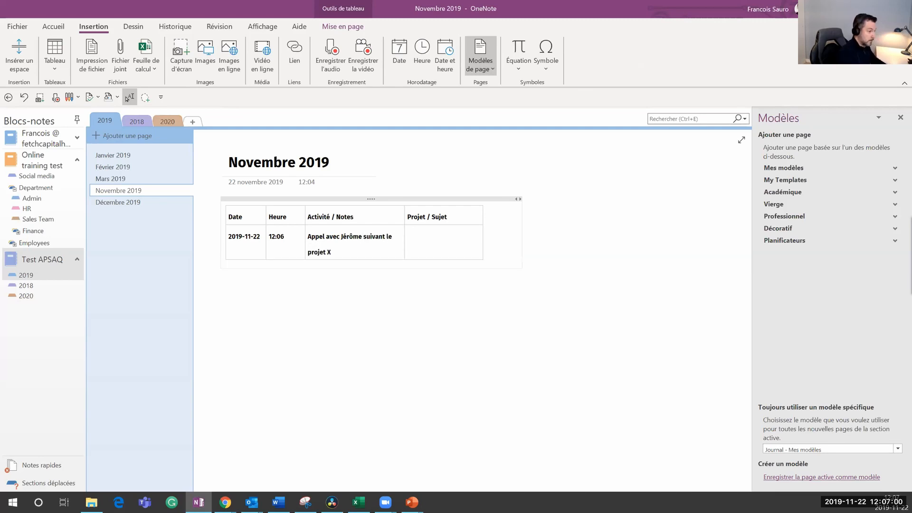
key(Tab)
text(O)
text(Projet)
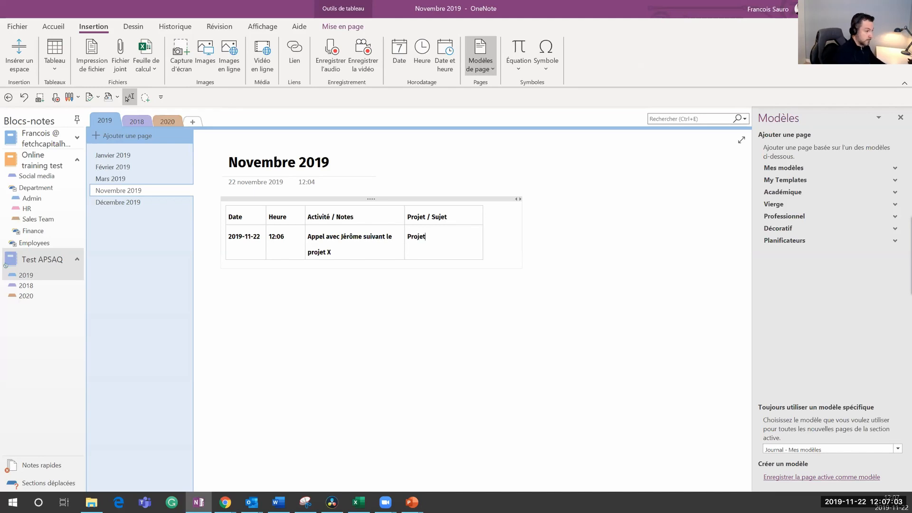
text( X)
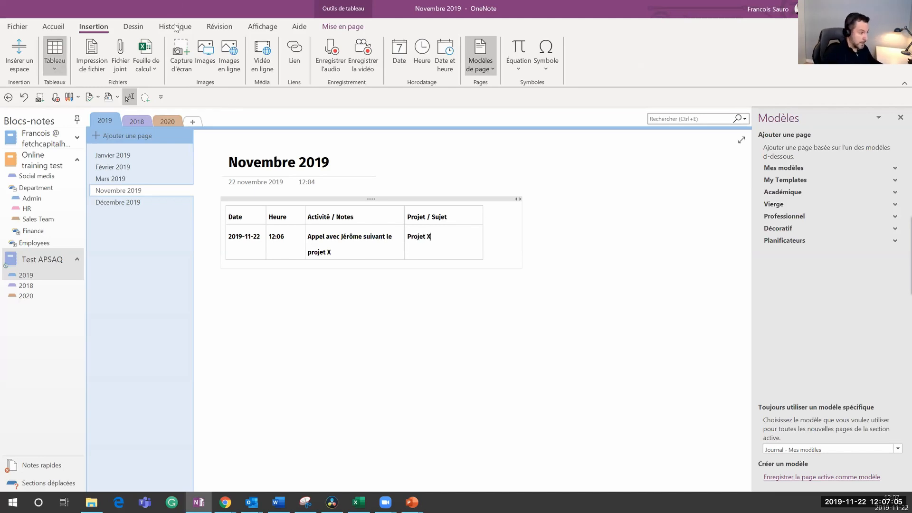
drag(481, 248, 521, 245)
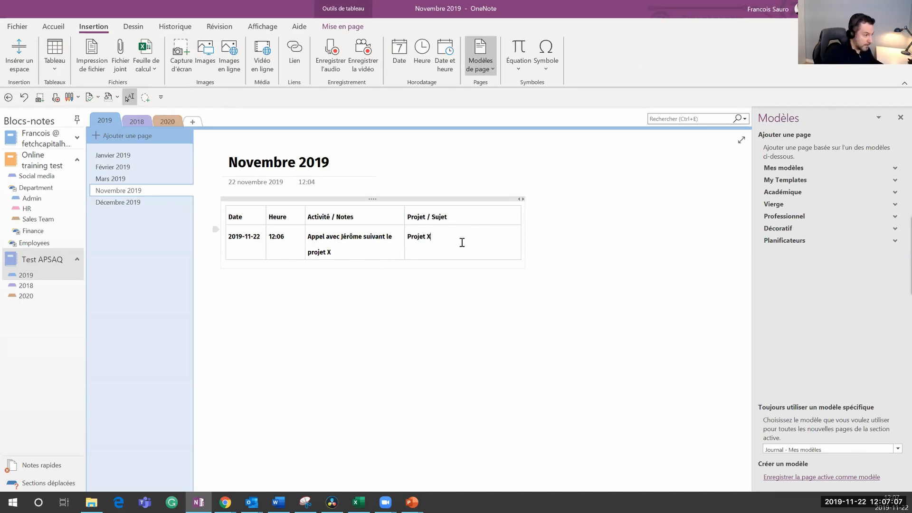
drag(403, 249, 456, 249)
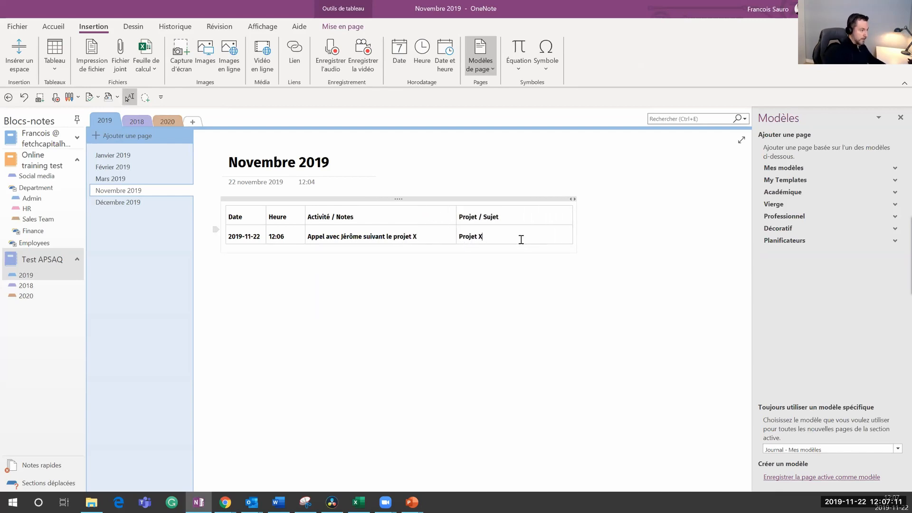
Step: Add a second entry dated 2019-11-22 at 12:33 with placeholder notes, then another empty row
key(ctrl+Return)
text(2019-11)
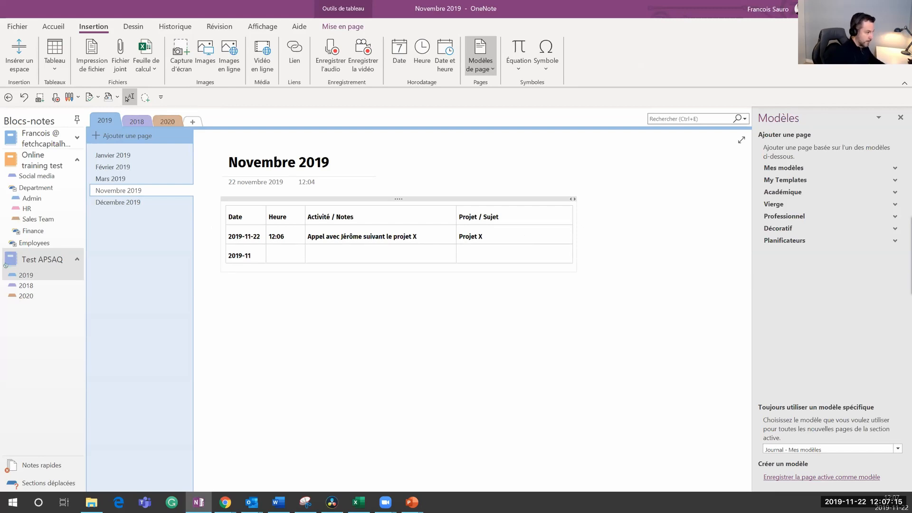
text(-23)
key(Tab)
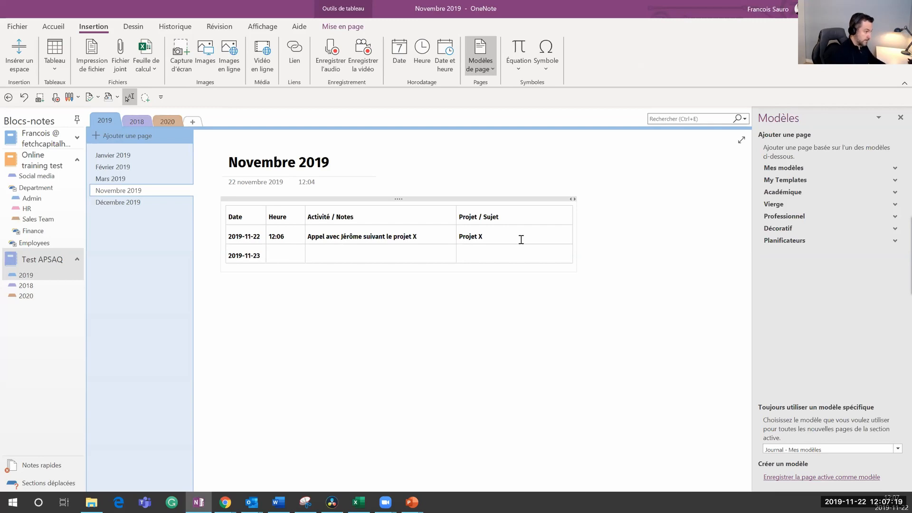
key(BackSpace)
text(2)
key(Tab)
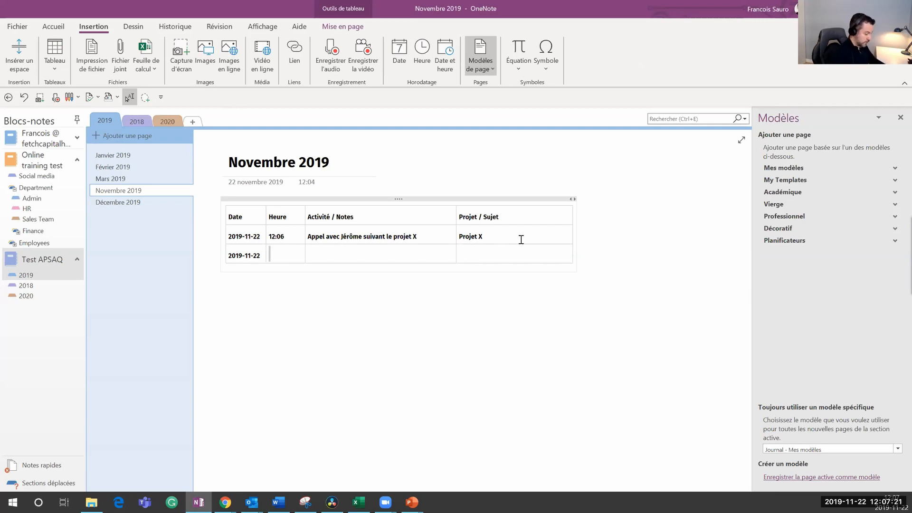
text(12:33)
key(Tab)
text(G sldfkjgslkdfjgh sdflkjgh slkfdjgh)
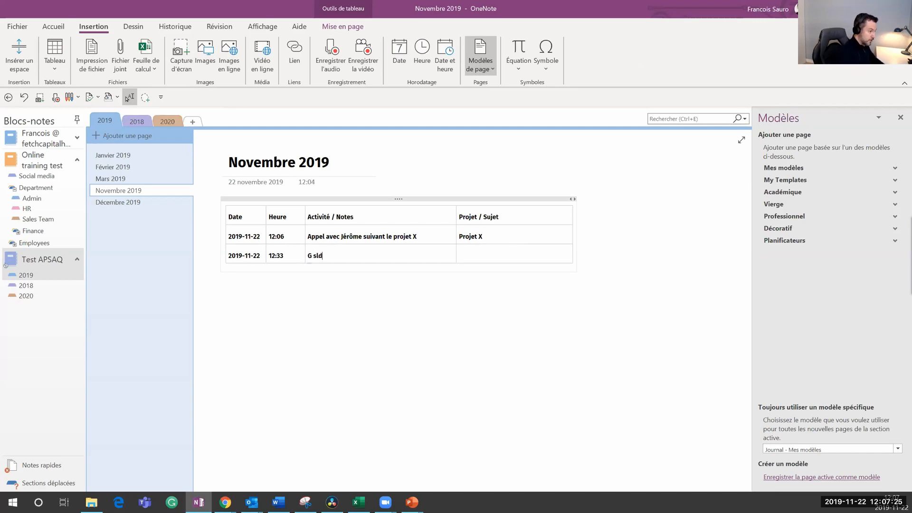
key(Tab)
key(Tab)
key(Tab)
key(Tab)
key(Tab)
key(Tab)
key(Tab)
key(Tab)
key(Tab)
key(Tab)
key(Tab)
key(Tab)
key(Tab)
key(Tab)
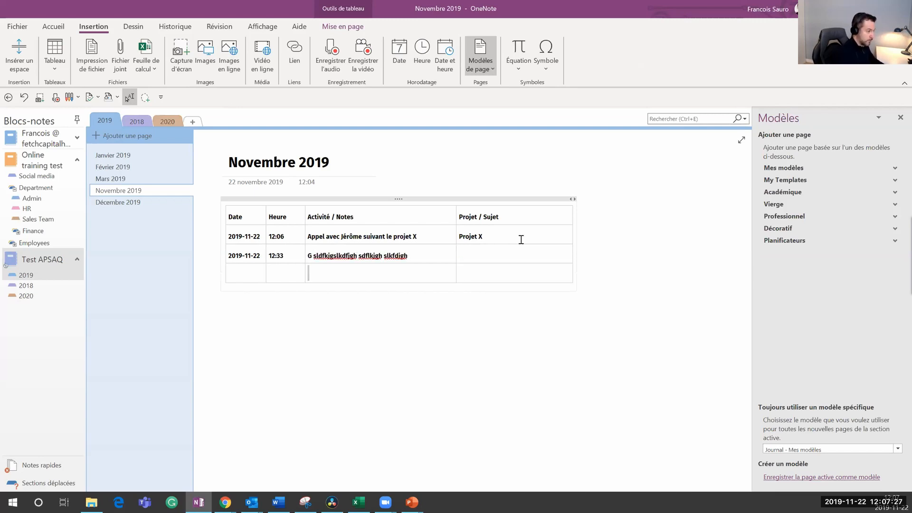
key(Tab)
key(Tab)
key(Tab)
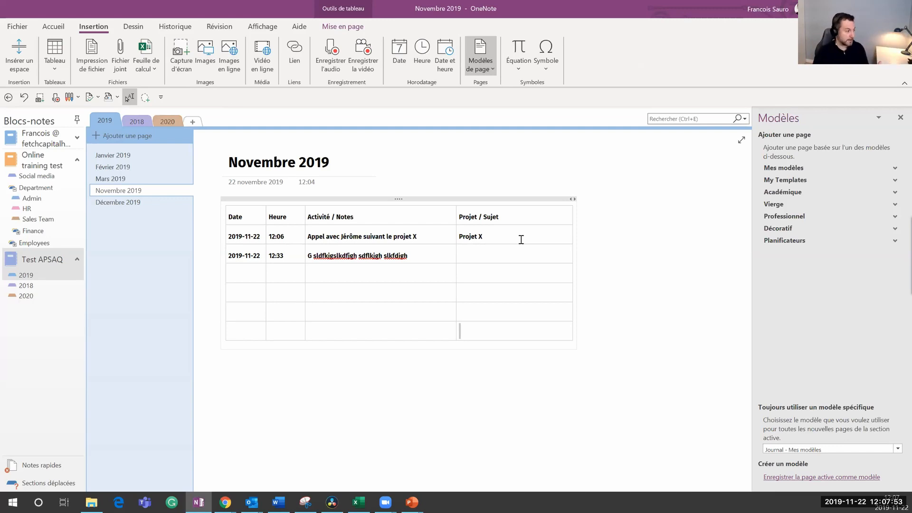
Step: Browse the Admin, Monthly review and HR sections, then open the 2019 section's Novembre 2019 page
click(44, 201)
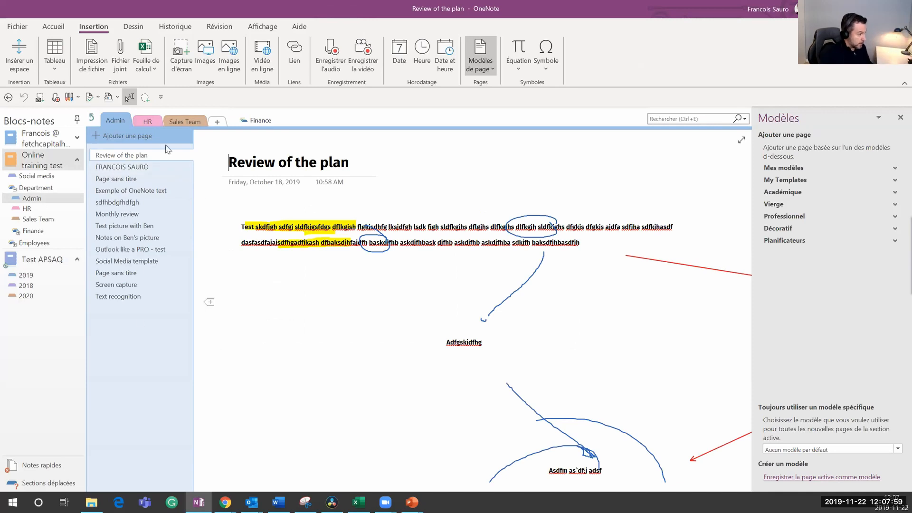
click(150, 179)
click(161, 213)
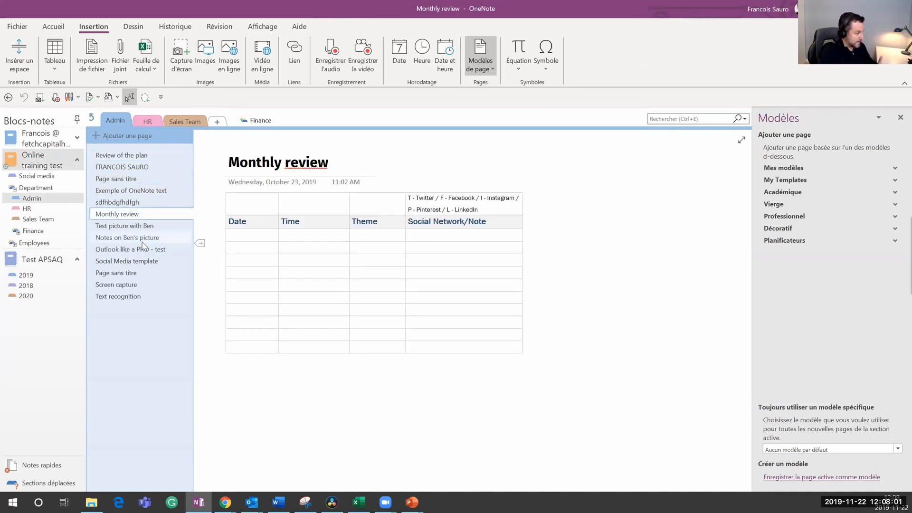
click(71, 218)
click(28, 209)
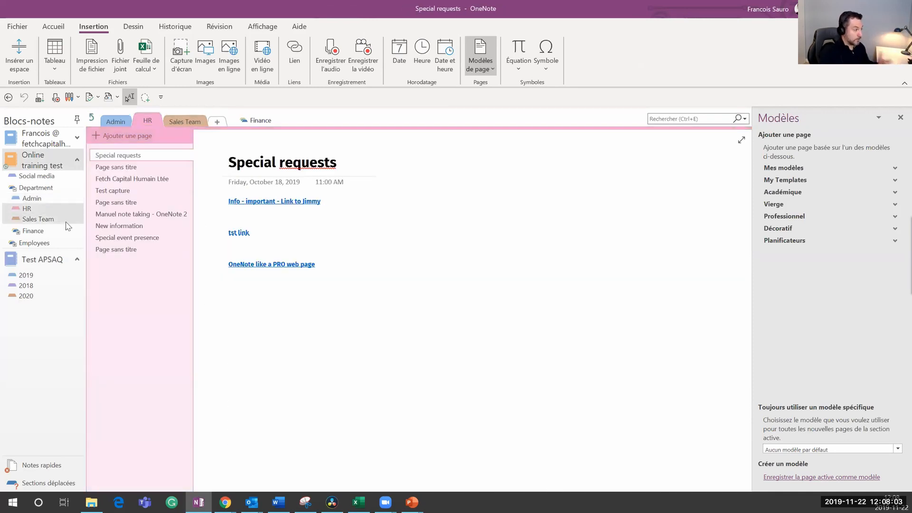
click(27, 275)
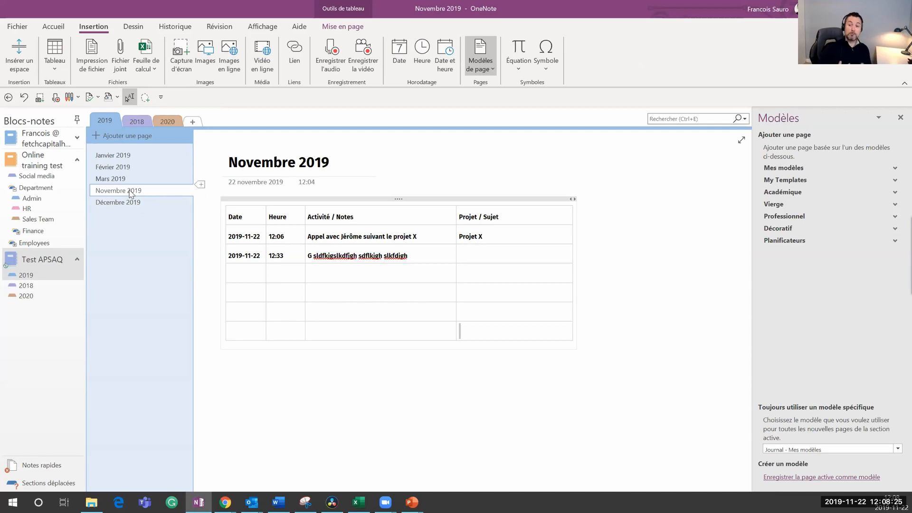
Step: Add a journal page nested under Novembre 2019 and title it 22 Novembre 2019
click(124, 135)
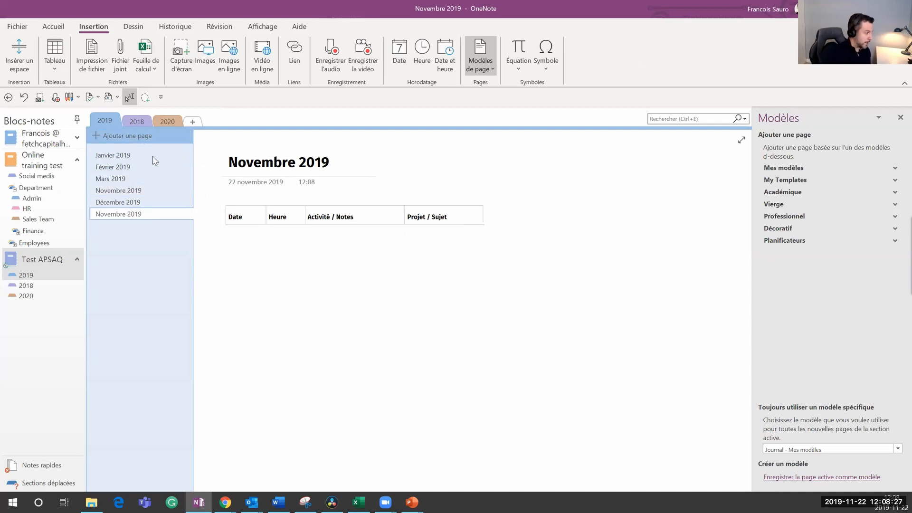
drag(141, 207, 132, 198)
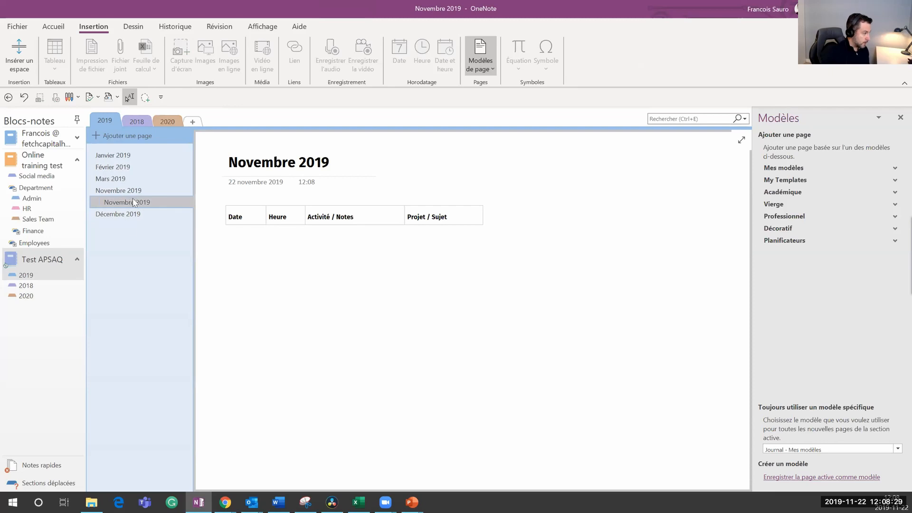
click(233, 165)
text(22)
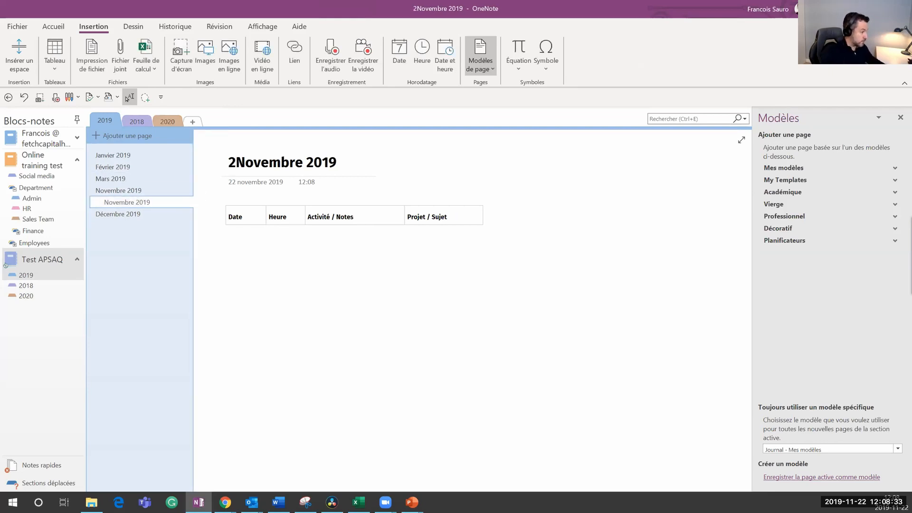
Step: Add another subpage below it titled 23 Novembre 2019
click(120, 139)
drag(129, 225, 133, 208)
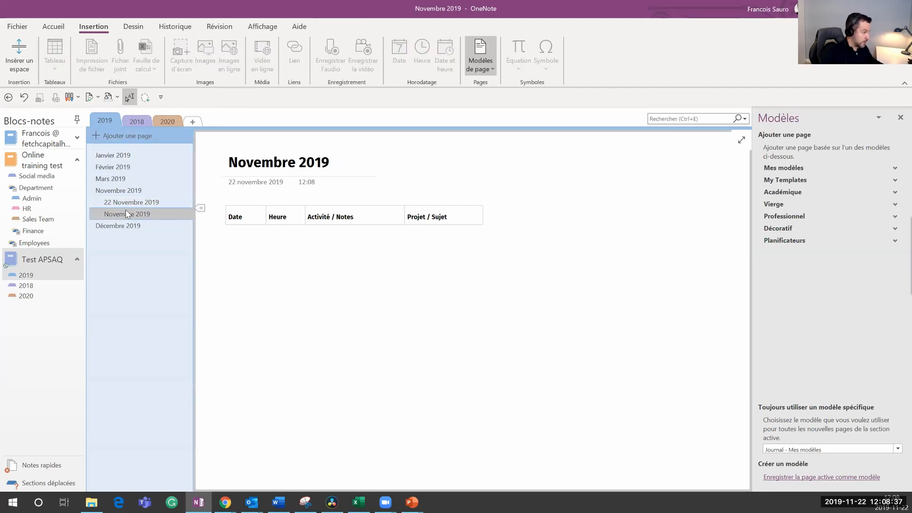
click(248, 189)
text(23)
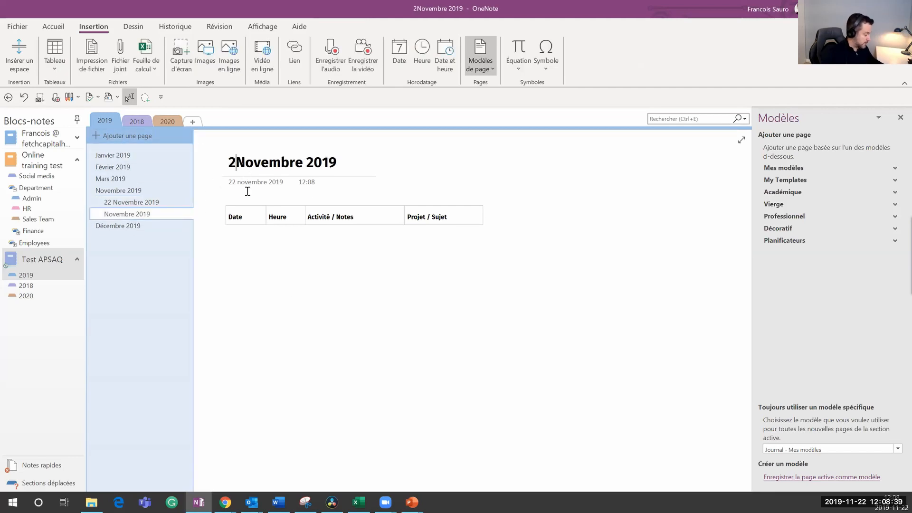
click(331, 316)
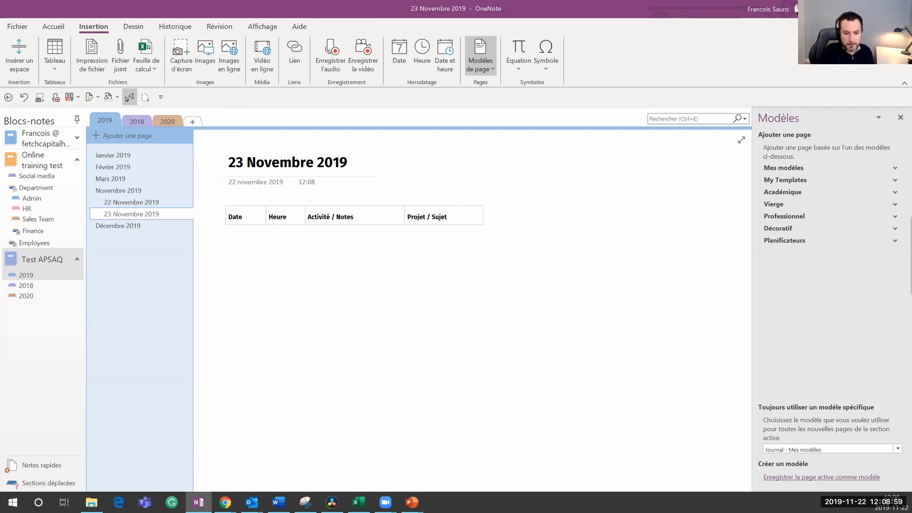
key(super+d)
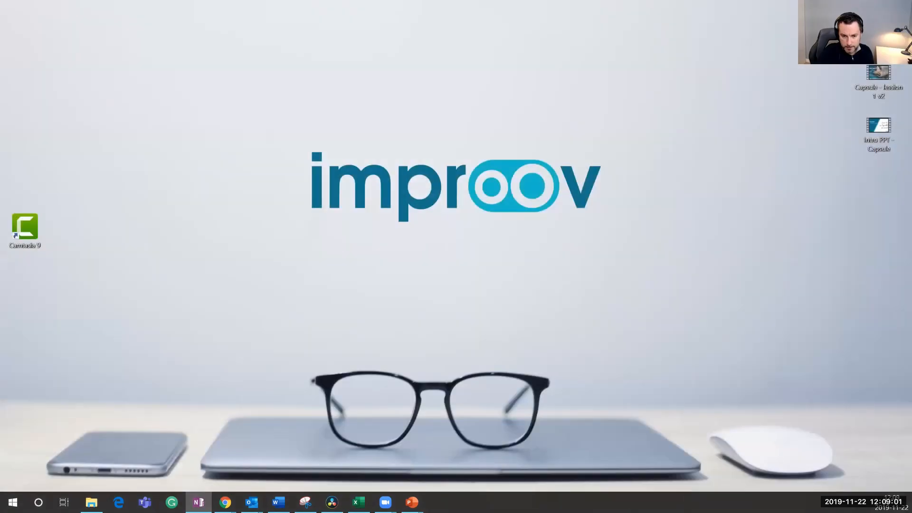
key(super+d)
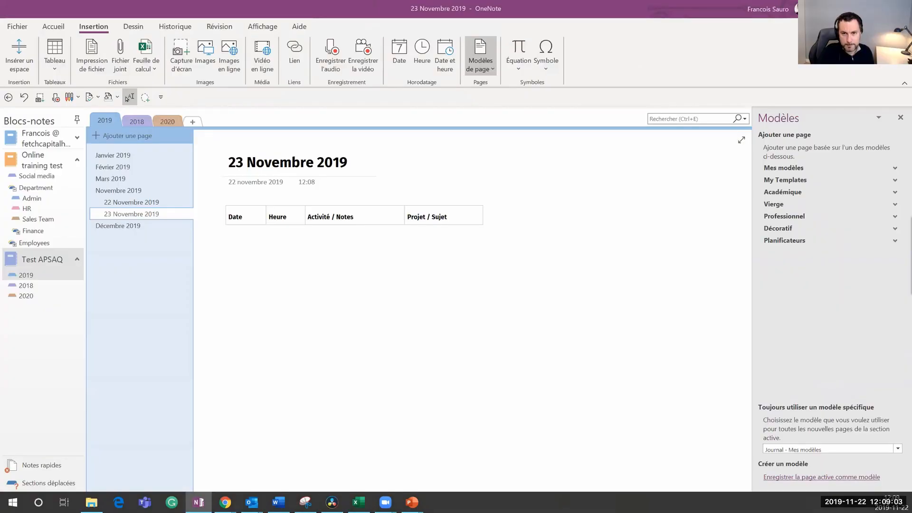
key(alt+Tab)
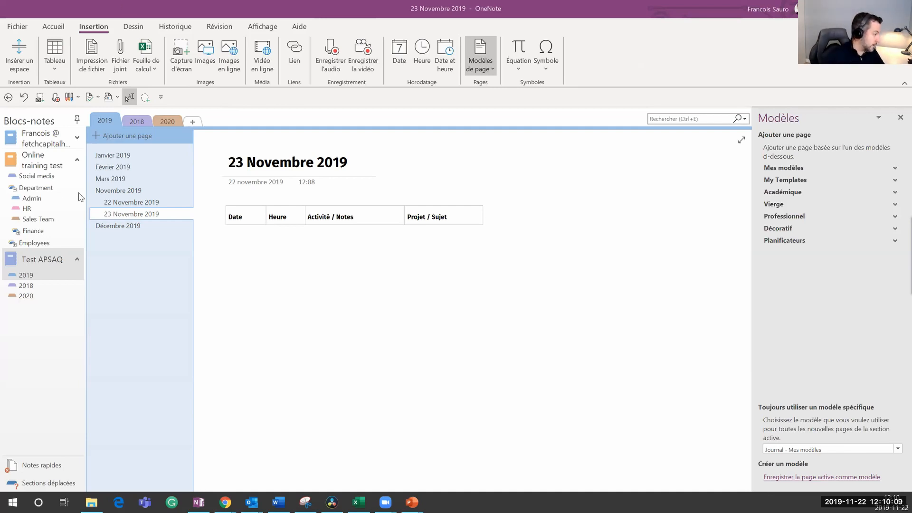
Step: Create a 'Feuille de temps' page in the Admin section, then return to the 2019 section
click(46, 221)
click(26, 208)
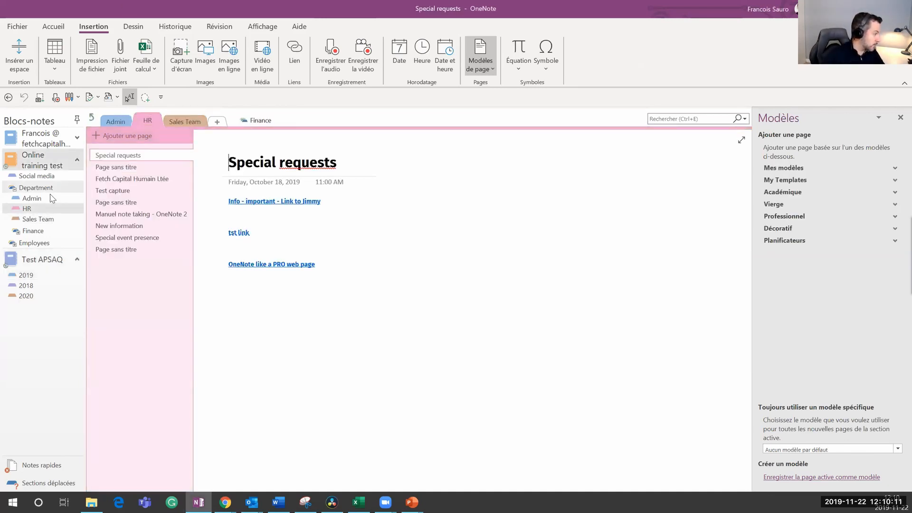
click(32, 198)
click(125, 135)
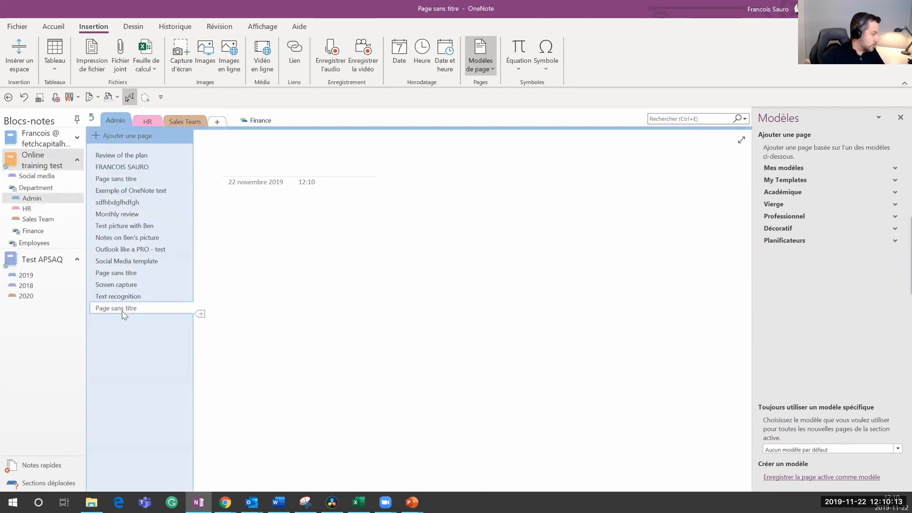
text(Feui)
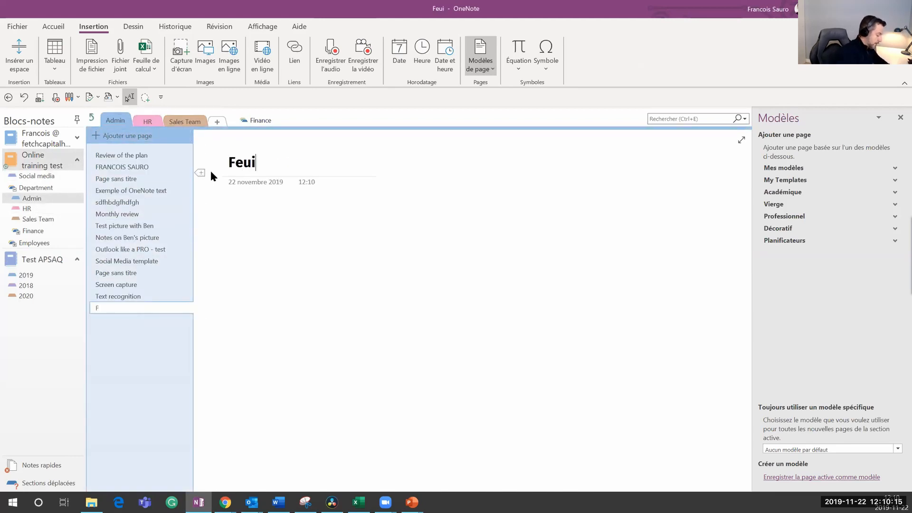
text(lle de temps)
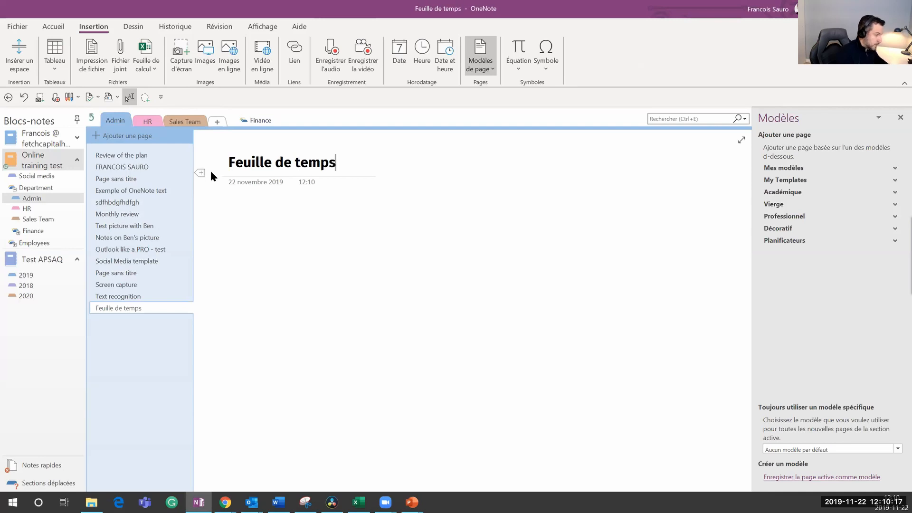
key(Return)
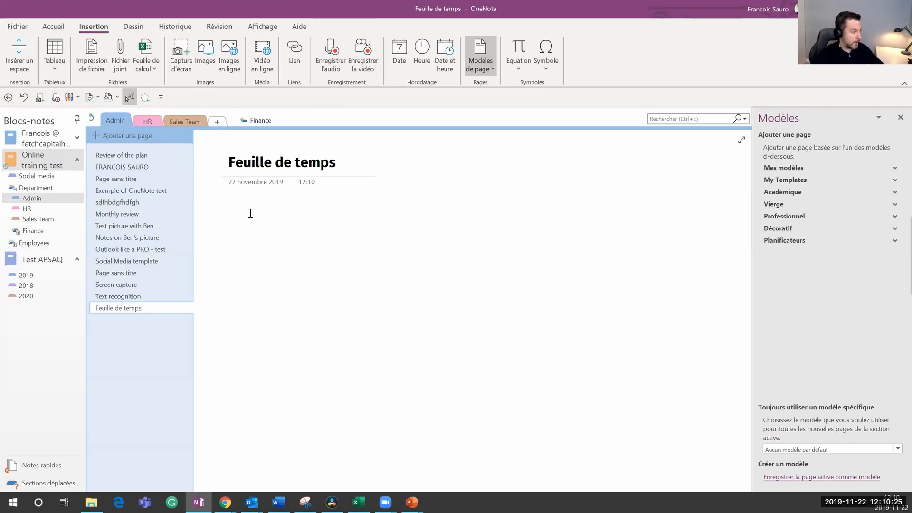
click(27, 276)
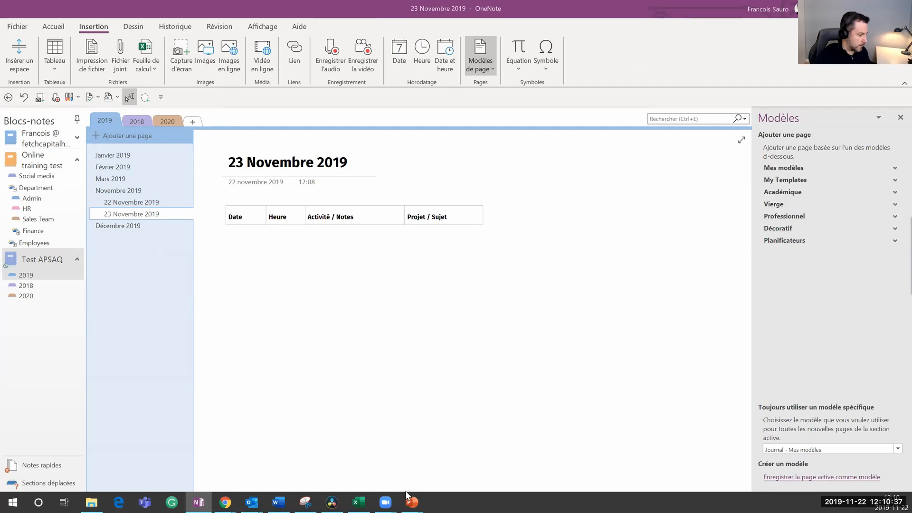
mouse_move(411, 501)
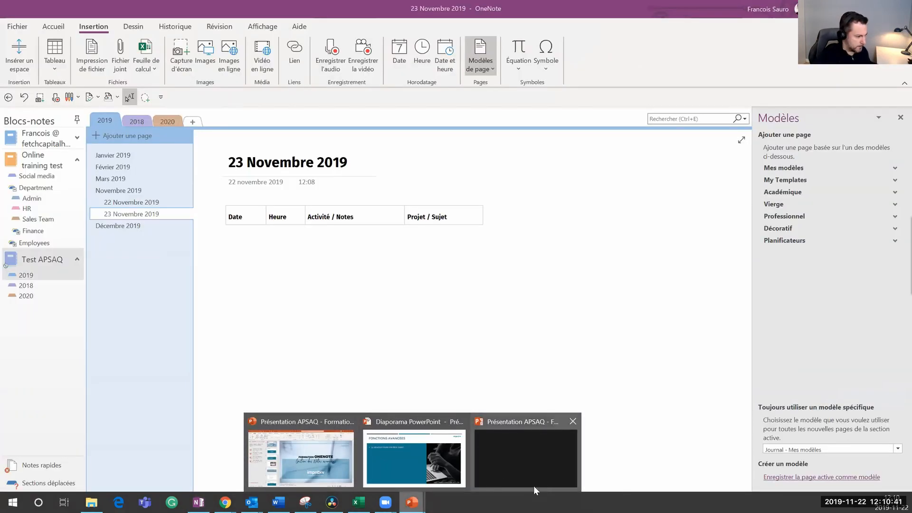
click(464, 463)
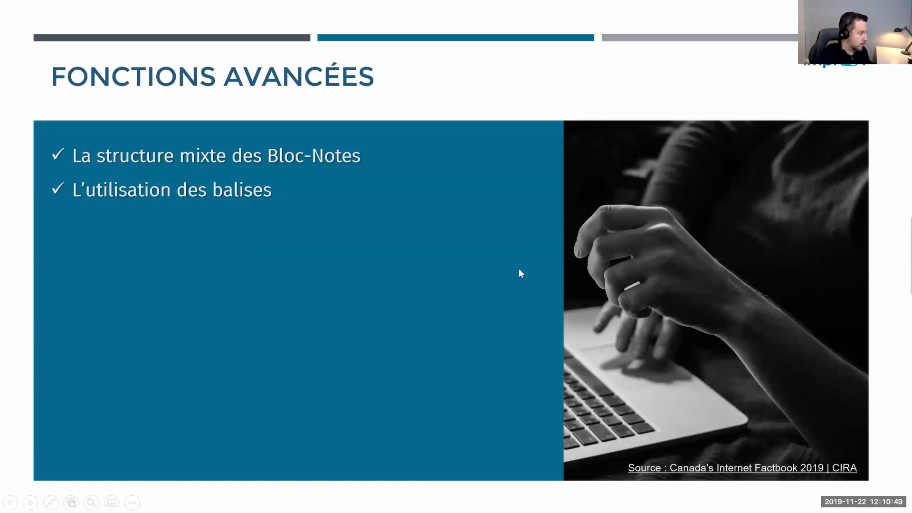
key(alt+Tab)
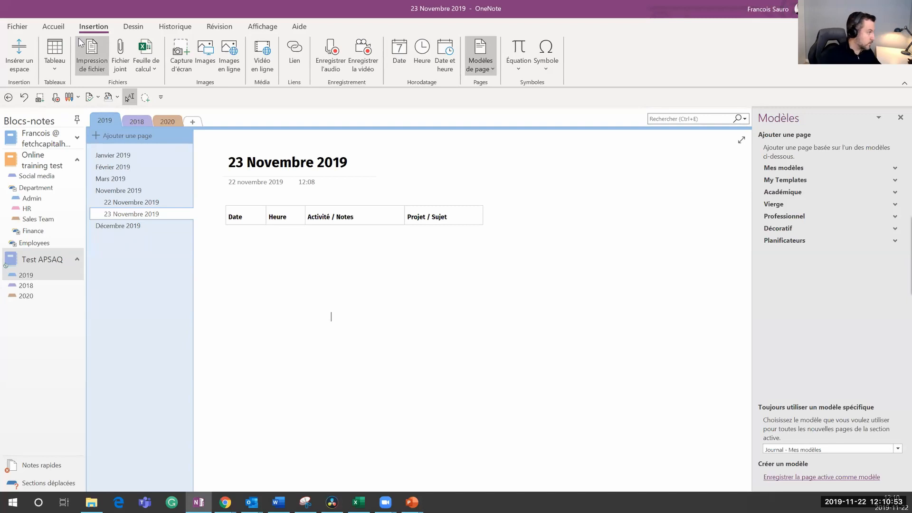
Step: Expand the Indicateurs gallery to list all tags, including À faire, Important, Question and Projet A
scroll(85, 76, up, 1)
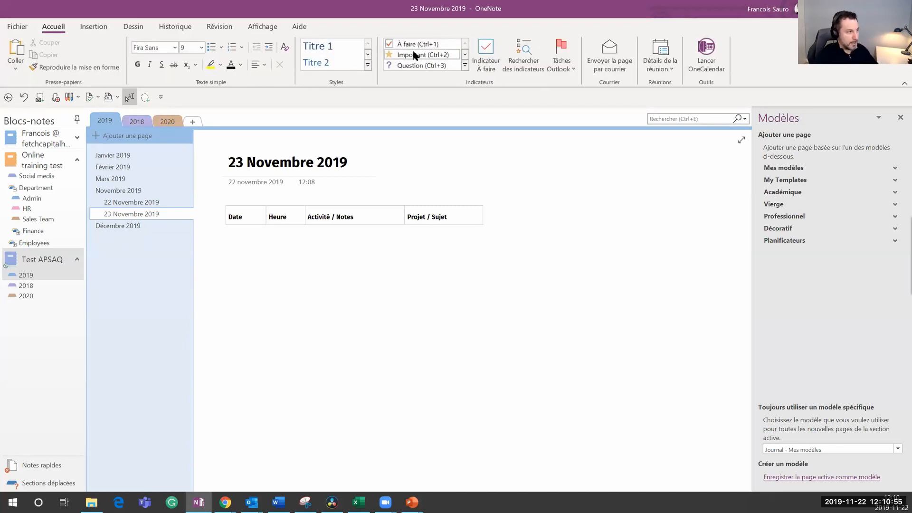
click(465, 65)
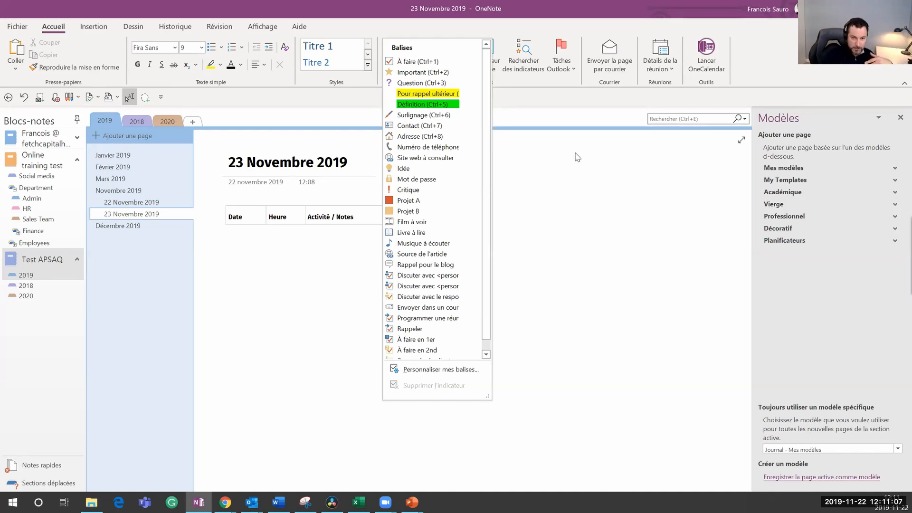
scroll(480, 143, down, 1)
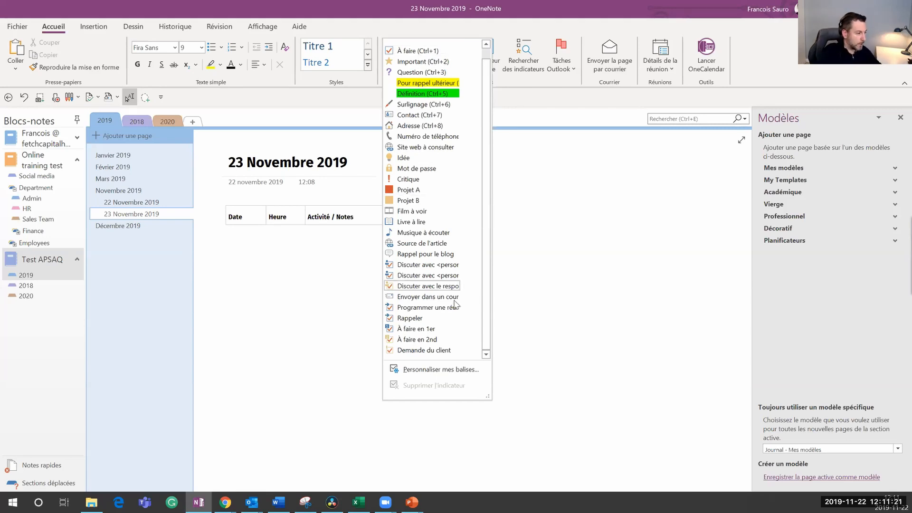
Step: In Personnaliser mes balises, delete every tag except À faire, Important and Question, then apply
click(439, 370)
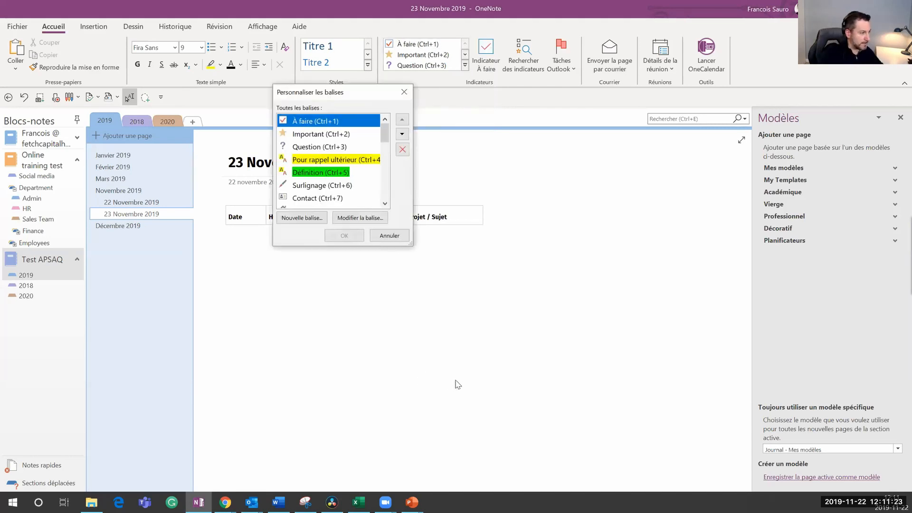
click(365, 160)
click(402, 150)
click(402, 149)
click(402, 150)
click(402, 150)
click(402, 149)
click(402, 150)
click(402, 150)
click(402, 150)
click(402, 150)
click(402, 149)
click(402, 150)
click(402, 149)
click(402, 149)
click(402, 150)
click(402, 150)
click(403, 149)
click(402, 150)
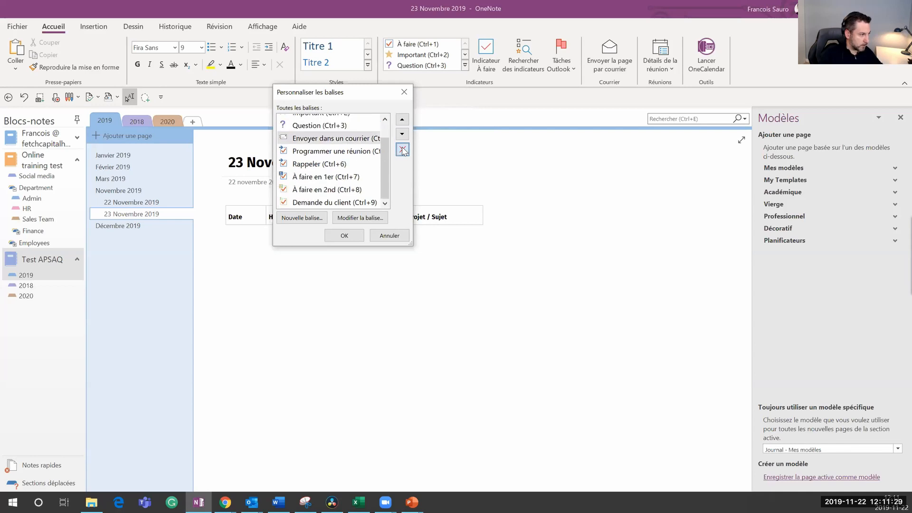
click(402, 150)
click(402, 150)
click(402, 149)
click(402, 149)
click(402, 149)
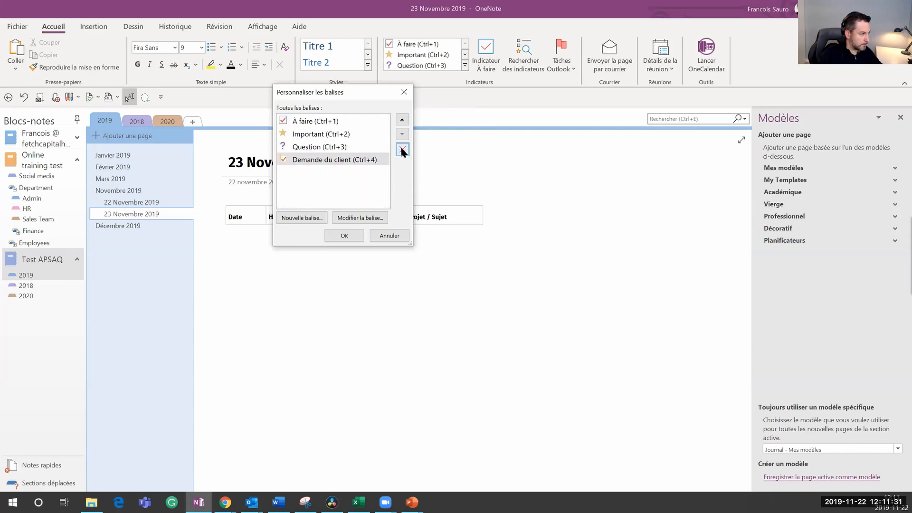
click(402, 150)
click(344, 236)
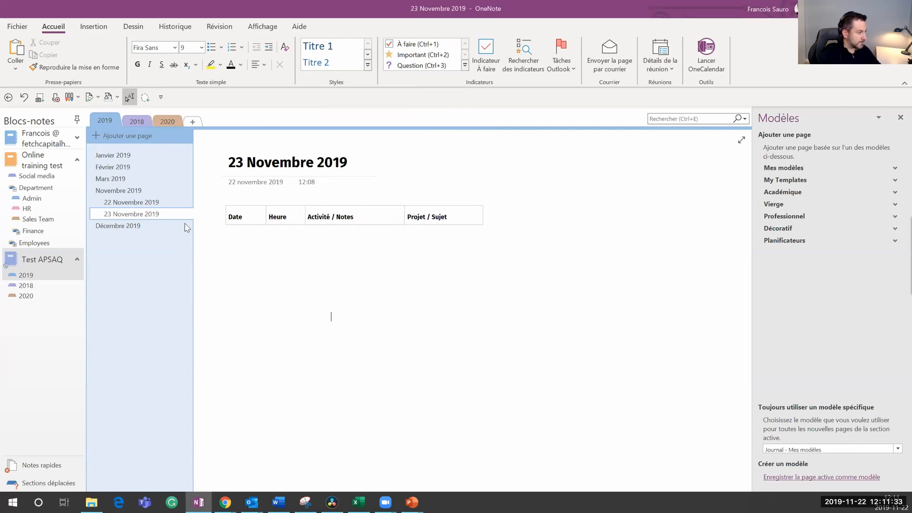
Step: On Novembre 2019, insert a column right of Projet / Sujet, widen the columns and head it Balises
click(128, 155)
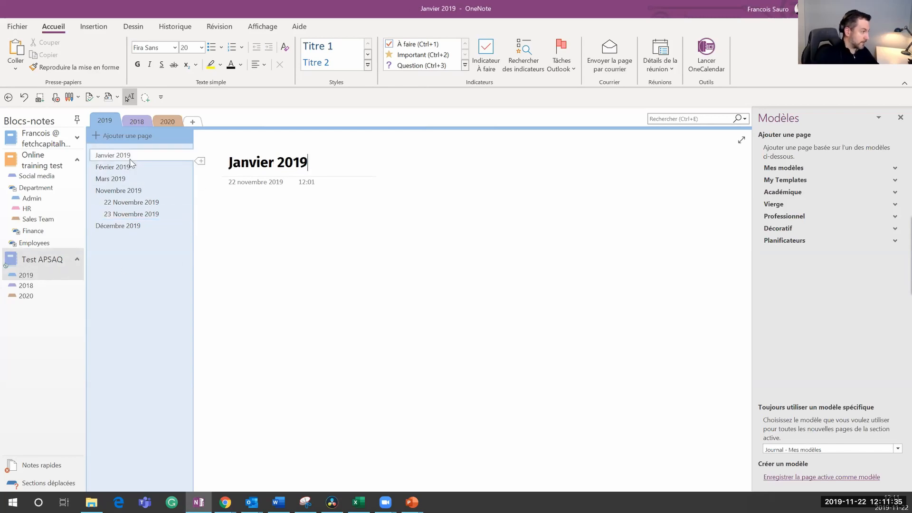
click(118, 191)
drag(576, 236, 636, 228)
click(563, 213)
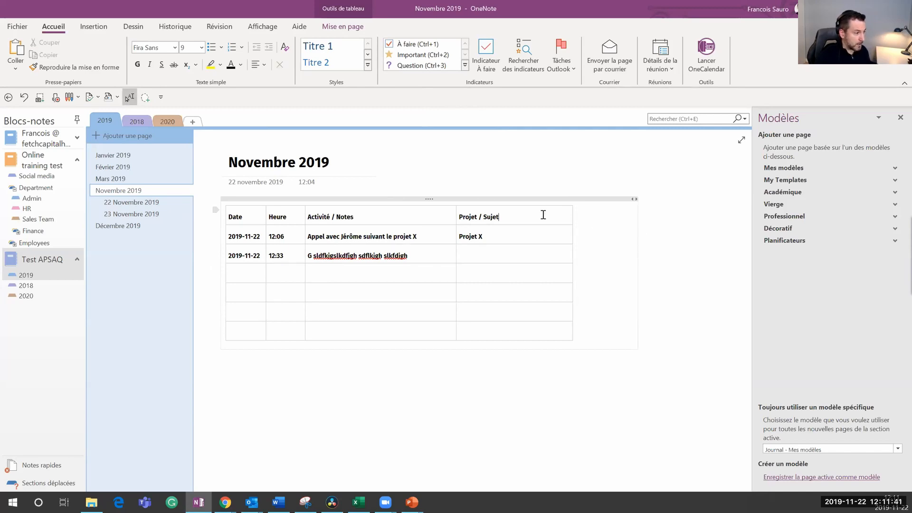
click(349, 27)
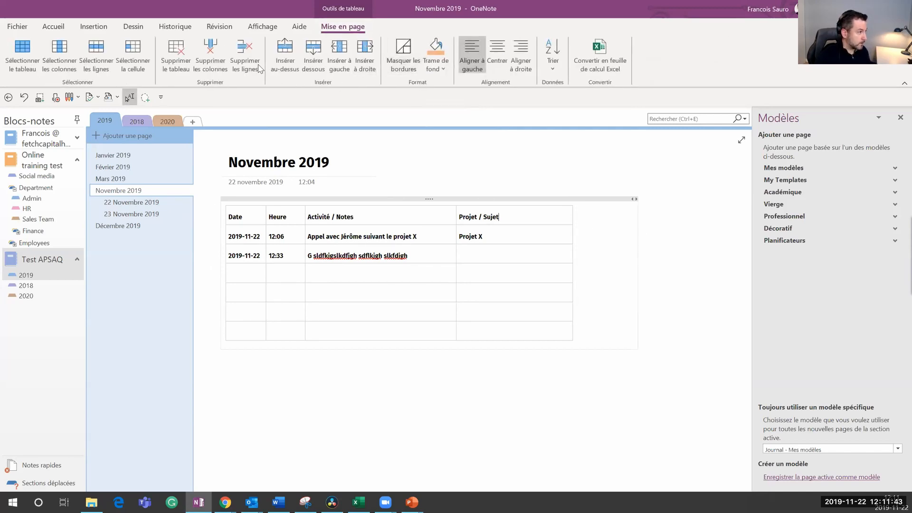
click(365, 56)
drag(485, 214, 558, 215)
drag(410, 226, 537, 220)
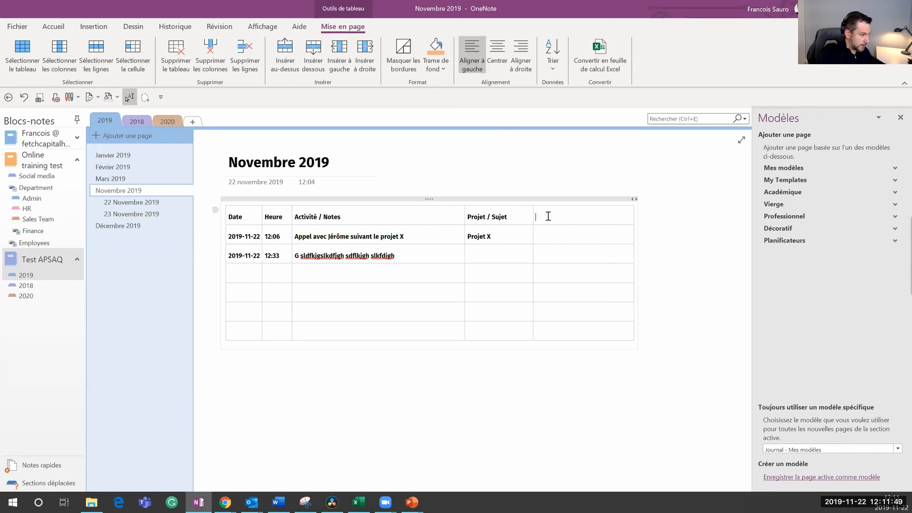
text(B)
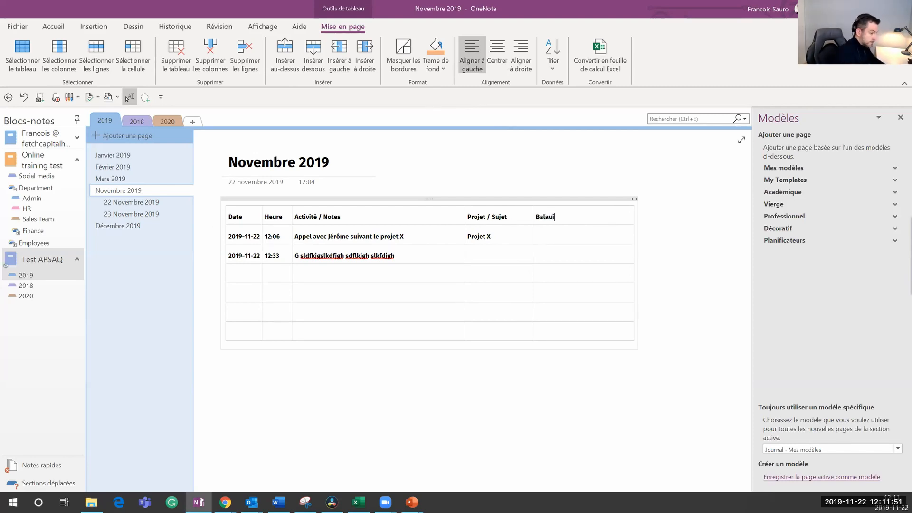
text(alises)
click(587, 239)
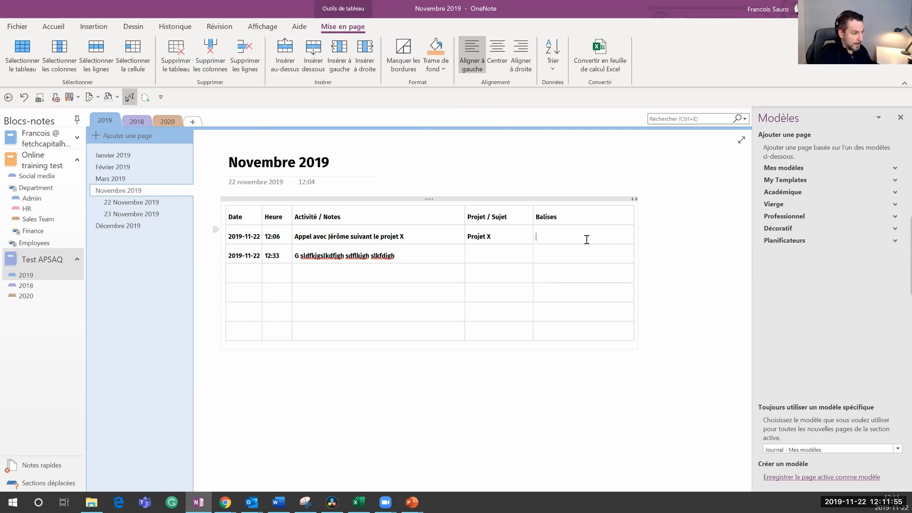
click(58, 27)
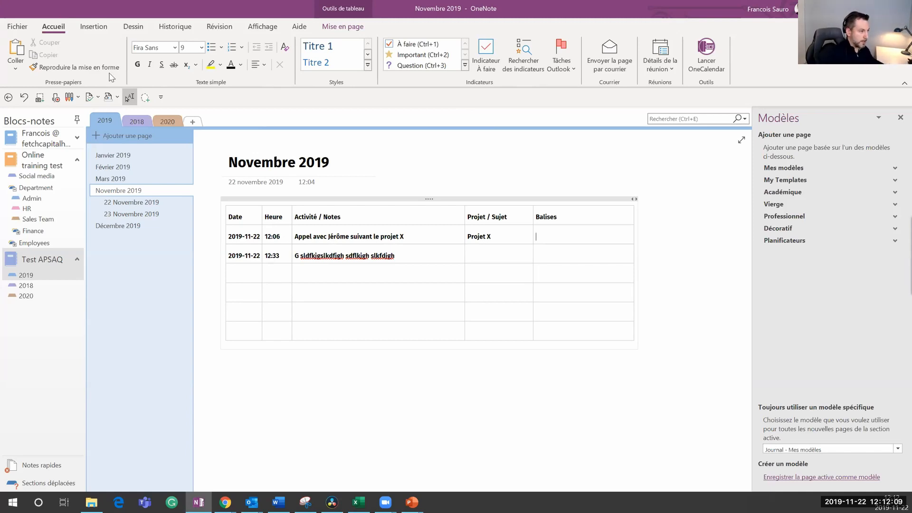
Step: Tag the Balises cells: row 1 À faire and Important, row 2 Important, row 3 Question
click(485, 53)
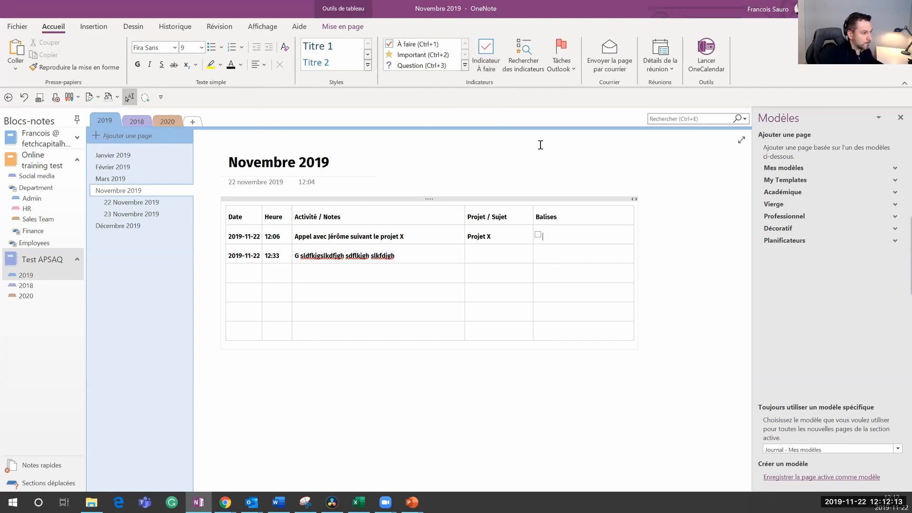
click(418, 55)
click(546, 254)
click(418, 54)
click(543, 269)
click(413, 66)
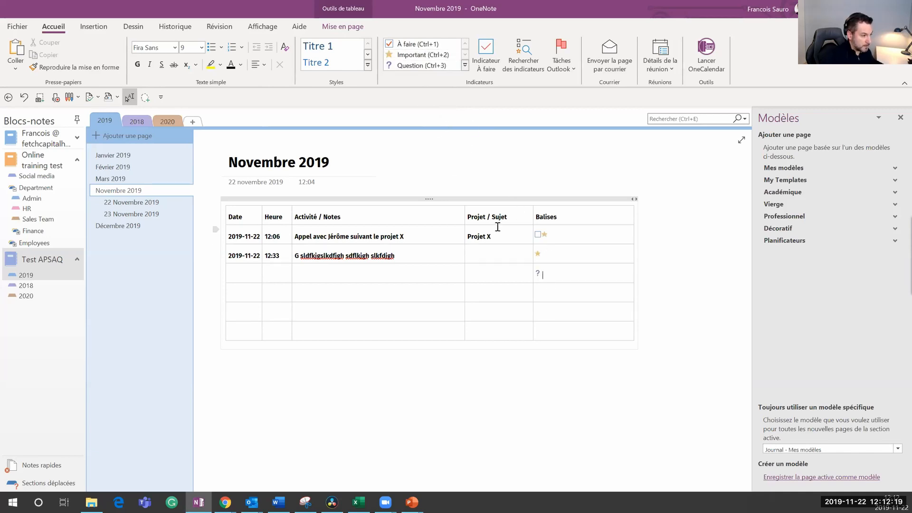
Step: Fill row 3 with 2019, 9:43 and 'Discussion de la plainte et revenir au client', fixing the typo
click(243, 272)
text(2019-11-23)
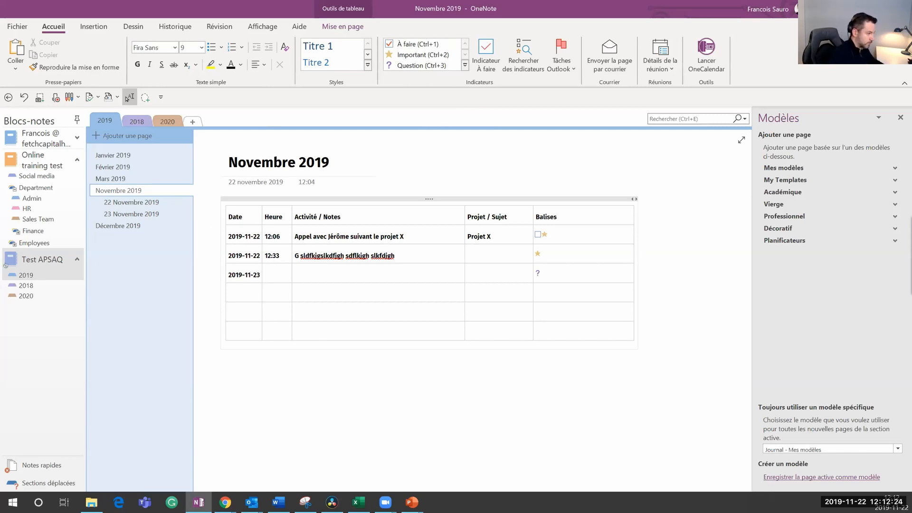
key(Tab)
text(9:43)
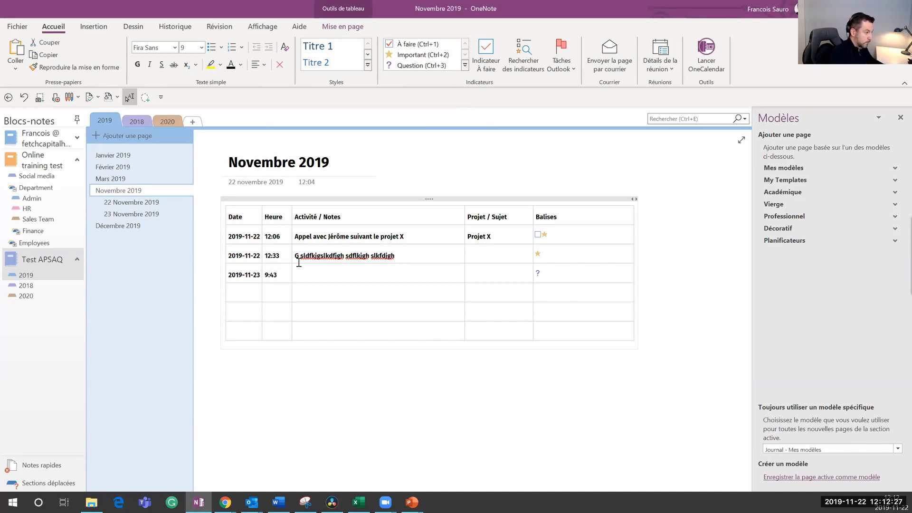
text(Discussion )
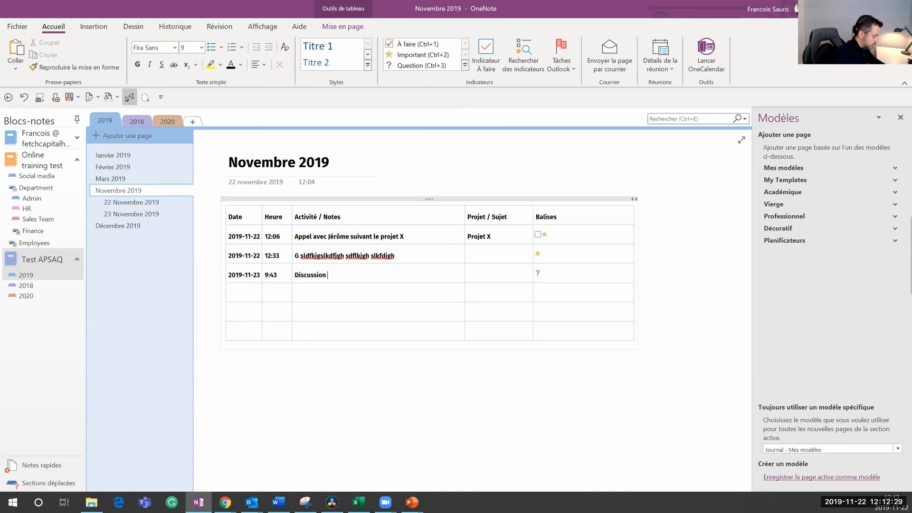
text(de l aplainte et revenir au client)
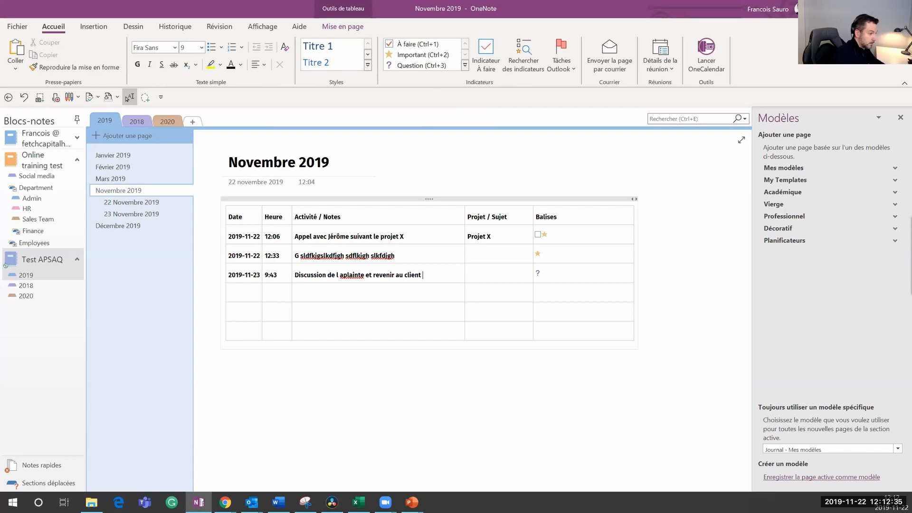
click(341, 276)
key(BackSpace)
key(Right)
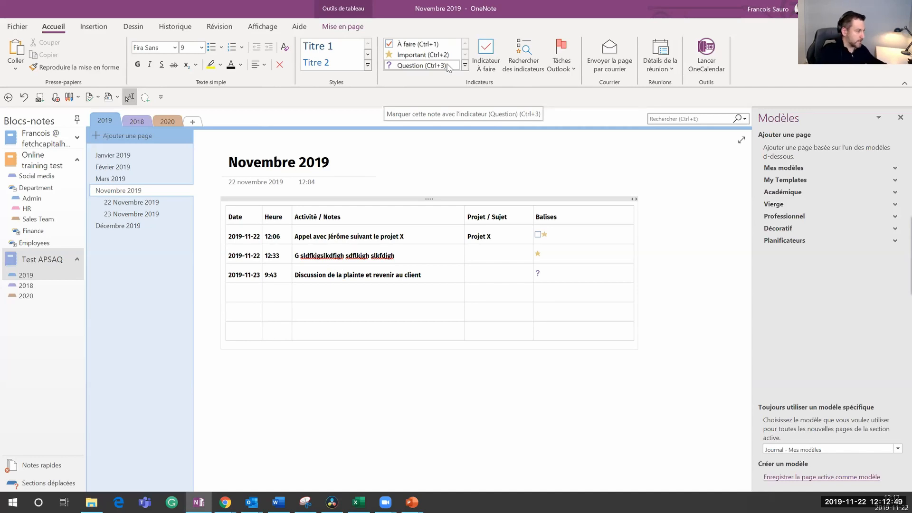
Step: Open the Décembre 2019 page and add an empty row below the table header
click(125, 180)
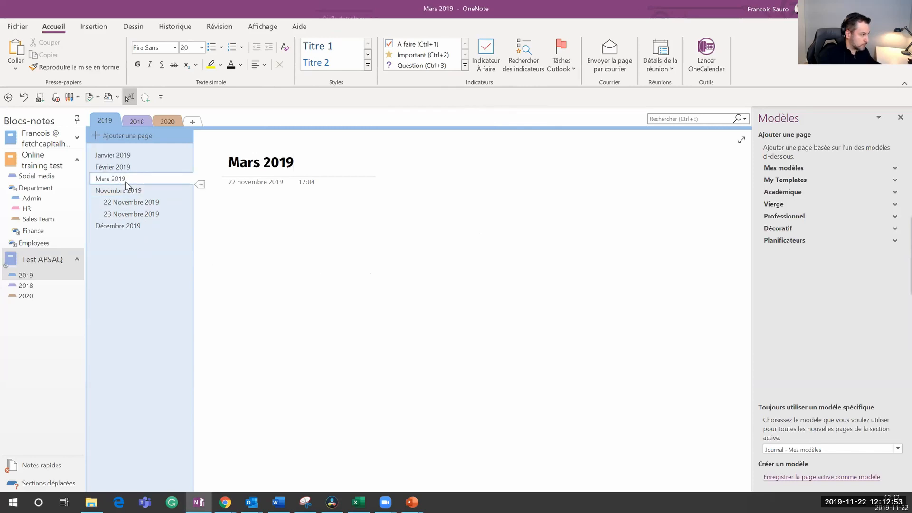
click(136, 202)
click(132, 225)
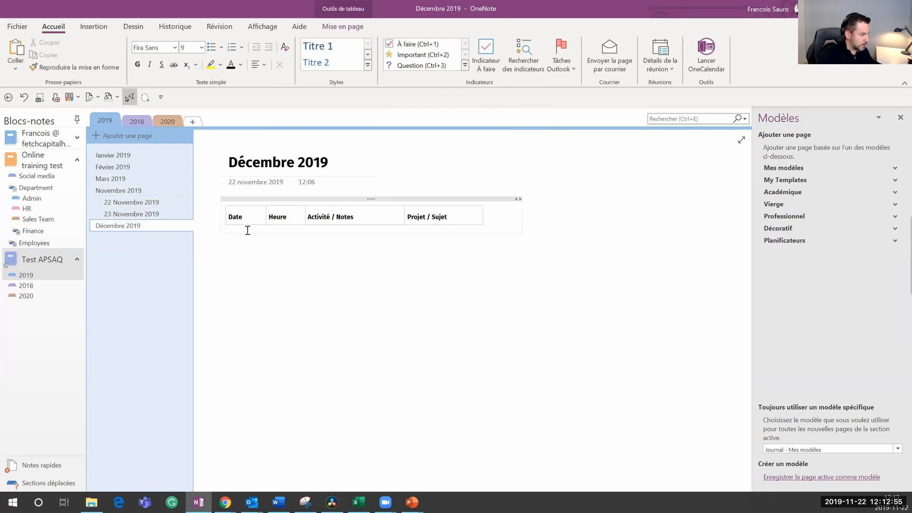
key(Return)
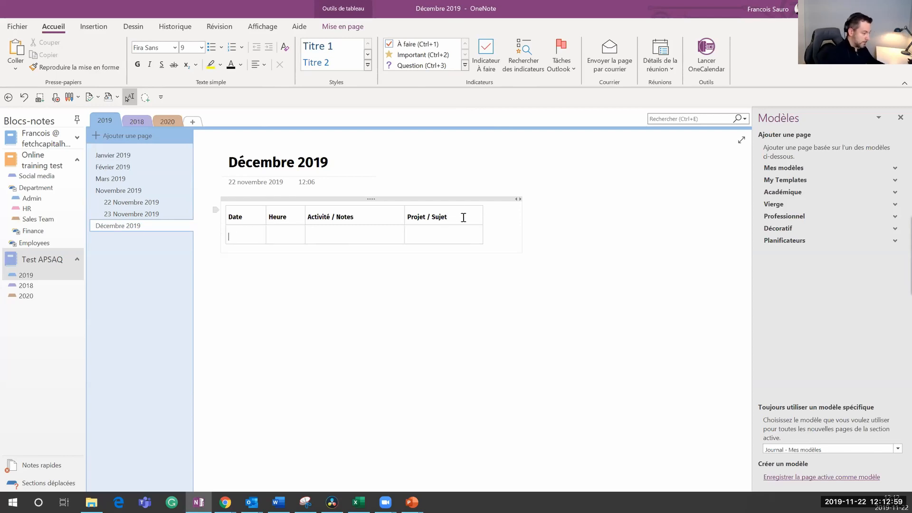
Step: Log a 2019-11-22 9:54 entry with sample notes and tag it Important
key(alt+shift+d)
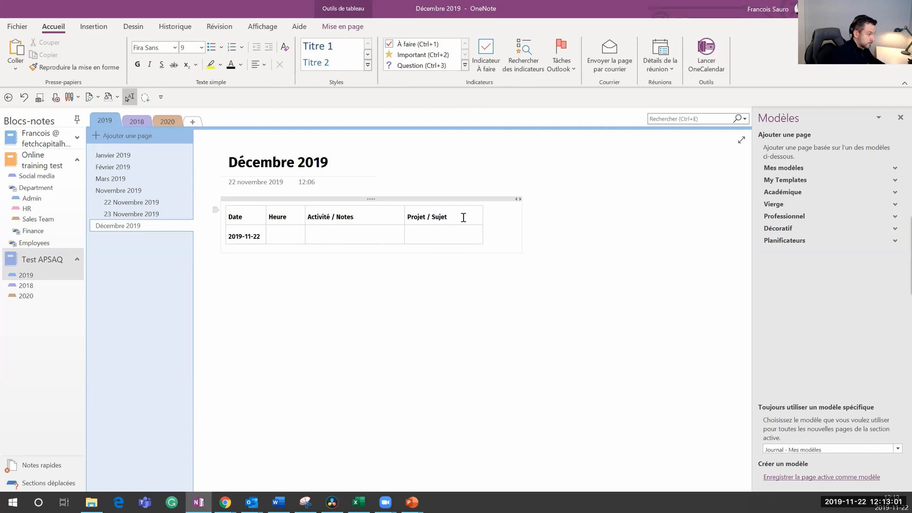
key(Tab)
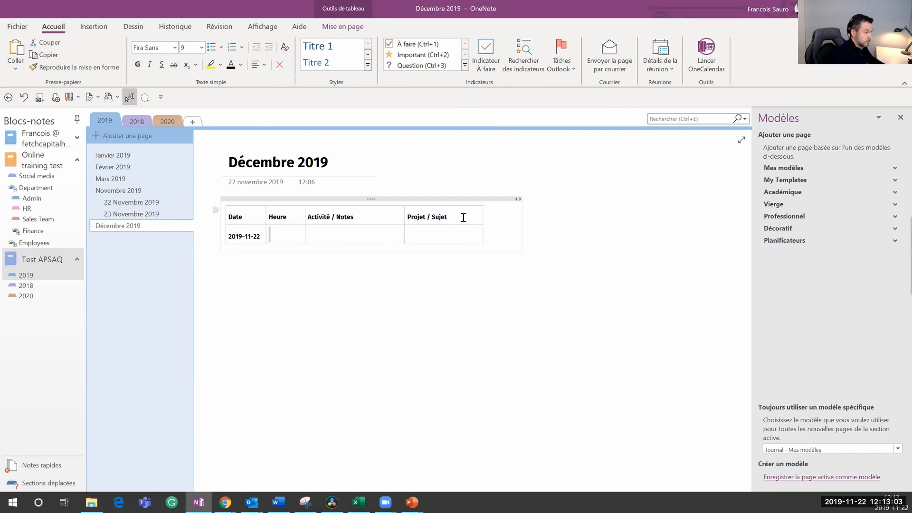
text(9)
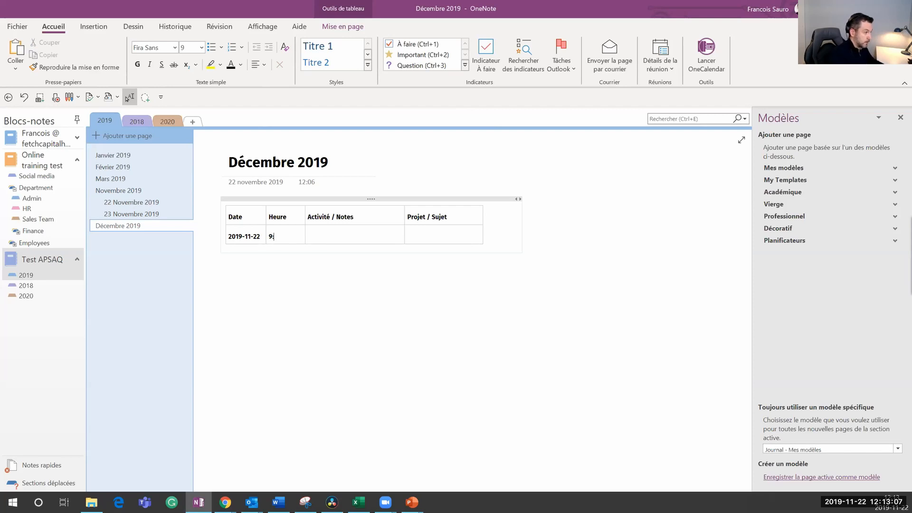
text(:54)
key(Tab)
text(Dsbfklajdfh laksdifh asdkfj s)
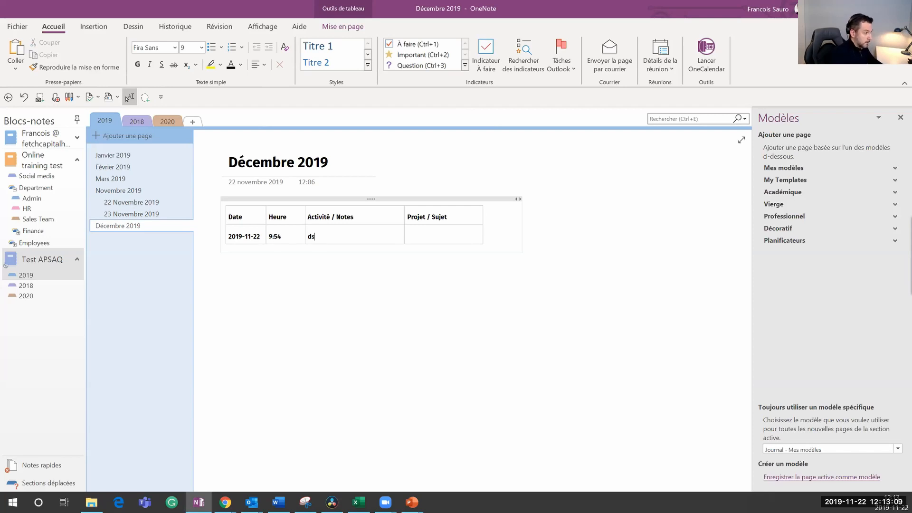
key(Tab)
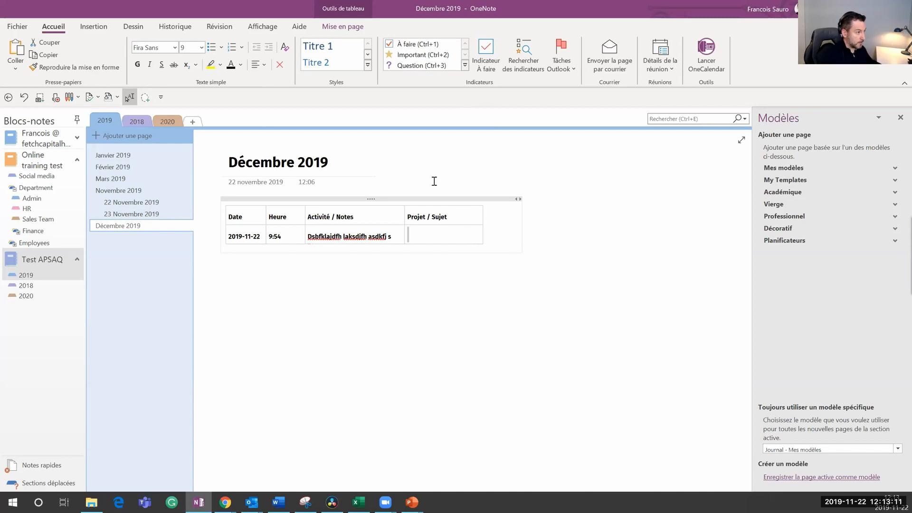
click(420, 54)
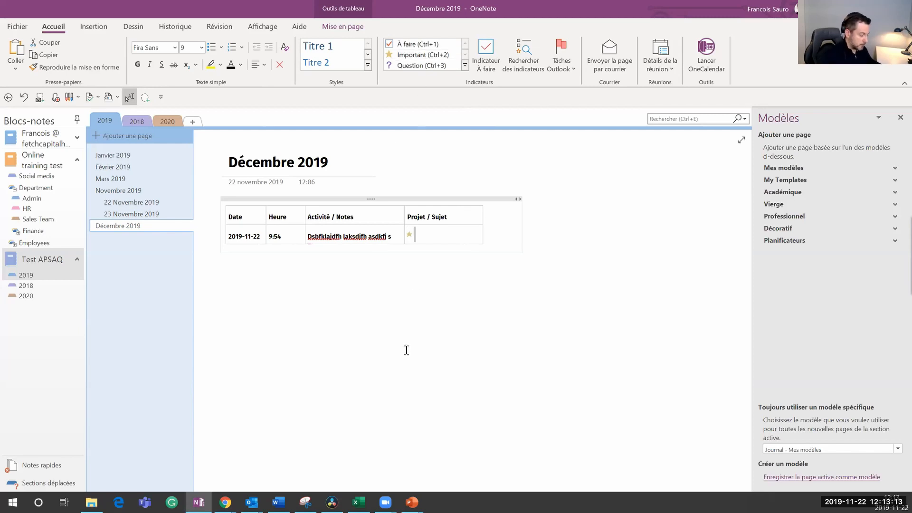
key(Return)
text(3)
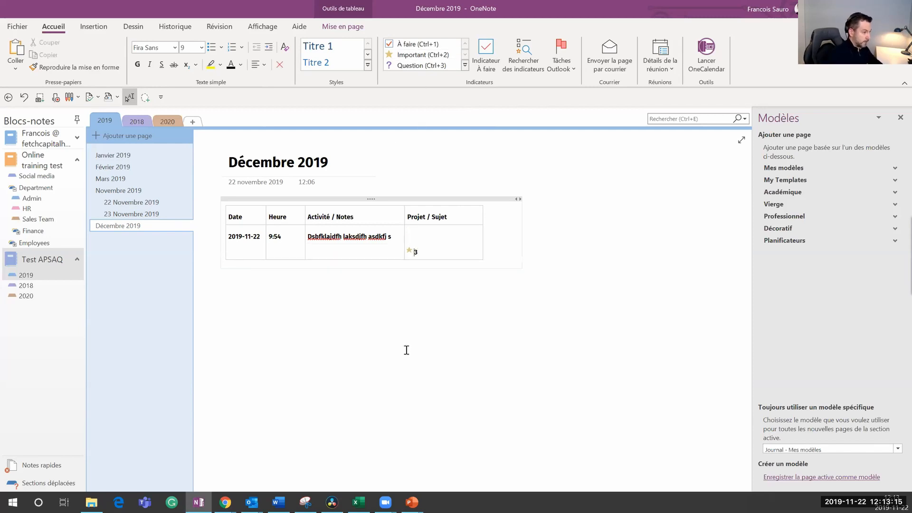
key(Delete)
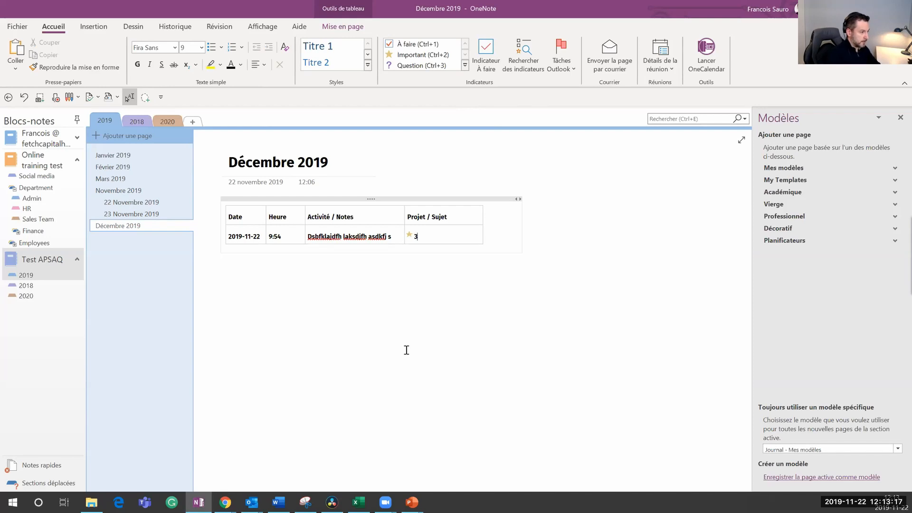
key(BackSpace)
key(Tab)
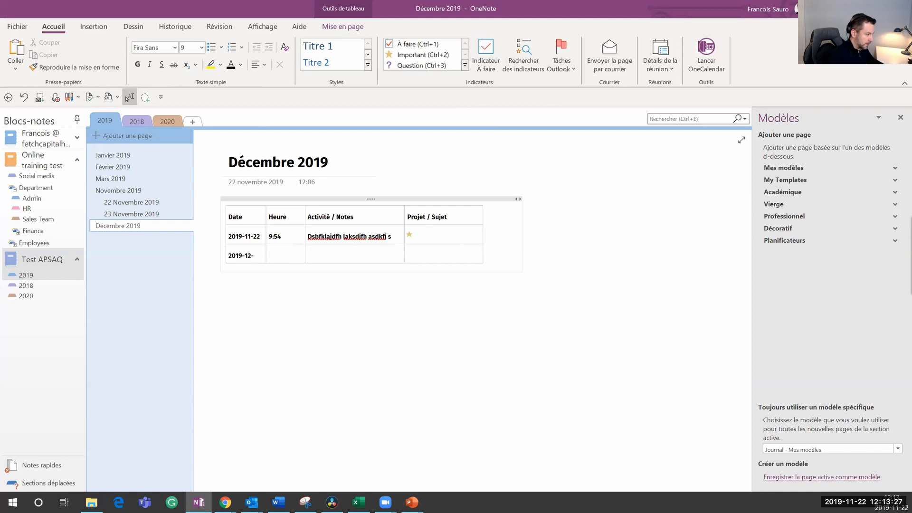
key(Tab)
text(15)
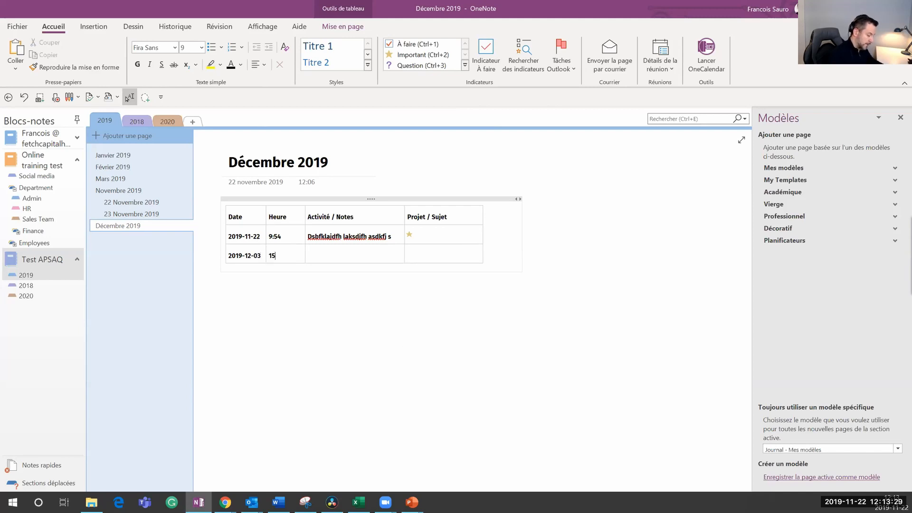
text(:45)
key(Tab)
text(Shigbdvf laskdjfh alsdkjfh alskdjfh alskdjfh alsdkjfh asdlkfjh asd)
key(Tab)
click(418, 65)
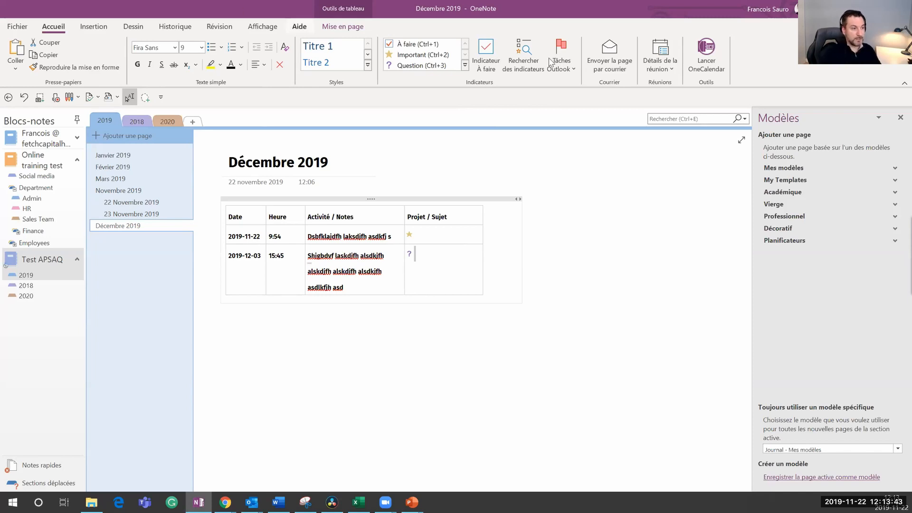
Step: Open the tag summary, searching the whole notebook and grouping tagged notes by section
click(898, 118)
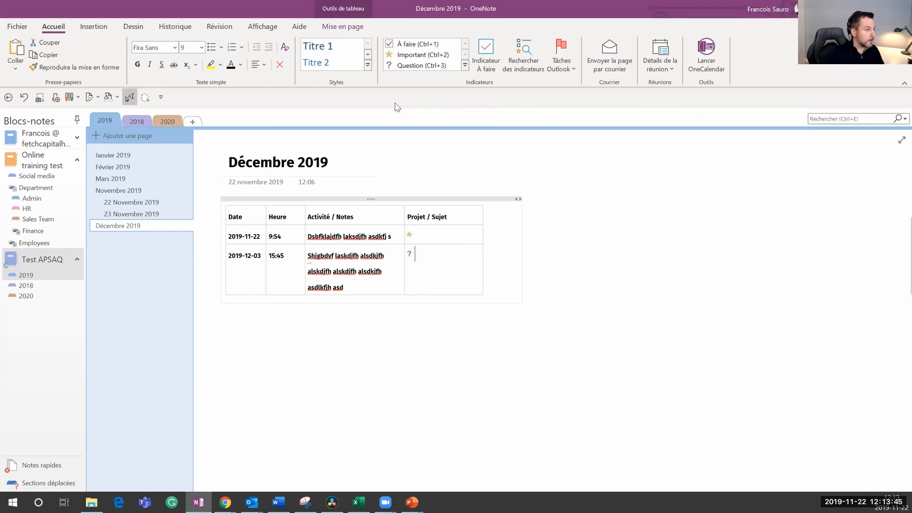
click(521, 69)
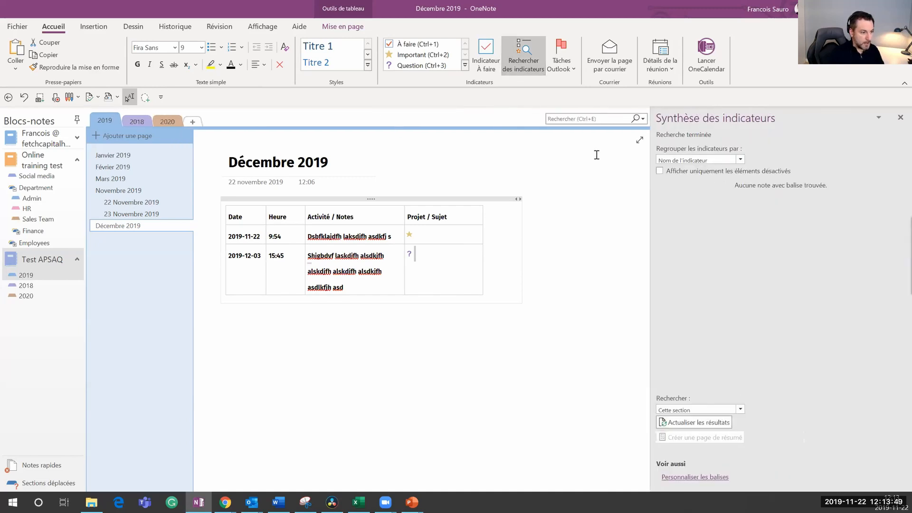
click(695, 410)
click(695, 437)
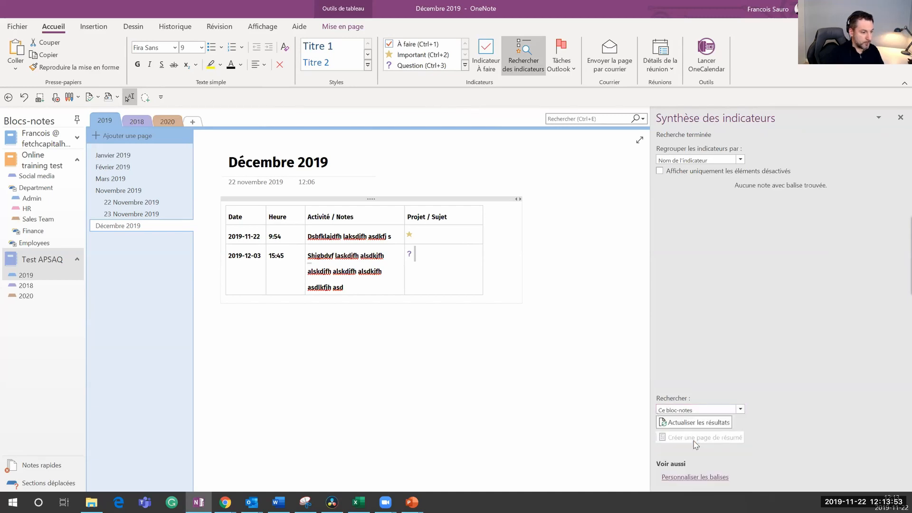
click(740, 159)
click(722, 175)
Step: Refresh the tag results and browse the Janvier through Décembre 2019 pages, checking the tagged rows
click(126, 158)
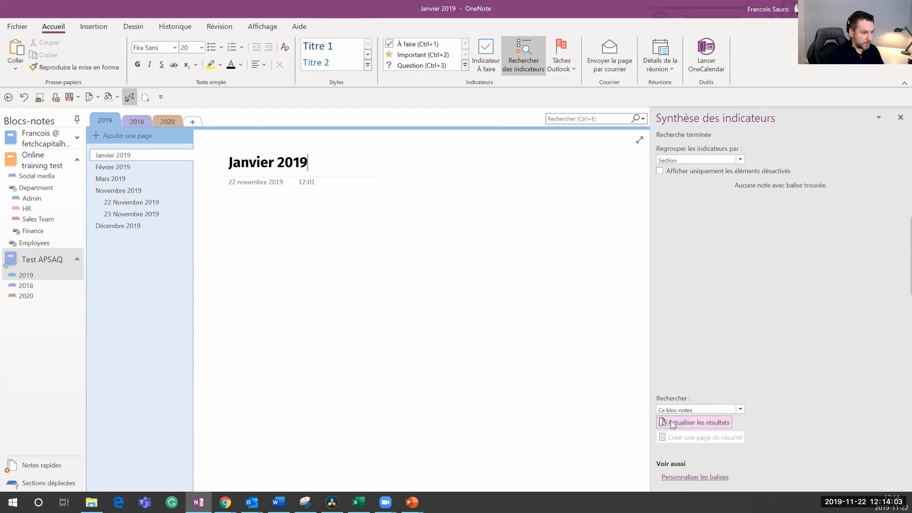
click(680, 171)
click(698, 161)
click(699, 161)
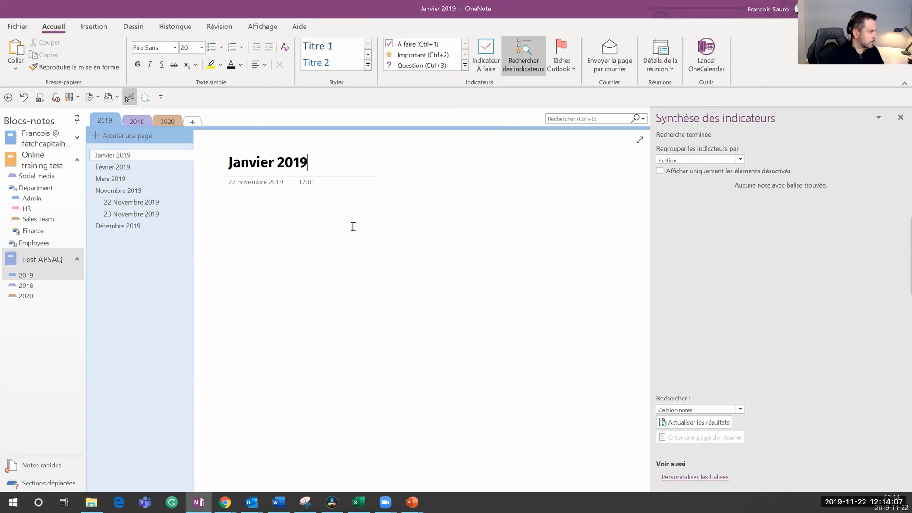
click(108, 167)
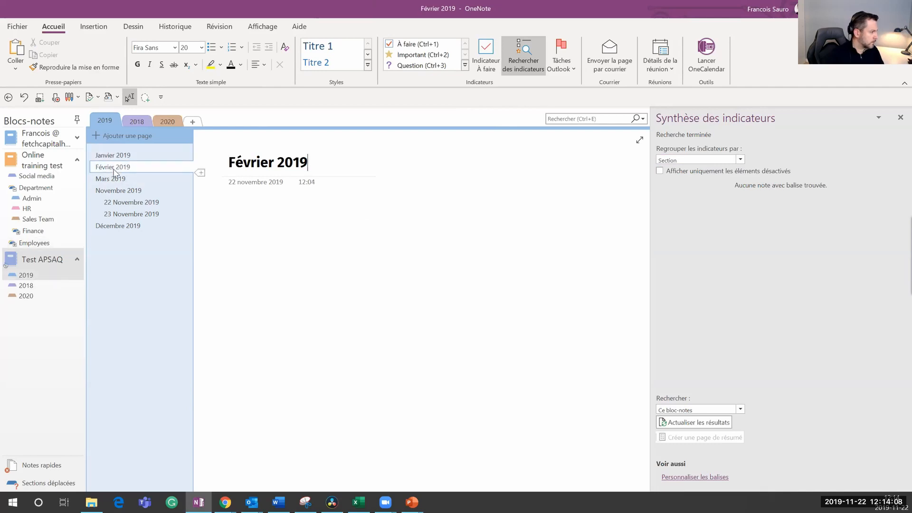
click(126, 203)
click(129, 215)
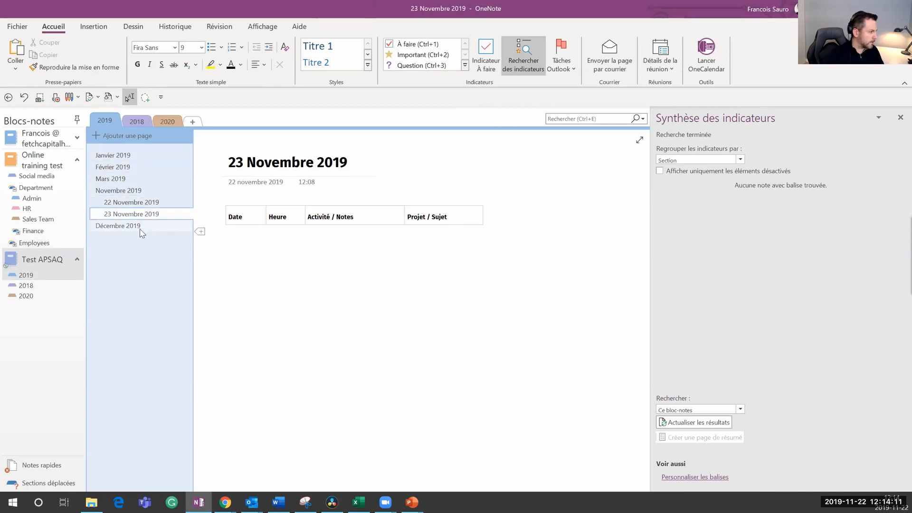
click(134, 226)
click(413, 267)
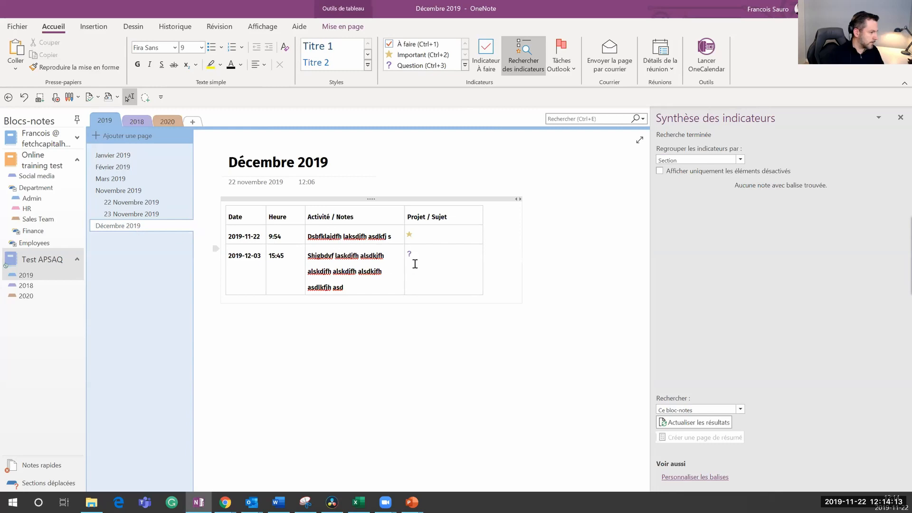
click(419, 232)
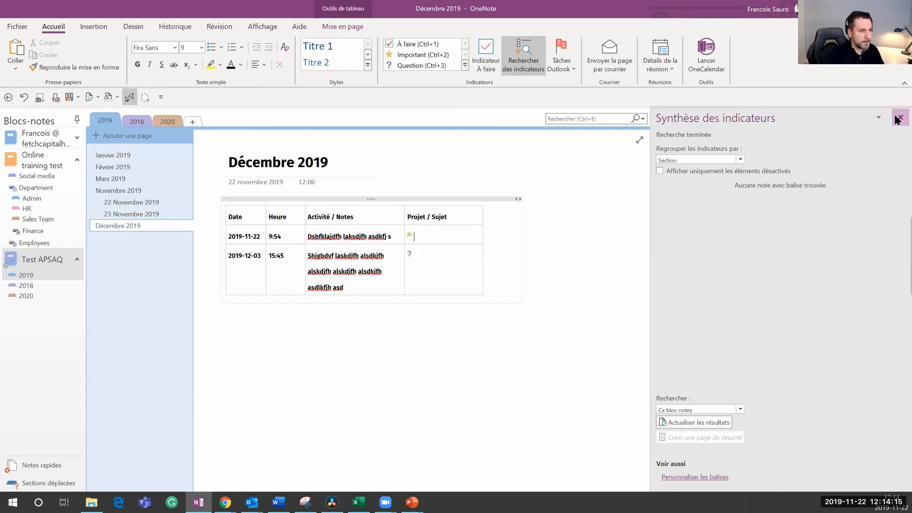
Step: Reopen the tag summary grouped by Nom de l'indicateur, limited to Ce groupe de pages
click(899, 117)
click(535, 62)
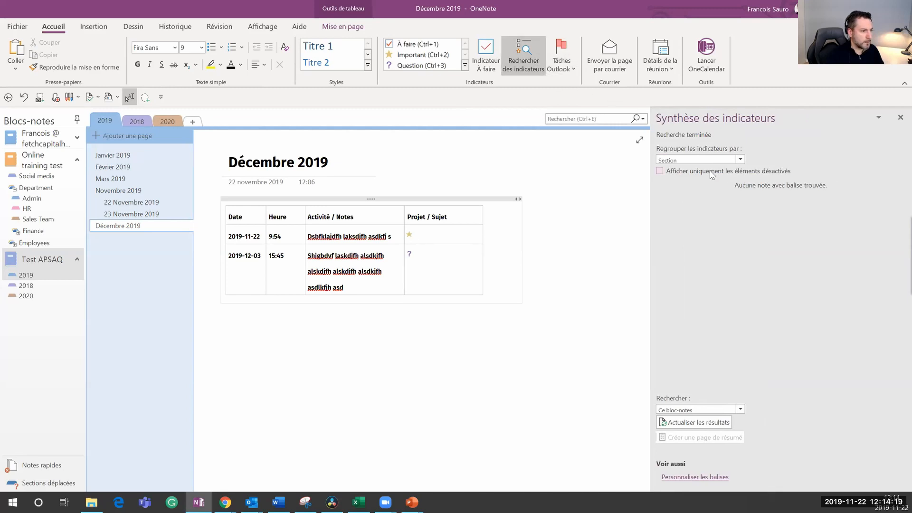
click(722, 160)
click(723, 169)
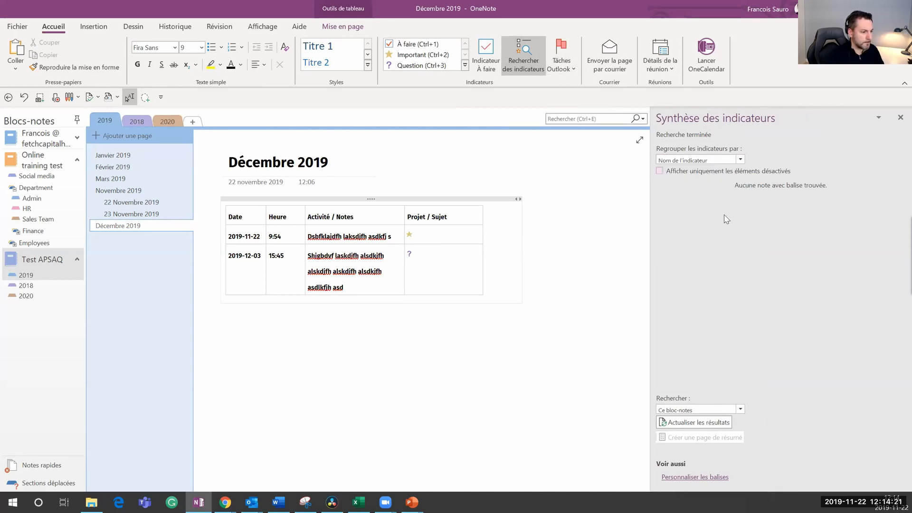
click(740, 409)
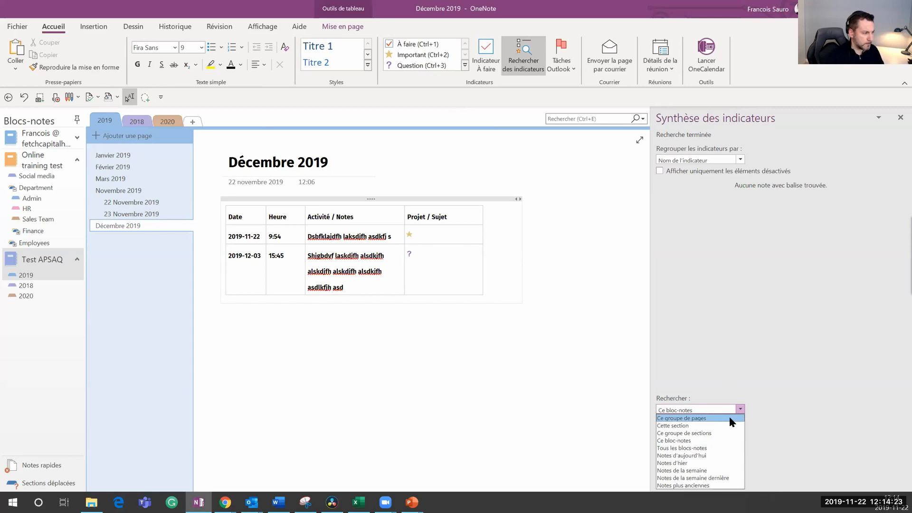
click(729, 419)
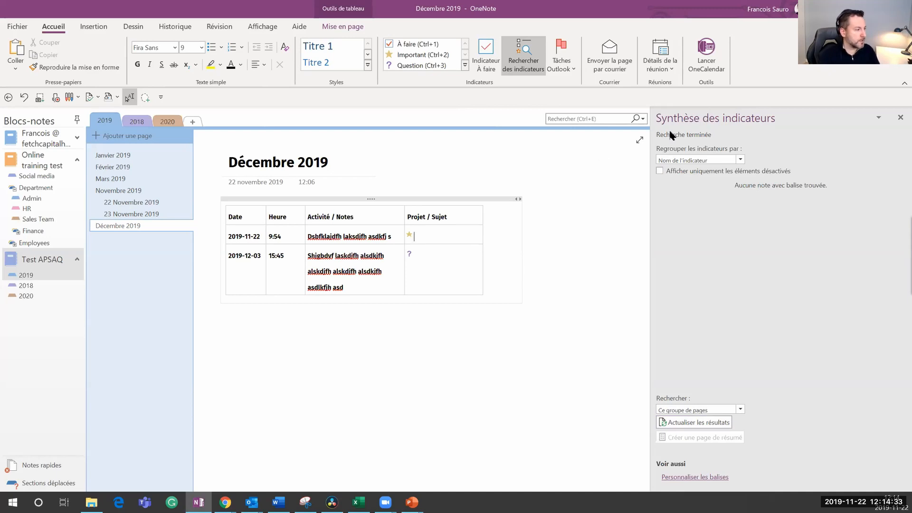
Step: Widen the Décembre 2019 table and its Activité / Notes column
drag(521, 266, 574, 260)
drag(404, 269, 433, 266)
drag(511, 259, 487, 258)
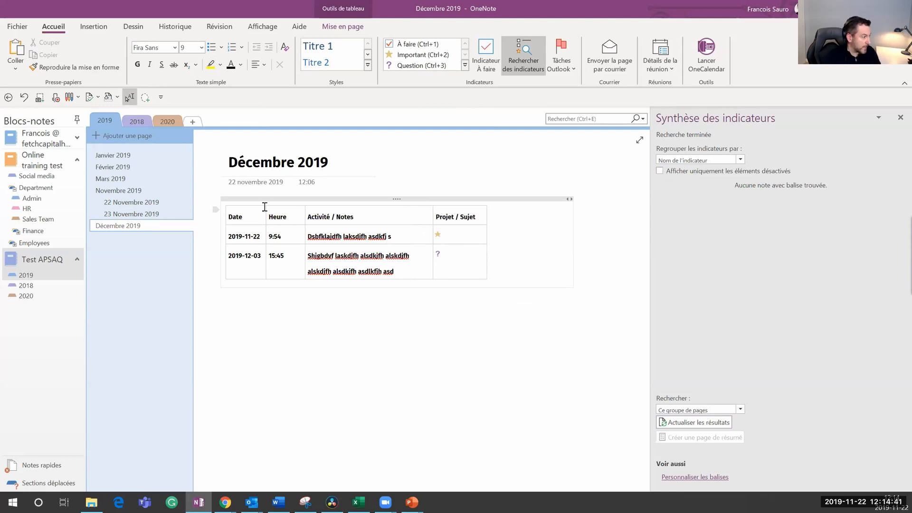
Step: Show the Novembre 2019 page, close the tag summary, and glance at the Fonctions avancées slide
click(142, 189)
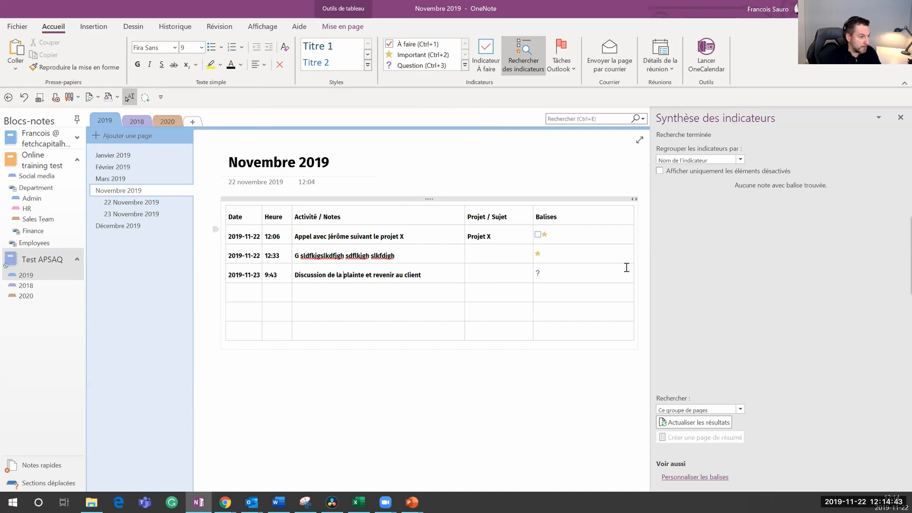
click(900, 118)
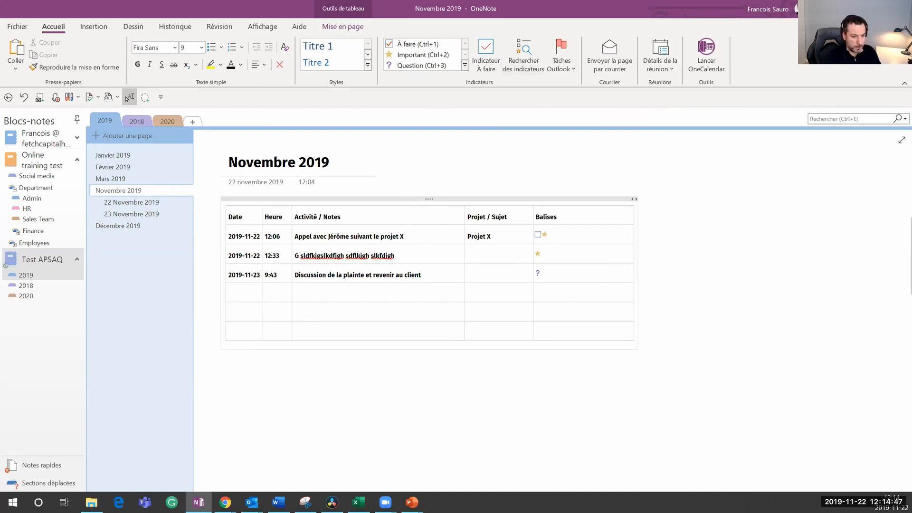
key(alt+Tab)
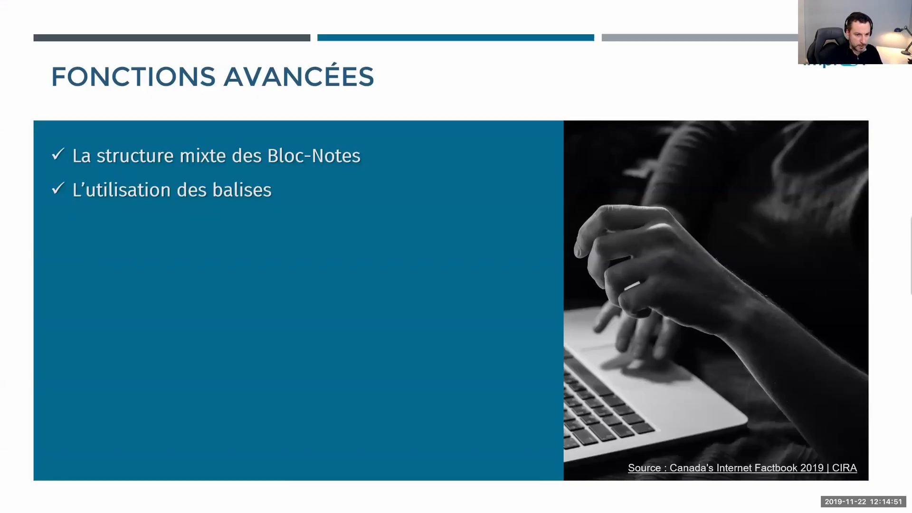
key(alt+Tab)
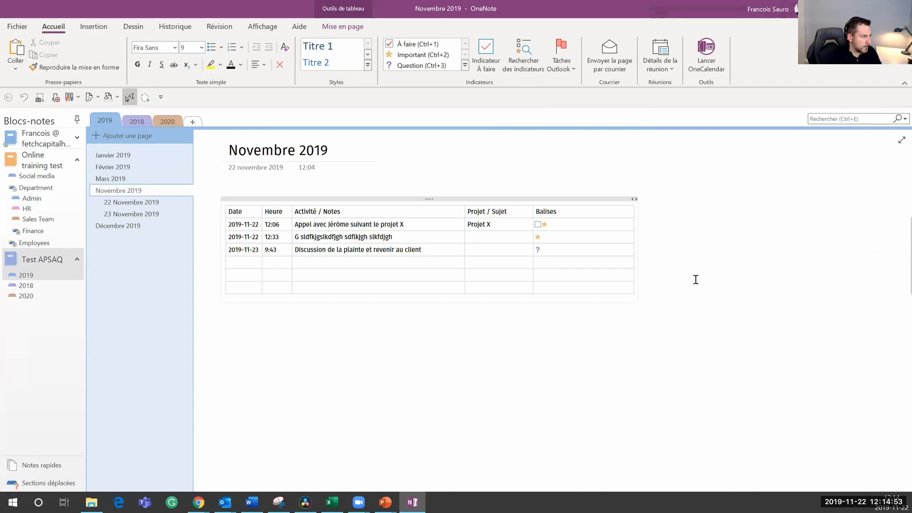
Step: Reopen the Synthèse des indicateurs pane beside Novembre 2019; it still reports no tagged notes
click(530, 63)
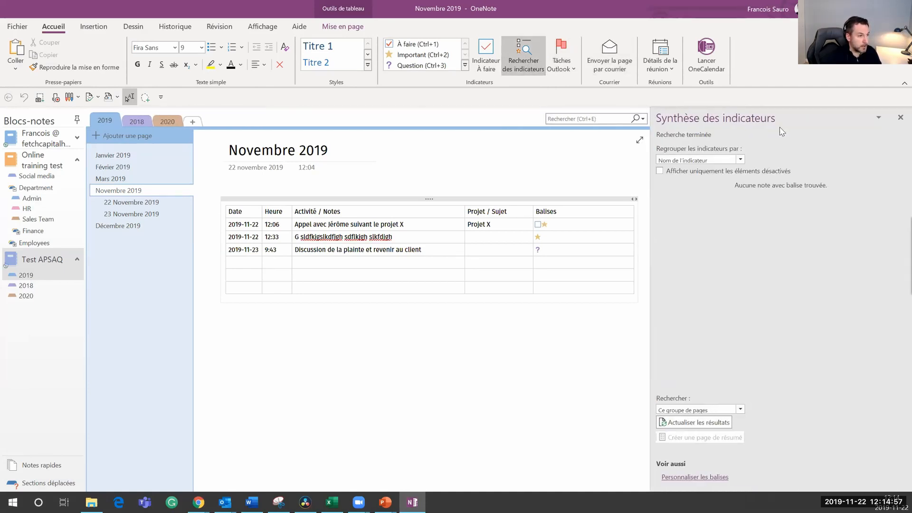
click(879, 119)
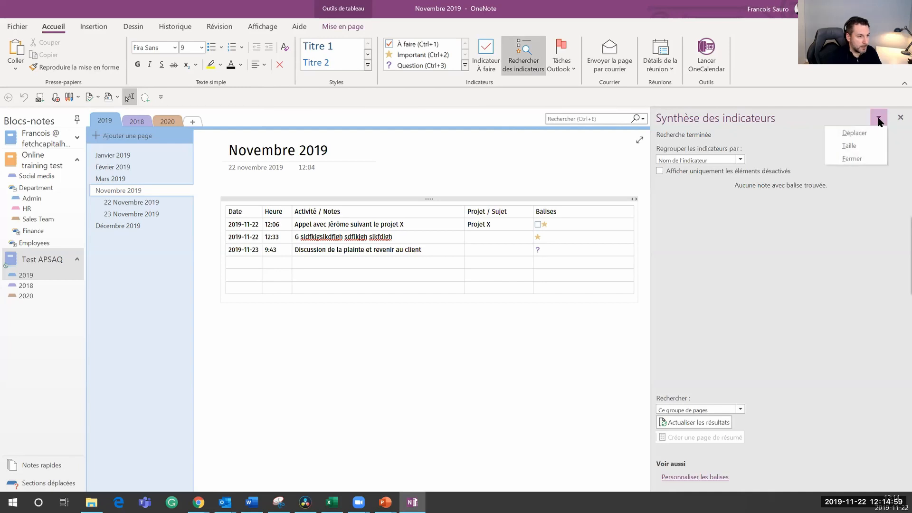
click(900, 118)
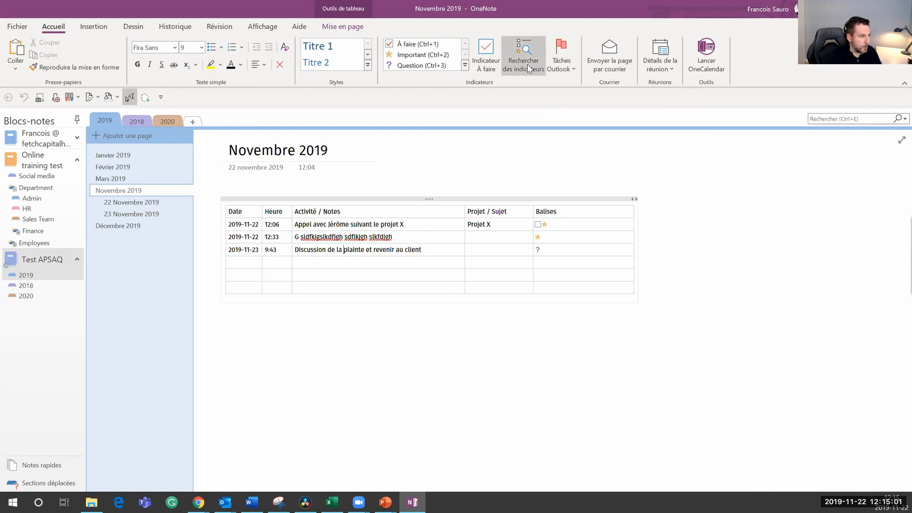
click(526, 63)
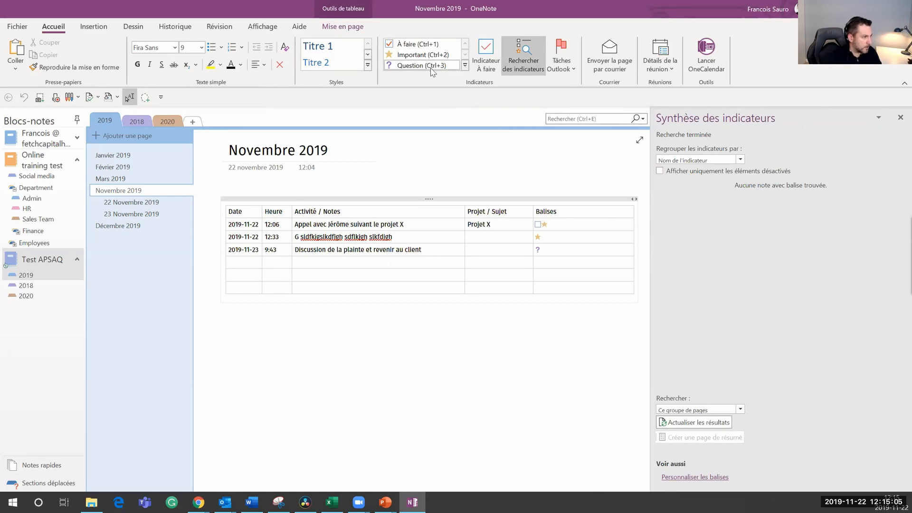
click(465, 66)
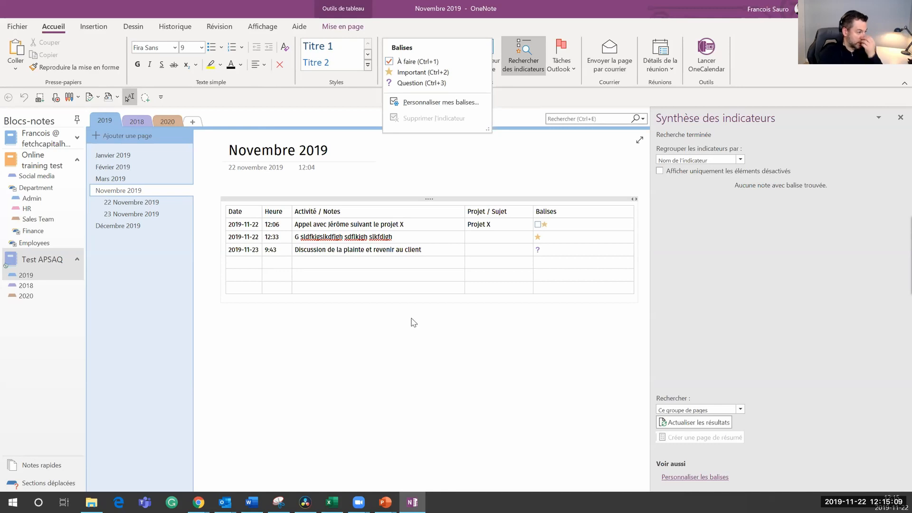
click(513, 172)
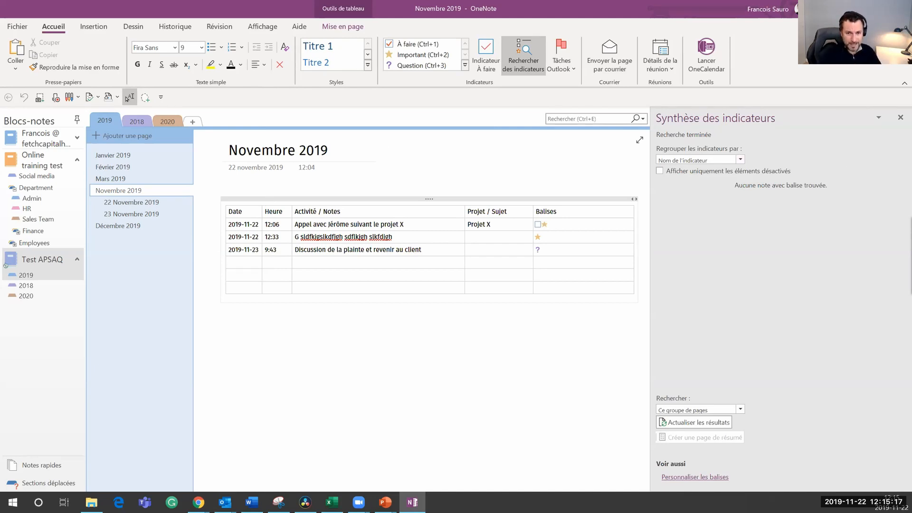
click(696, 215)
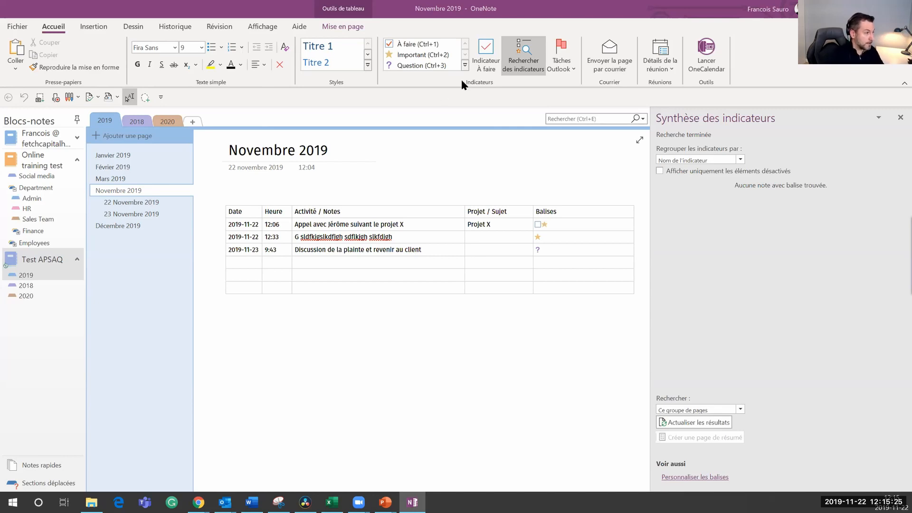
Step: Create a Convention annuelle tag with the orange ribbon symbol and orange font colour
click(465, 66)
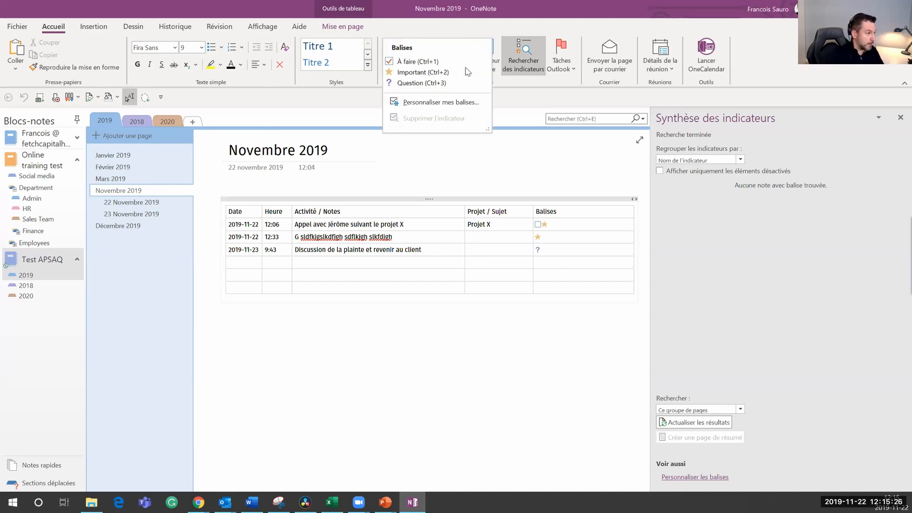
click(445, 103)
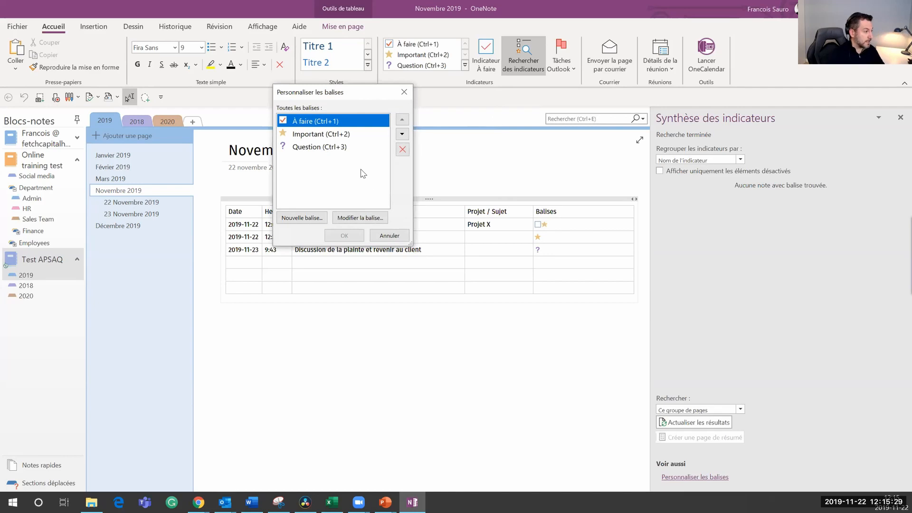
click(302, 218)
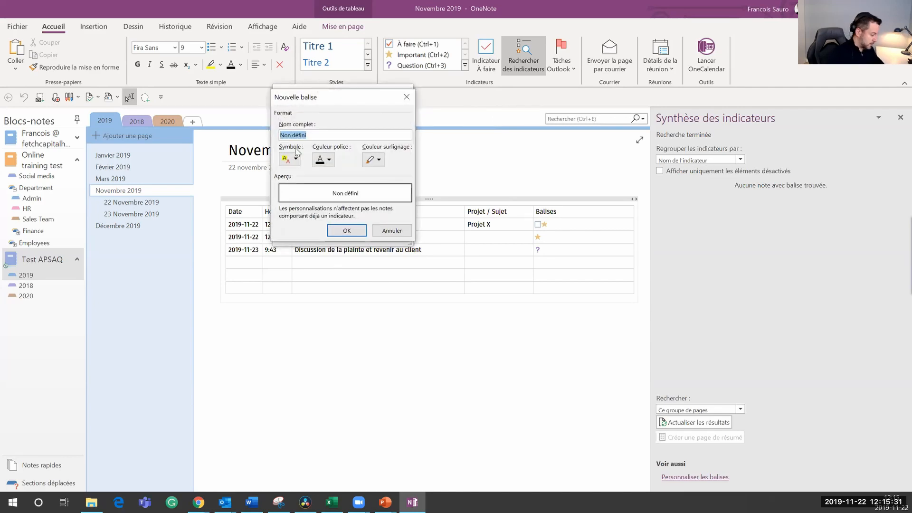
text(Convention )
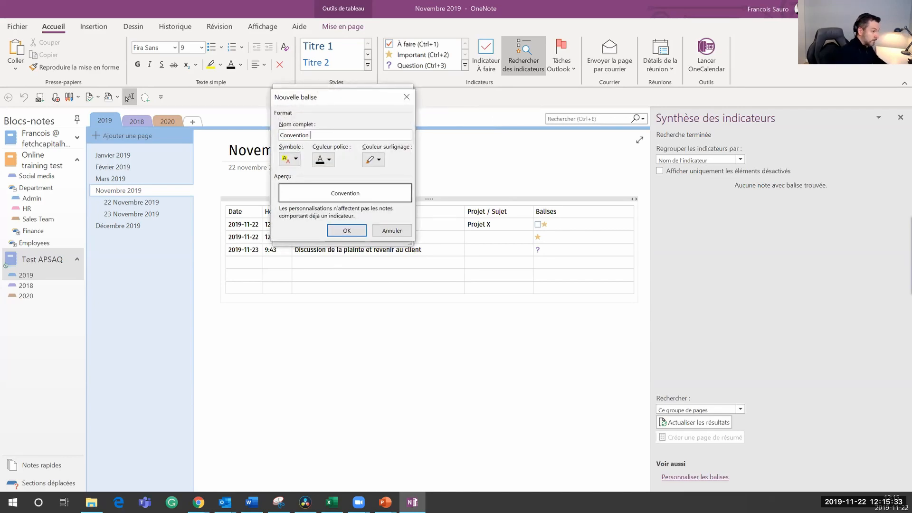
text(annuelle)
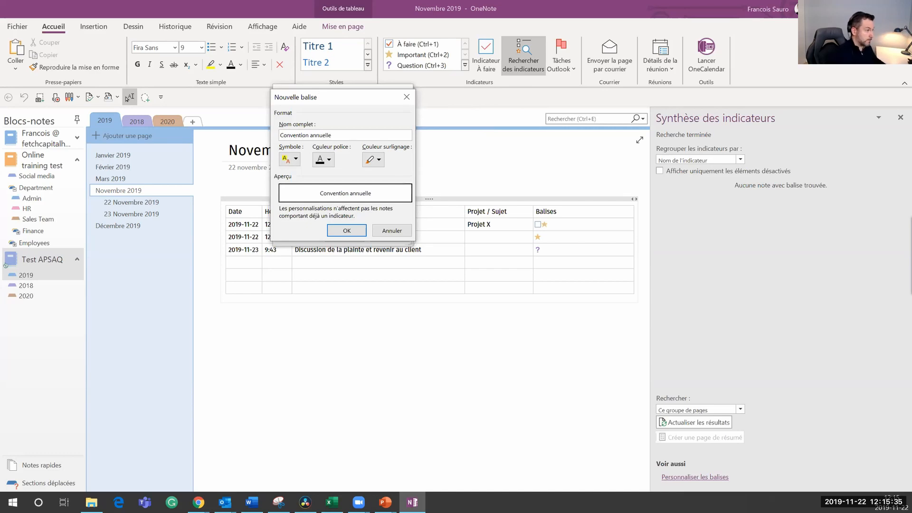
click(289, 159)
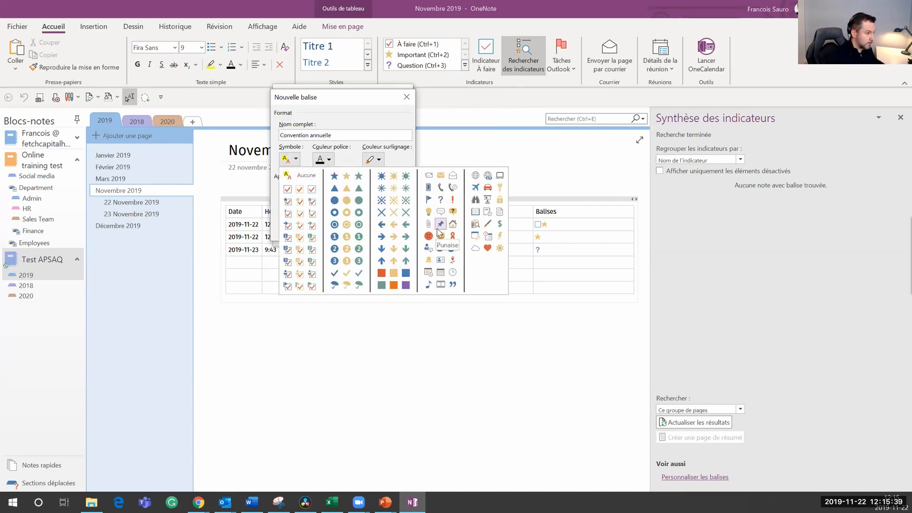
click(453, 236)
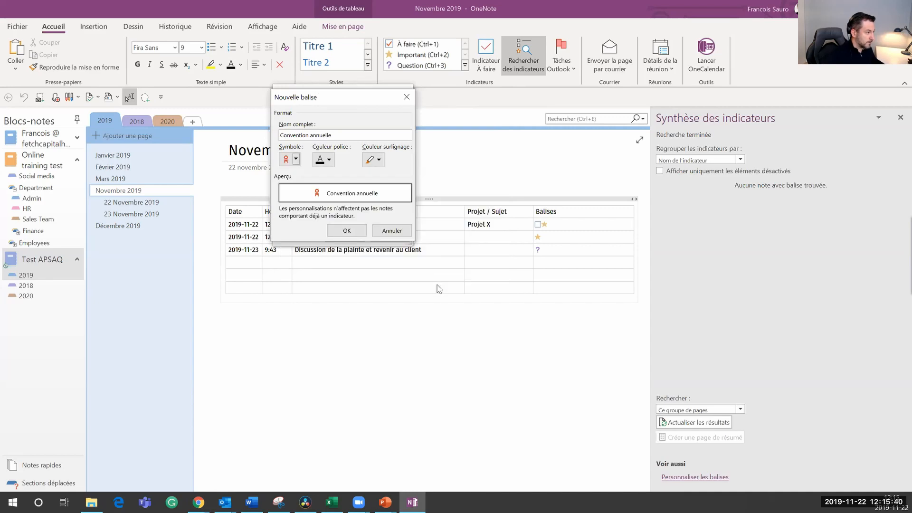
click(328, 159)
click(345, 239)
click(346, 232)
click(344, 236)
Step: Tag the 'Discussion de la plainte et revenir au client' entry Convention annuelle
click(259, 262)
click(545, 250)
click(439, 250)
click(429, 45)
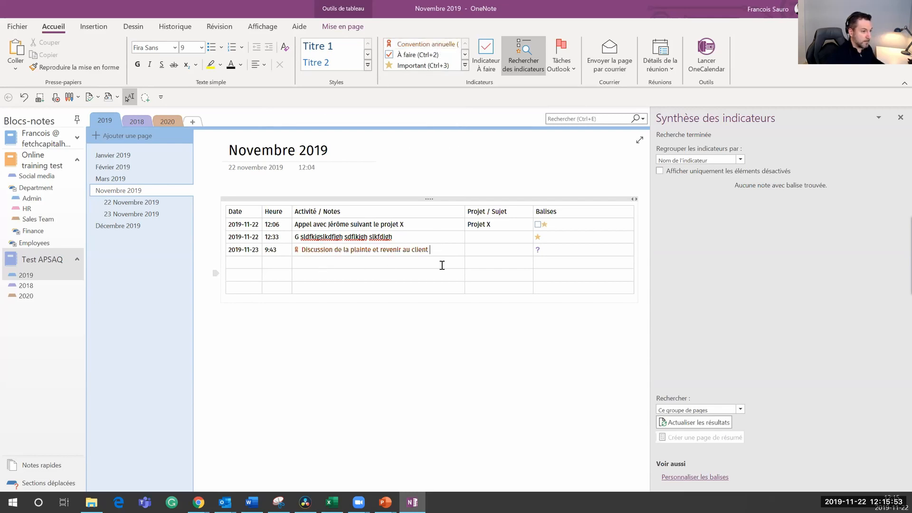
click(900, 117)
Step: Reopen the tag summary and delete the Balises column from the Novembre 2019 table
click(528, 68)
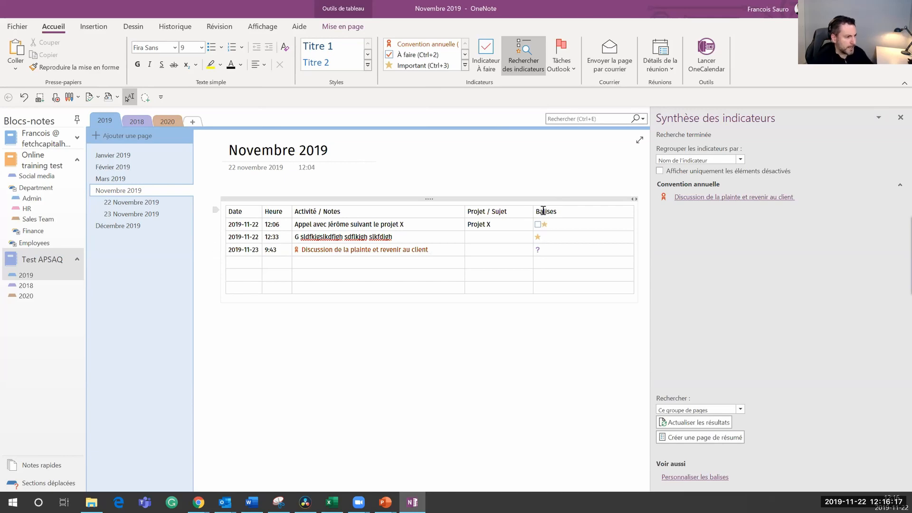
drag(541, 210, 563, 273)
right_click(558, 243)
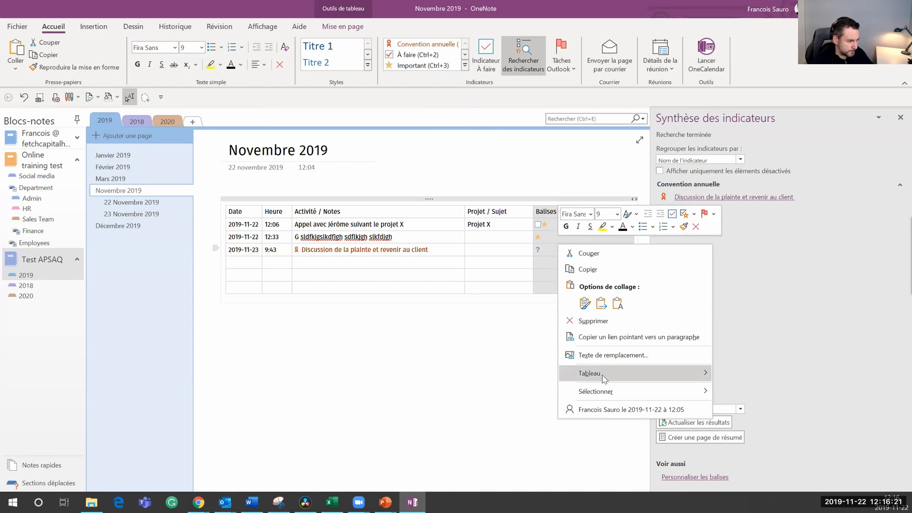
click(598, 320)
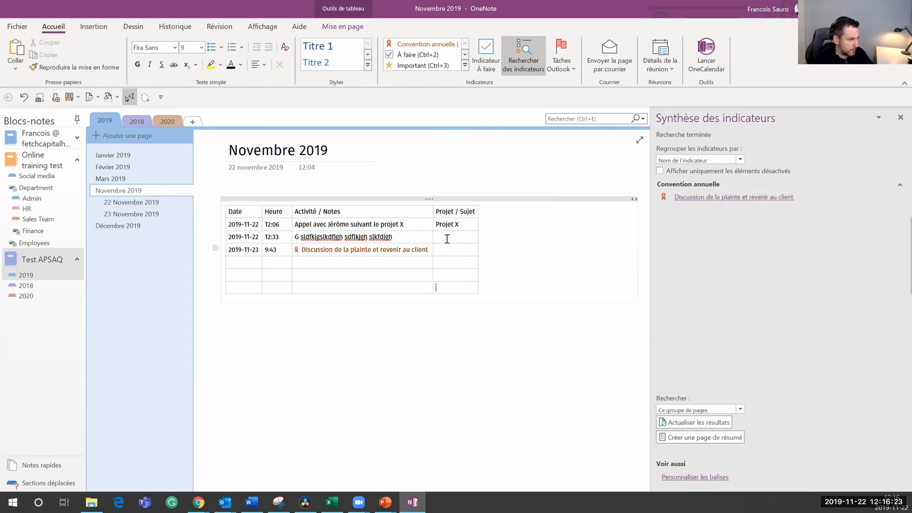
Step: Widen the Activité / Notes column and tag the 12:33 entry À faire and the 12:06 entry Important
drag(433, 236, 499, 236)
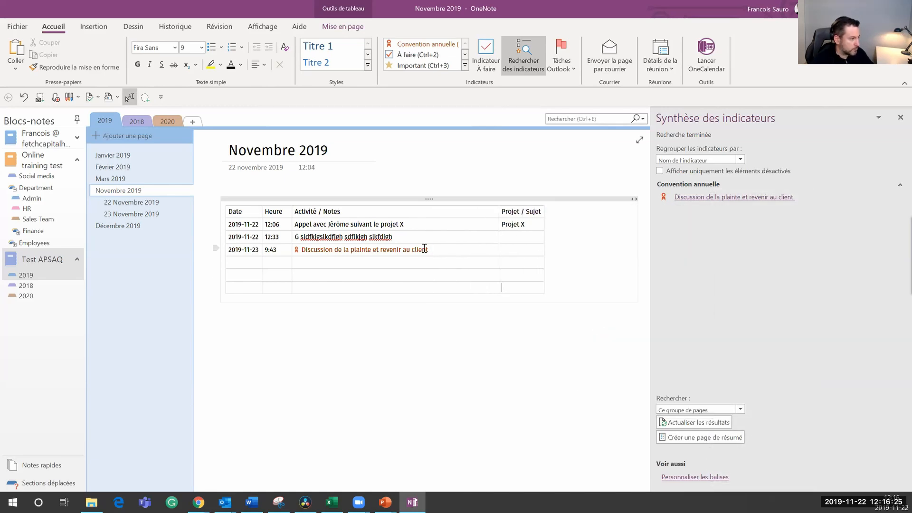
click(418, 55)
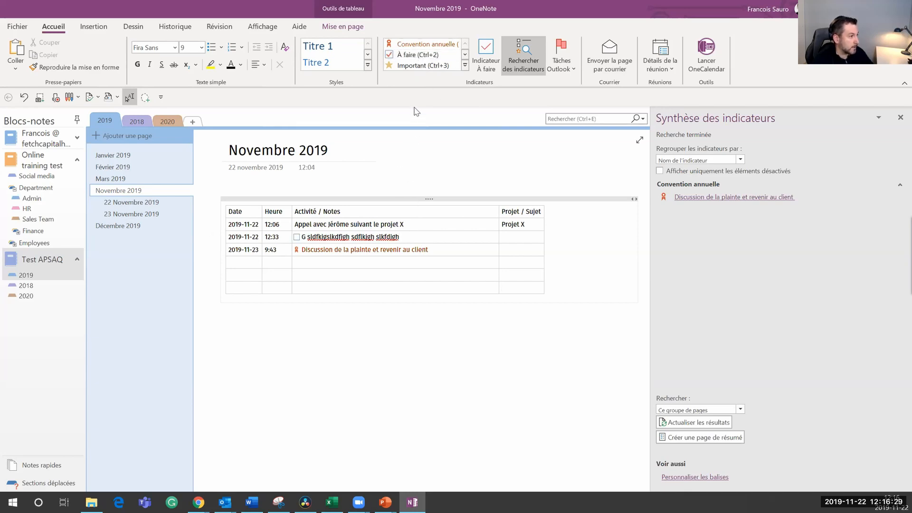
click(425, 70)
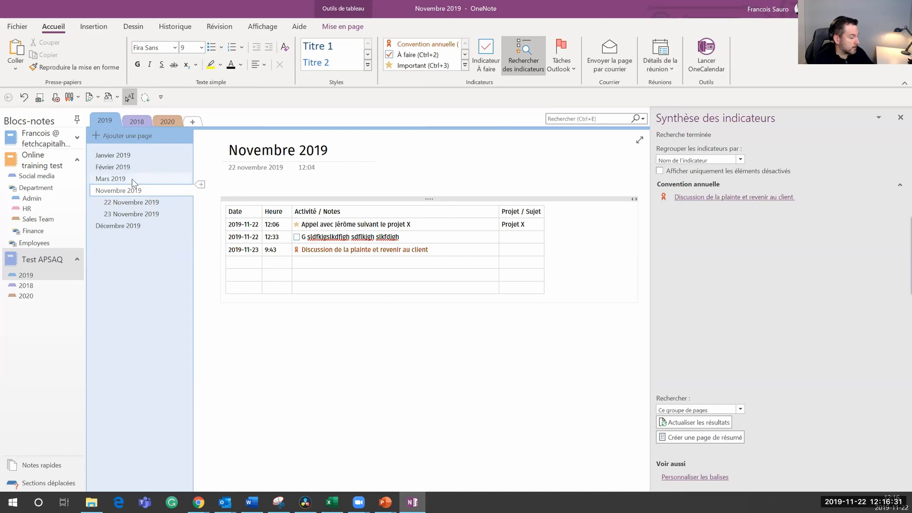
Step: On Décembre 2019, tag the 2019-11-22 entry Convention annuelle and the 15:45 entry Important
click(123, 226)
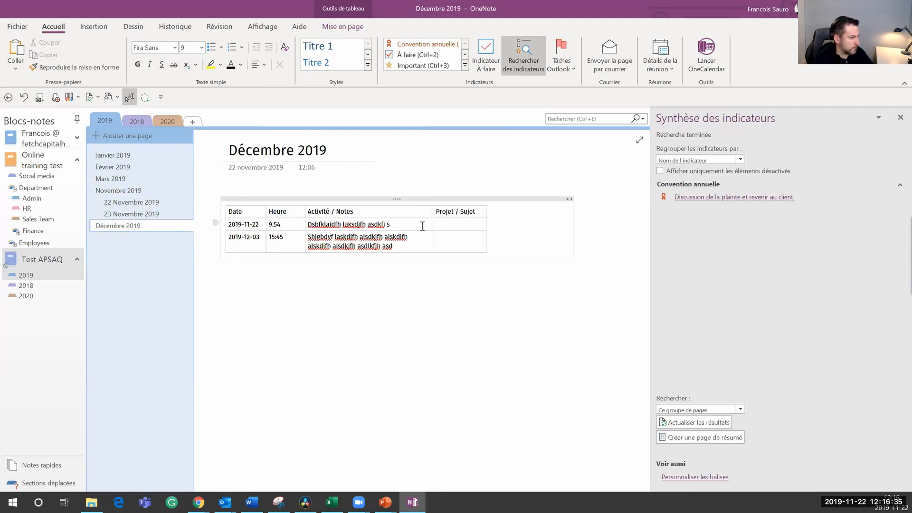
click(419, 44)
double_click(417, 243)
click(408, 243)
click(424, 64)
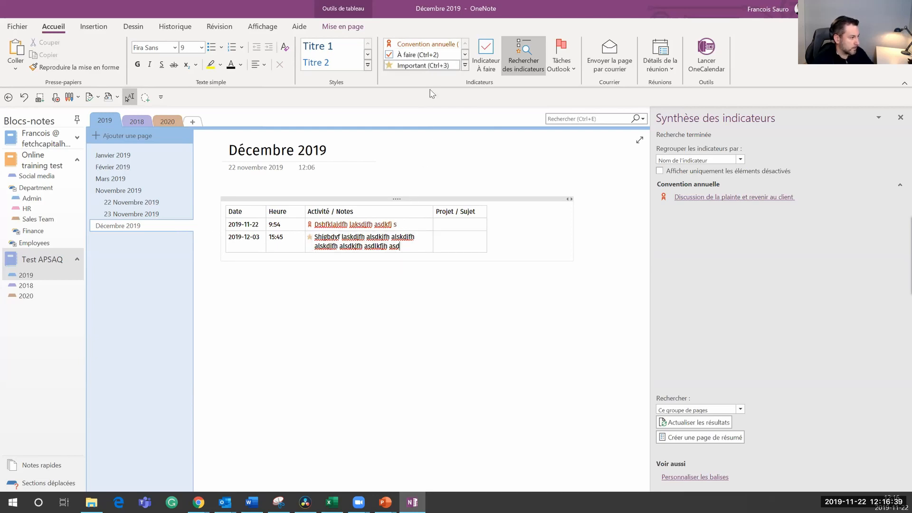
Step: Search tags across Ce bloc-notes, create and delete a summary page, then open 23 Novembre 2019
click(897, 118)
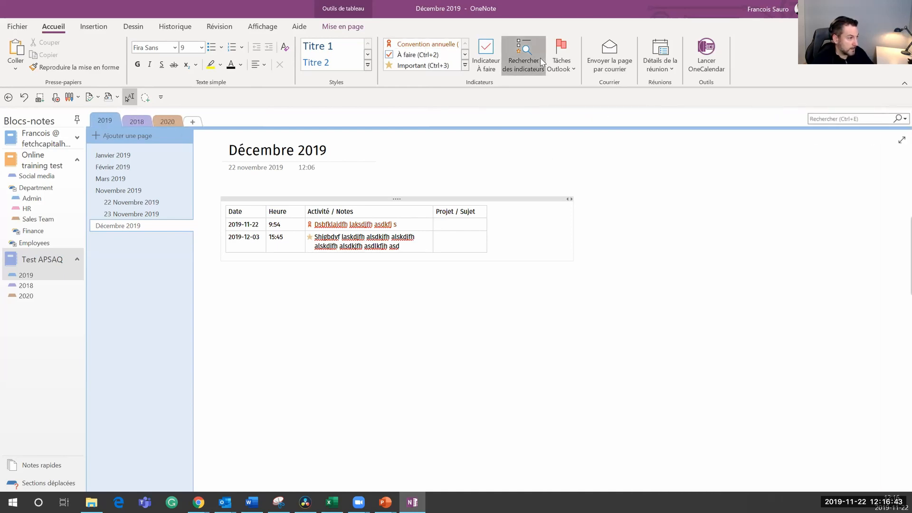
click(540, 58)
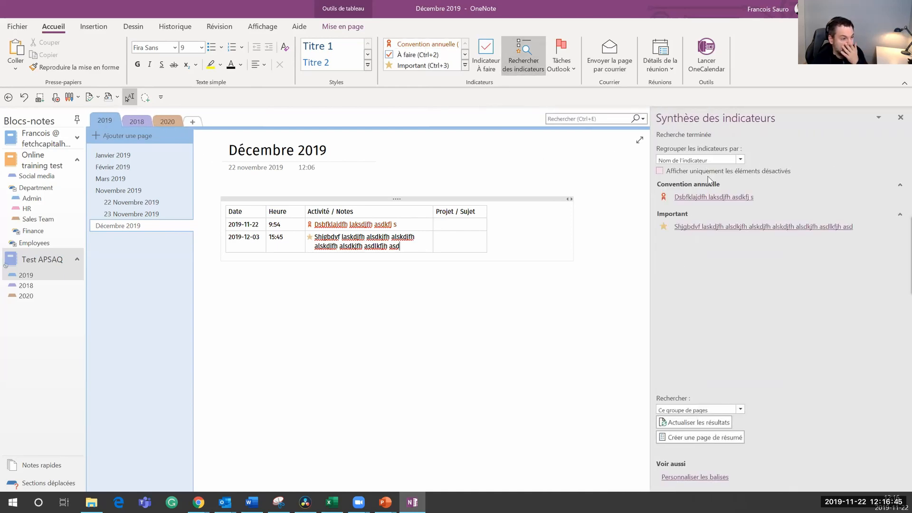
click(701, 408)
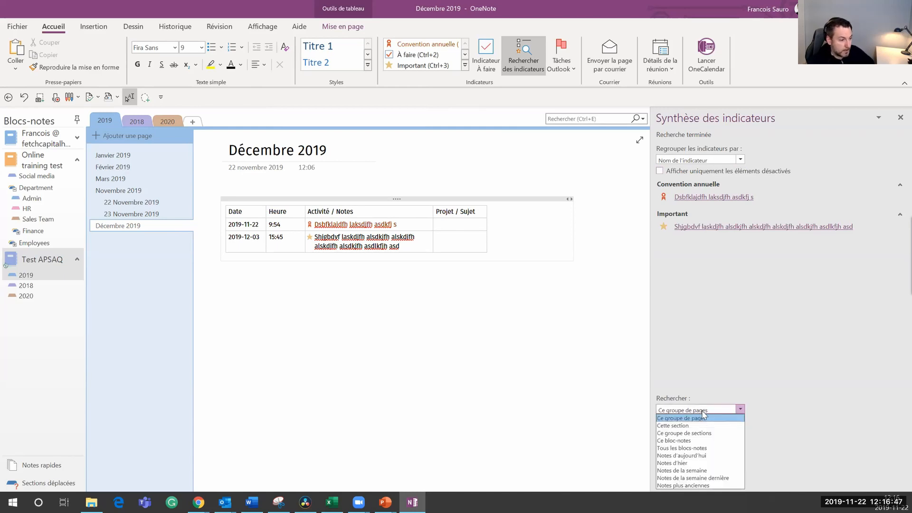
click(699, 444)
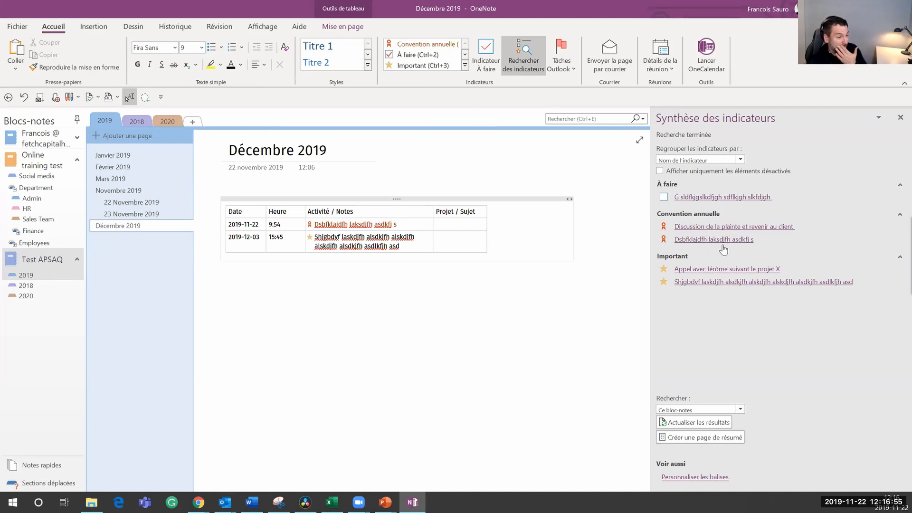
click(676, 441)
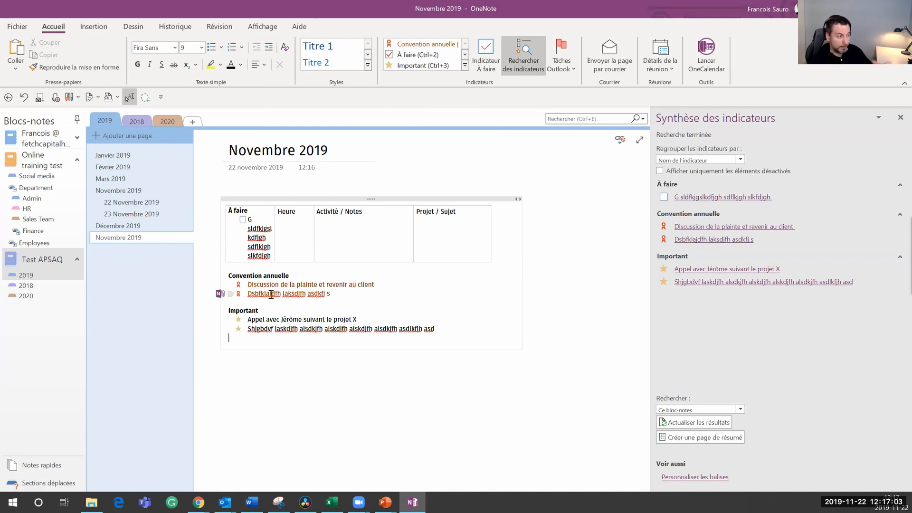
right_click(137, 241)
click(187, 272)
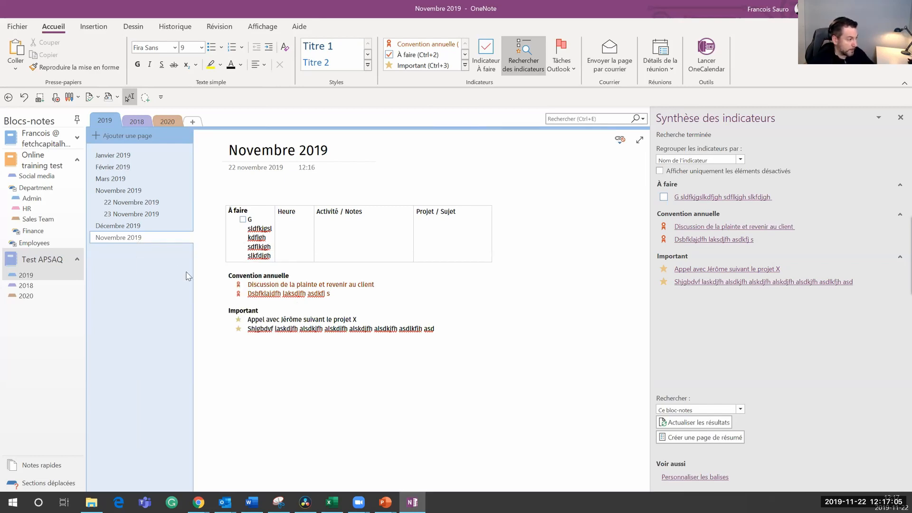
click(141, 203)
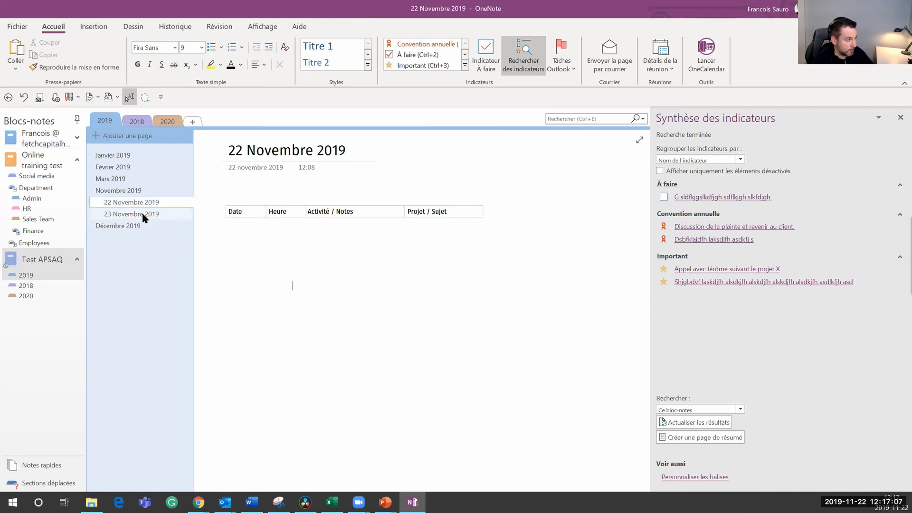
click(142, 215)
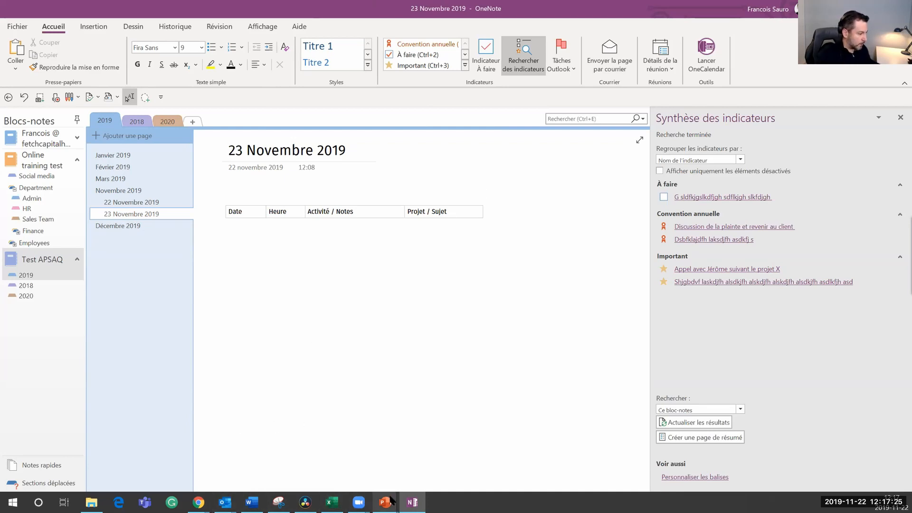
Step: Advance the Fonctions avancées slide to the OneNote mobile-version point, then return to OneNote
mouse_move(388, 501)
click(395, 470)
key(Right)
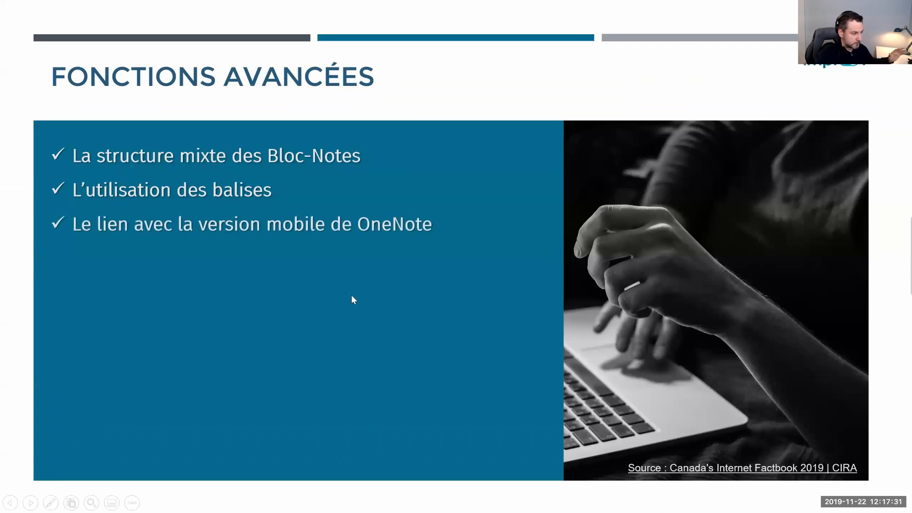
key(alt+Tab)
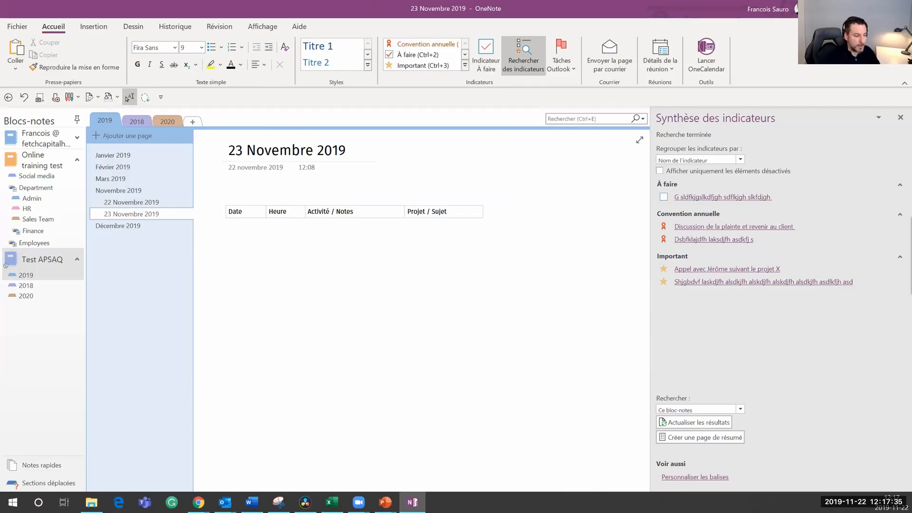
Step: Open the Windows Start menu
click(14, 501)
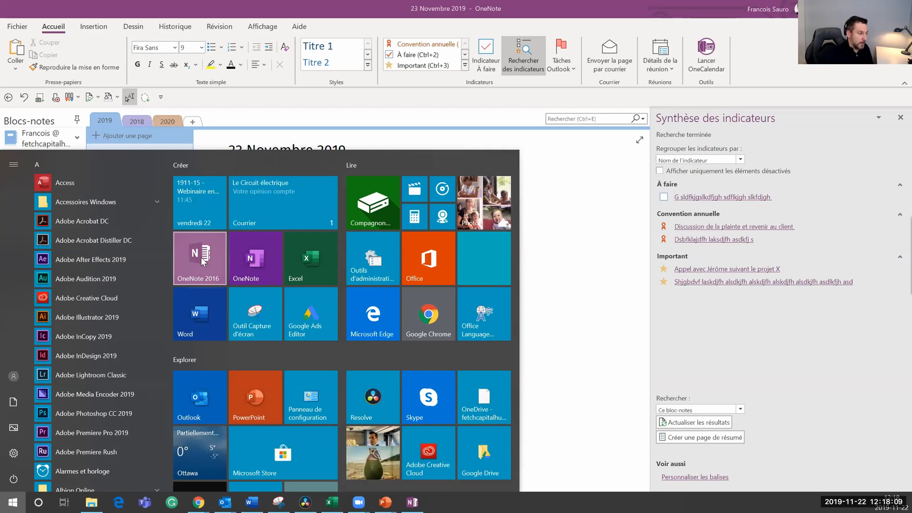
Step: Launch OneNote for Windows 10, nudge its window, and toggle the ribbon and navigation panes
click(255, 257)
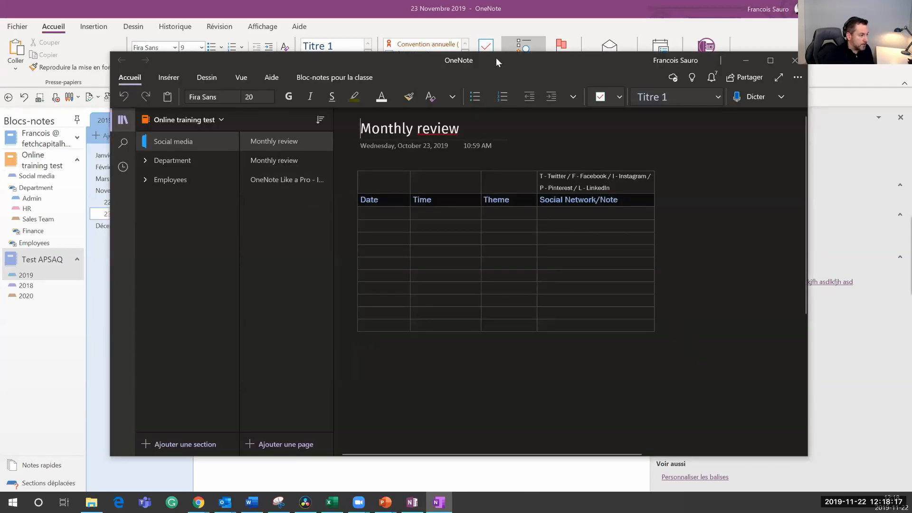
drag(496, 58, 502, 45)
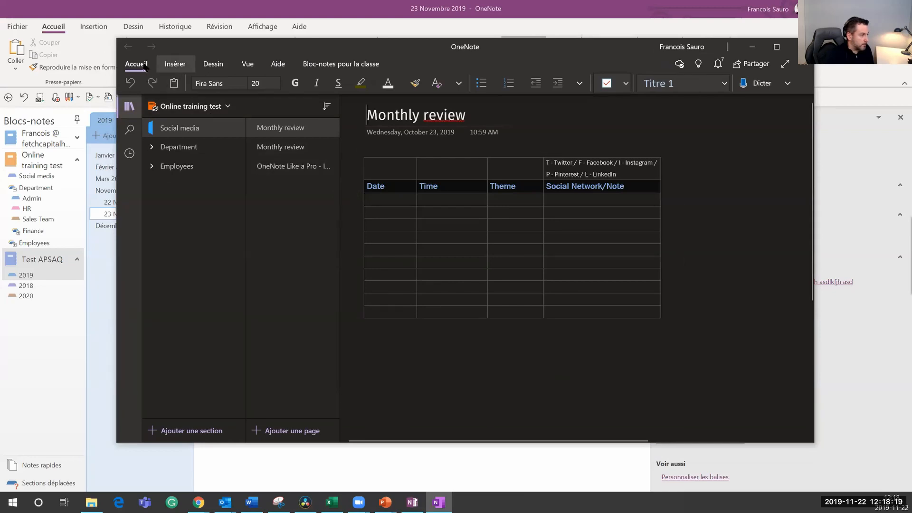
click(145, 67)
click(140, 65)
click(130, 109)
click(129, 110)
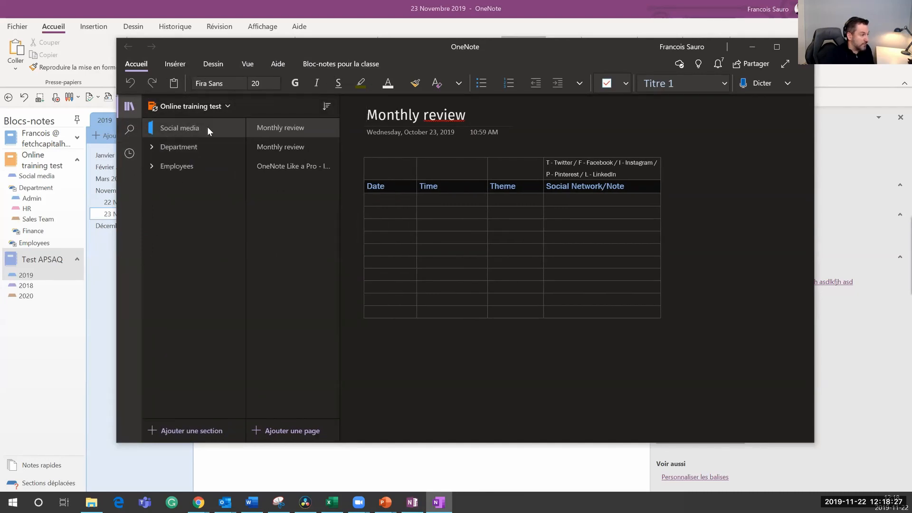
Step: Switch to the user's other notebook, then choose Autres blocs-notes from the notebook list
click(226, 107)
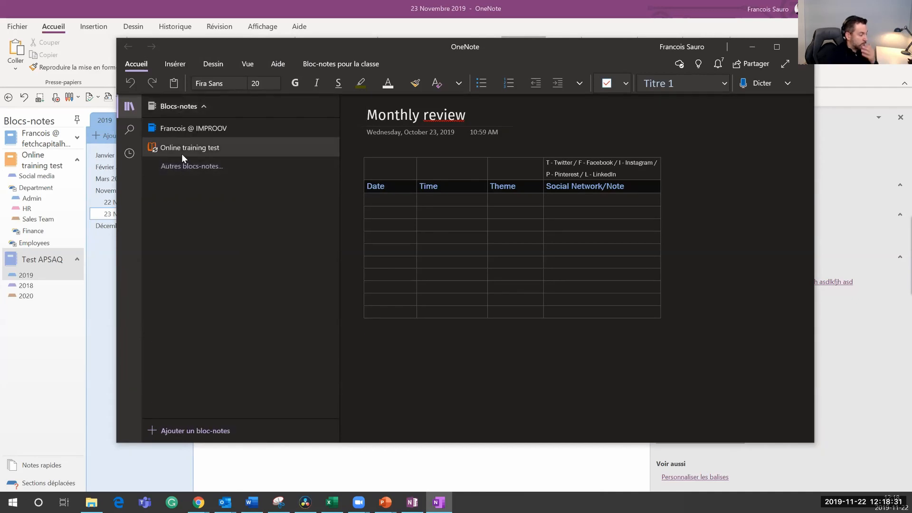
click(205, 133)
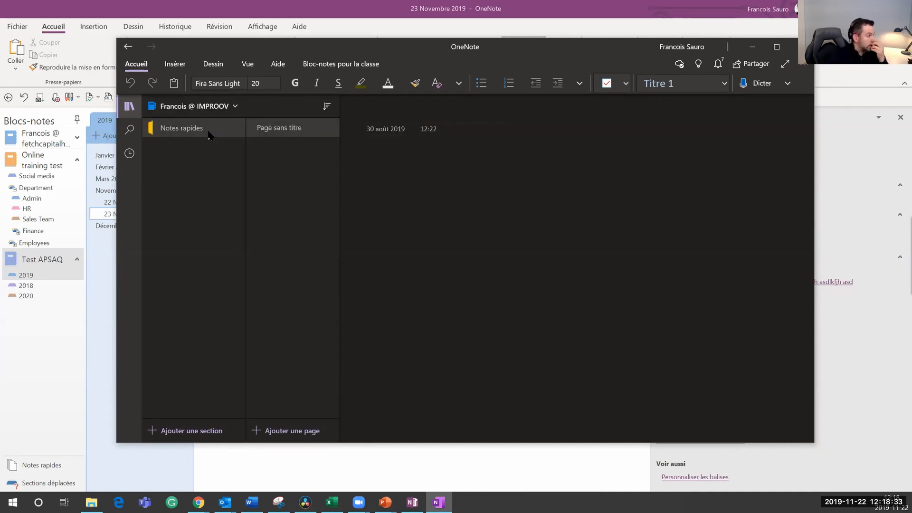
click(216, 106)
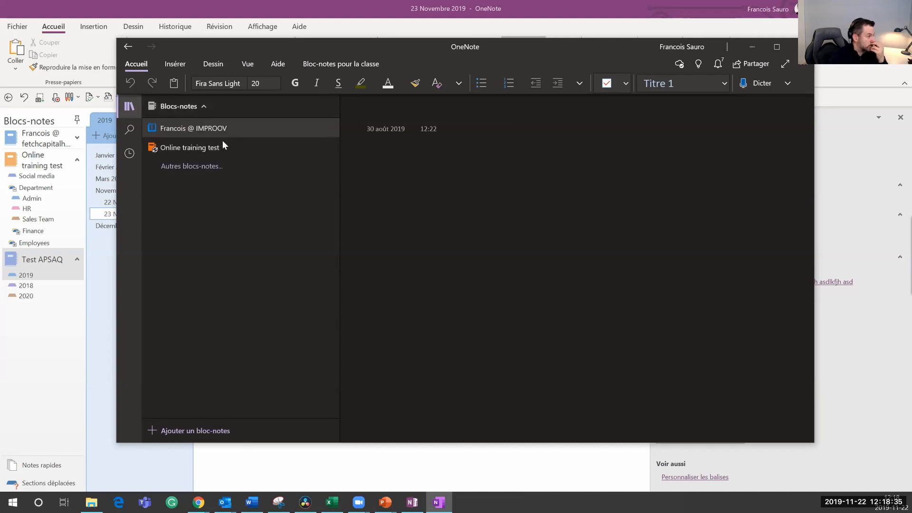
click(199, 166)
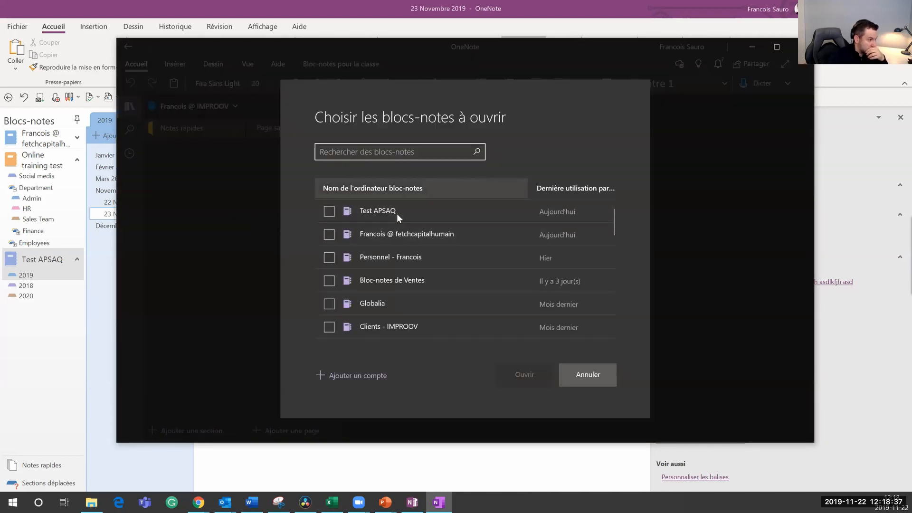
Step: Tick Test APSAQ instead of the wrongly chosen notebook and open it
click(391, 235)
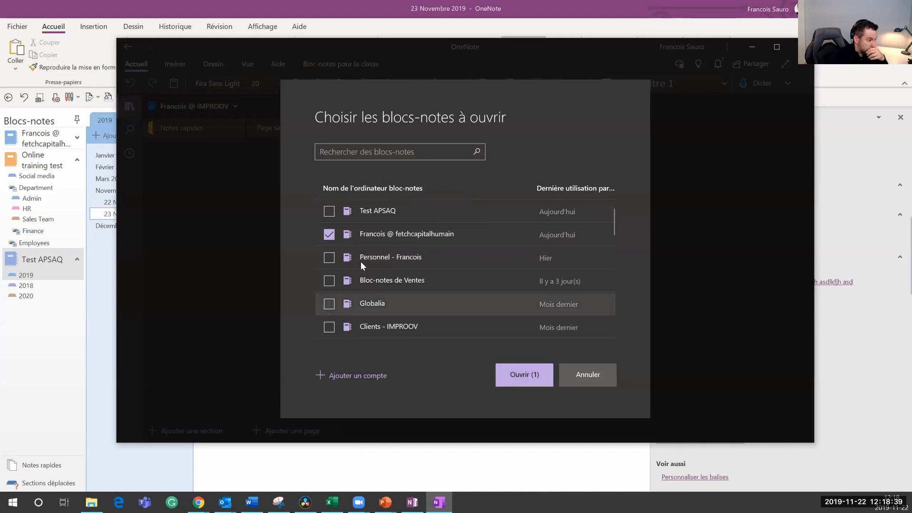
click(329, 234)
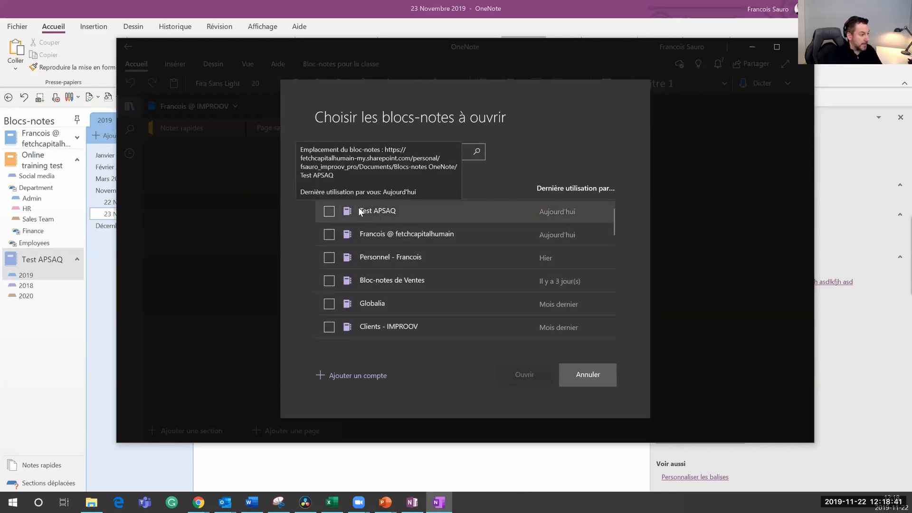
click(329, 211)
click(529, 373)
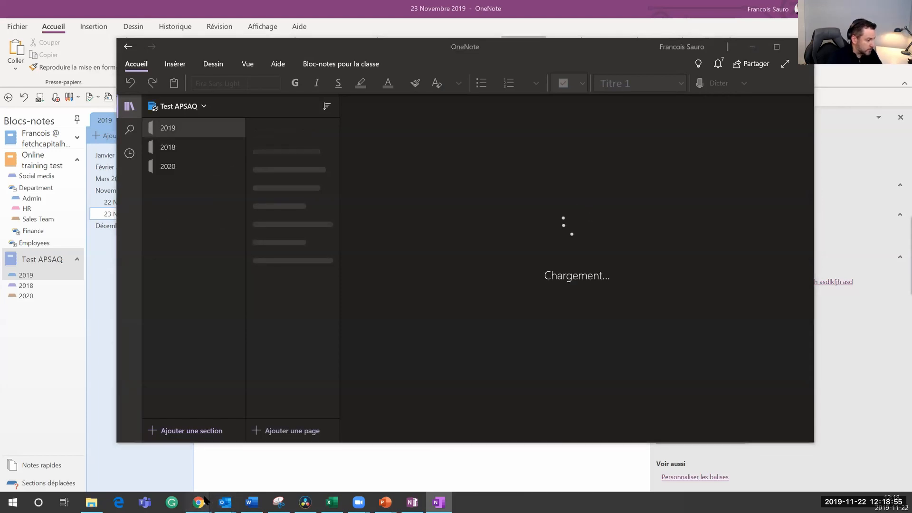
Step: Switch to the browser showing the Office 365 home page
mouse_move(199, 502)
mouse_move(274, 472)
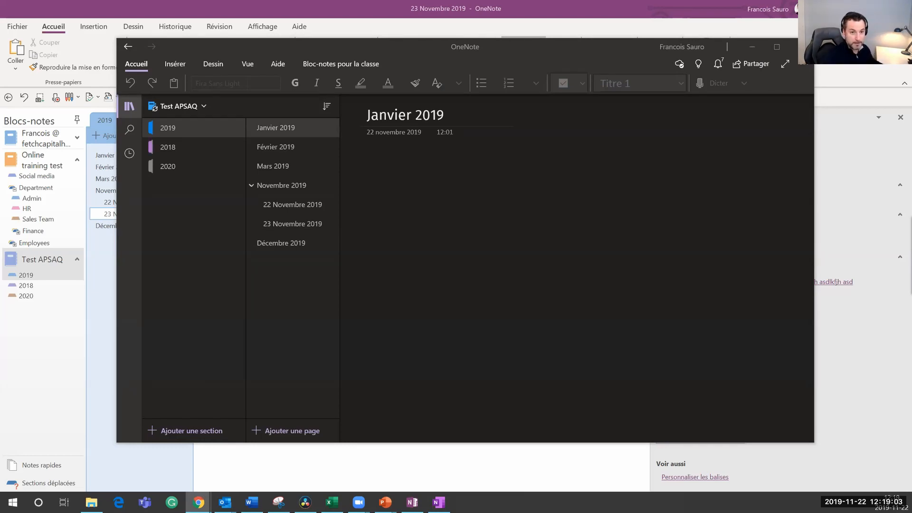
key(alt+Tab)
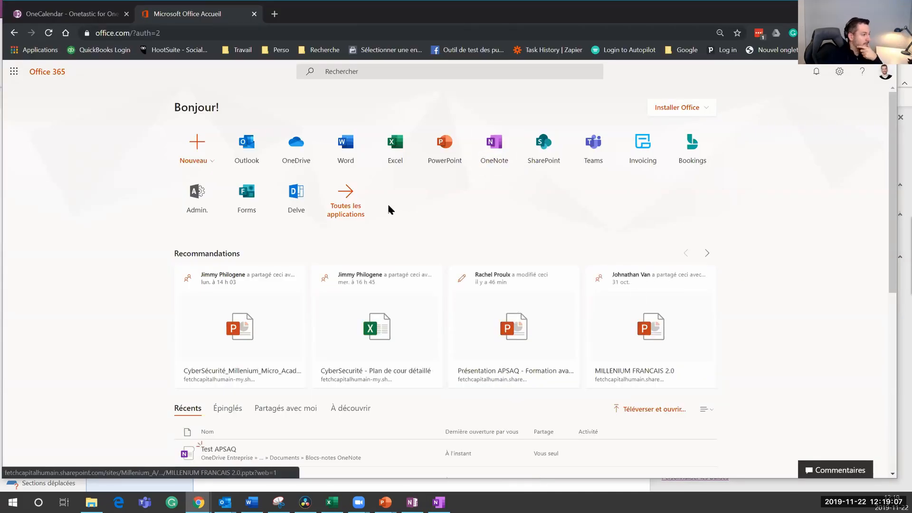
Step: Open Test APSAQ in OneNote Online, view Février, Mars and Novembre 2019, then open Mars 2019 in the desktop app
click(483, 153)
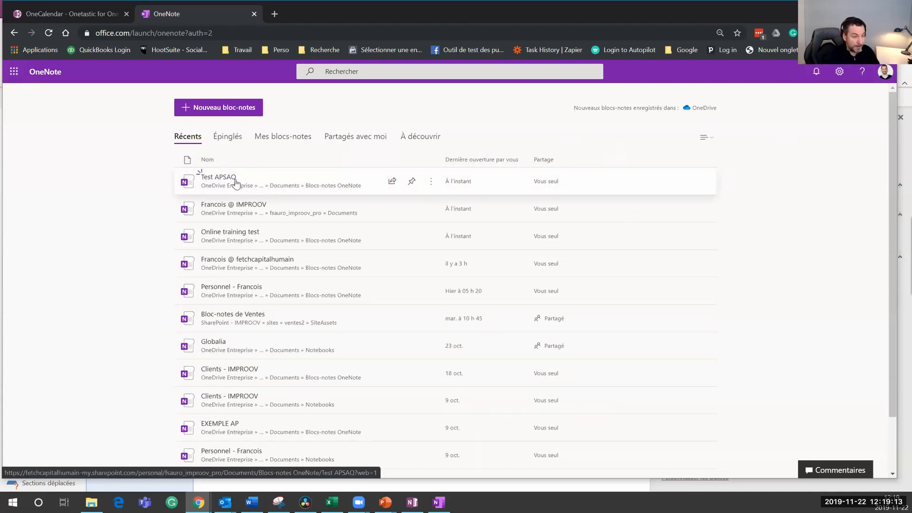
click(235, 182)
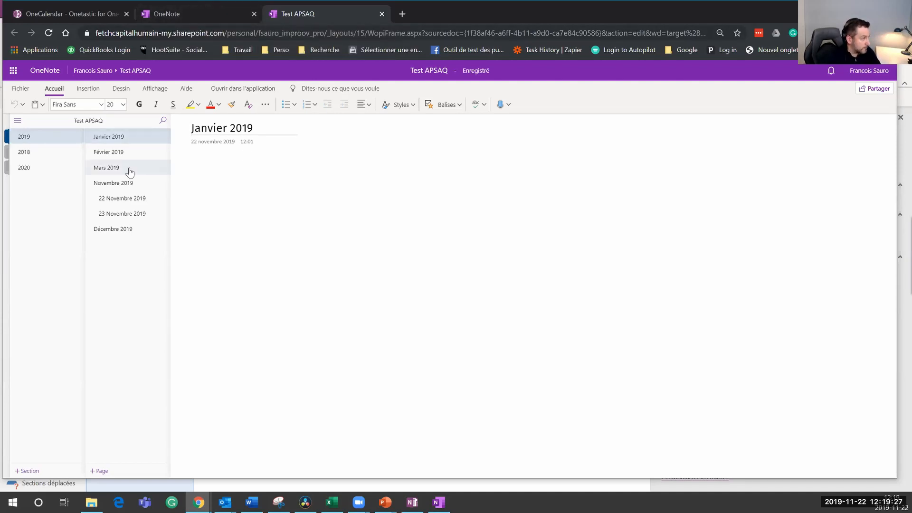
click(121, 154)
click(126, 169)
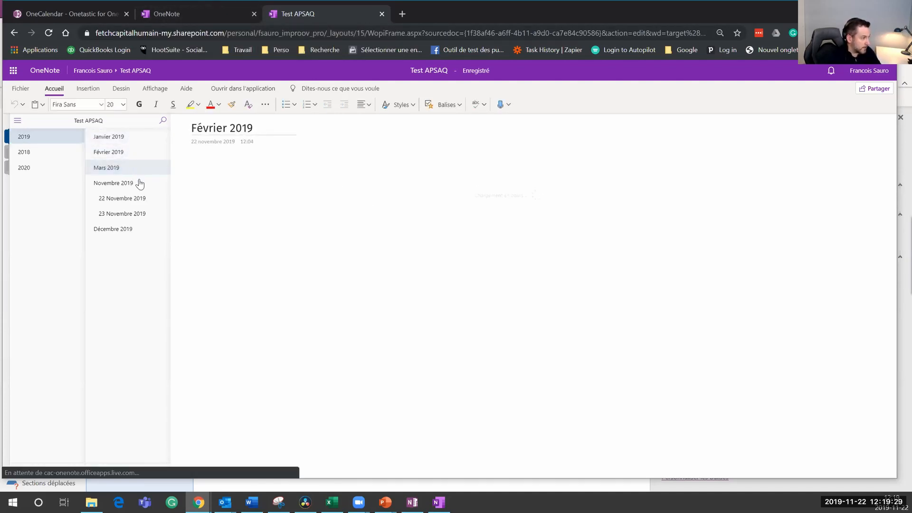
click(124, 183)
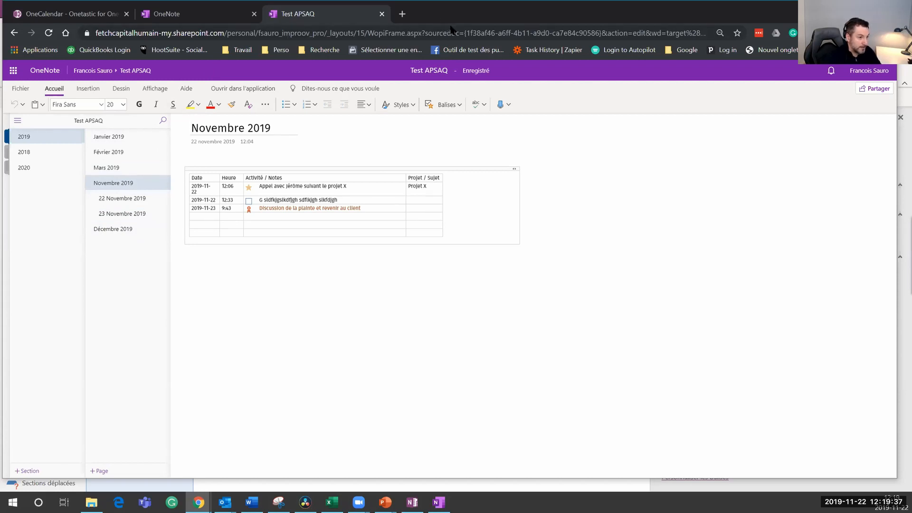
key(alt+Tab)
click(294, 165)
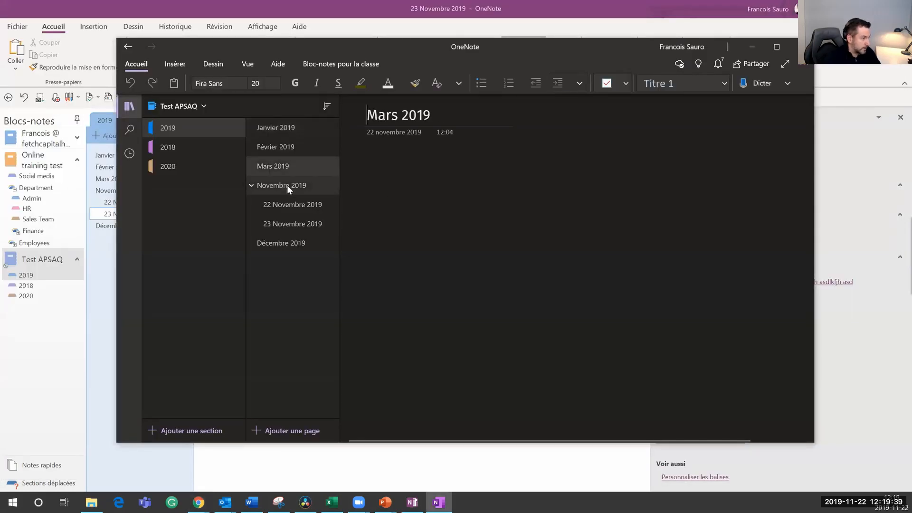
Step: Open Novembre 2019 in OneNote for Windows 10, snap and restore the window, then switch to the browser
click(287, 185)
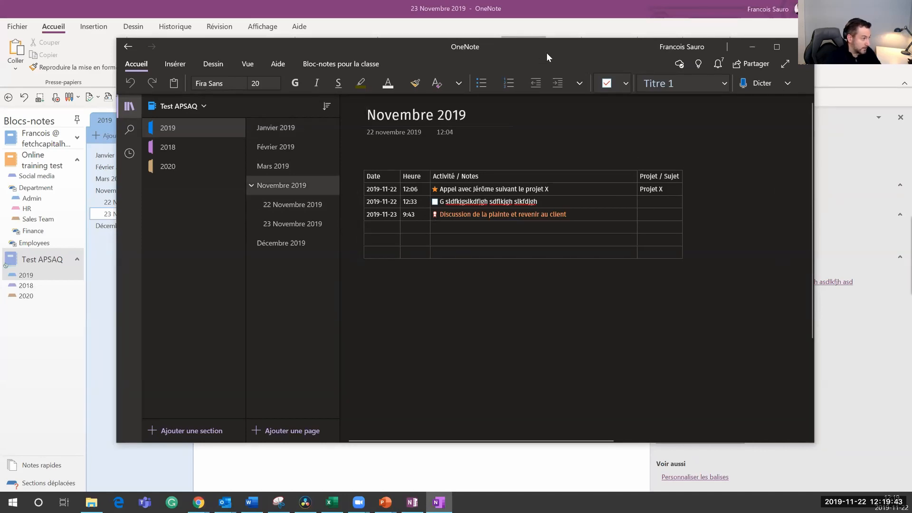
key(super+Right)
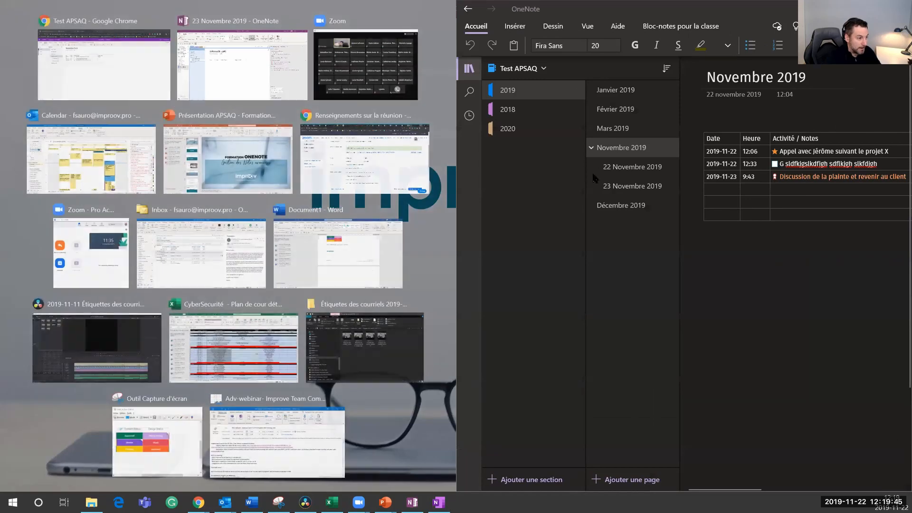
click(608, 9)
key(super+Left)
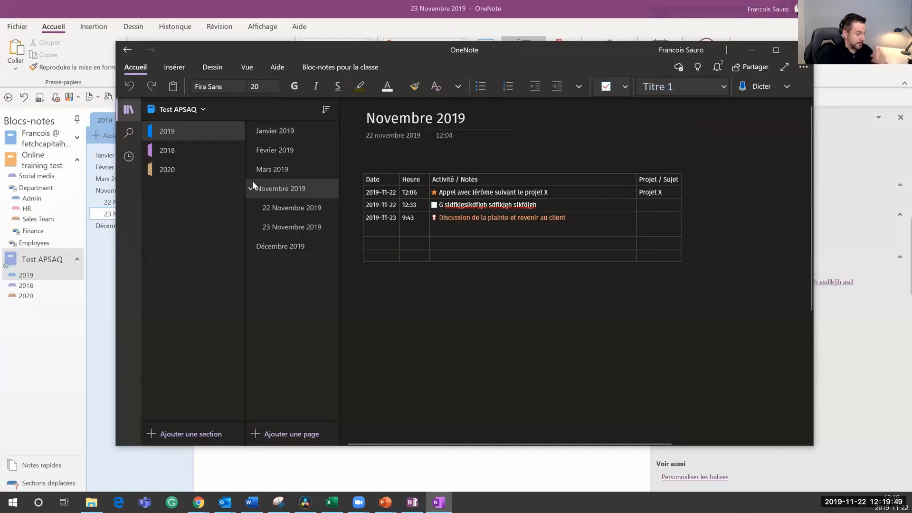
click(13, 502)
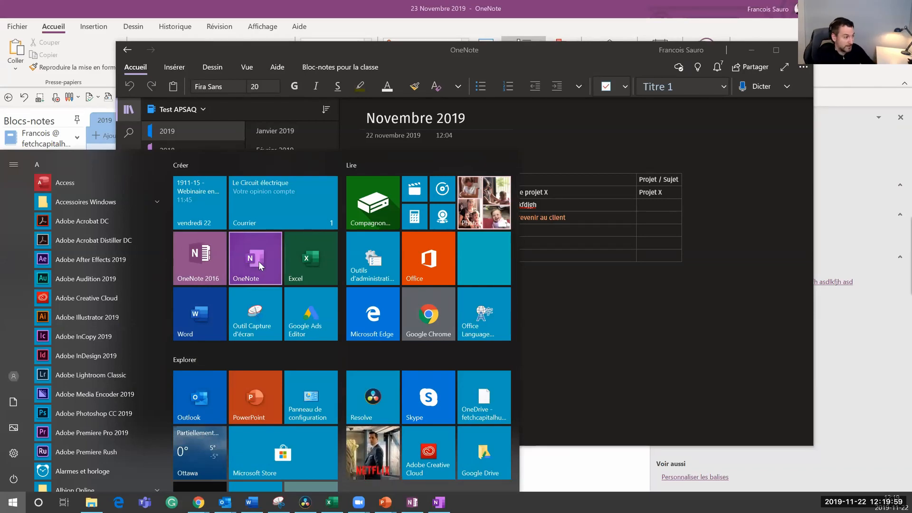
click(583, 317)
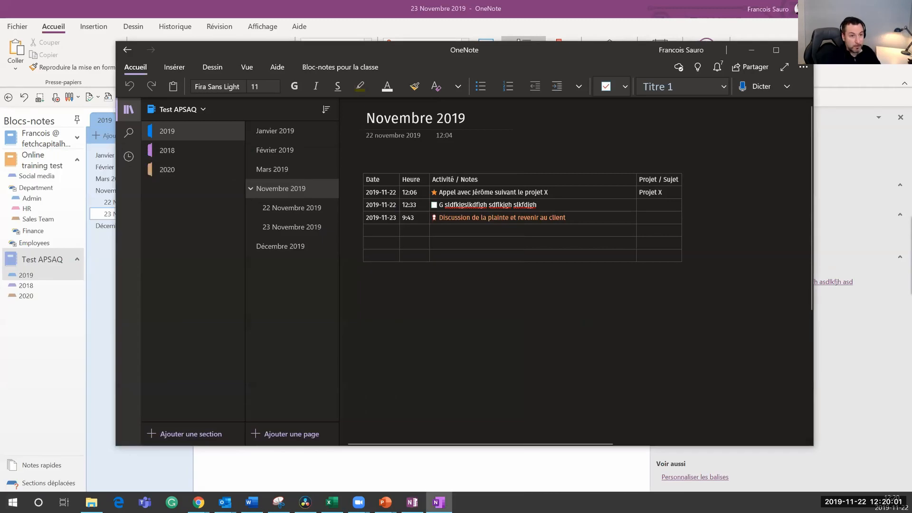
drag(911, 55, 484, 16)
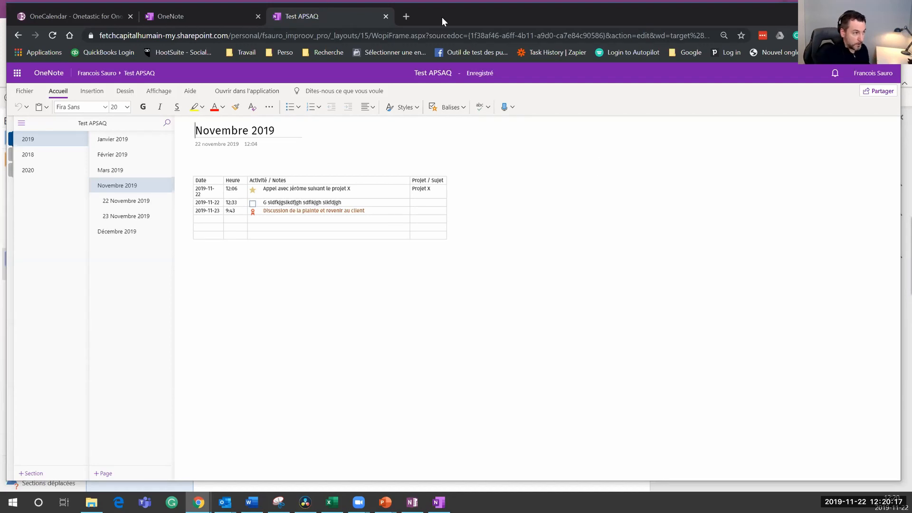
Step: Drag the Chrome window aside so the desktop OneNote's Novembre 2019 page shows again
drag(449, 16, 911, 47)
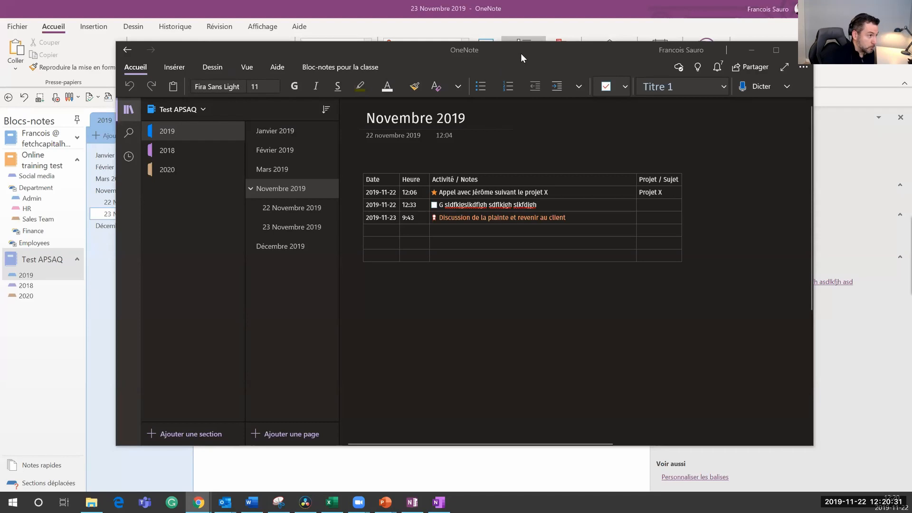
Step: Return to OneNote for Windows 10 and open Test APSAQ's Décembre 2019 page with its two tagged entries
key(alt+Tab)
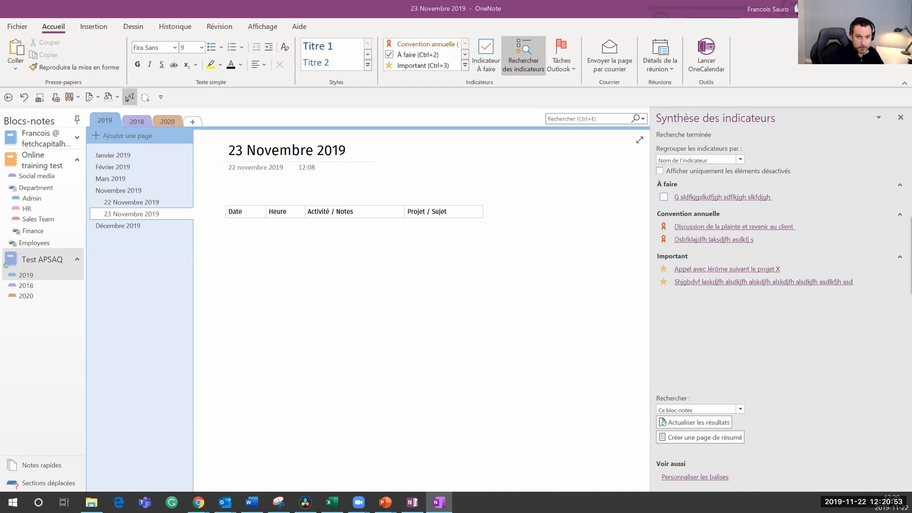
click(439, 502)
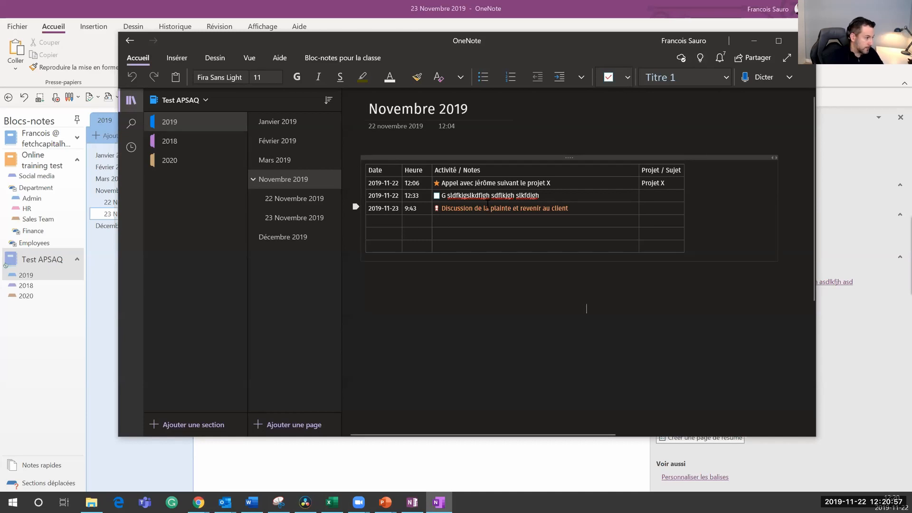
click(275, 243)
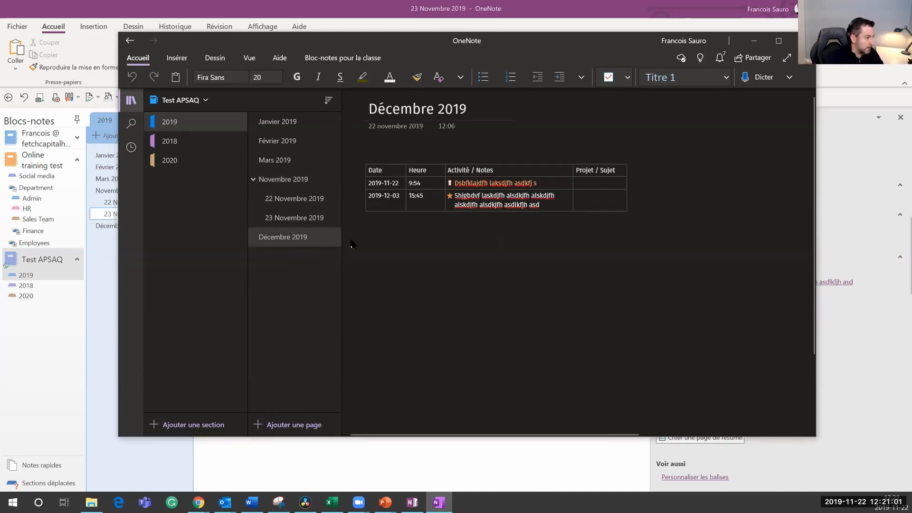
Step: Below the Décembre 2019 table, start dictation in Français (Canada)
click(370, 234)
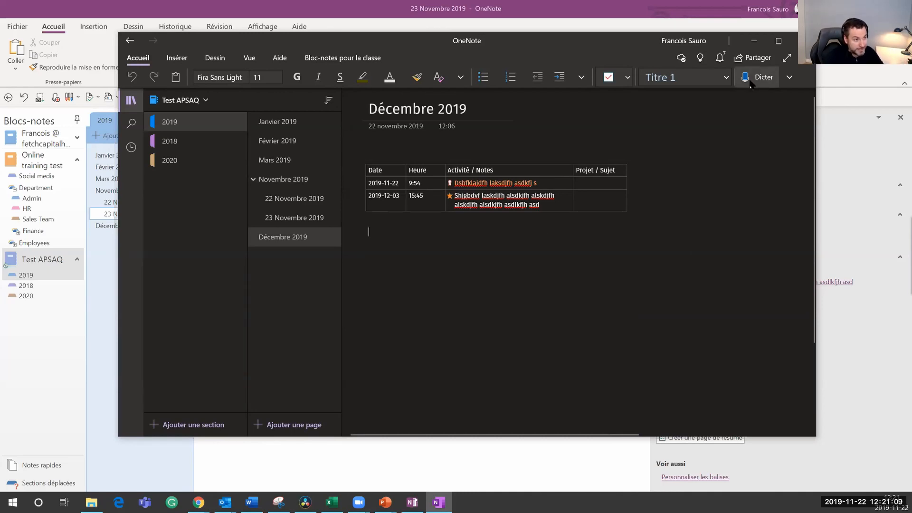
click(789, 78)
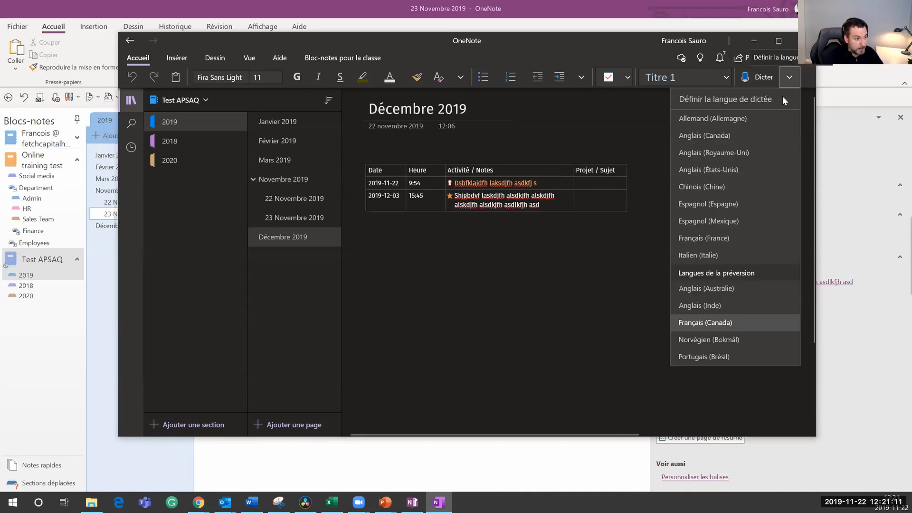
click(705, 323)
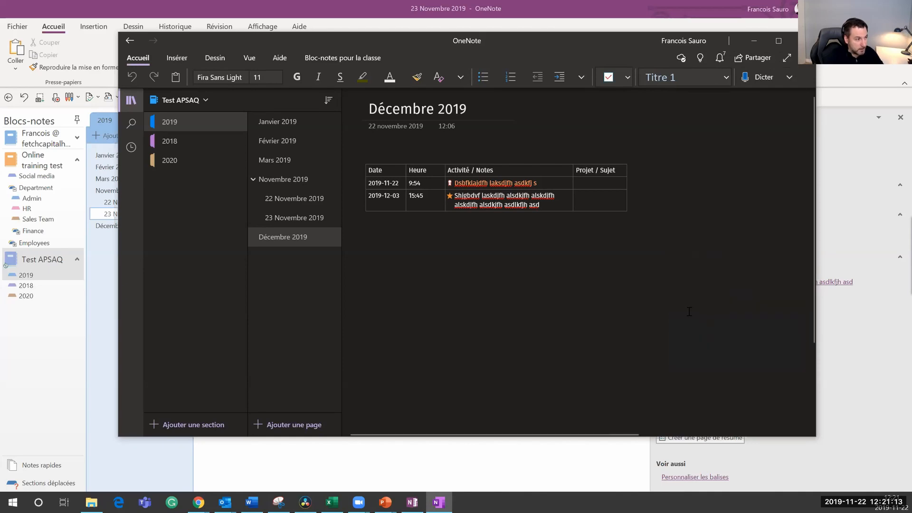
click(751, 77)
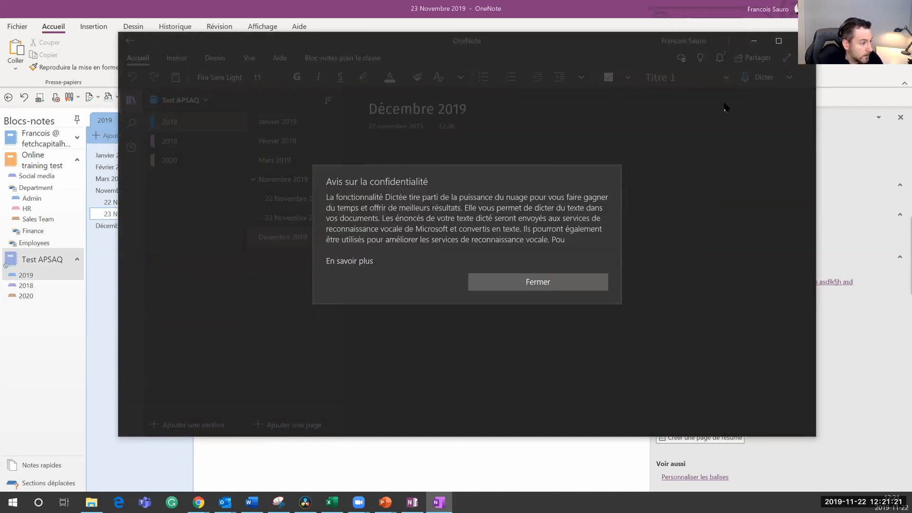
Step: Dismiss the privacy notice and dictate a French note about capturing verbal information
click(526, 280)
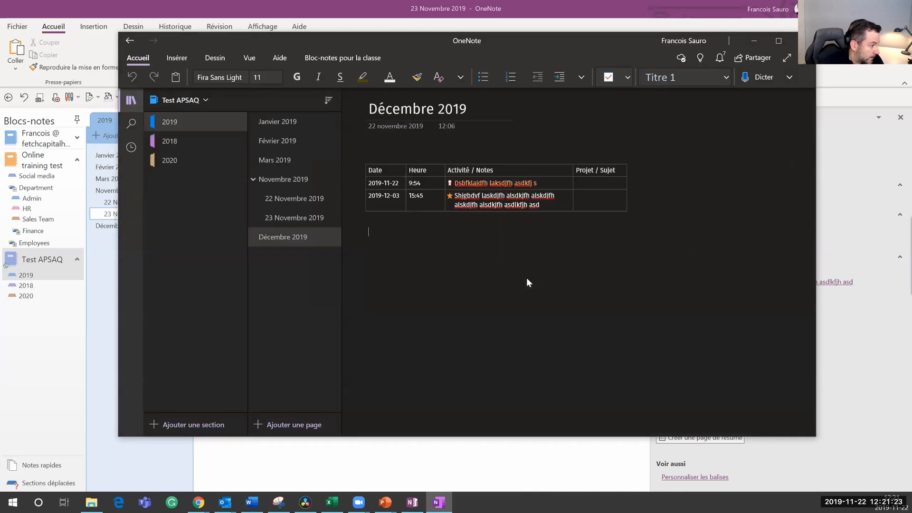
click(749, 80)
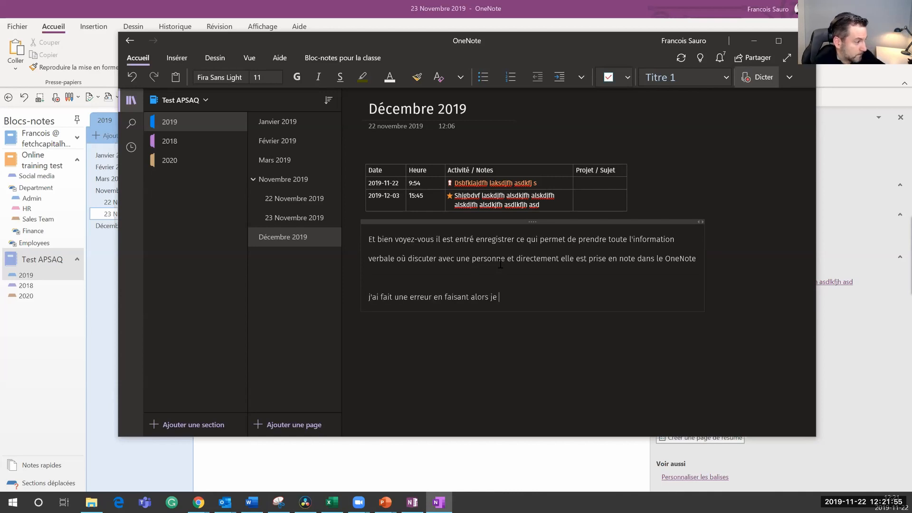
click(758, 82)
Step: Delete the mistakenly dictated extra line and resume dictation
click(409, 296)
drag(372, 297, 545, 298)
key(BackSpace)
key(BackSpace)
key(BackSpace)
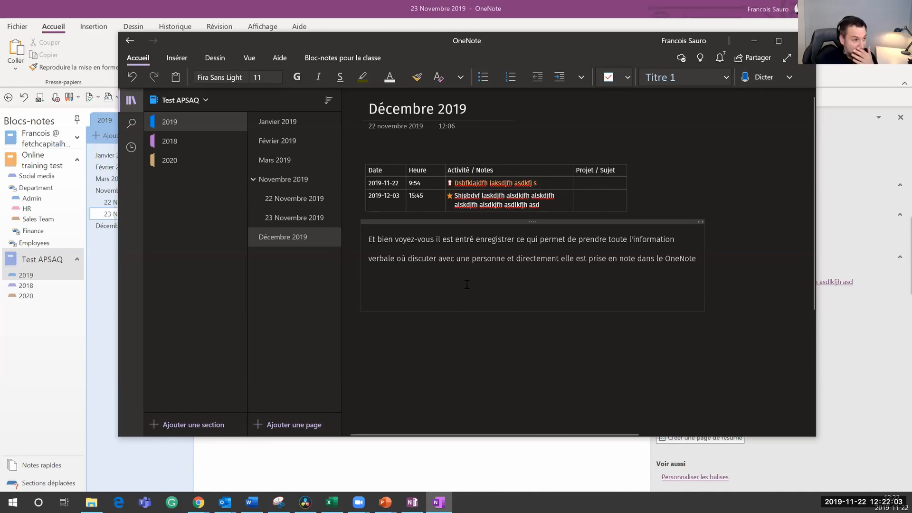
click(750, 80)
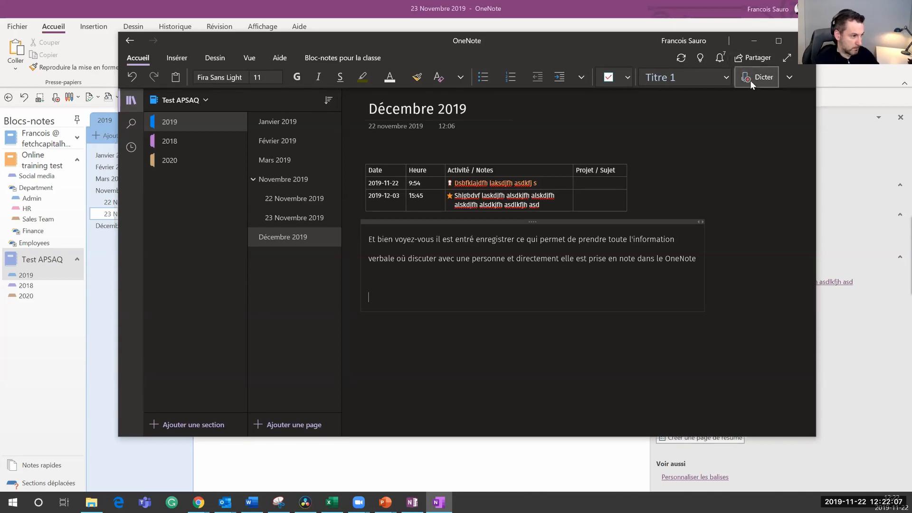
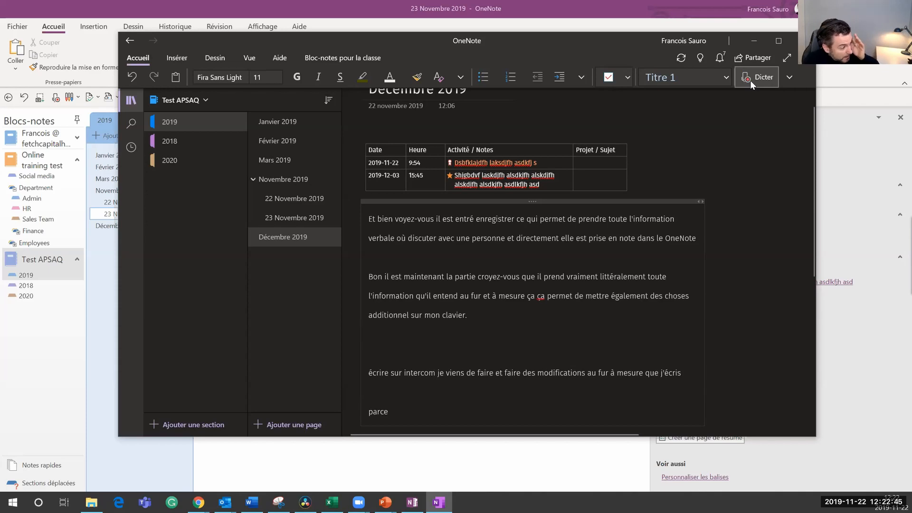
Step: Stop dictation and minimize the OneNote for Windows 10 app to get back to desktop OneNote
click(759, 79)
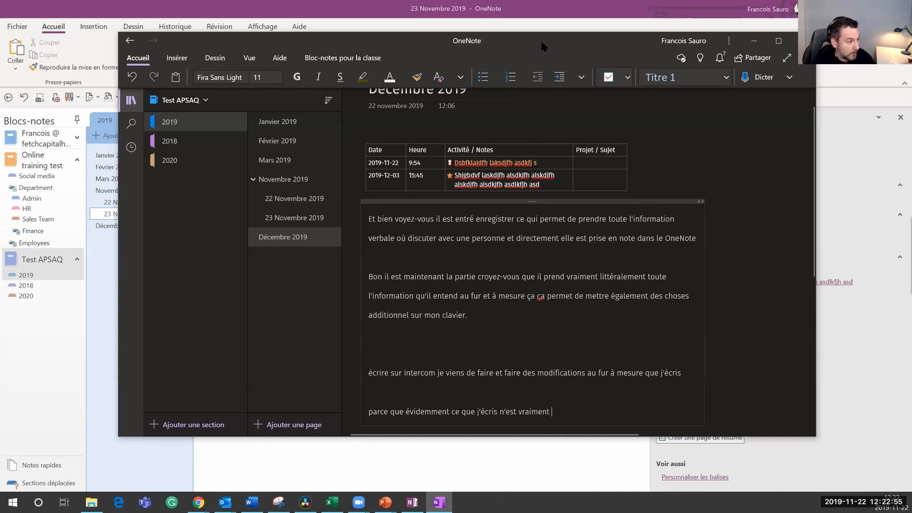
click(12, 500)
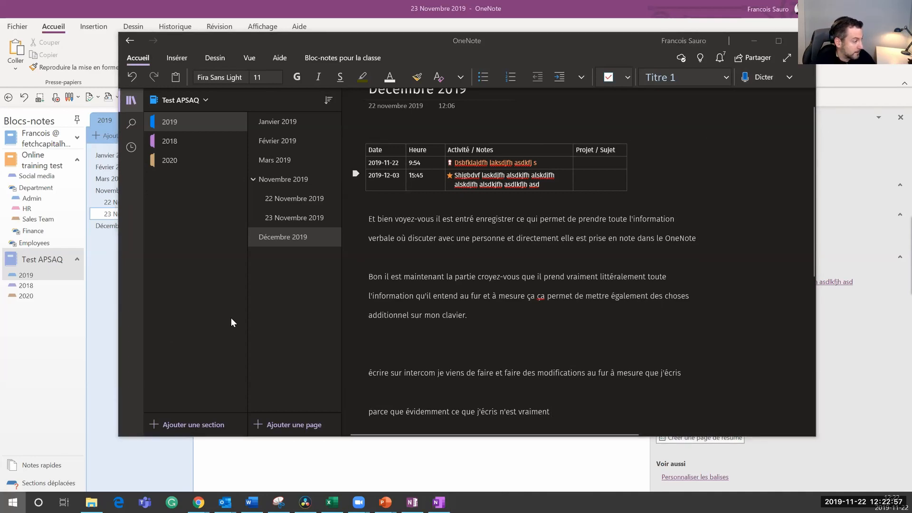
click(636, 350)
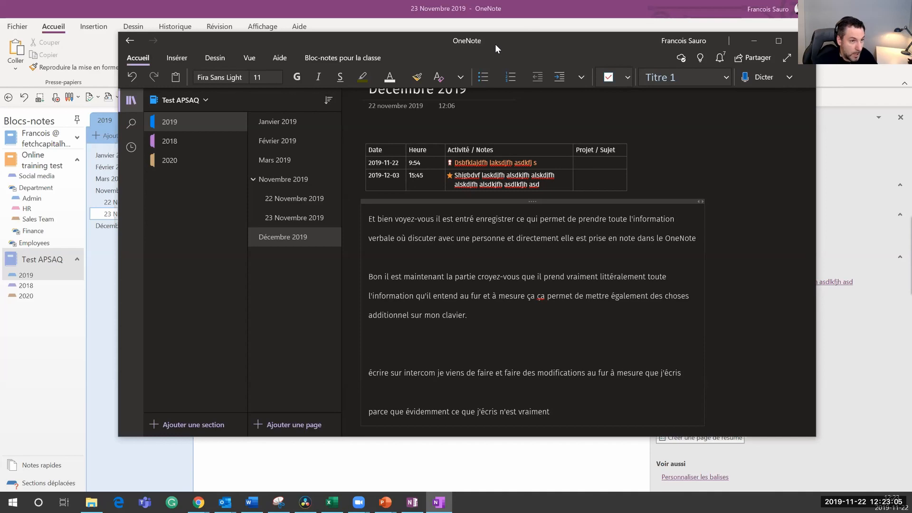
click(754, 41)
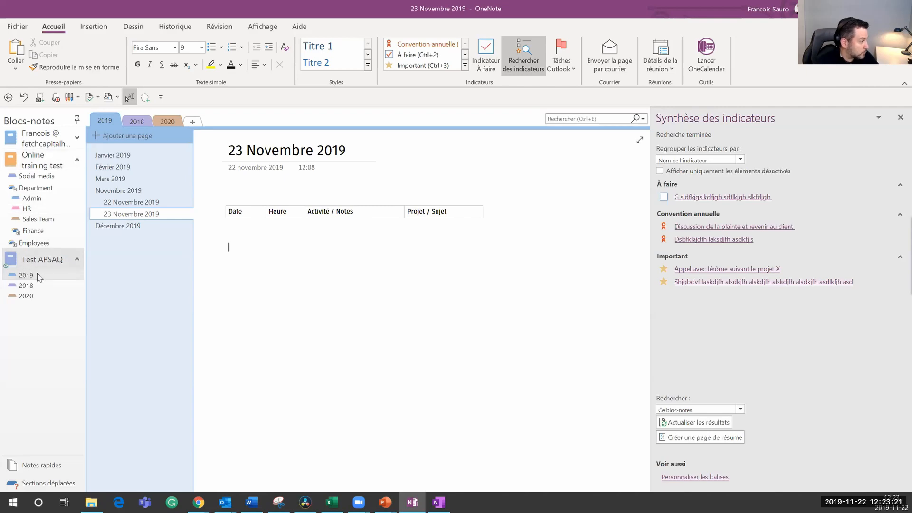
Step: Move the 'Manuel note taking - OneNote 2' page from HR into the Admin section
click(438, 502)
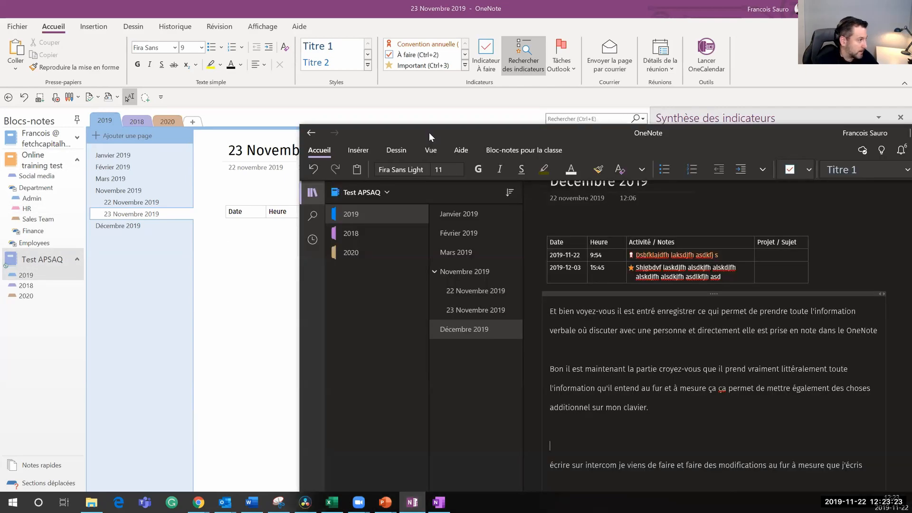
click(219, 118)
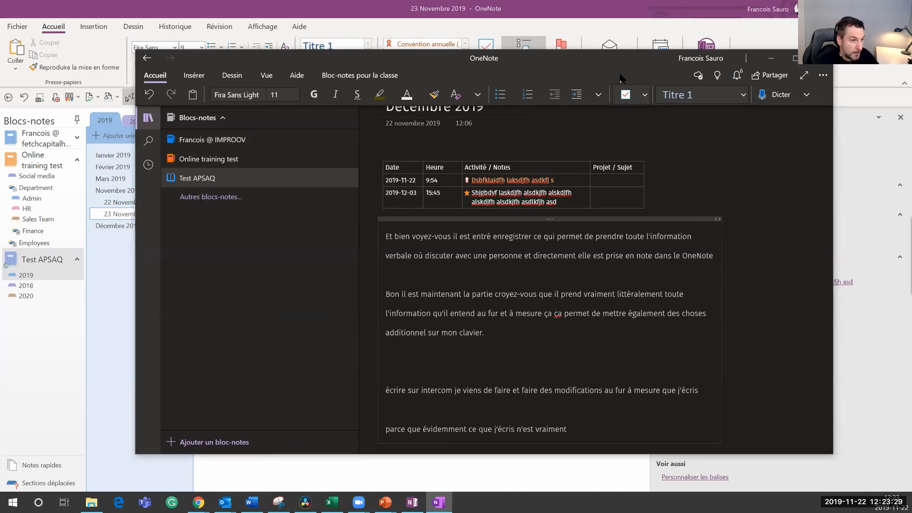
drag(619, 75, 0, 273)
click(31, 208)
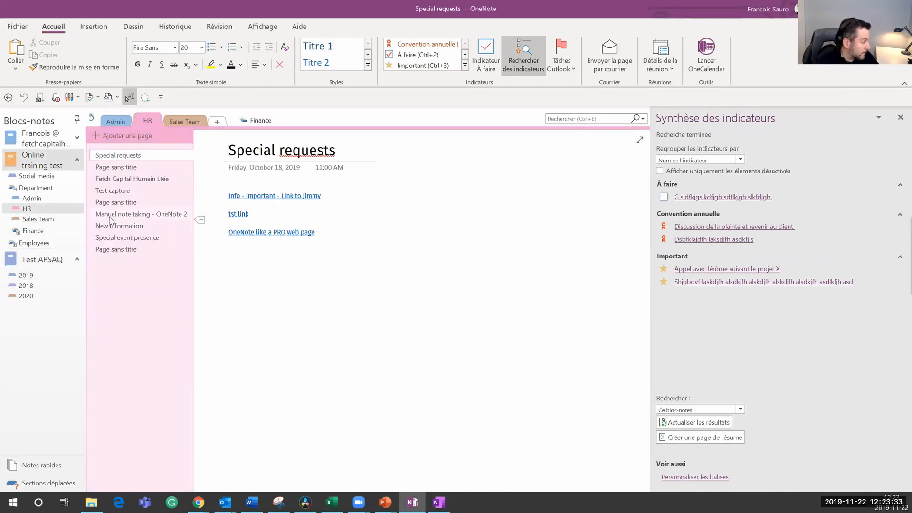
drag(138, 215, 37, 202)
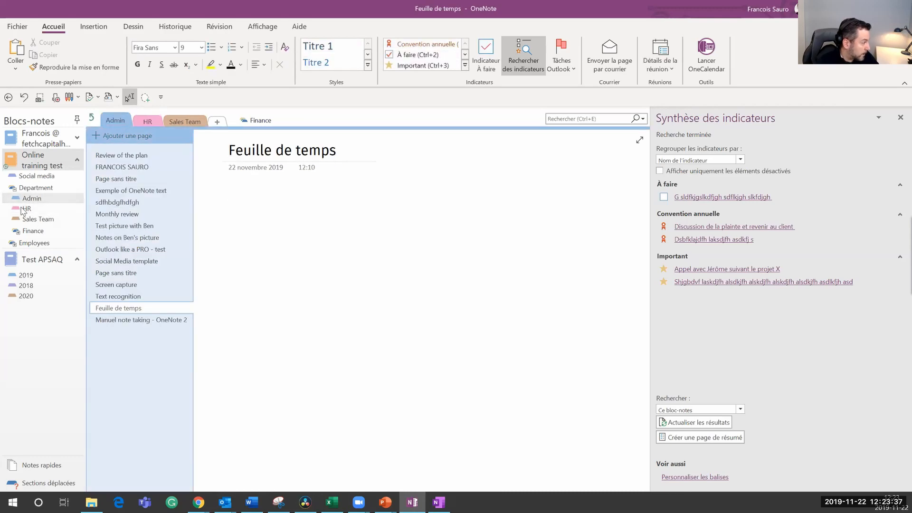
Step: Delete the 'Exemple of OneNote text' page, then switch over to Outlook
click(77, 138)
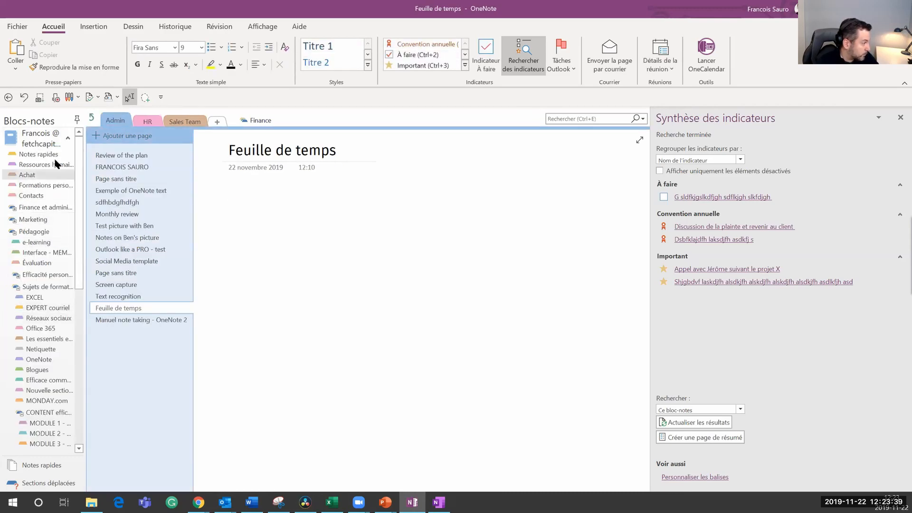
click(68, 138)
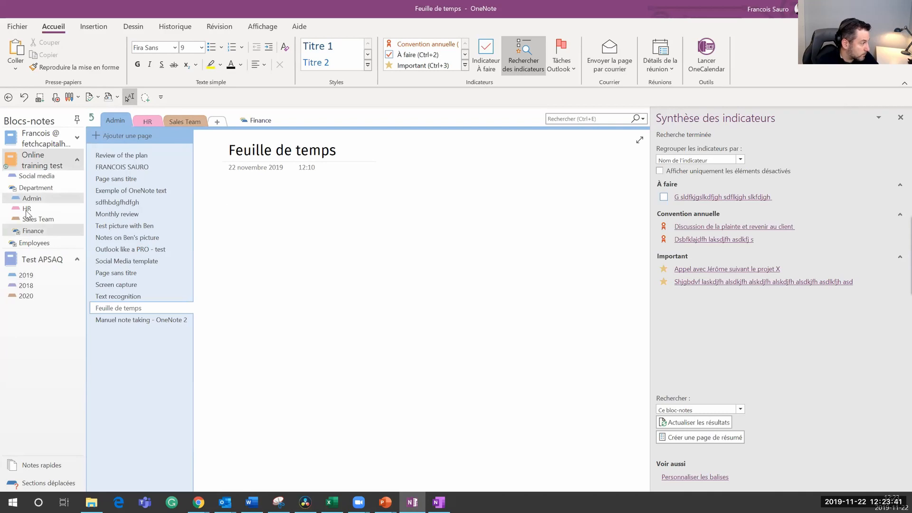
click(118, 192)
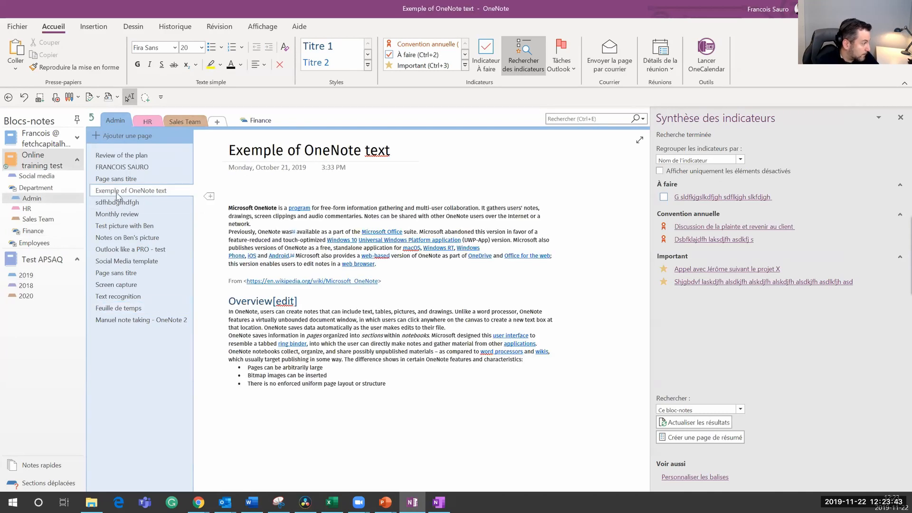
click(121, 192)
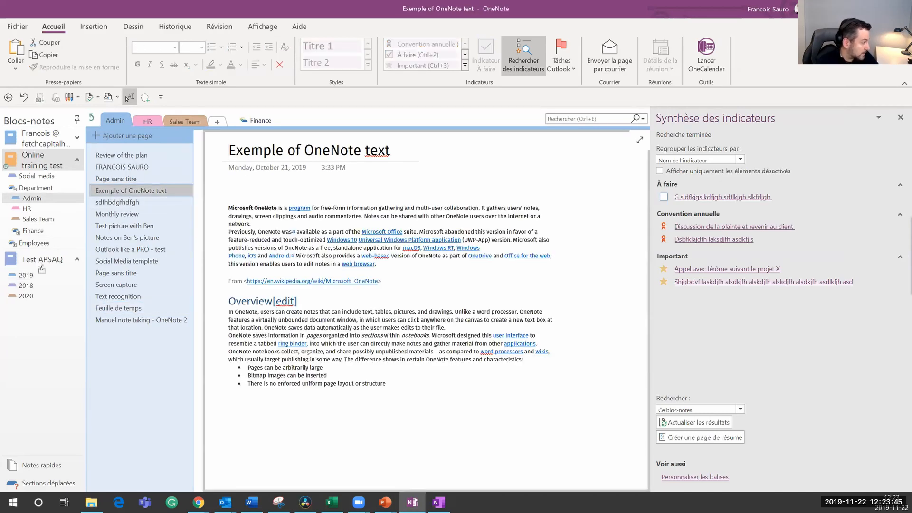
key(Delete)
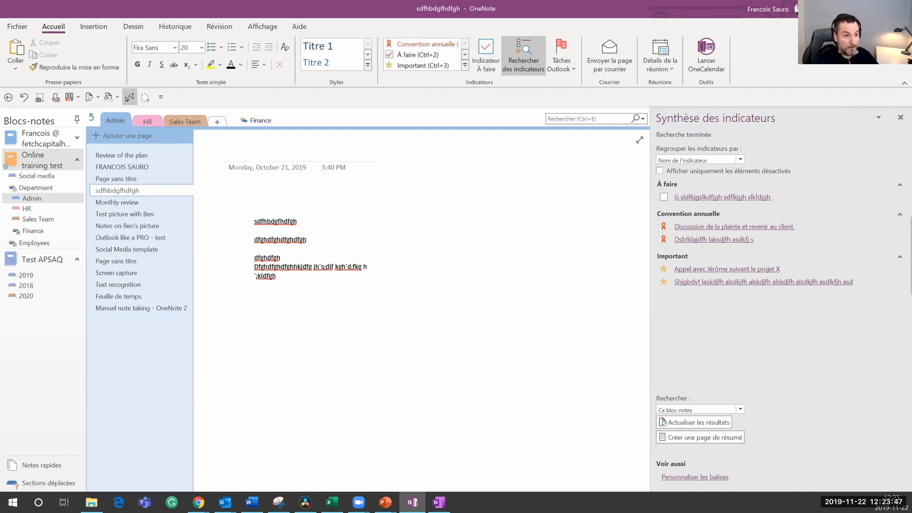
drag(166, 172, 248, 101)
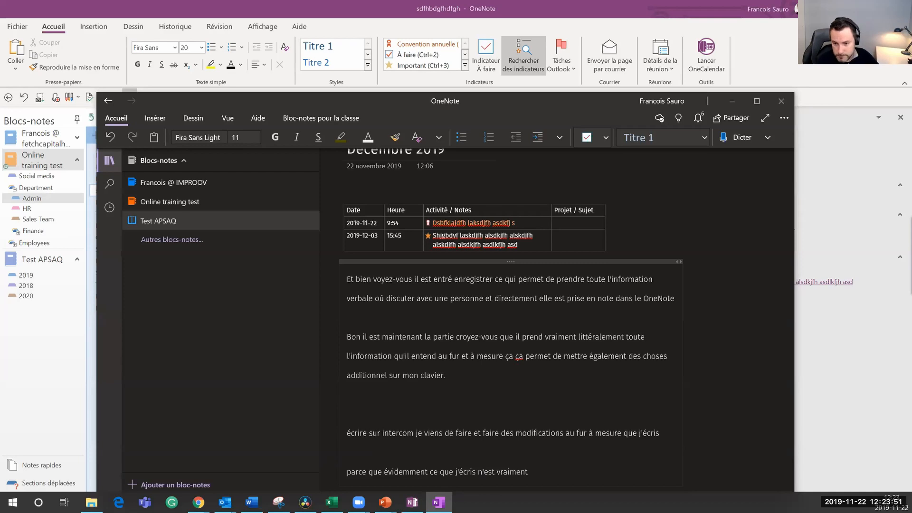
drag(408, 101, 332, 512)
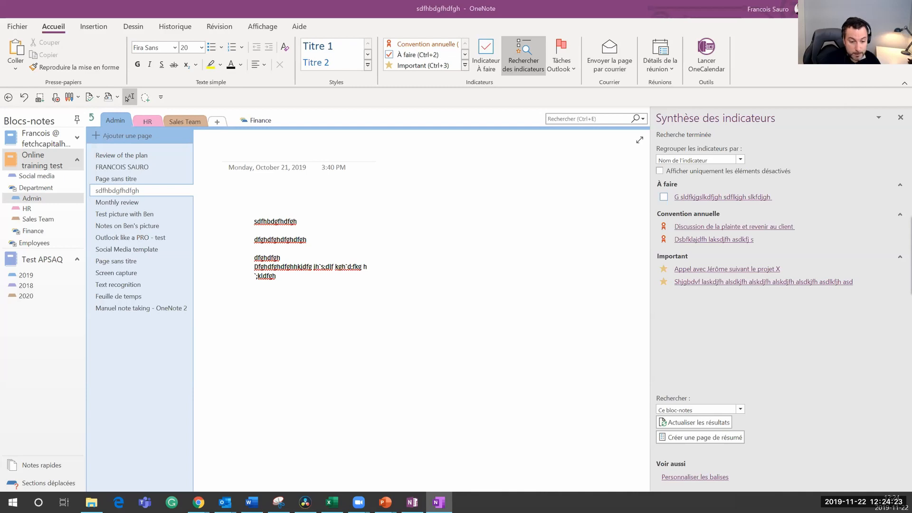
key(alt+Tab)
Step: Start a new e-mail and dictate a short test message in Français (Canada)
click(21, 63)
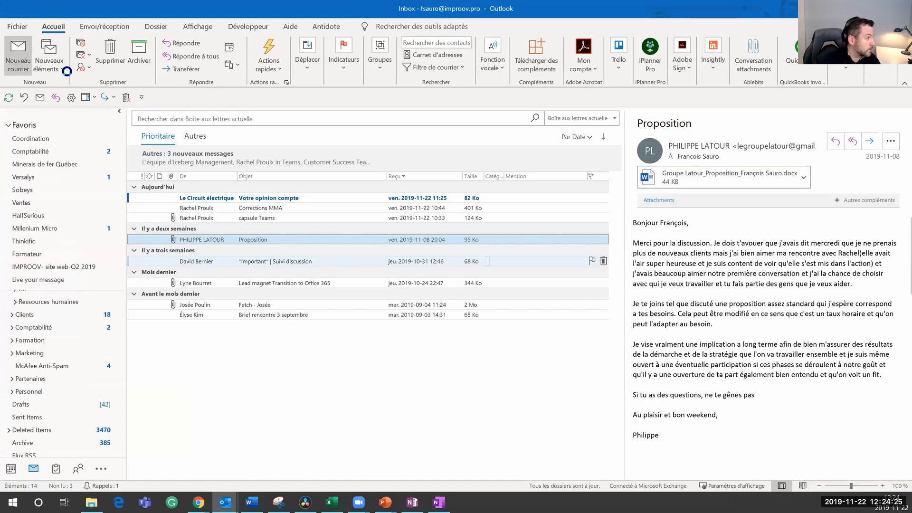
click(85, 205)
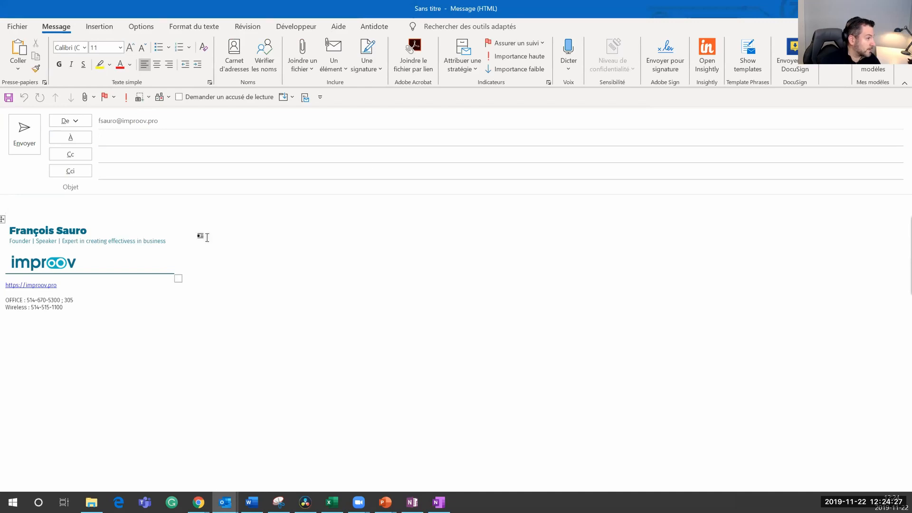
click(568, 69)
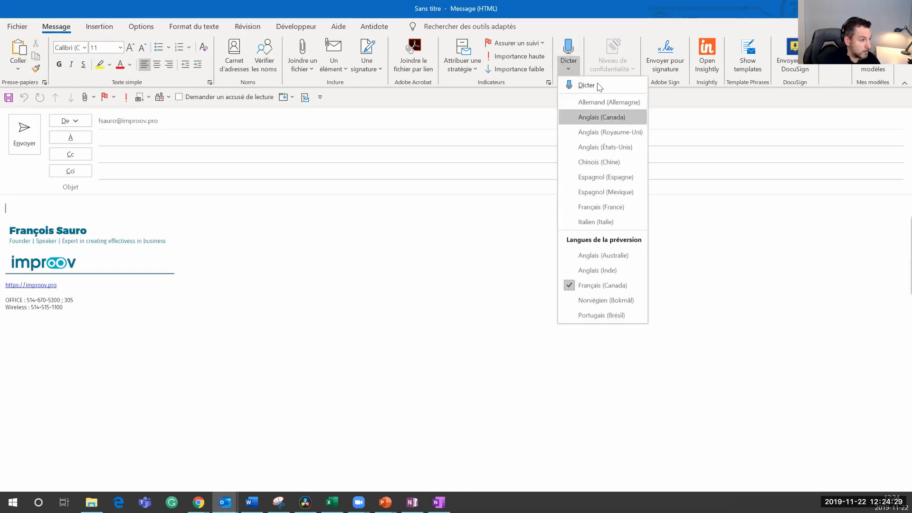
click(599, 287)
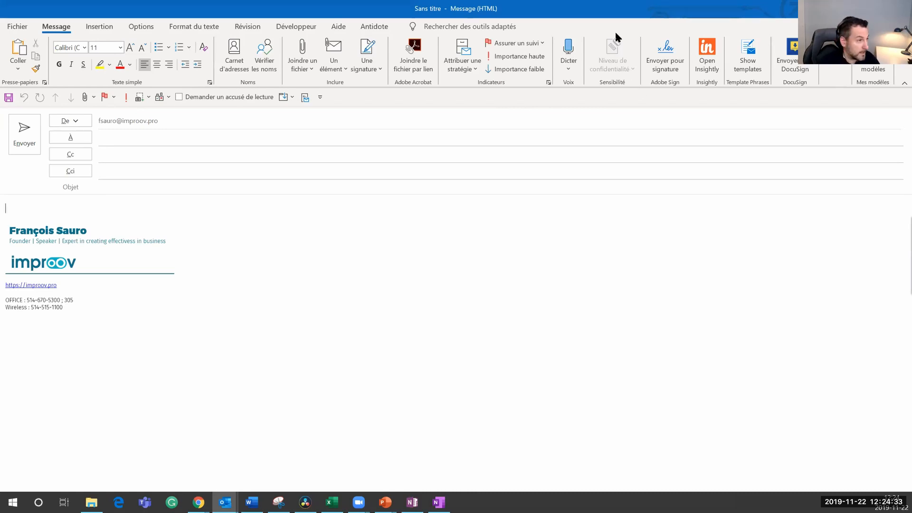
click(578, 48)
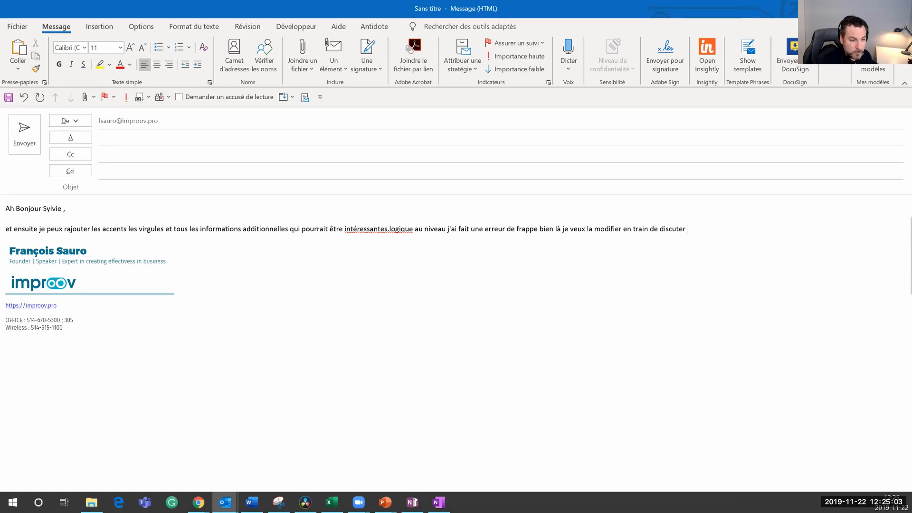
Step: Close the dictated draft without saving and return to OneNote
key(Escape)
click(461, 280)
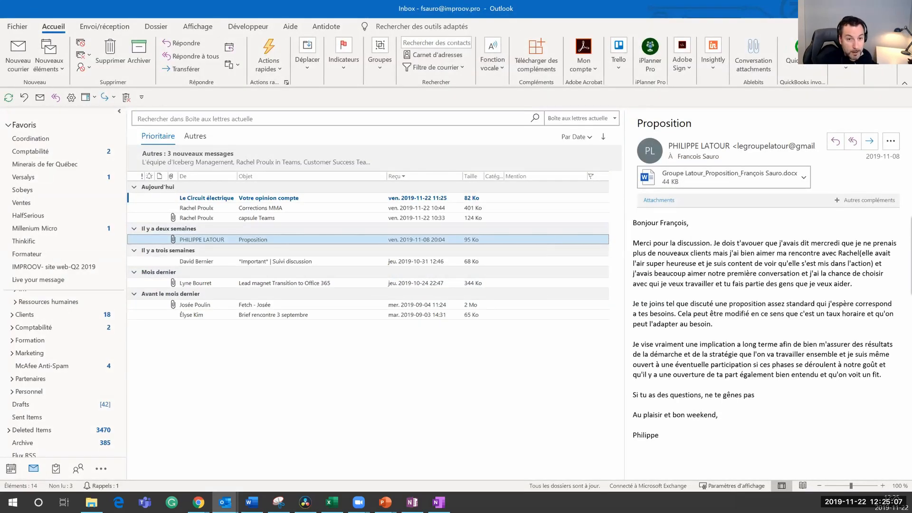
key(alt+Tab)
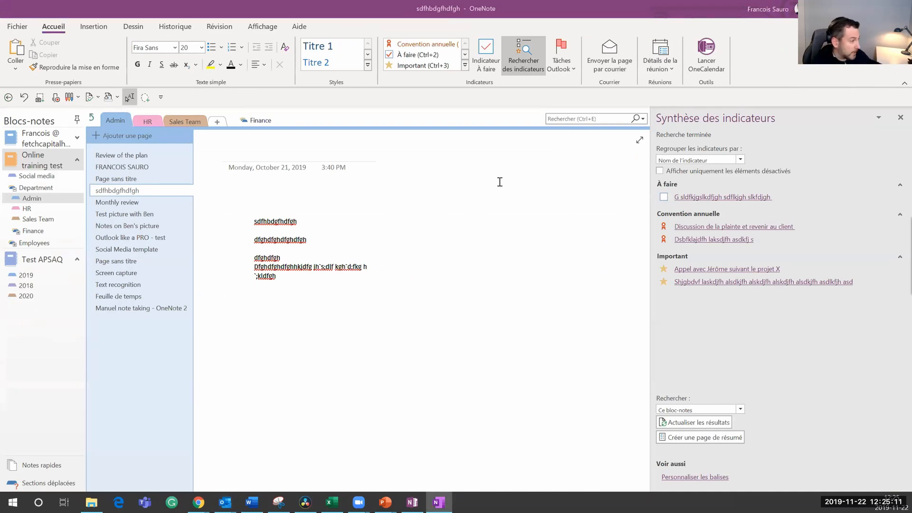
click(471, 259)
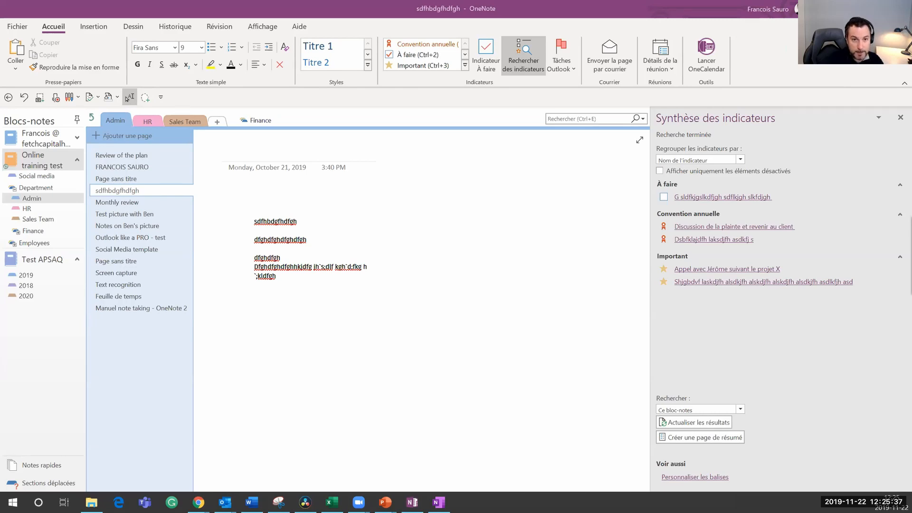
click(281, 258)
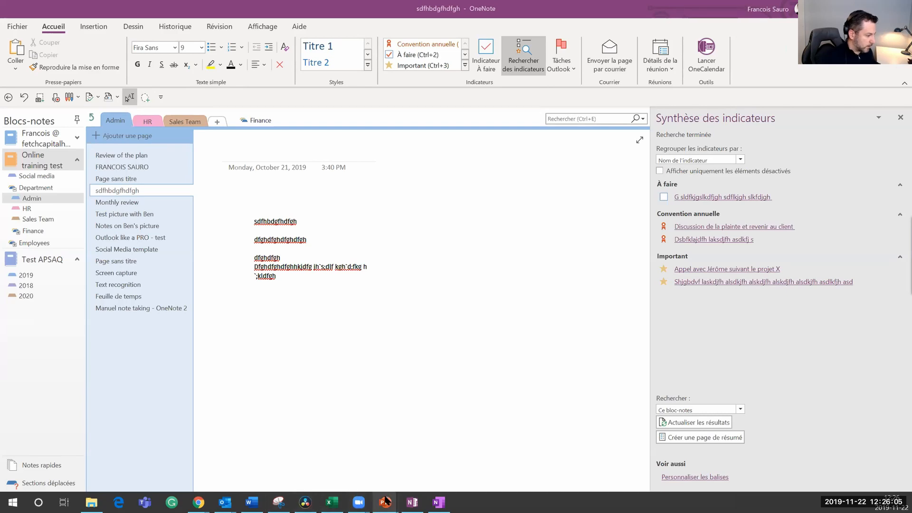
Step: Advance the Fonctions avancées slide to show 'La traduction de vos notes', then return to OneNote
mouse_move(385, 500)
click(381, 469)
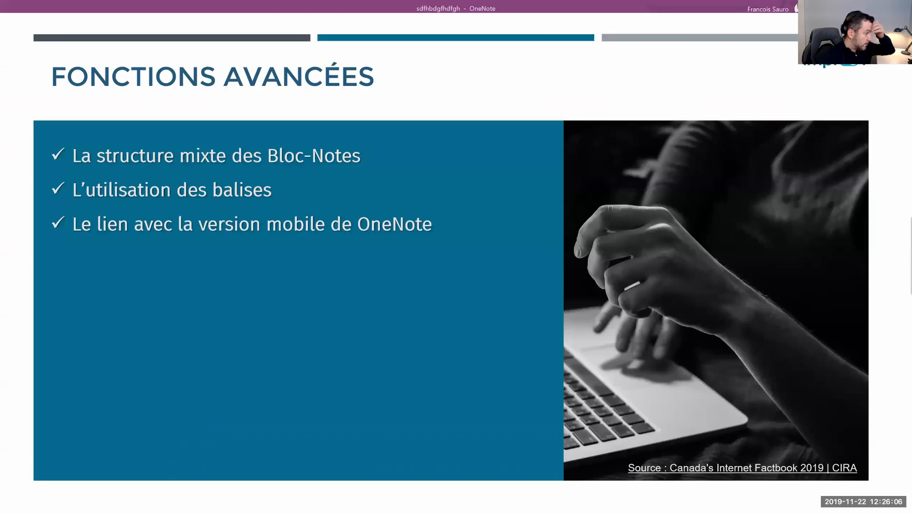
click(389, 315)
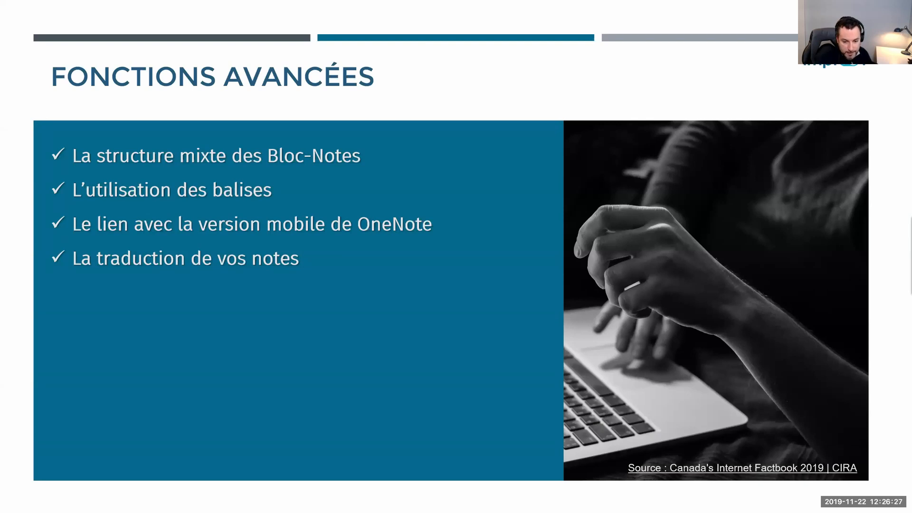
key(alt+Tab)
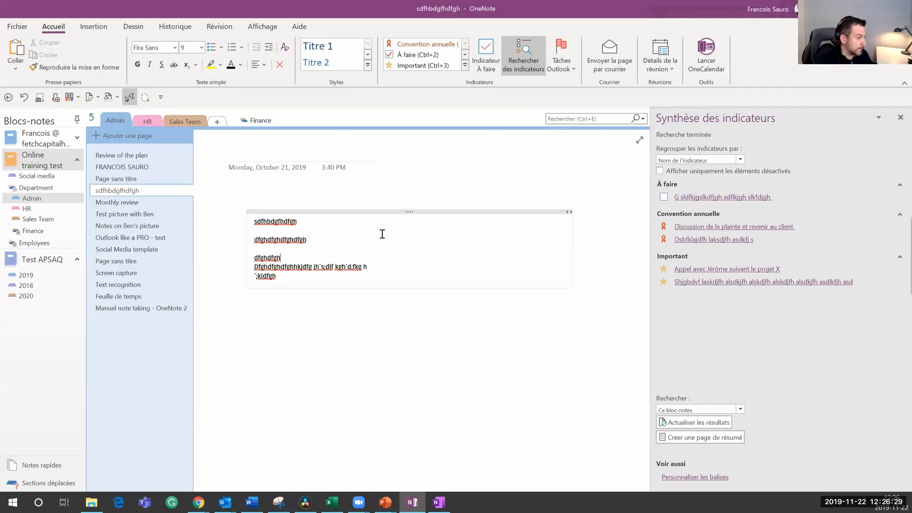
Step: Find the trainer bio page and select the motivator-and-trainer paragraph
click(115, 200)
click(138, 179)
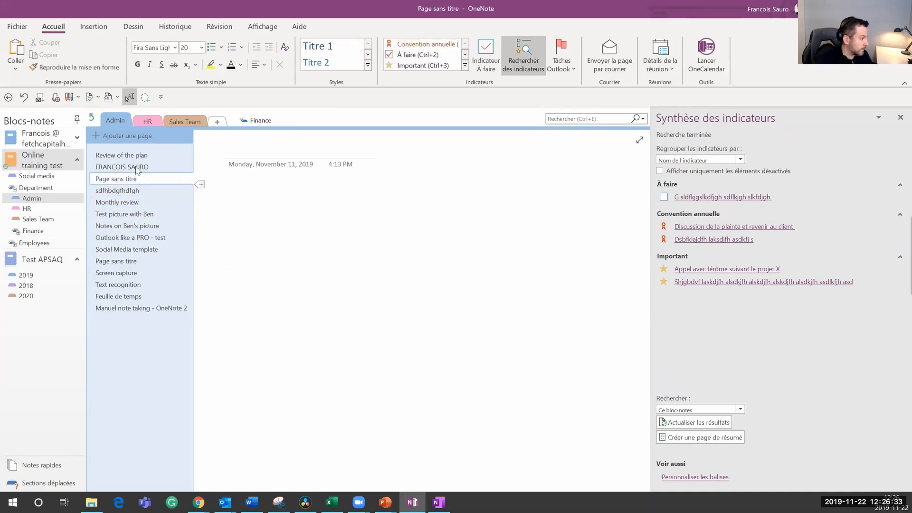
click(137, 157)
click(138, 168)
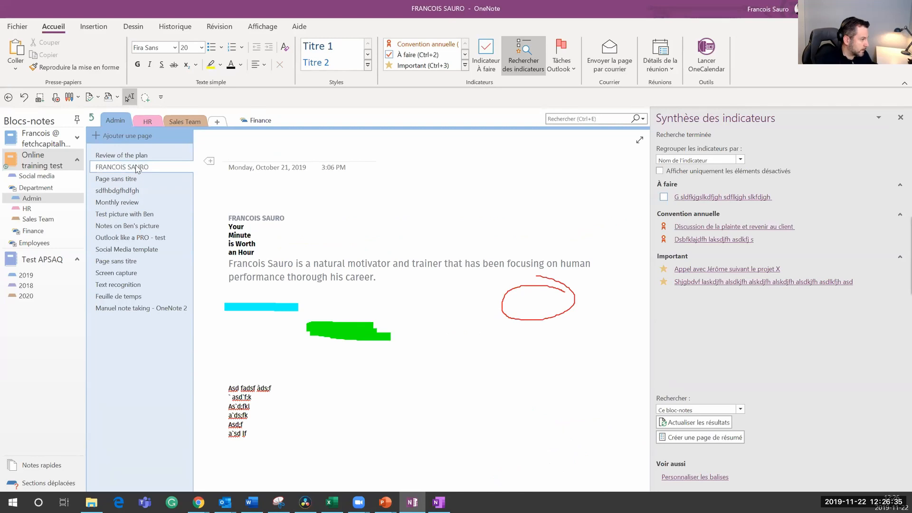
click(247, 269)
drag(226, 268, 380, 279)
key(ctrl+c)
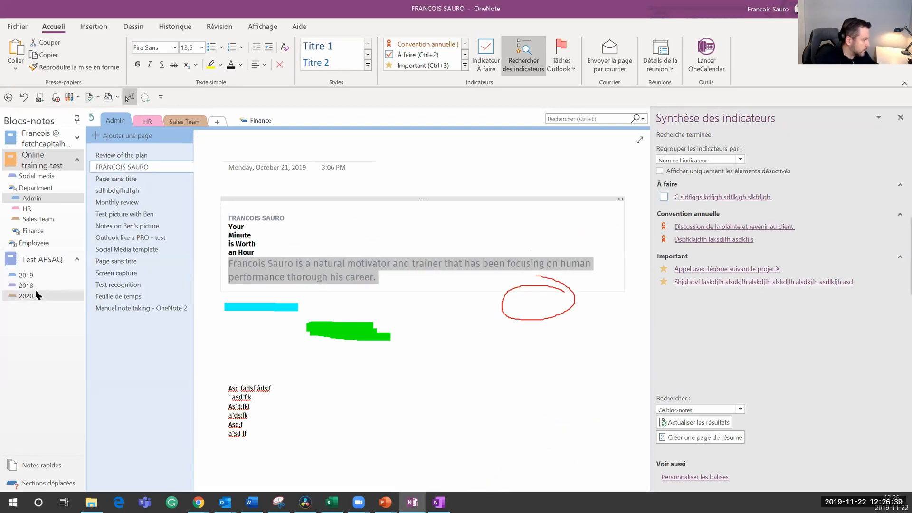
Step: Paste the bio paragraph onto the empty page in Test APSAQ's 2020 section and widen the note
click(34, 294)
click(231, 196)
key(ctrl+v)
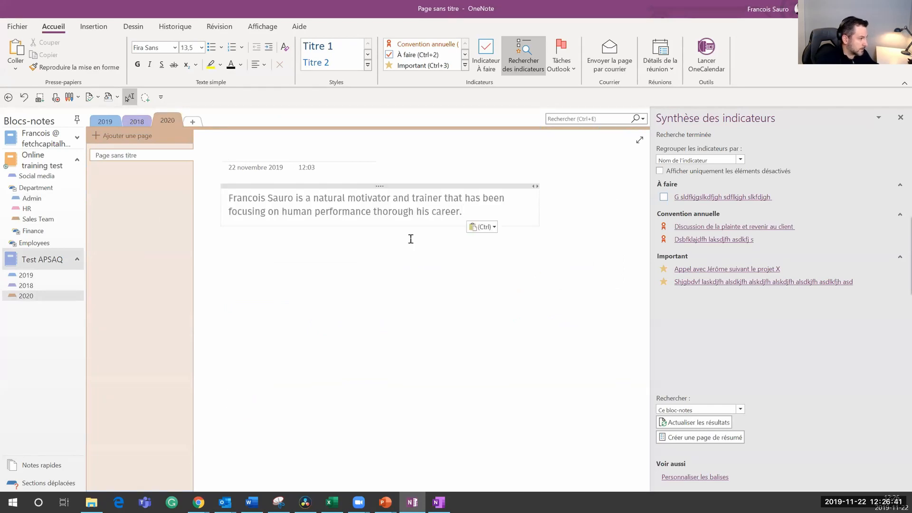
drag(539, 223, 609, 214)
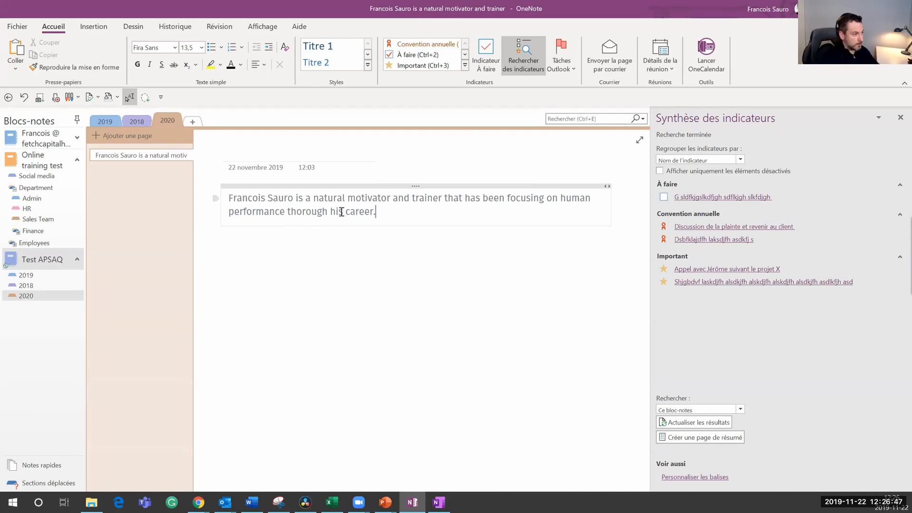
Step: Translate the pasted English paragraph into Français (France), inserting it, and add empty lines below
drag(383, 212, 176, 199)
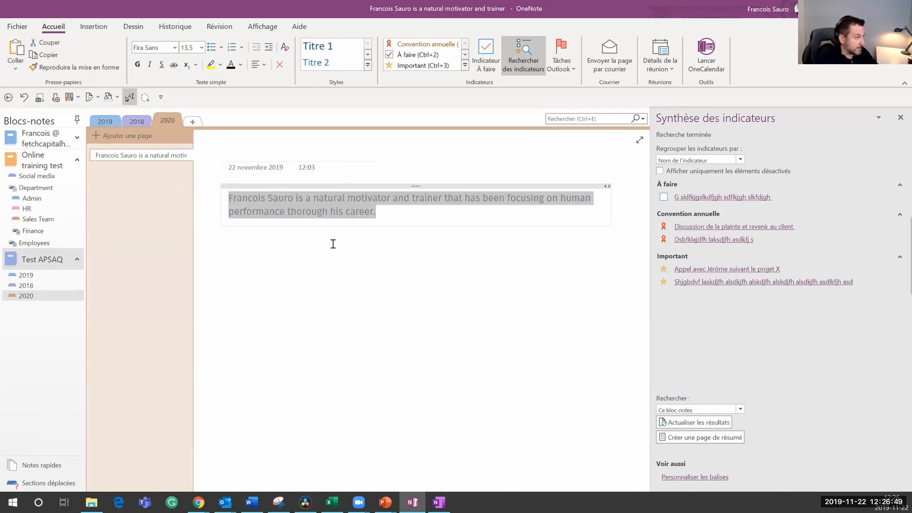
click(212, 30)
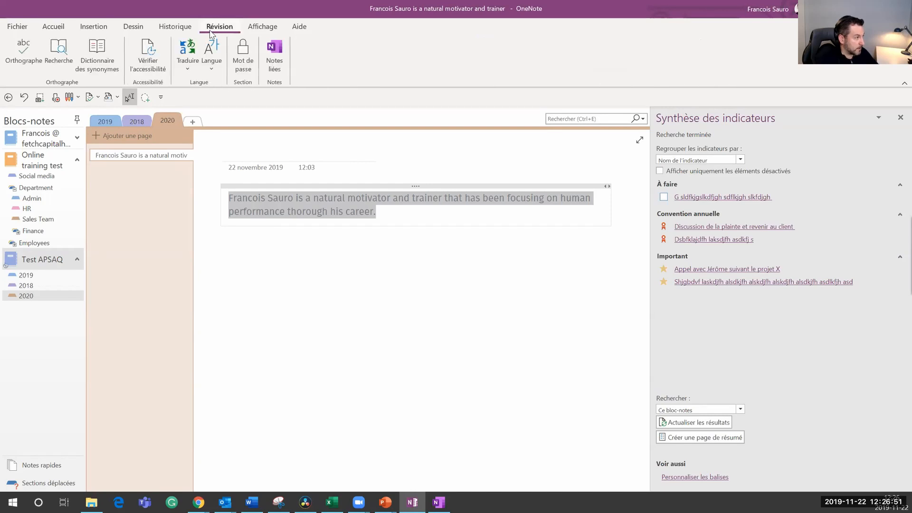
click(190, 71)
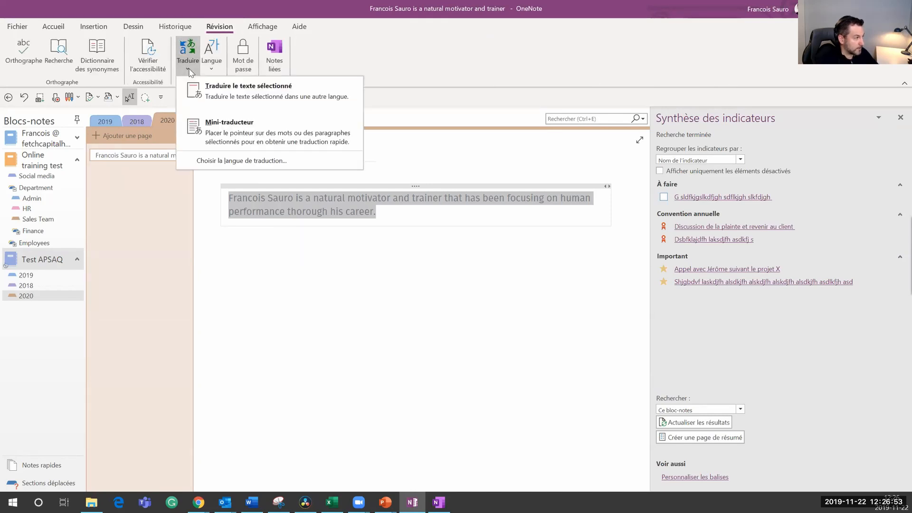
click(251, 96)
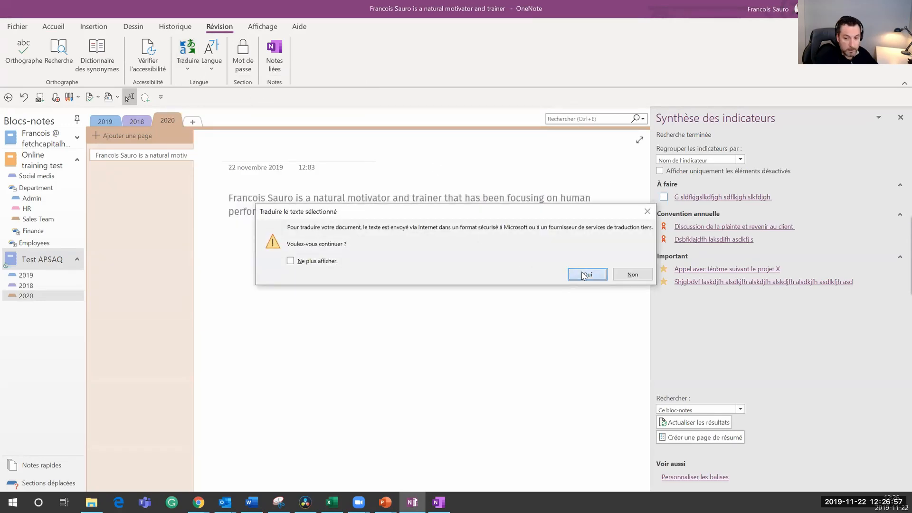
click(587, 274)
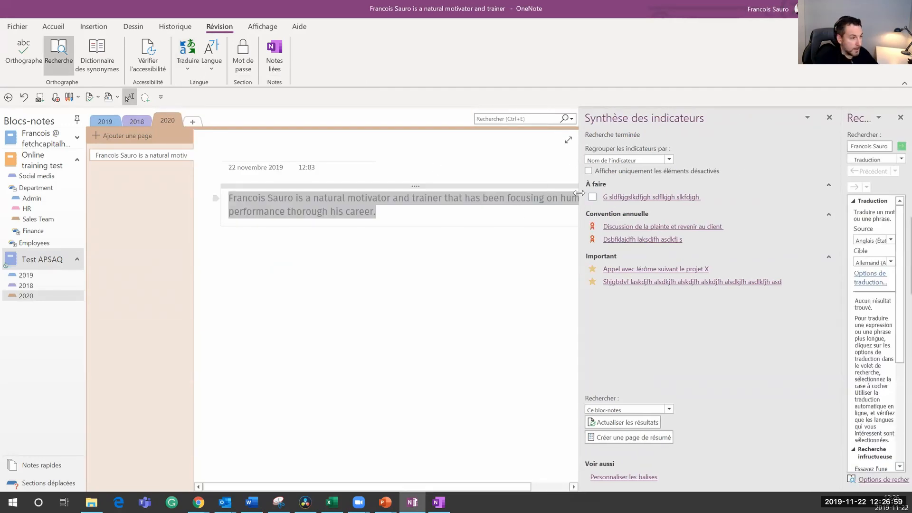
click(829, 118)
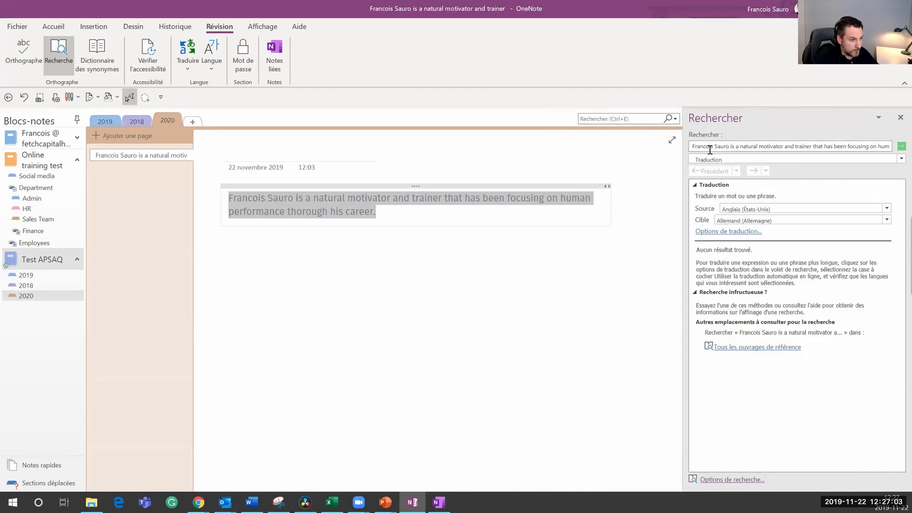
click(743, 222)
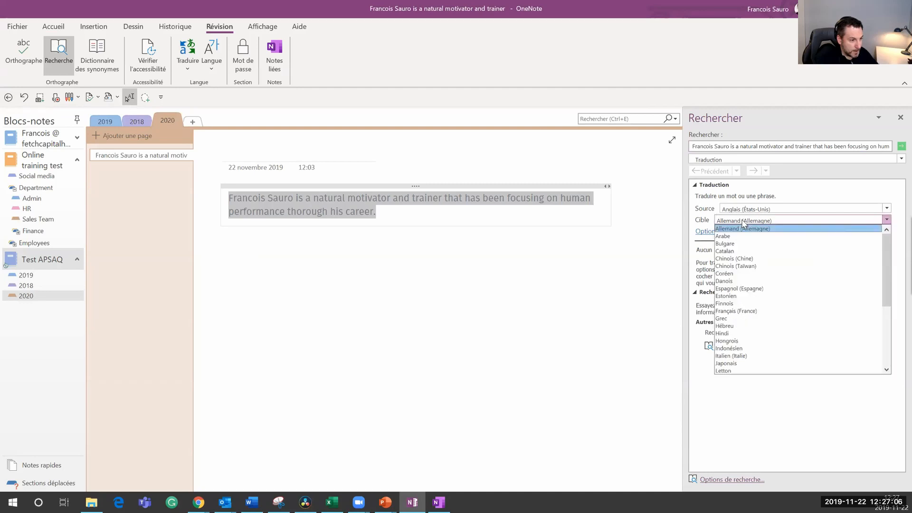
click(743, 312)
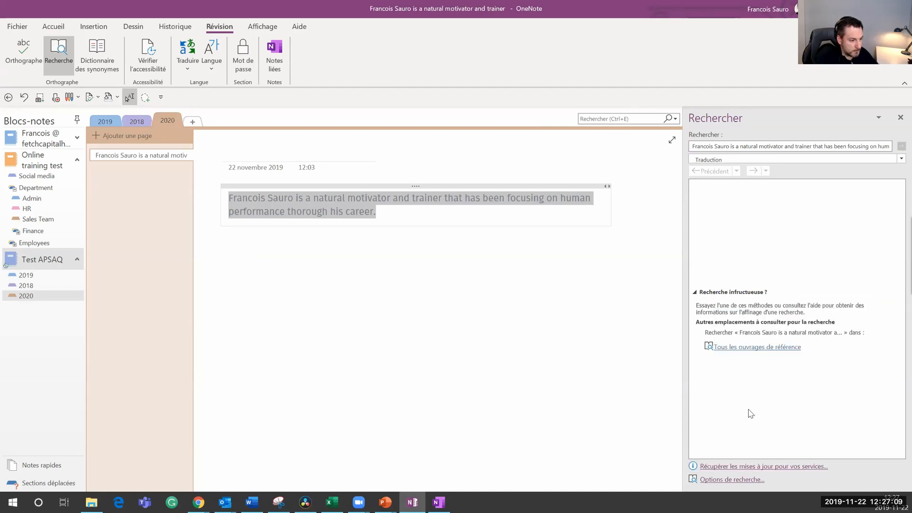
click(717, 279)
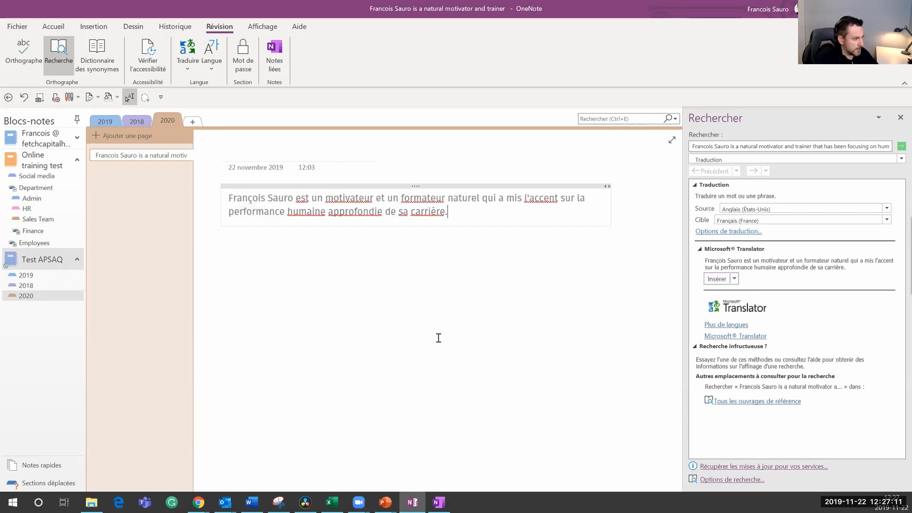
click(428, 272)
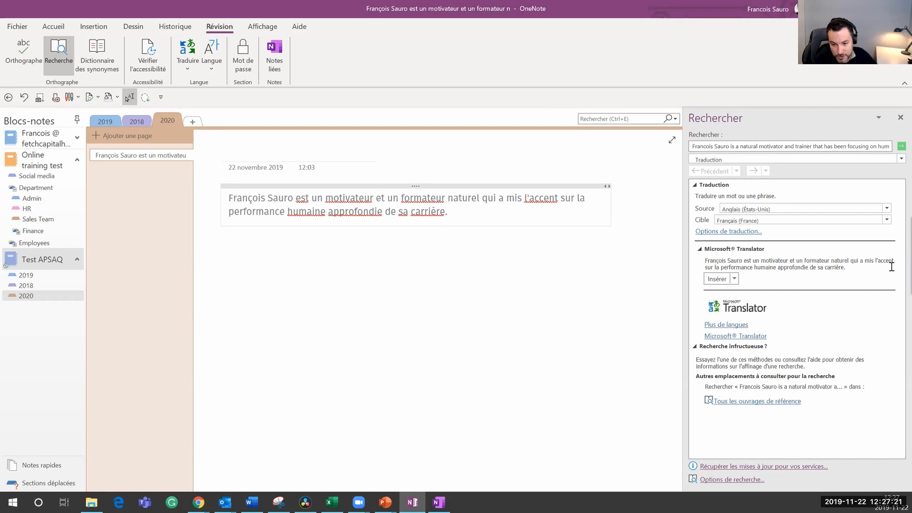
key(Return)
key(Return)
key(Return)
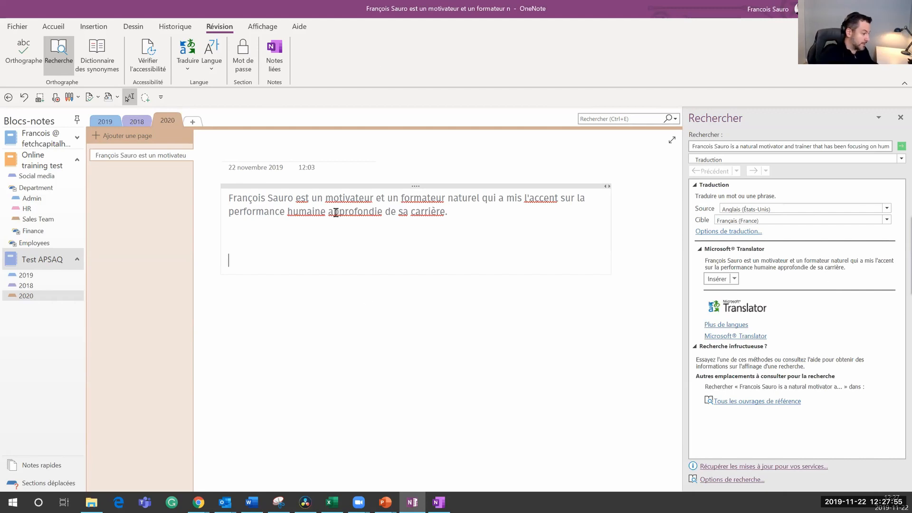
Step: Open the company information questionnaire in Word, enable editing, and maximize it on the Révision tab
click(260, 500)
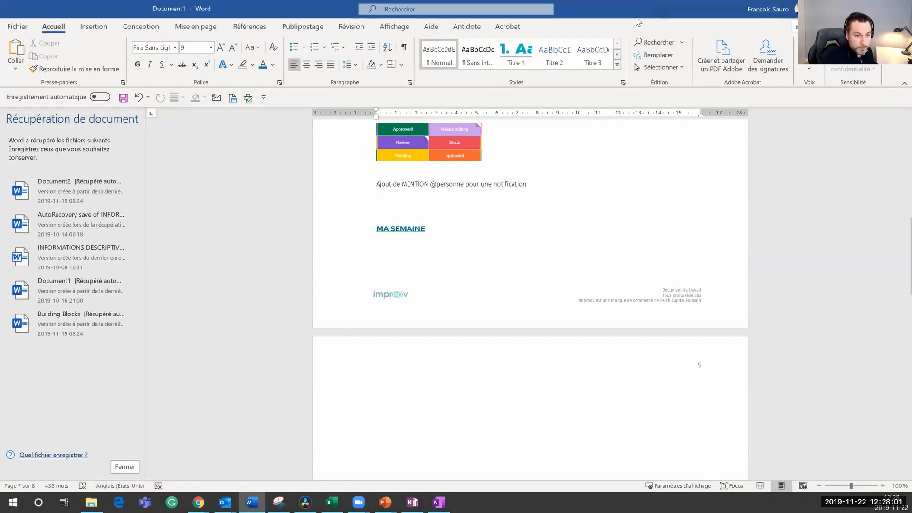
click(843, 8)
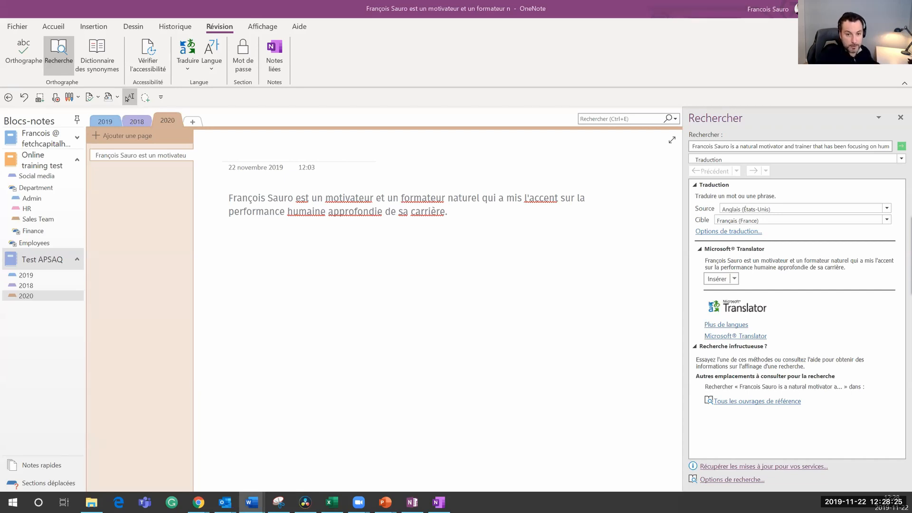
click(252, 502)
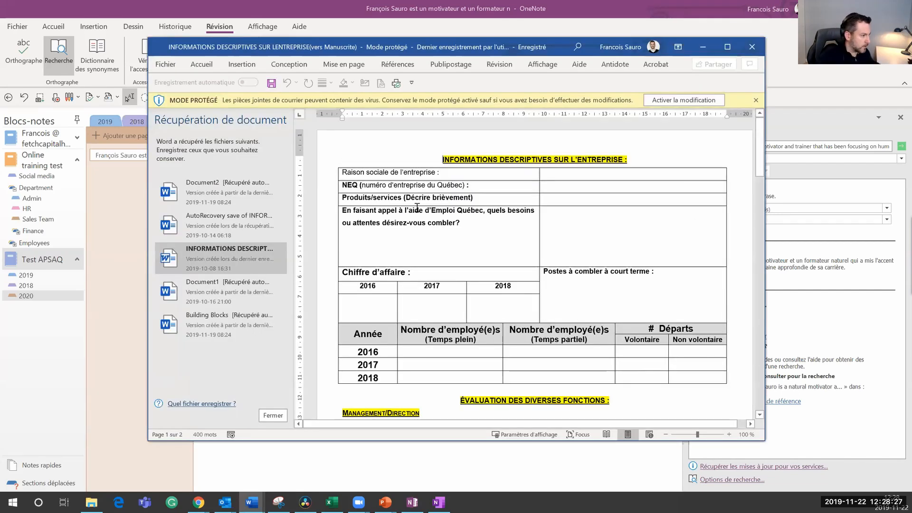
scroll(422, 209, down, 10)
scroll(423, 215, up, 8)
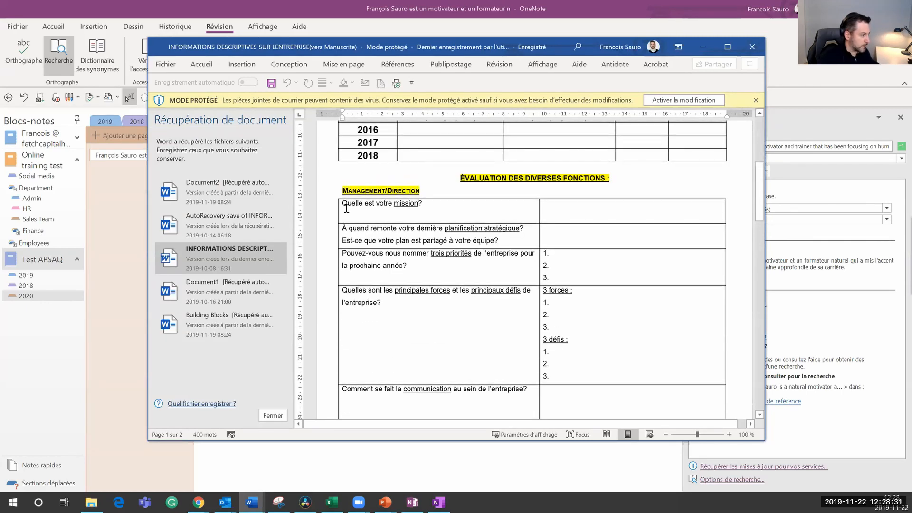
click(684, 100)
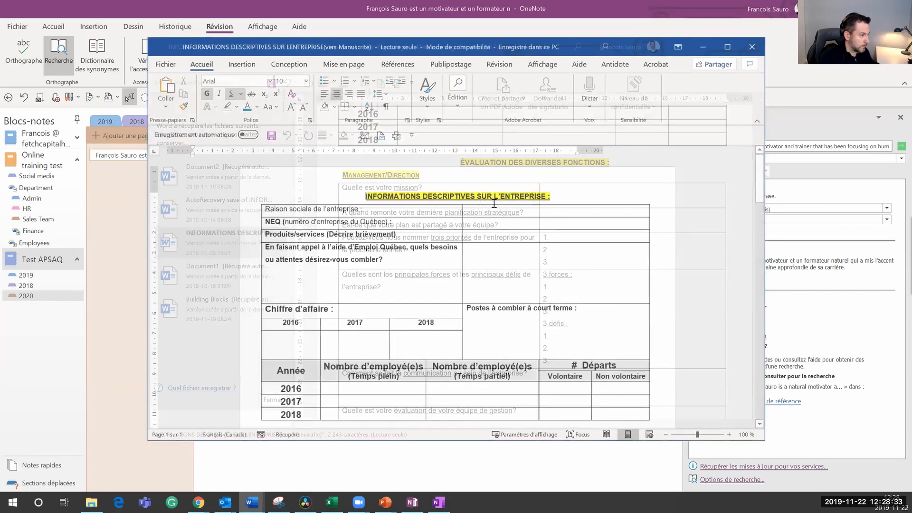
scroll(299, 225, down, 8)
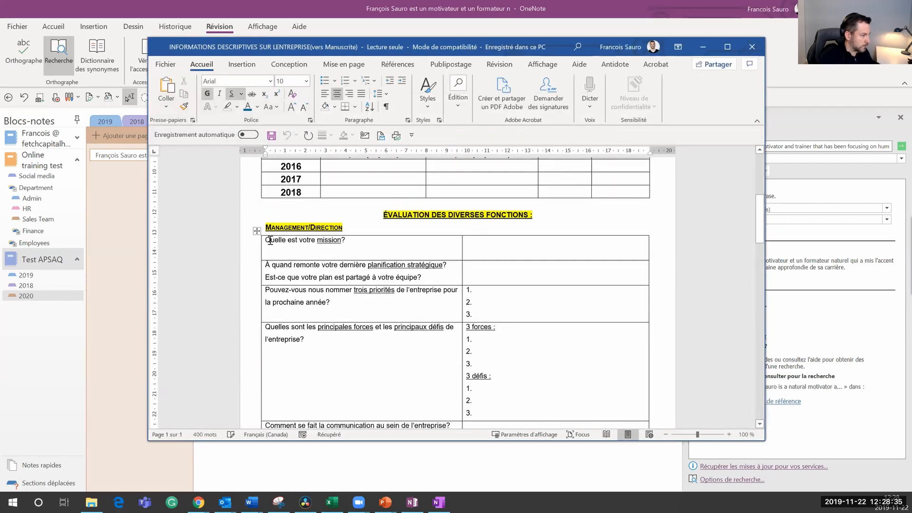
scroll(386, 382, down, 3)
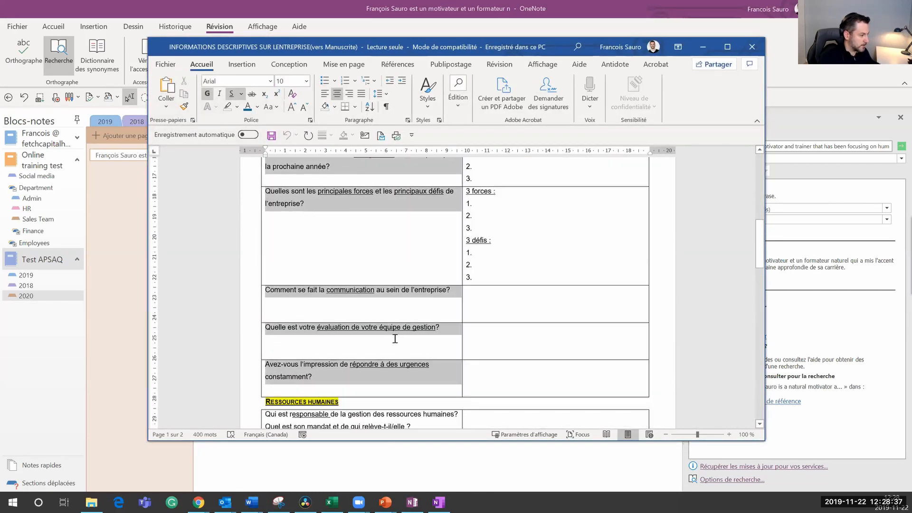
click(400, 371)
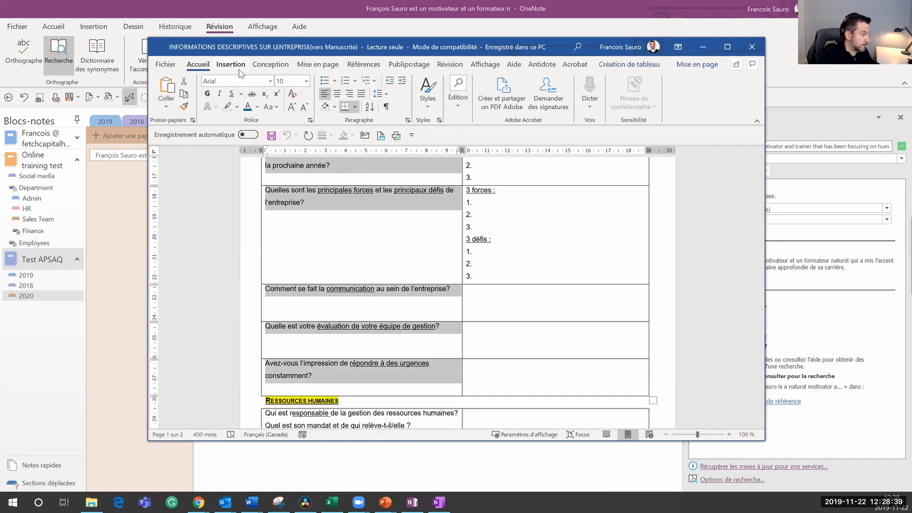
click(449, 64)
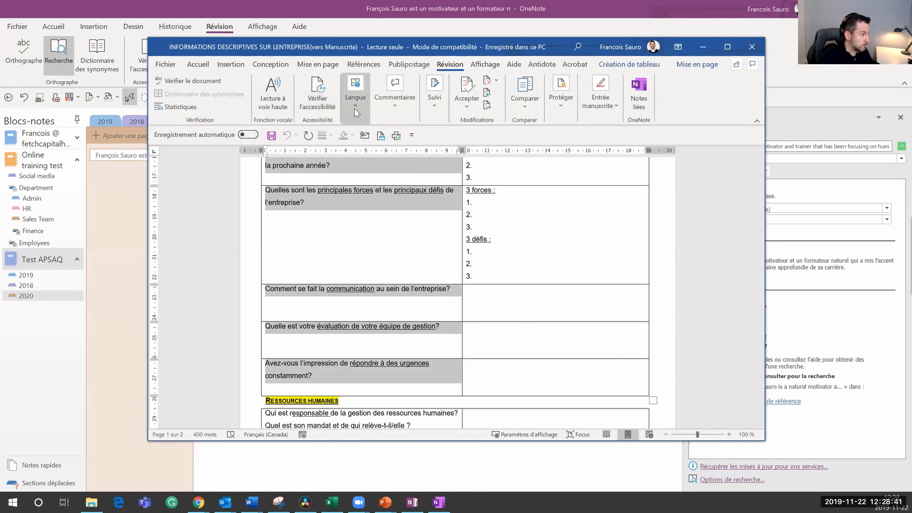
double_click(481, 45)
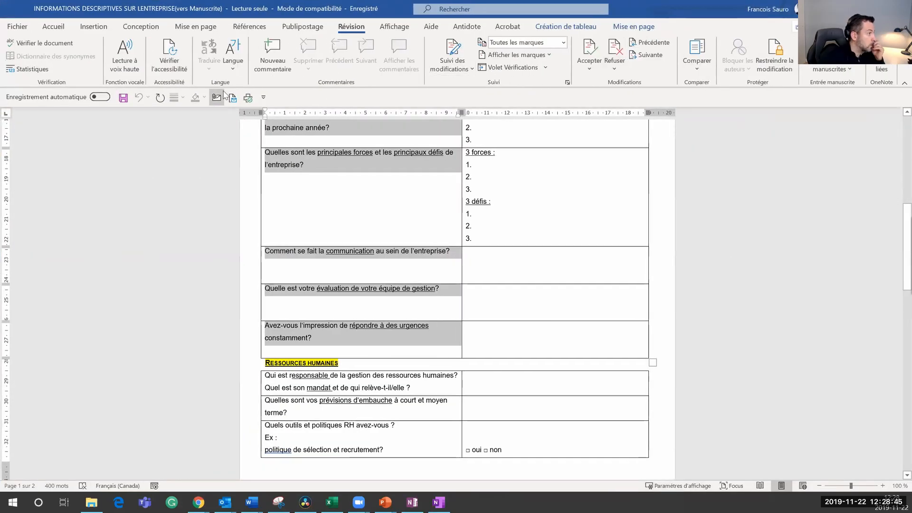
Step: Select the strengths and challenges question and choose to translate the whole document
triple_click(283, 166)
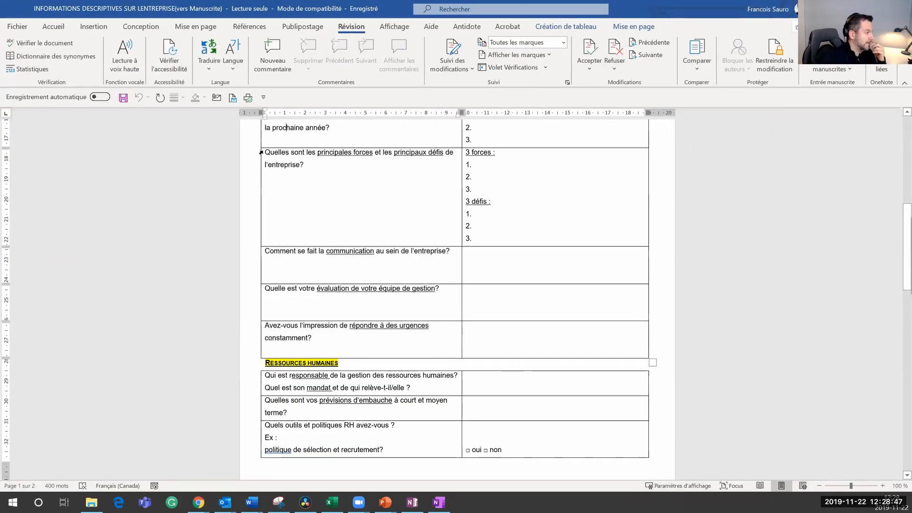
click(312, 168)
drag(305, 166, 264, 156)
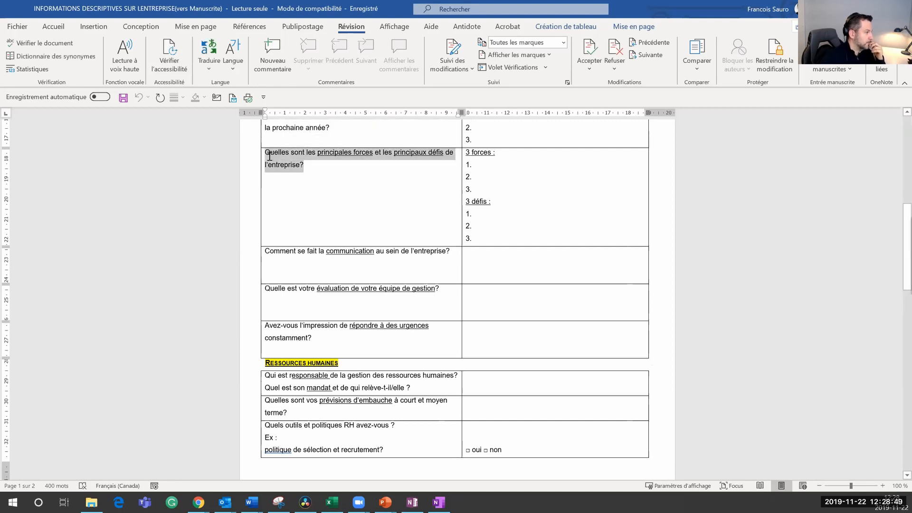
click(209, 57)
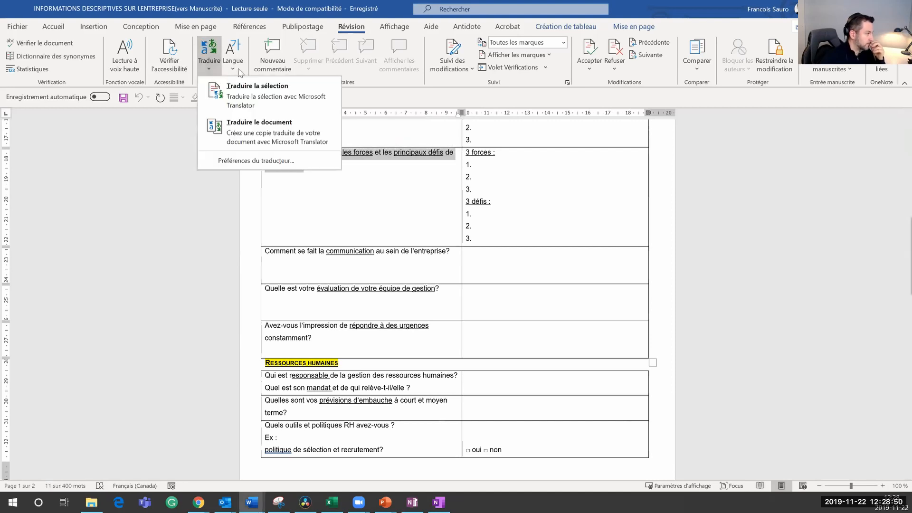
click(296, 140)
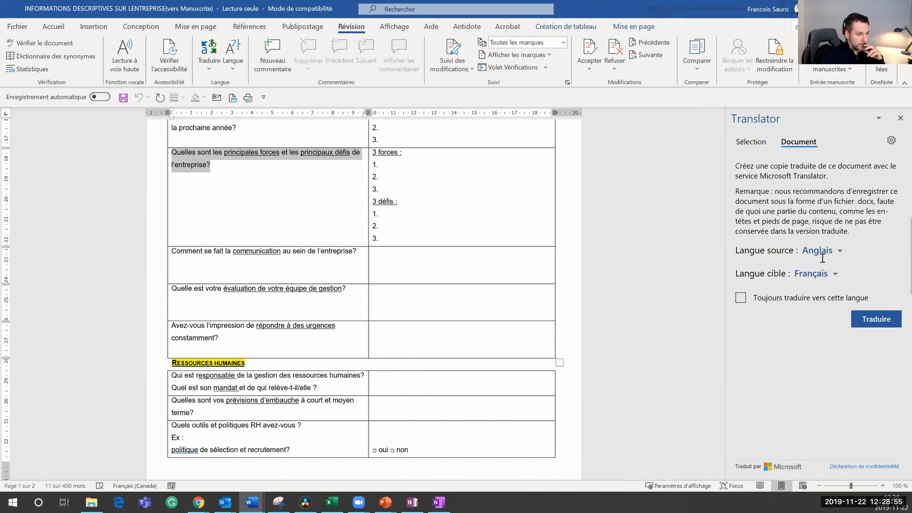
Step: Request a Français-to-Anglais document translation, then shrink Word and move it aside to reveal OneNote
click(839, 251)
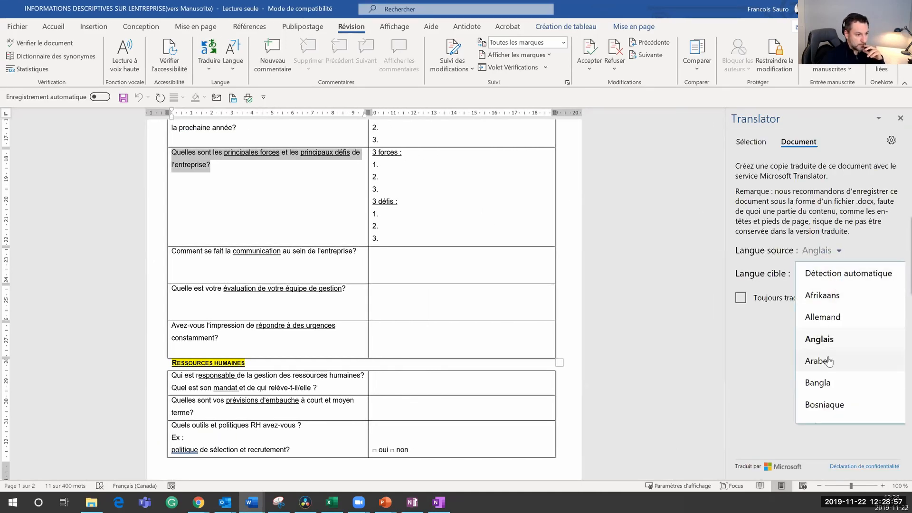
scroll(836, 366, down, 3)
scroll(835, 375, down, 5)
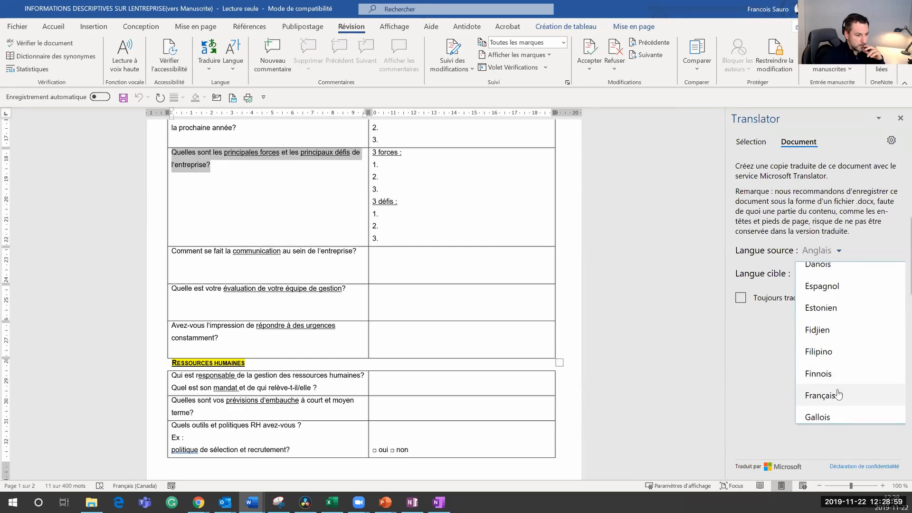
click(839, 395)
click(812, 274)
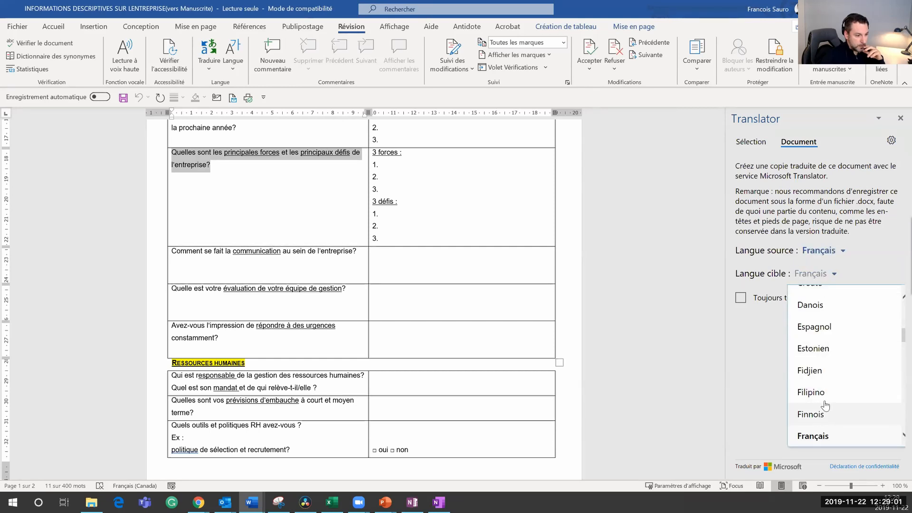
scroll(828, 405, up, 5)
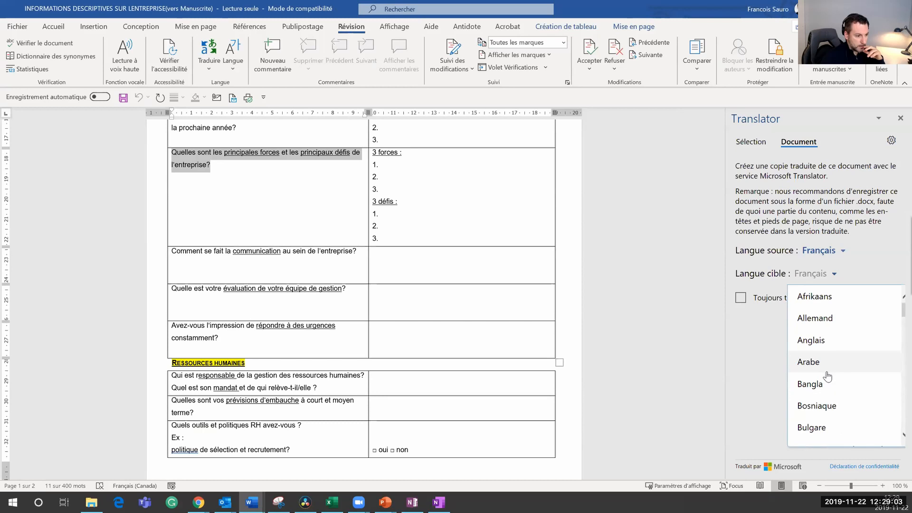
click(824, 337)
click(857, 322)
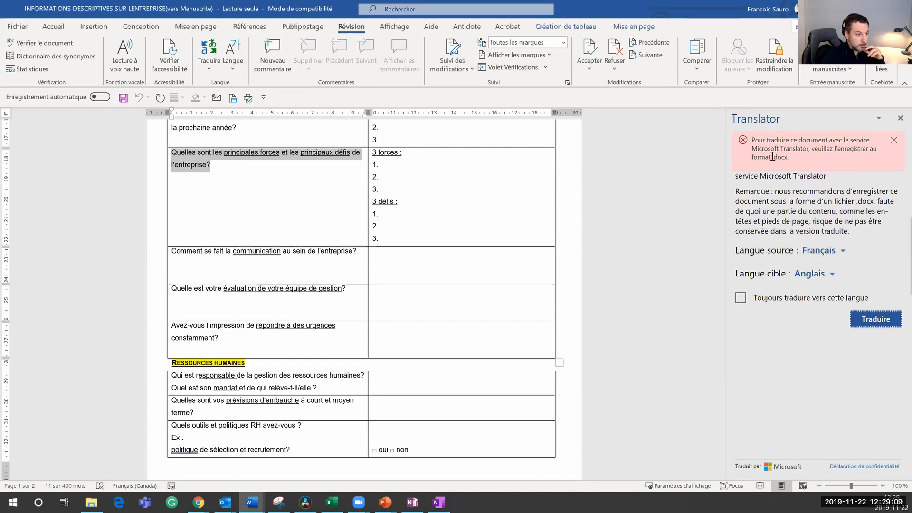
double_click(666, 14)
drag(790, 70, 911, 70)
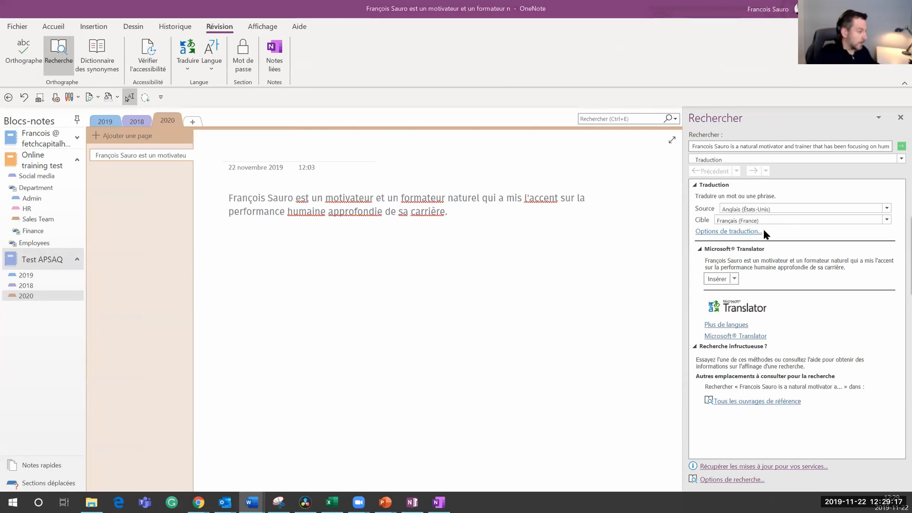
Step: Close the Rechercher translation pane, briefly open a new browser tab, then return to OneNote
click(380, 242)
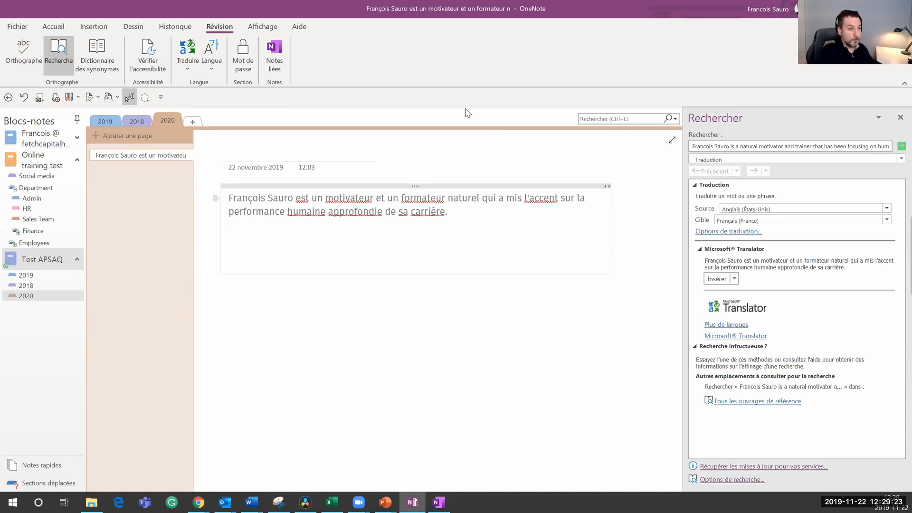
click(899, 117)
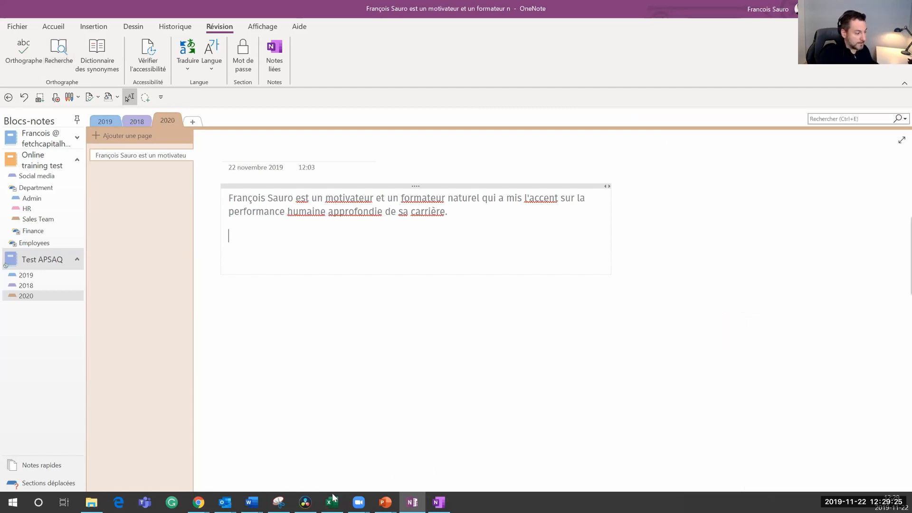
mouse_move(198, 501)
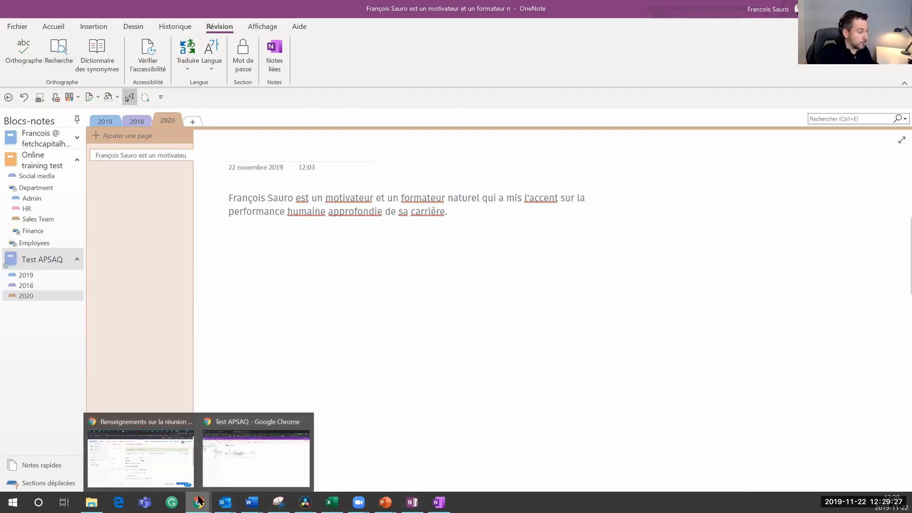
mouse_move(252, 462)
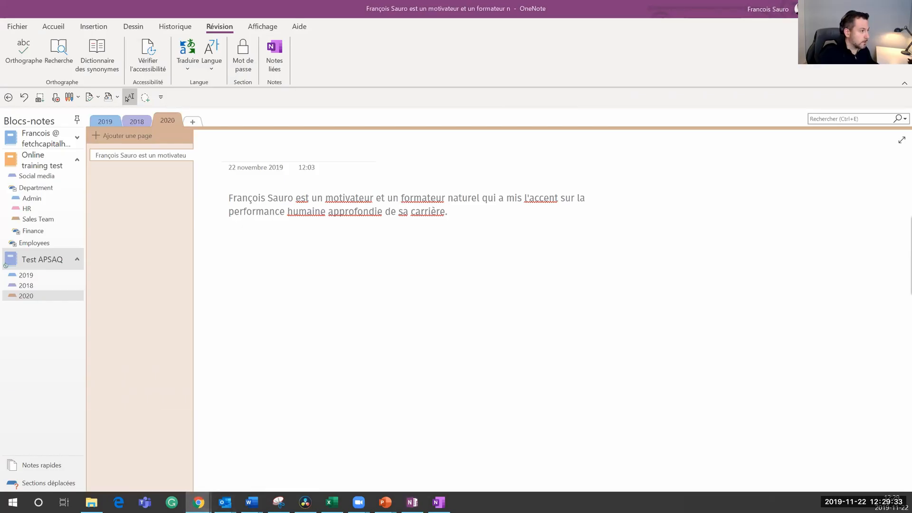
drag(455, 0, 455, 11)
click(411, 14)
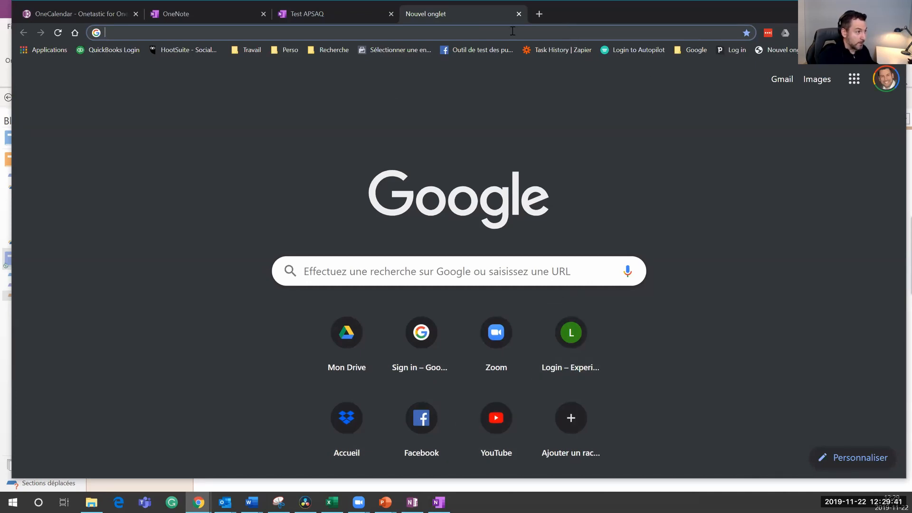
key(alt+Tab)
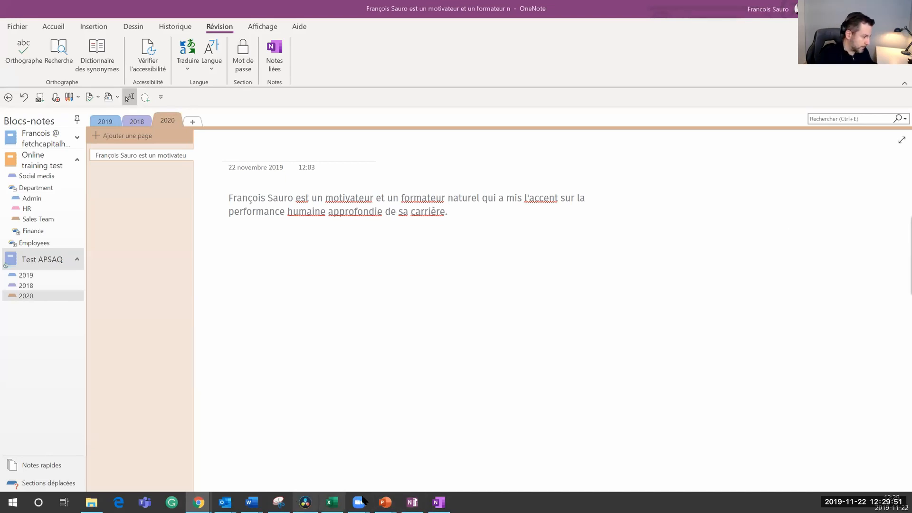
Step: Show the 'La sécurité de vos Notes' bullet on the Fonctions avancées slide, then return to OneNote
mouse_move(385, 502)
click(385, 455)
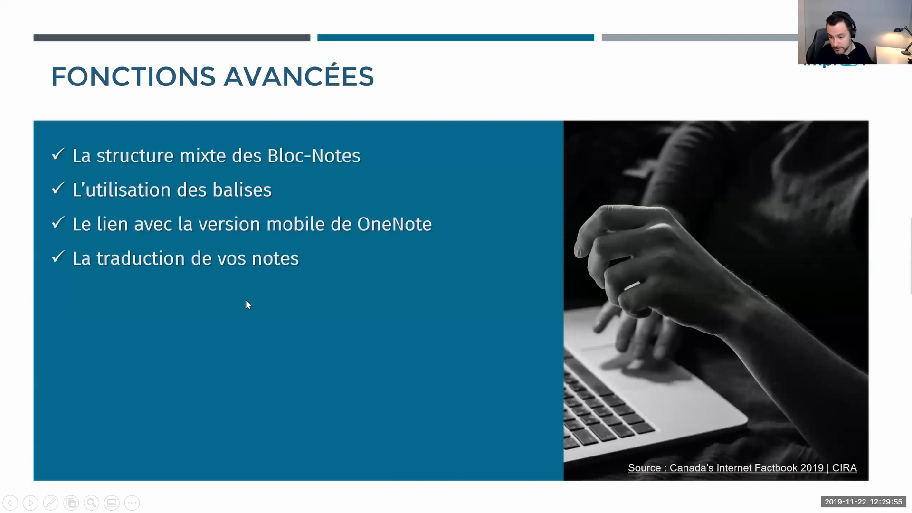
click(222, 323)
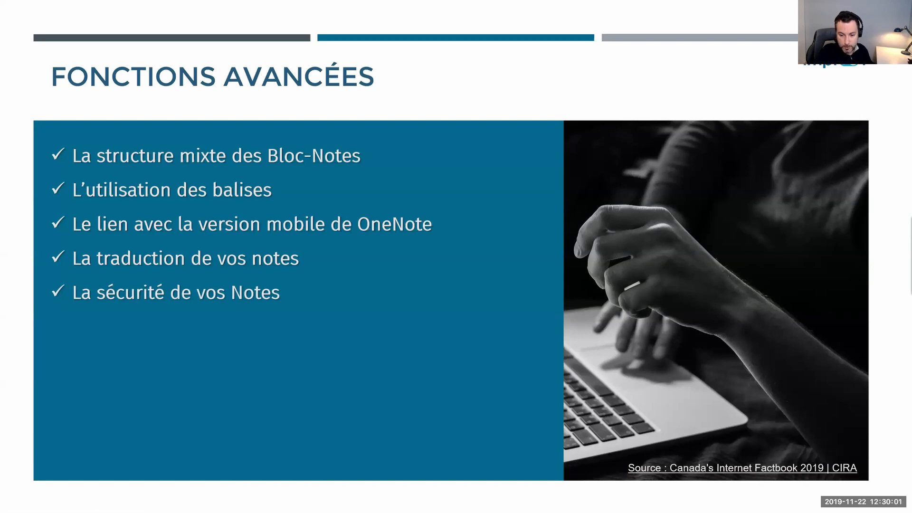
key(alt+Tab)
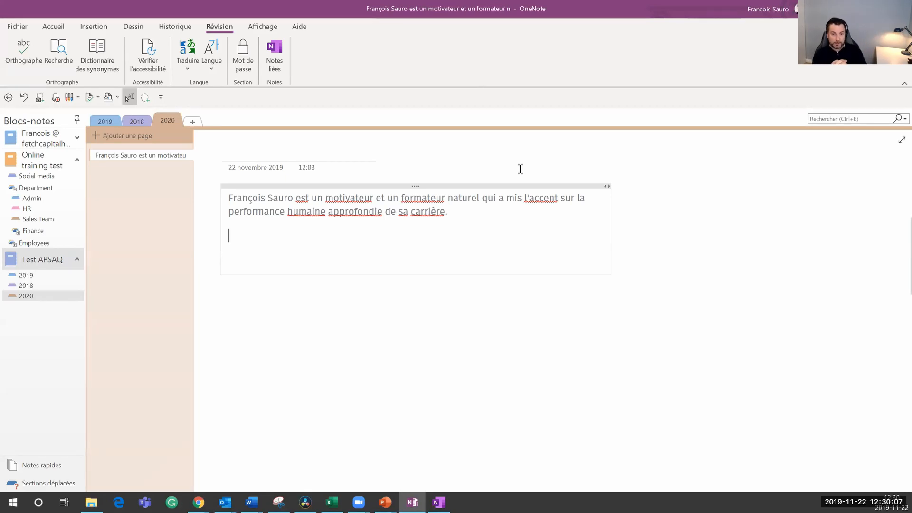
click(52, 29)
click(19, 27)
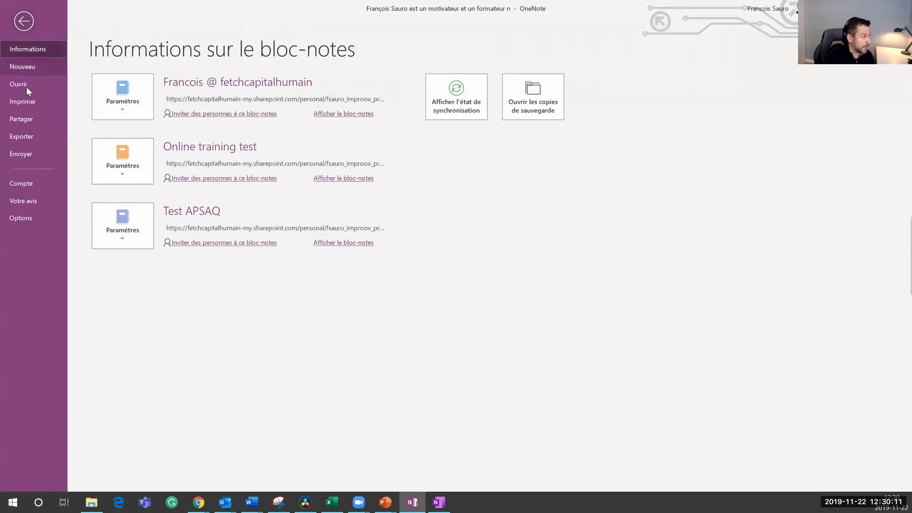
click(24, 69)
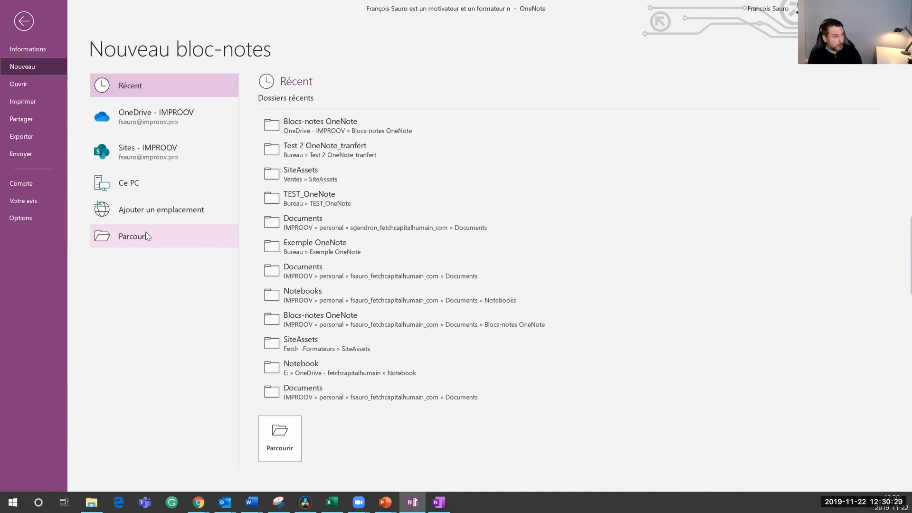
click(15, 86)
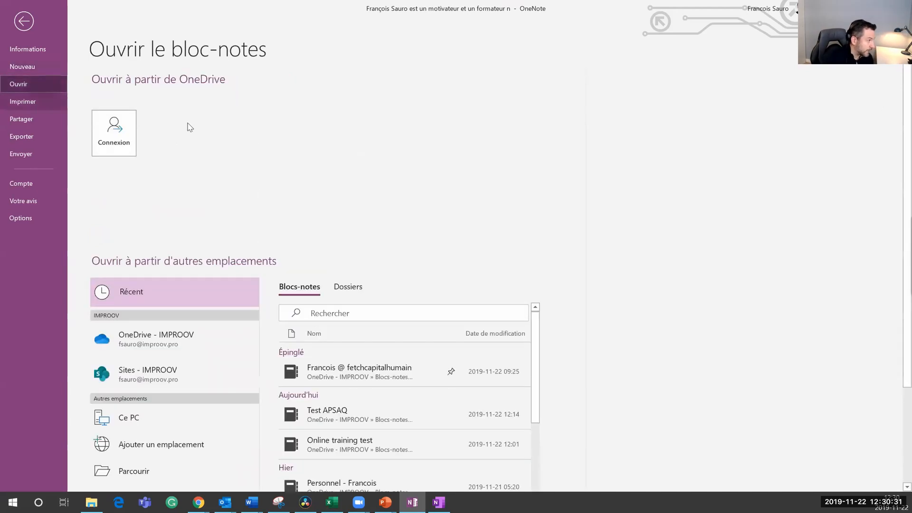
click(139, 445)
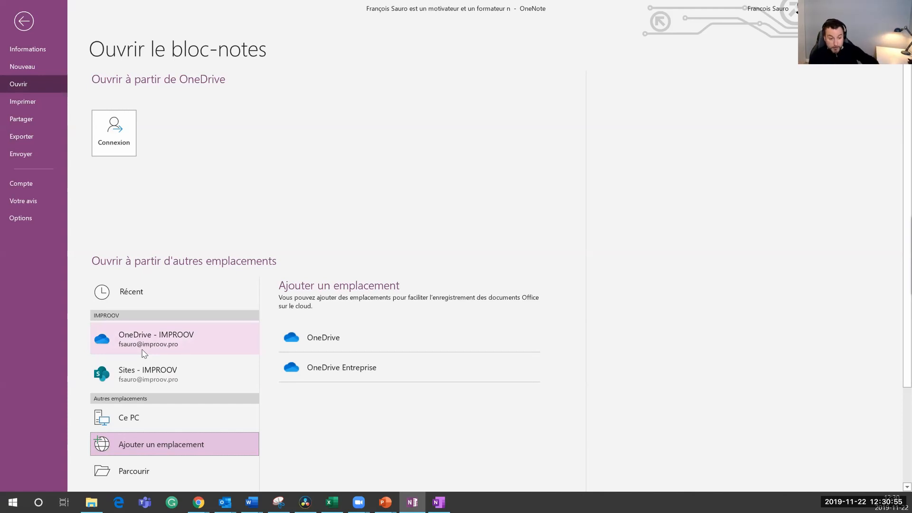
click(24, 21)
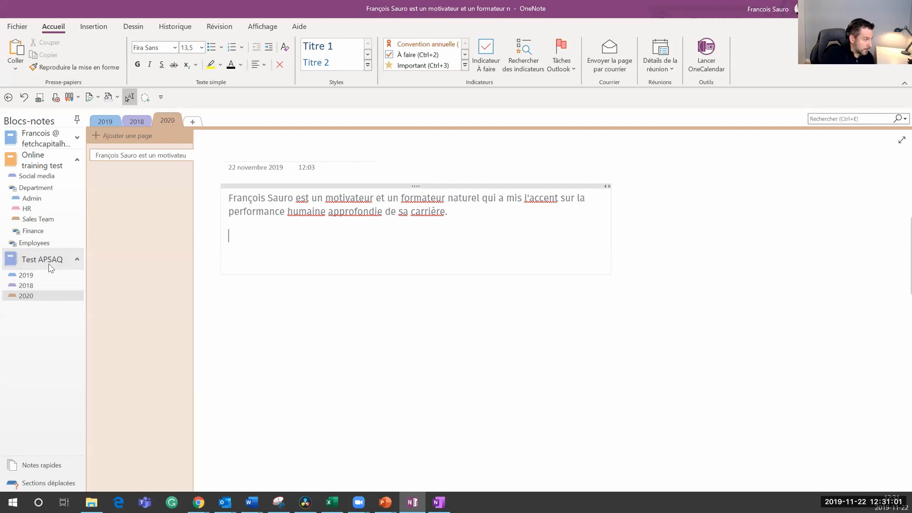
Step: Add a new section under Department and name it 'Liste de NAS'
click(27, 208)
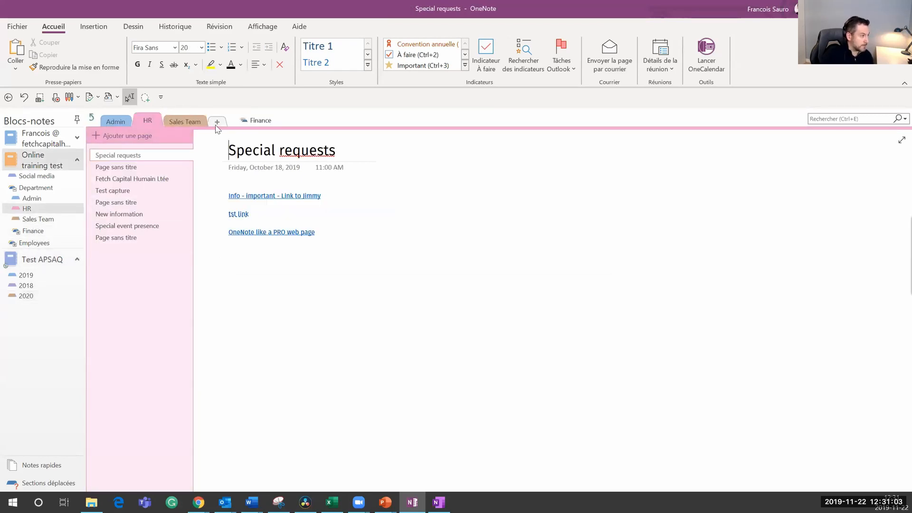
click(217, 123)
text(Listings)
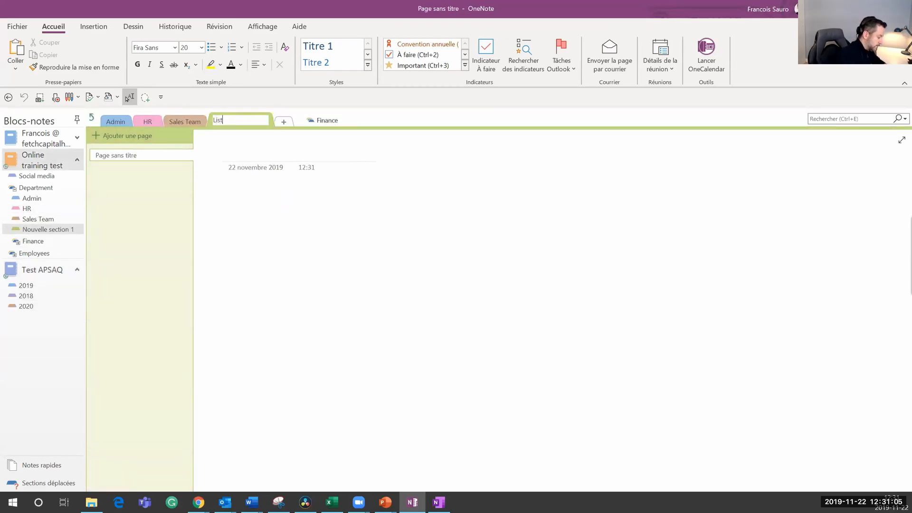
key(Return)
text(NAS)
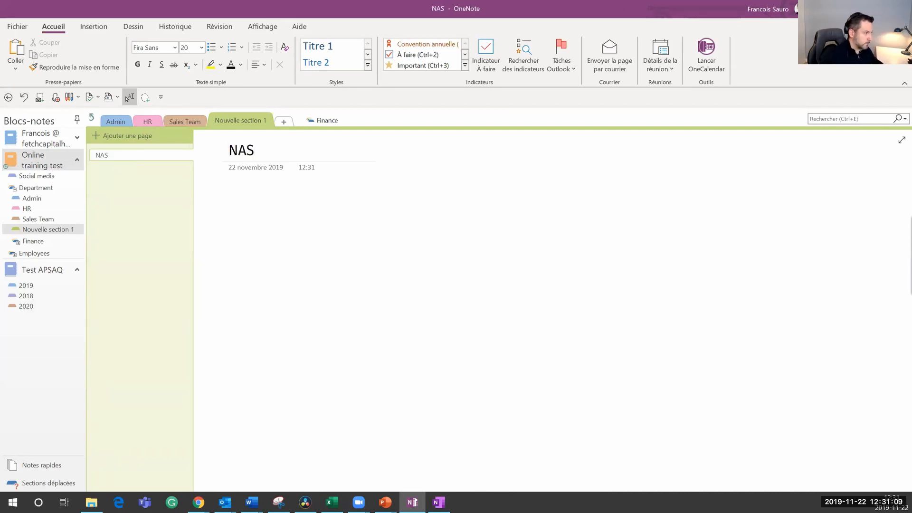
double_click(242, 119)
key(ctrl+a)
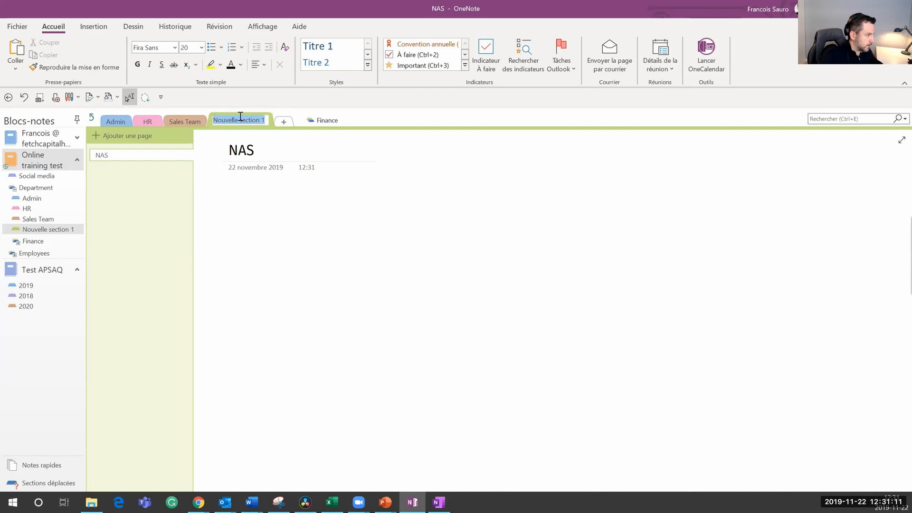
text(Liste de NAS)
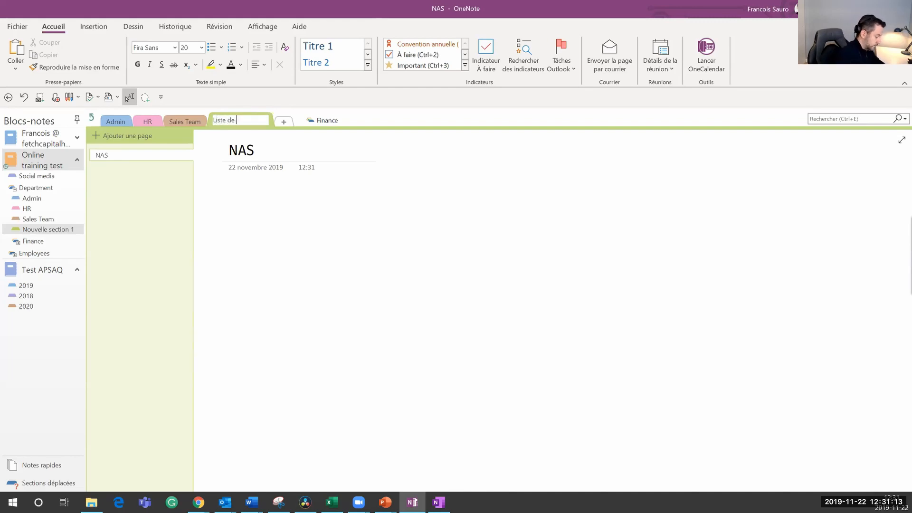
click(291, 209)
Step: Retitle the new page from 'NAS' to 'Equipe X'
double_click(250, 151)
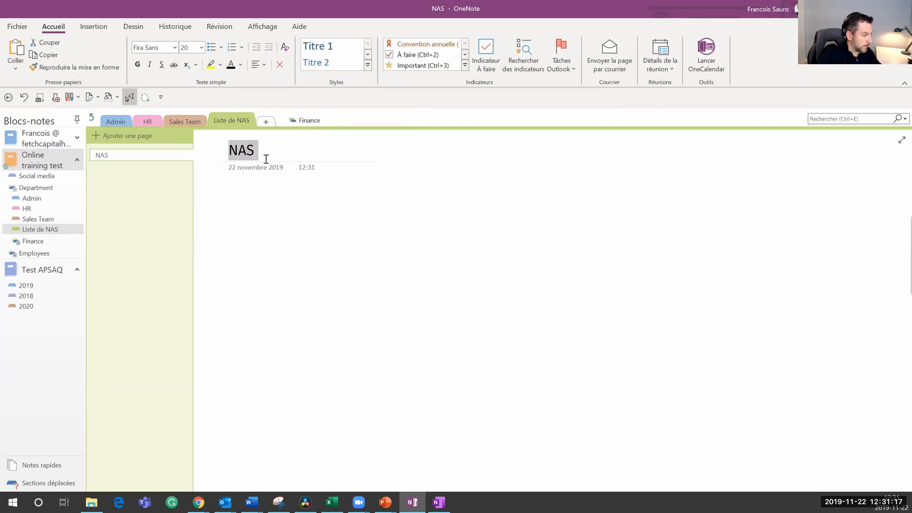
key(BackSpace)
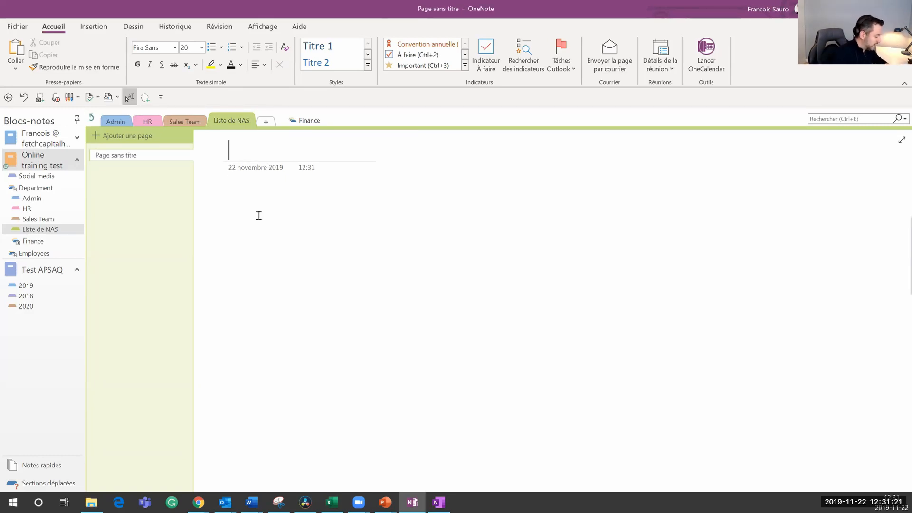
text(Equipe X)
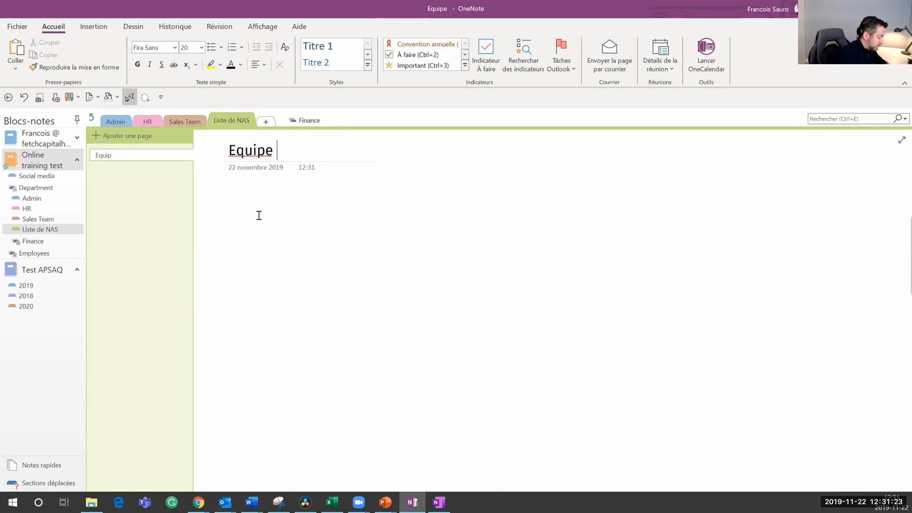
key(Return)
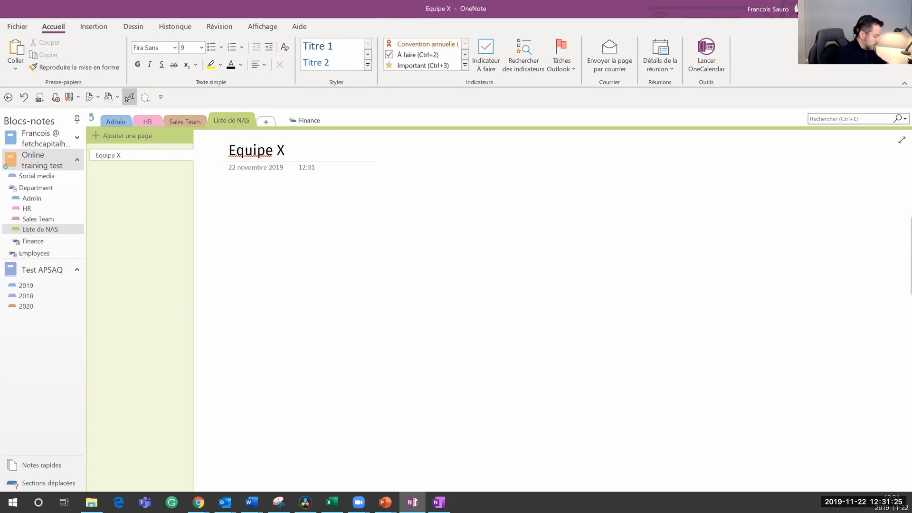
Step: Build a table headed NOM, Département and NAS with empty rows below
text(NOM)
key(Tab)
text(Département)
key(Tab)
text(NAS)
key(Tab)
key(Tab)
key(Tab)
key(Tab)
key(Tab)
key(Tab)
key(Tab)
key(Tab)
key(Tab)
key(Tab)
key(Tab)
key(Tab)
key(Tab)
key(Tab)
key(Tab)
key(Tab)
key(Tab)
key(Tab)
key(Tab)
key(Tab)
key(Tab)
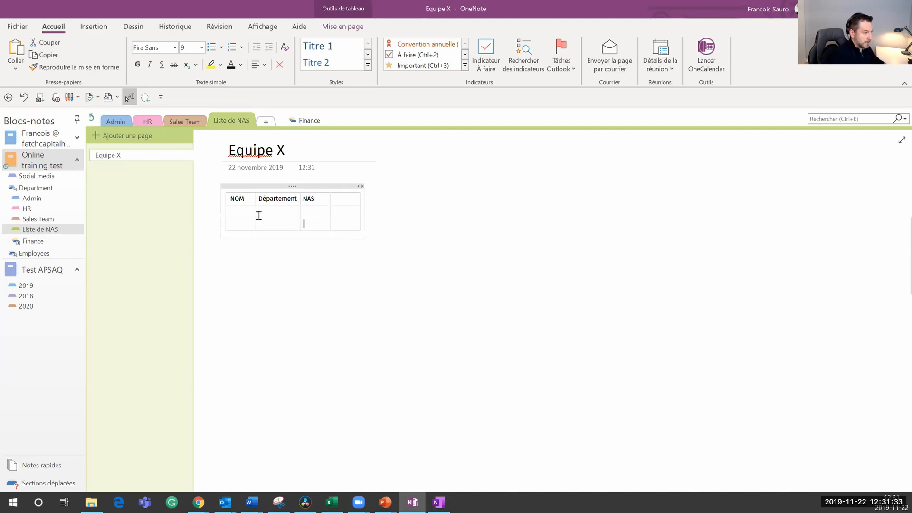
key(Tab)
key(Tab)
key(Tab)
key(Tab)
key(Tab)
key(Tab)
key(Tab)
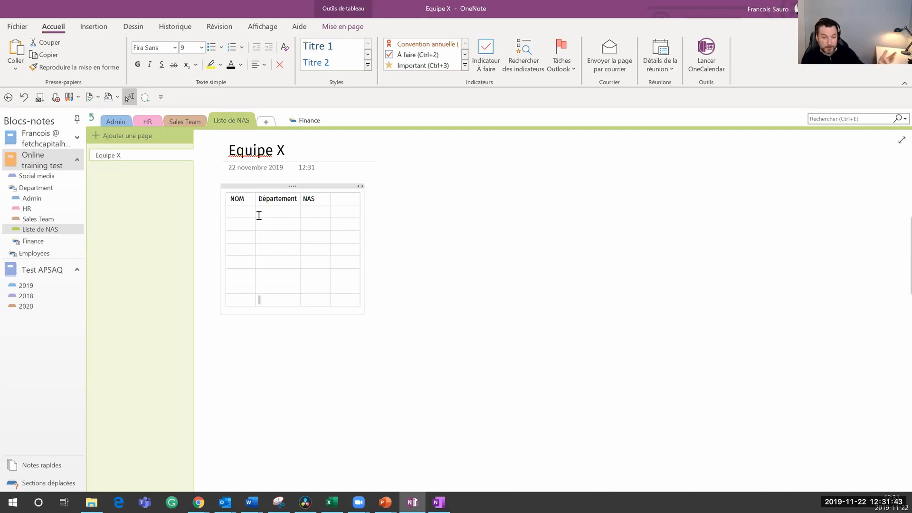
Step: Set a password on the Liste de NAS section, entering it and confirming it
right_click(228, 116)
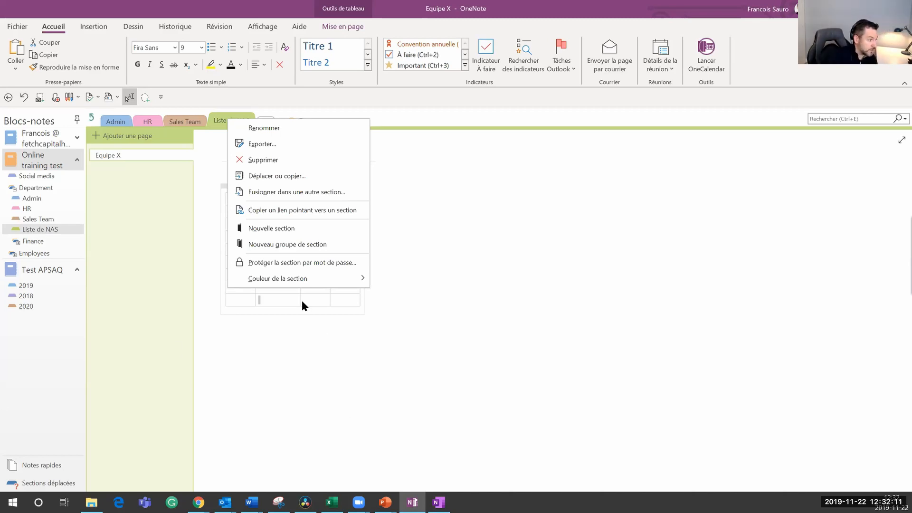
click(300, 263)
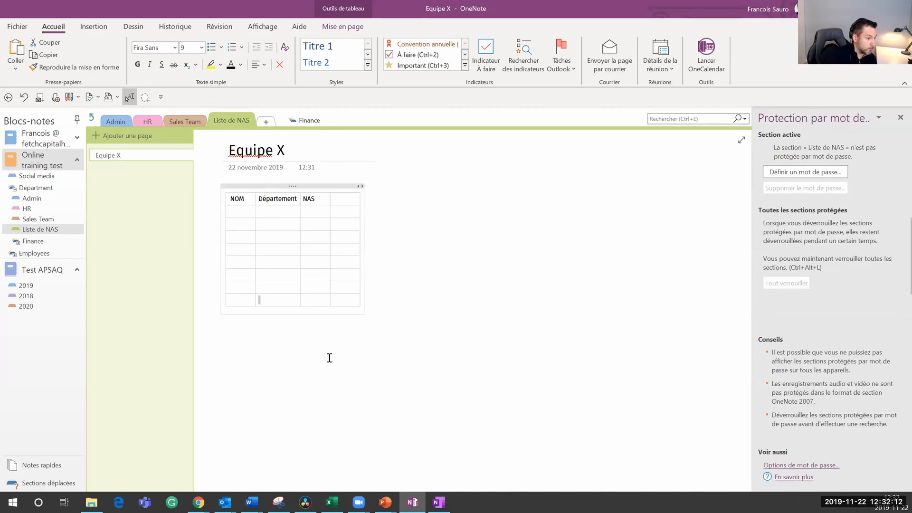
click(788, 172)
text(abc)
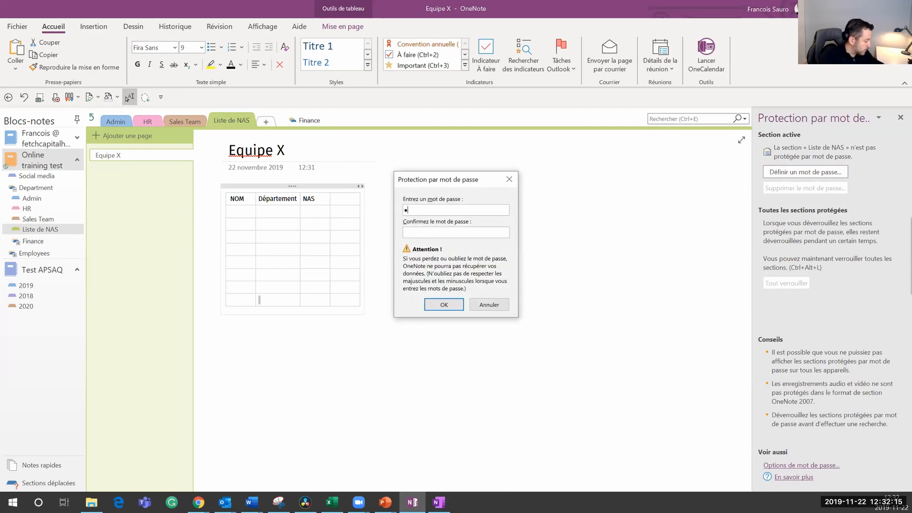
text(de)
click(479, 233)
text(abcde)
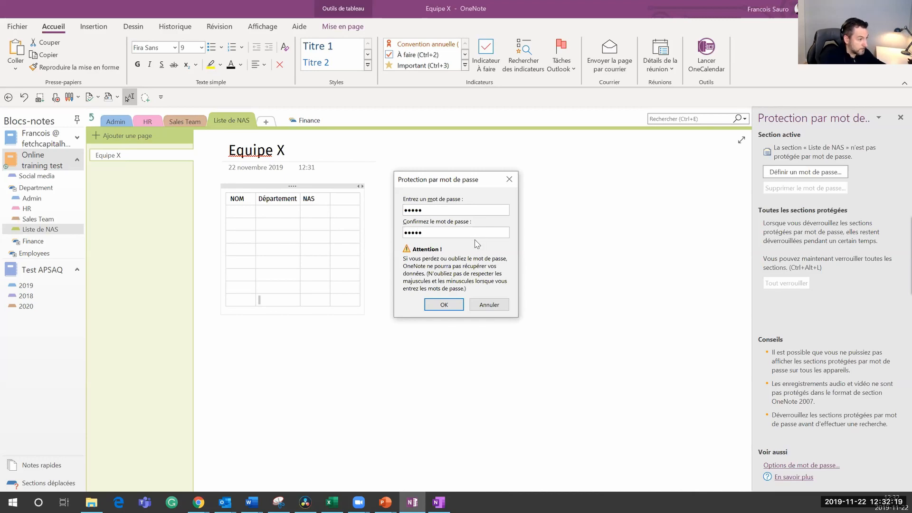
key(BackSpace)
key(BackSpace)
key(BackSpace)
key(BackSpace)
key(BackSpace)
text(abcde)
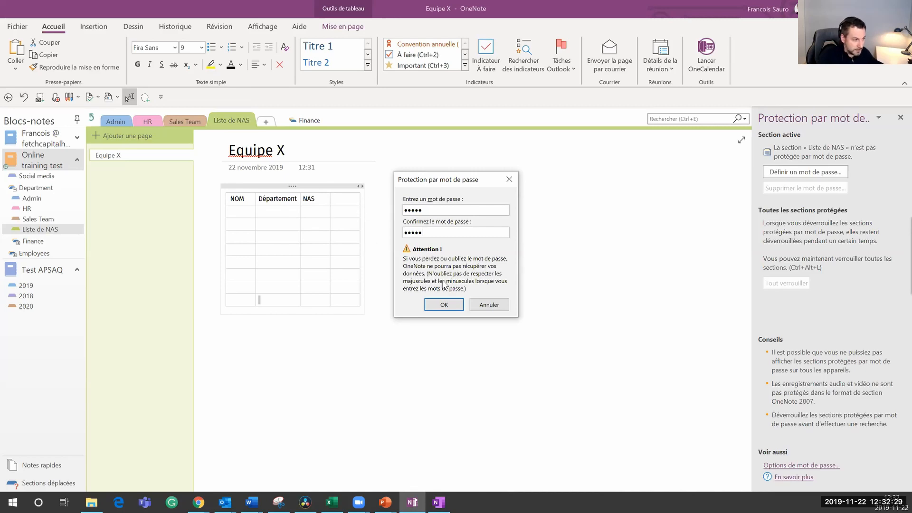
click(444, 305)
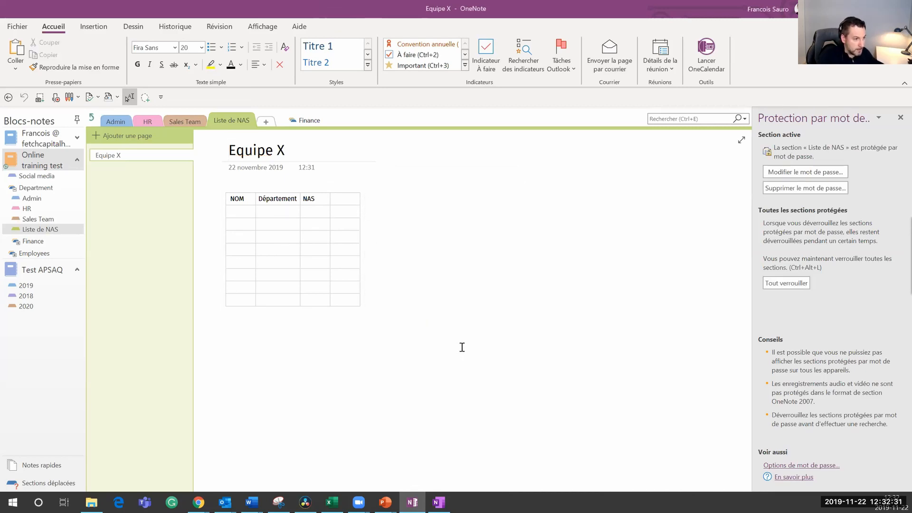
Step: Lock all protected sections, then reopen Liste de NAS by entering its password
click(786, 283)
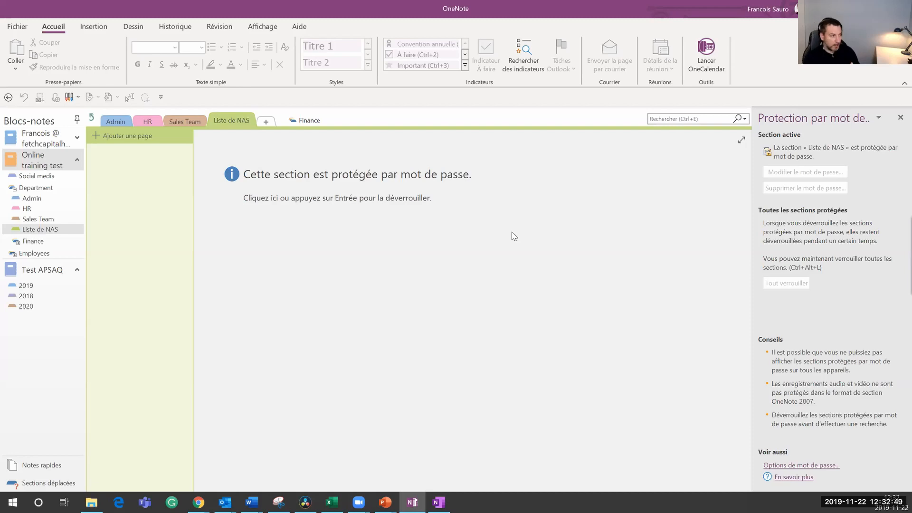
click(316, 199)
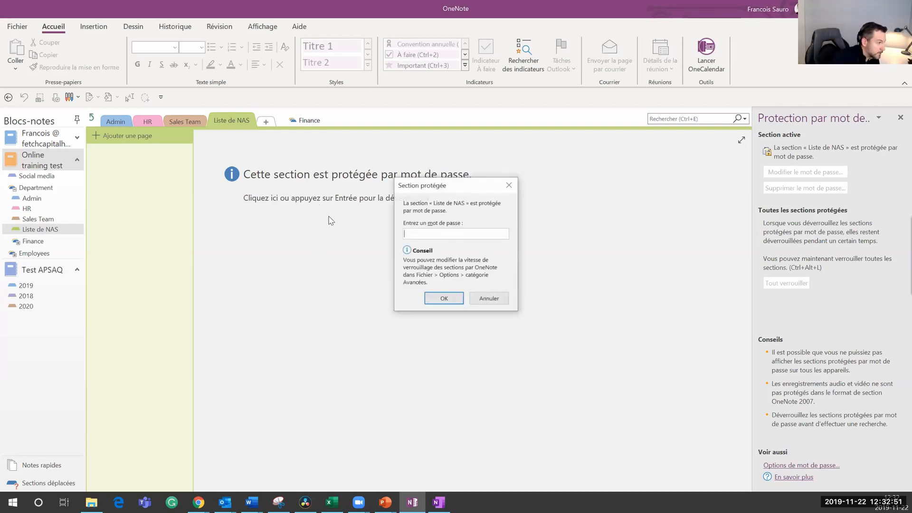
text(•••••)
key(Return)
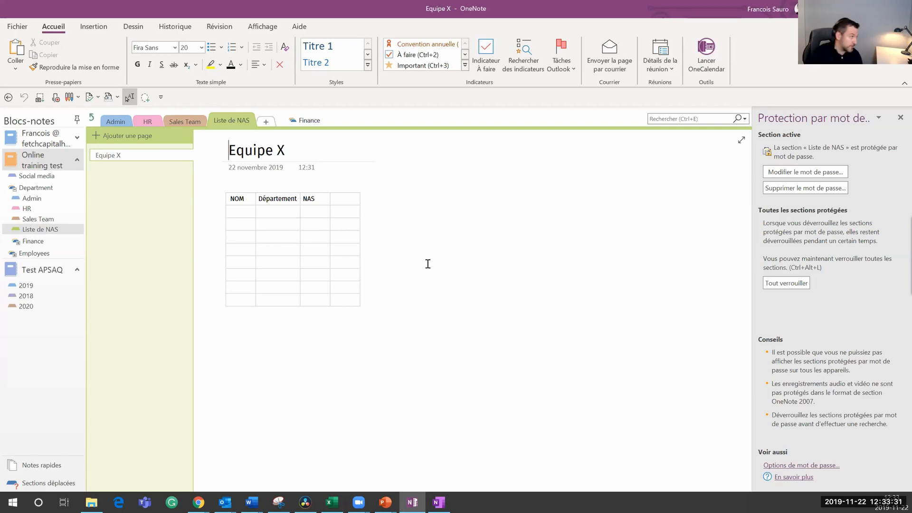
click(17, 26)
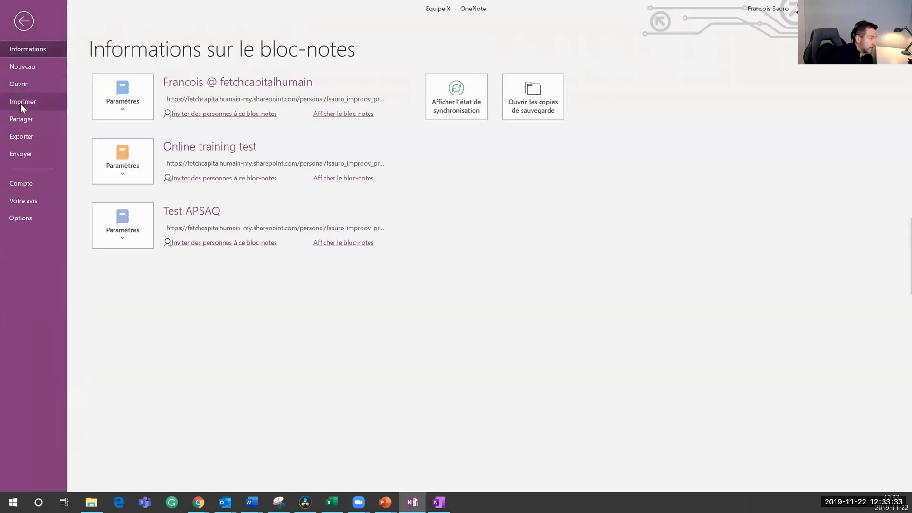
click(200, 115)
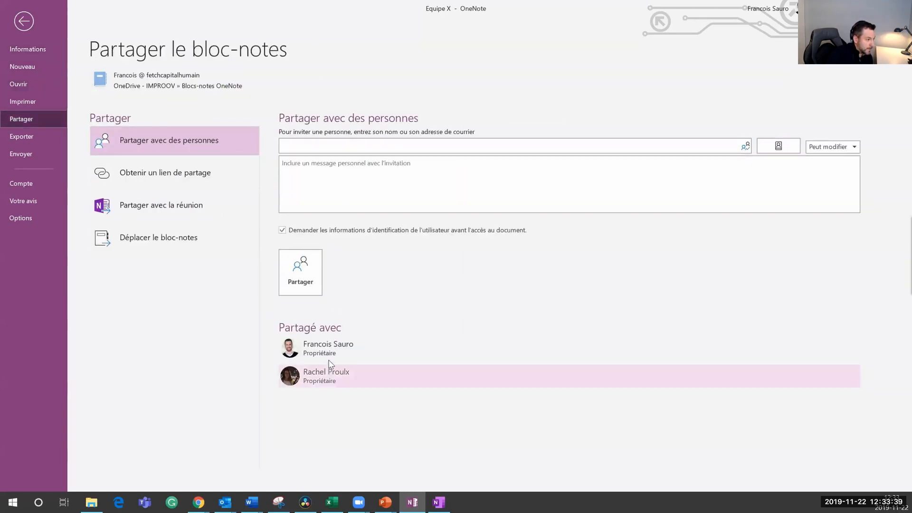
mouse_move(349, 377)
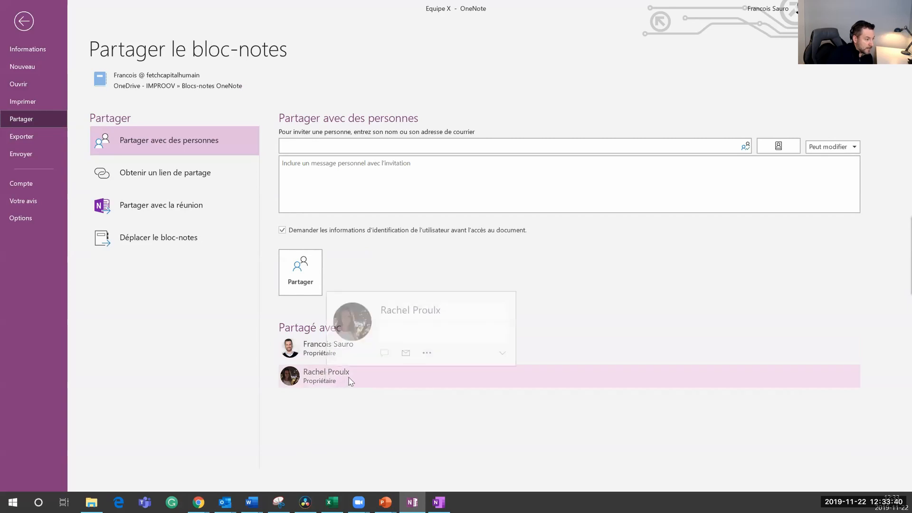
right_click(459, 380)
click(423, 407)
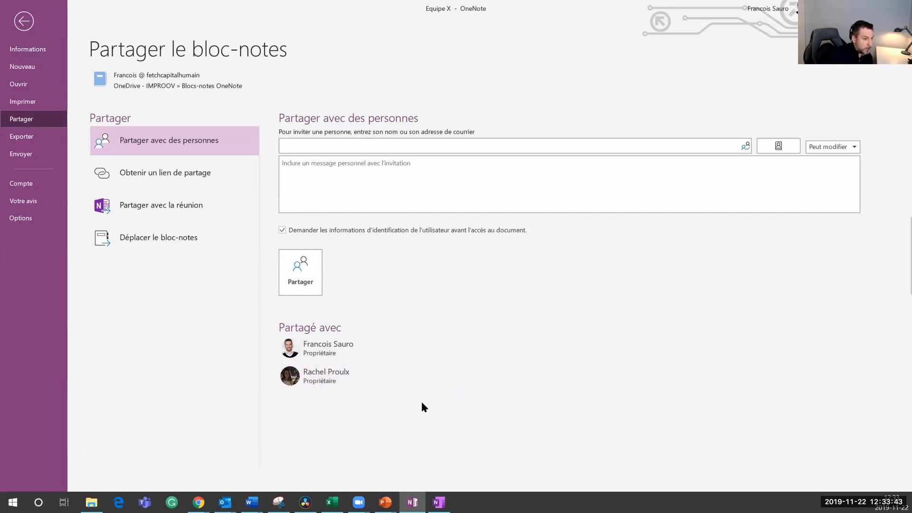
click(841, 147)
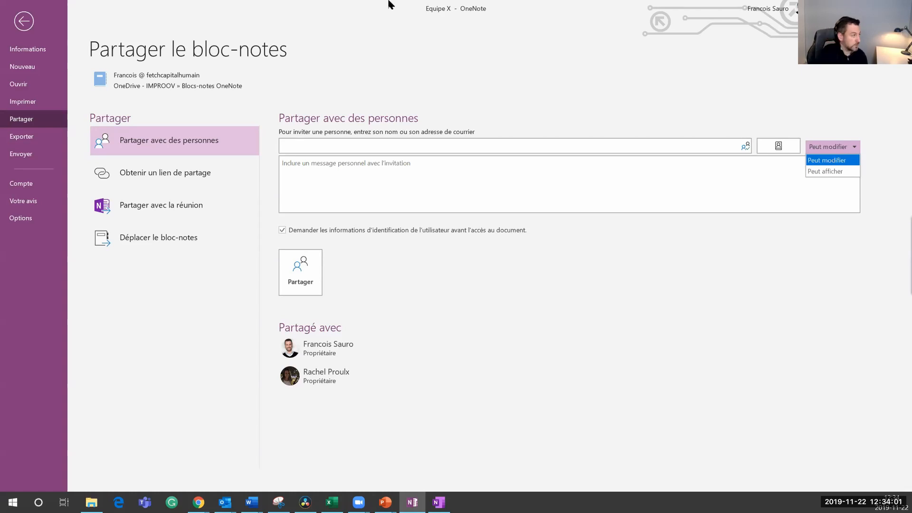
click(26, 24)
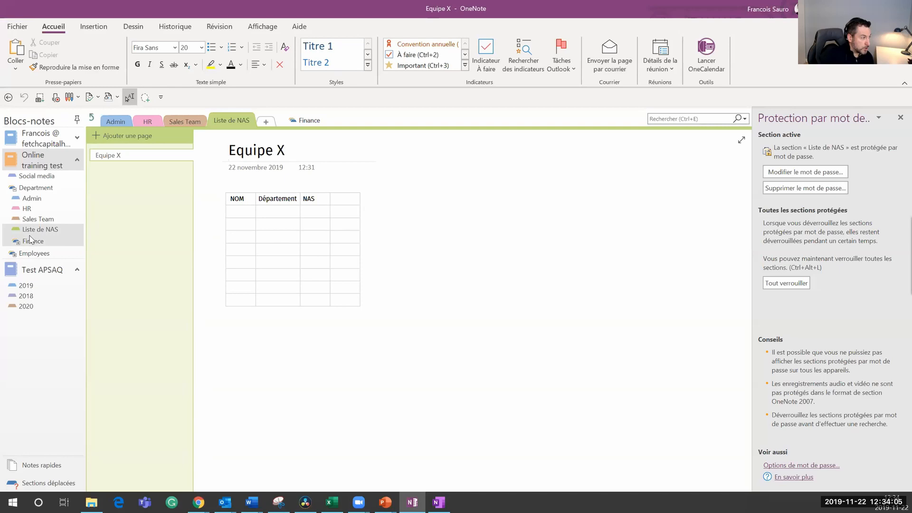
click(30, 219)
click(27, 209)
click(29, 198)
click(28, 209)
click(30, 218)
click(39, 230)
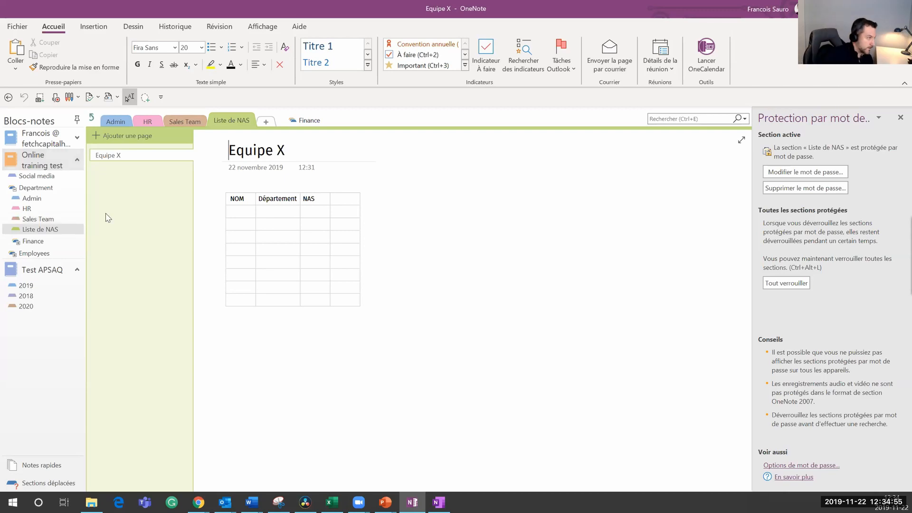
Step: Write 'SVP réviser et donner des commentaires ici :' below the NAS table, then start a new line
click(336, 293)
text(SVP réviser)
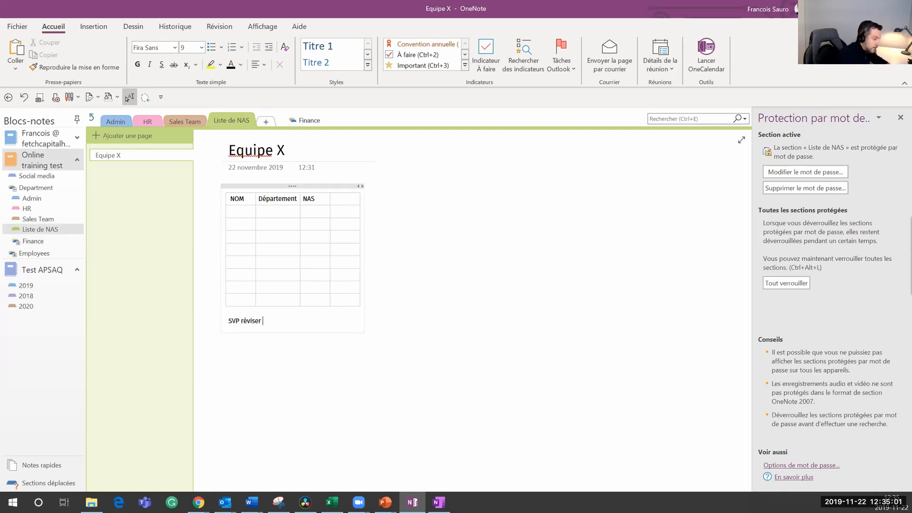
text( et donner des commentaires)
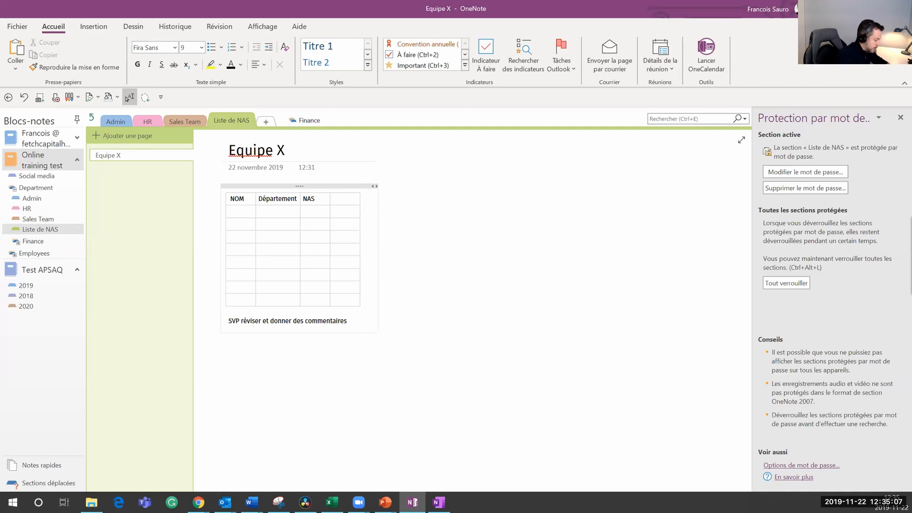
text( ici :)
key(Return)
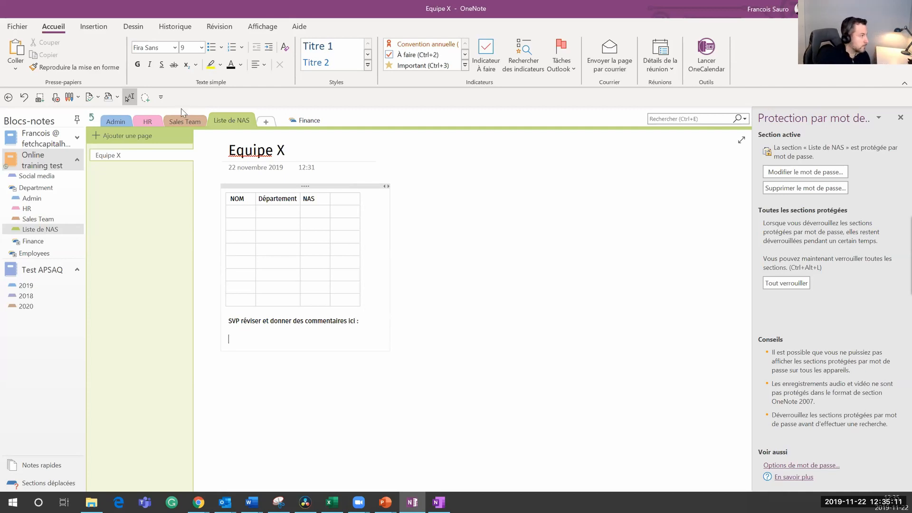
Step: Insert a link to the ARIHQ - IMPROOV proposition - septembre 2019 PDF from Documents
click(93, 26)
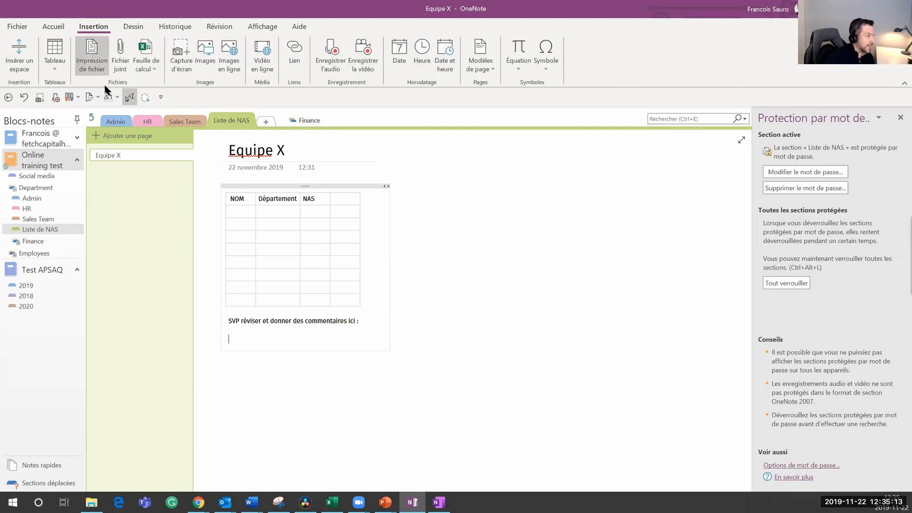
click(295, 62)
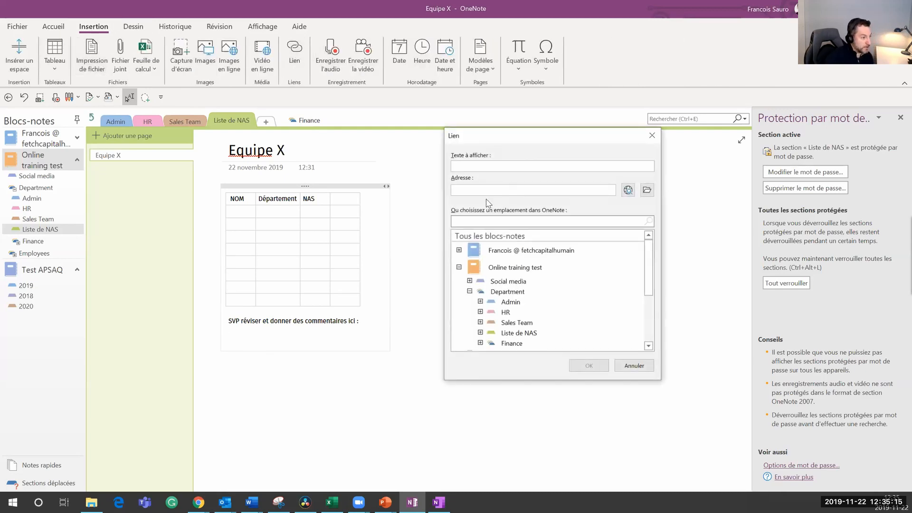
click(647, 190)
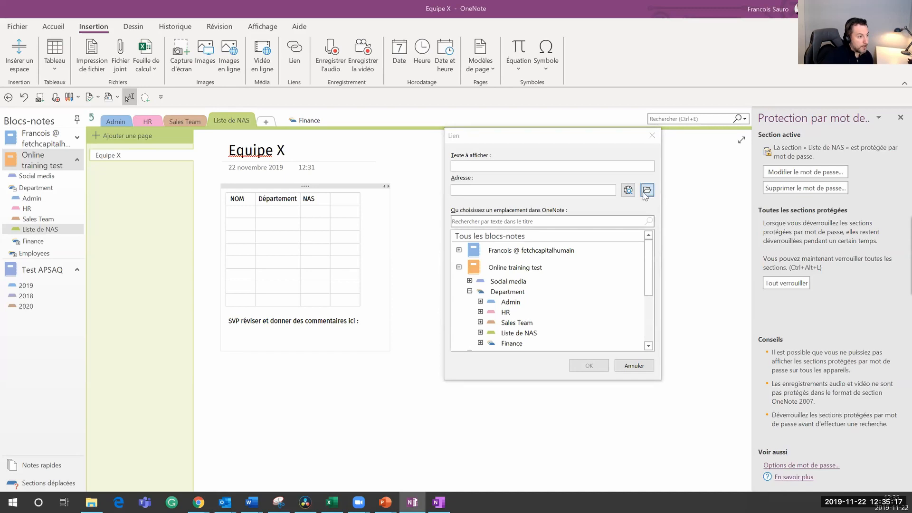
click(630, 229)
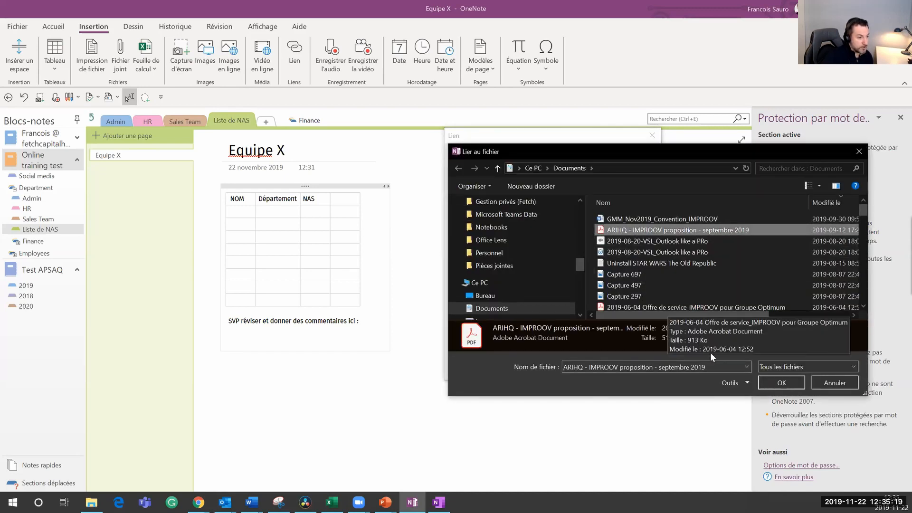
click(784, 380)
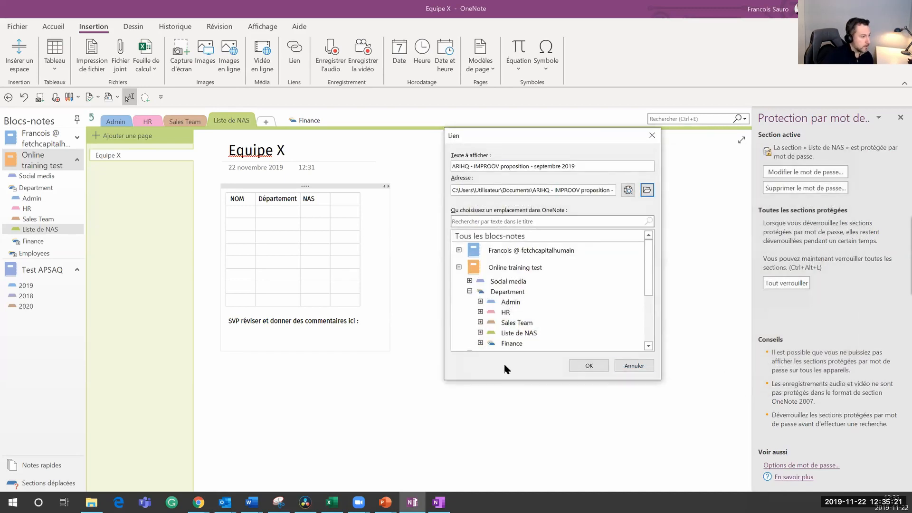
click(589, 366)
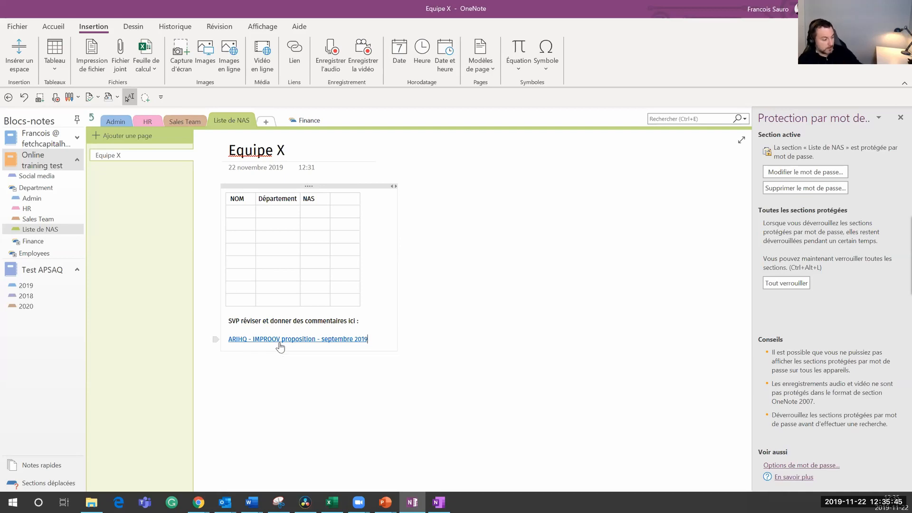
key(Return)
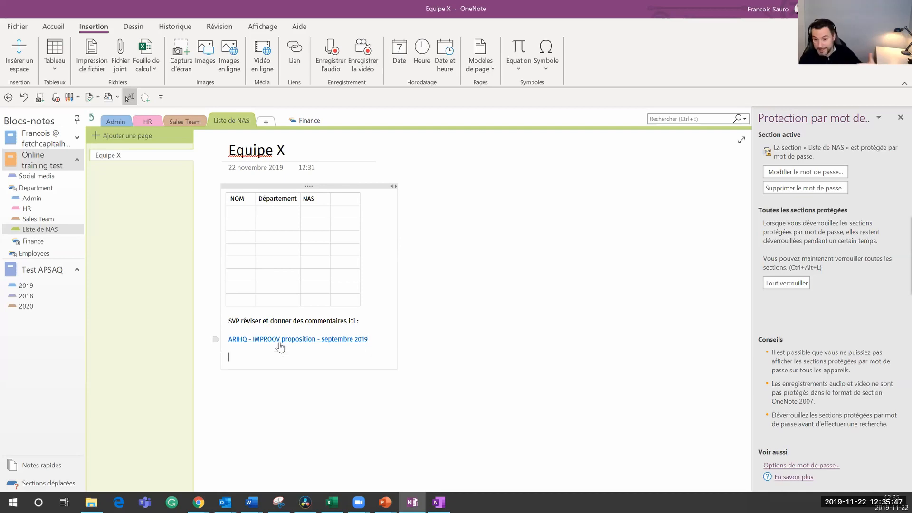
Step: Type three lines of random text such as 'Jasdh lfkajshdf adsf' under the link
text(Jasdh lfkajshdf adsf)
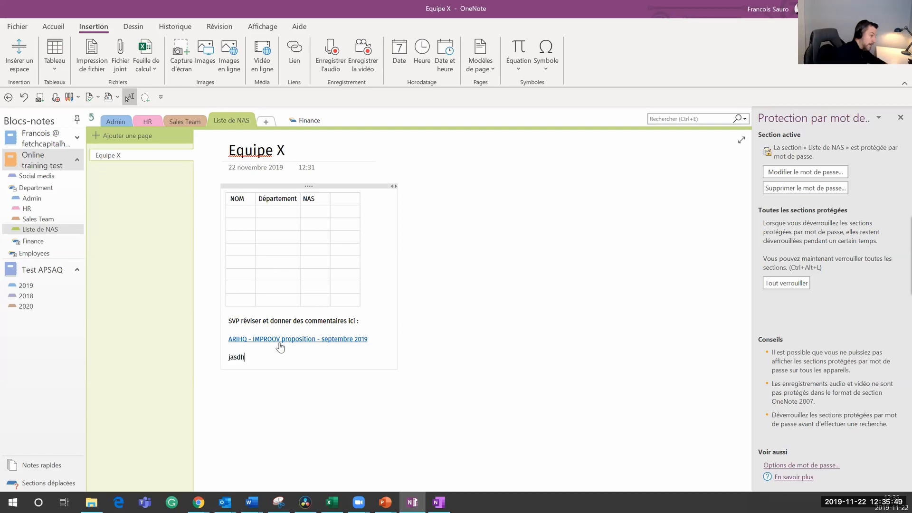
key(Return)
text(A dskf)
key(Return)
text(Aksjdfjhasdf;)
text(ask d)
key(Return)
text(`;f)
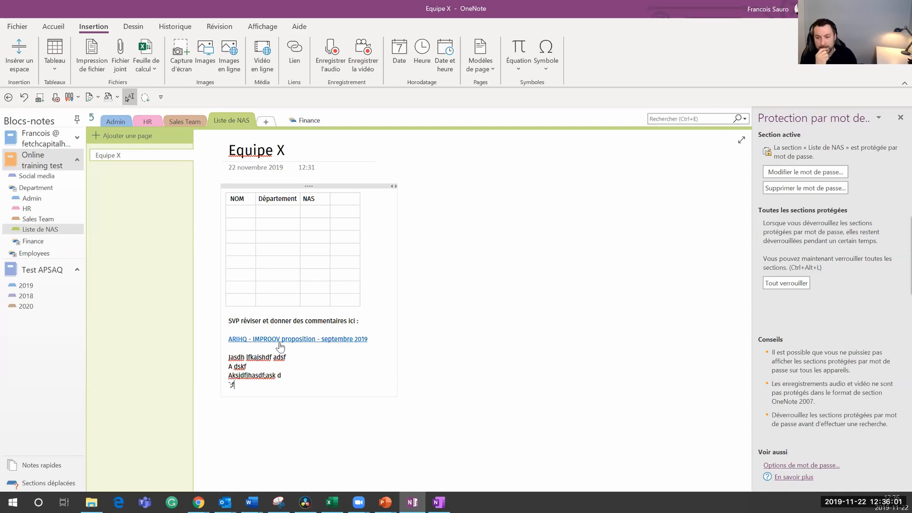
key(BackSpace)
key(BackSpace)
key(Return)
key(Return)
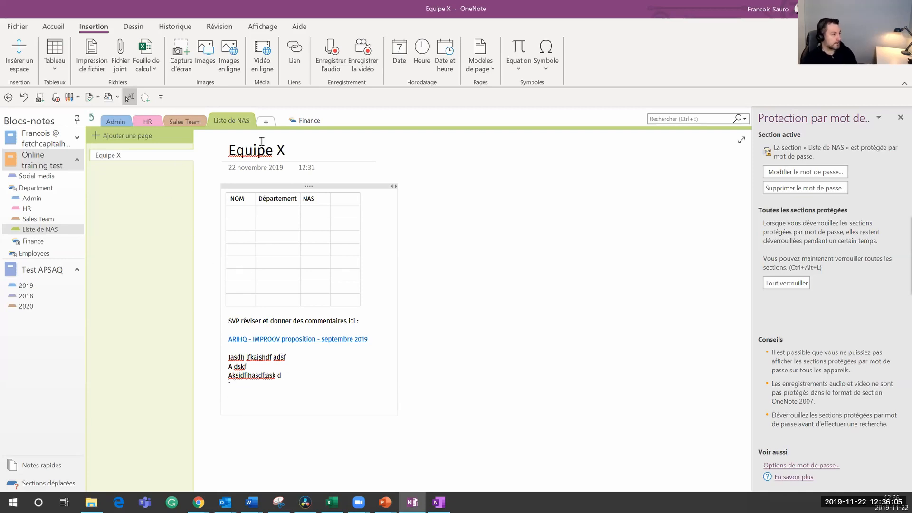
Step: Start a new link targeting the PhotoshopPrefsManager log file in Documents\Adobe
click(288, 57)
click(647, 190)
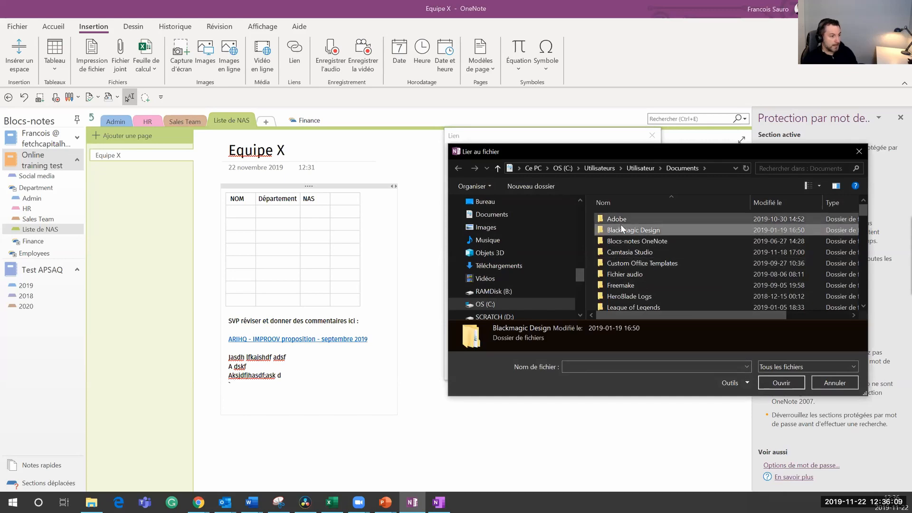
click(625, 218)
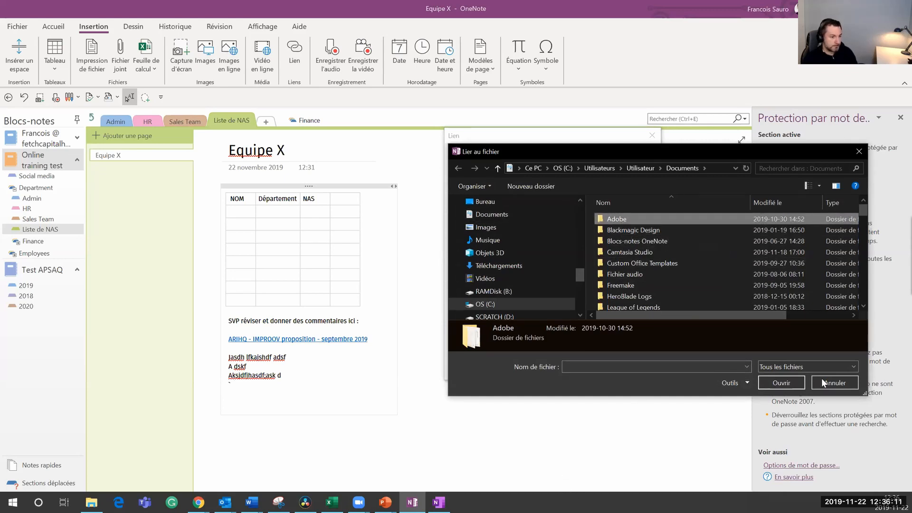
click(787, 383)
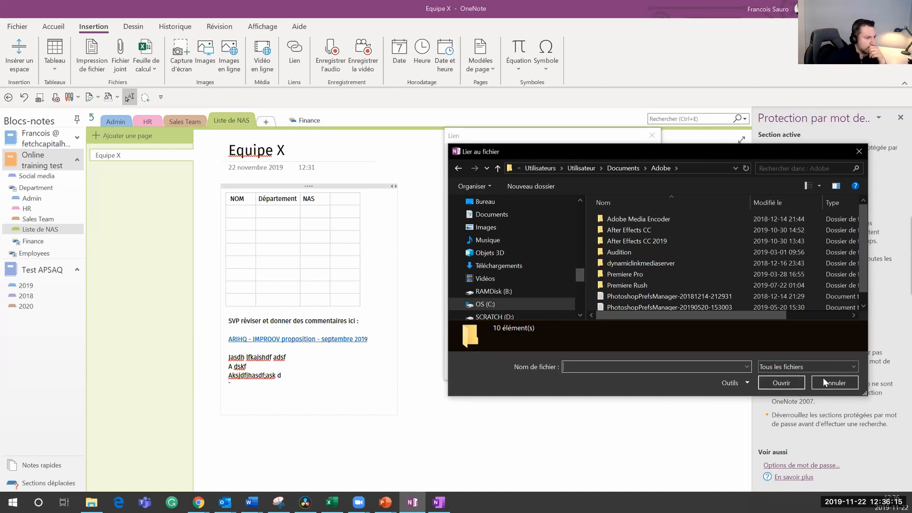
click(637, 296)
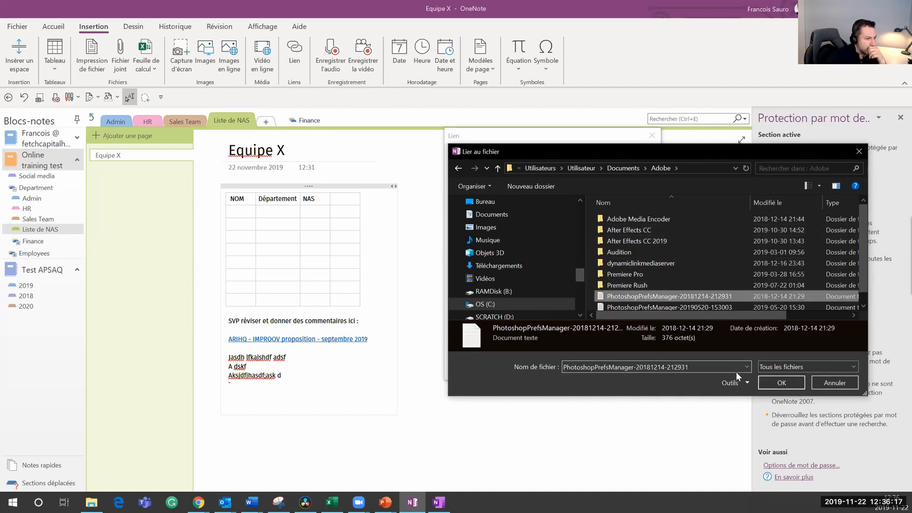
click(781, 383)
Step: Set the display text to 'test dossiers', trim the address to the Adobe folder, and insert it
click(552, 190)
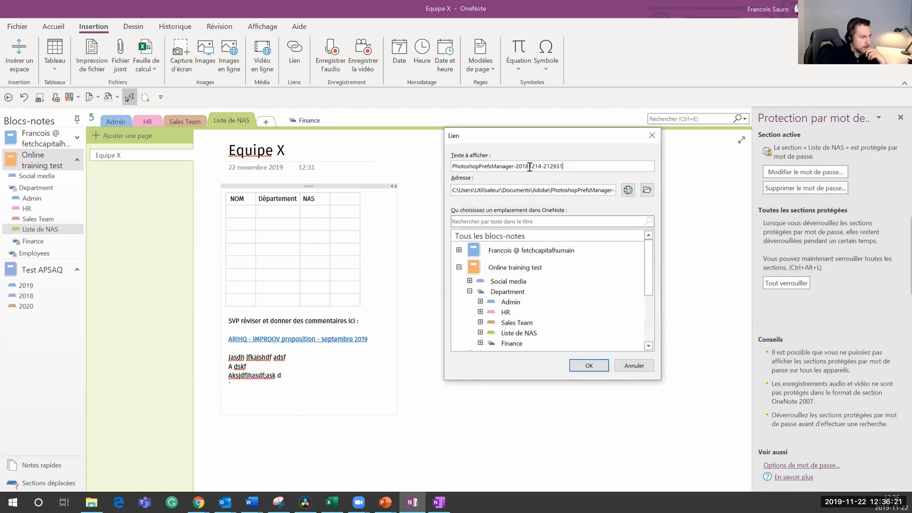
key(shift+Tab)
text(test  d)
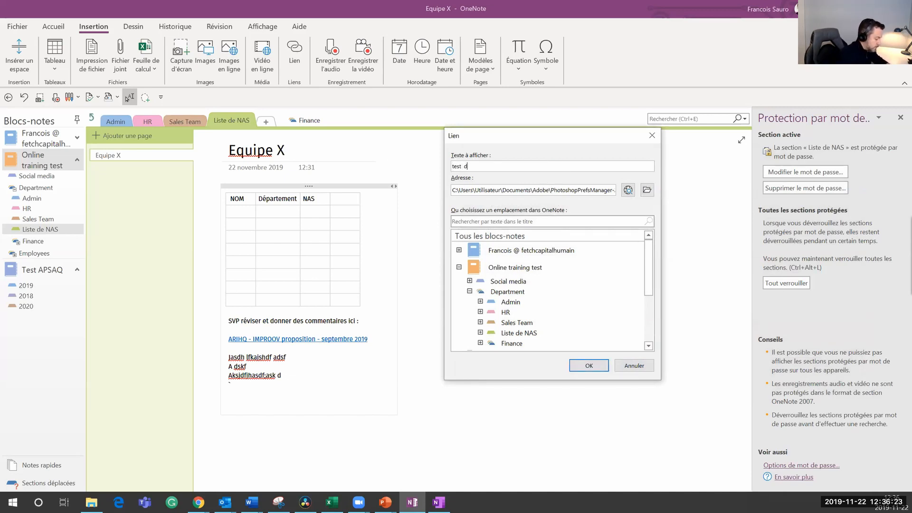
text(opsiers)
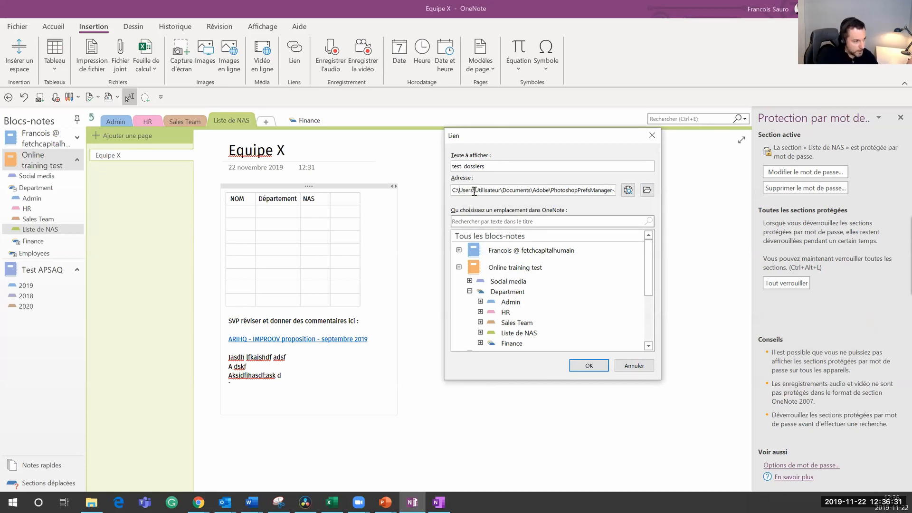
drag(474, 190, 651, 192)
click(580, 190)
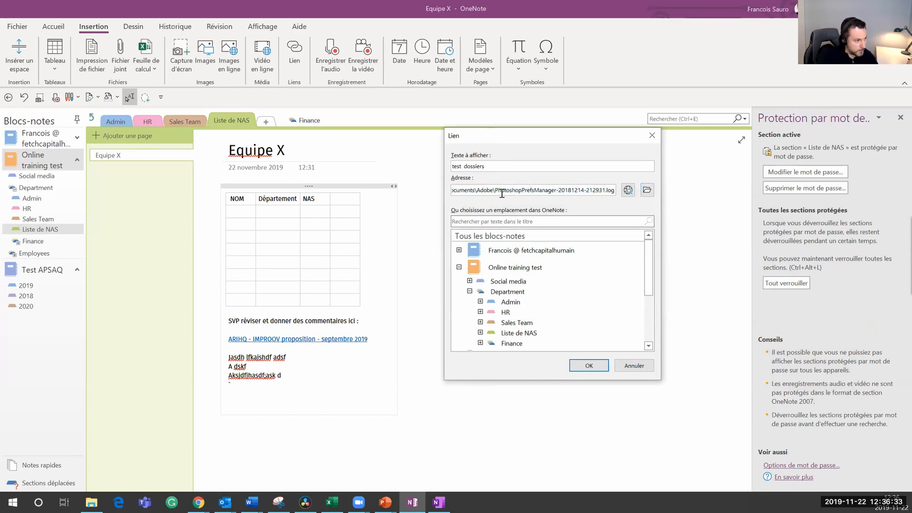
drag(497, 190, 677, 204)
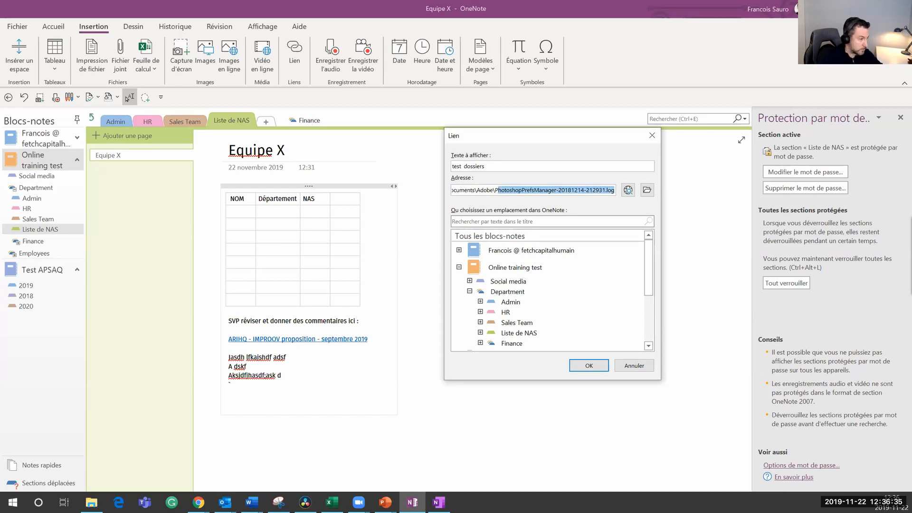
key(BackSpace)
click(590, 366)
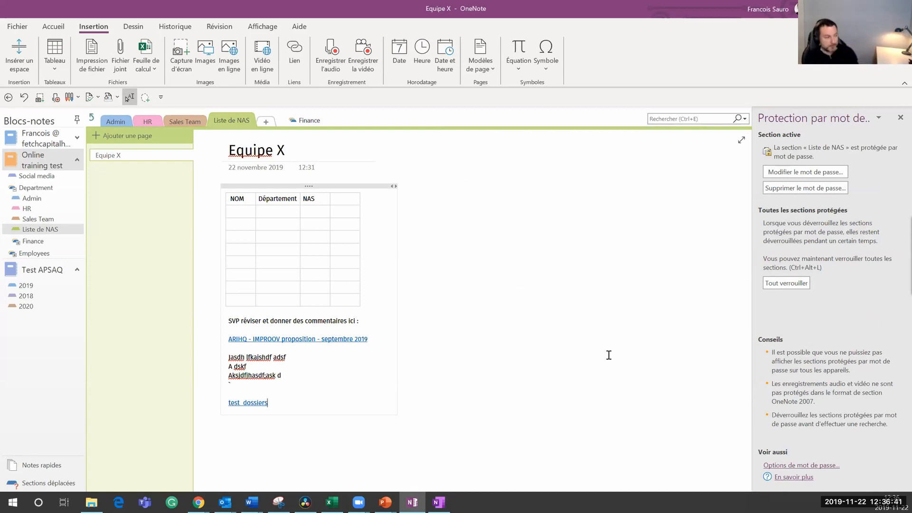
Step: Test the 'test dossiers' link by opening the Adobe folder, then close it and return to PowerPoint
click(245, 405)
click(486, 311)
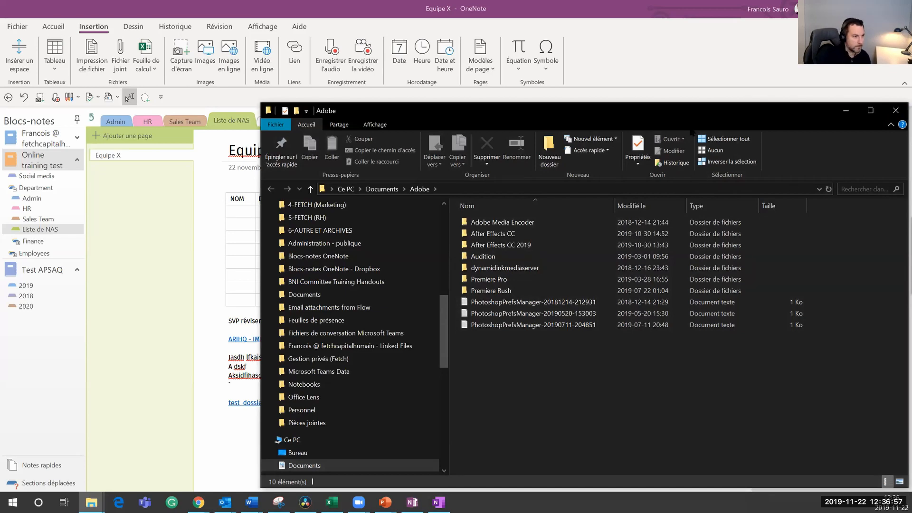
drag(700, 112, 551, 65)
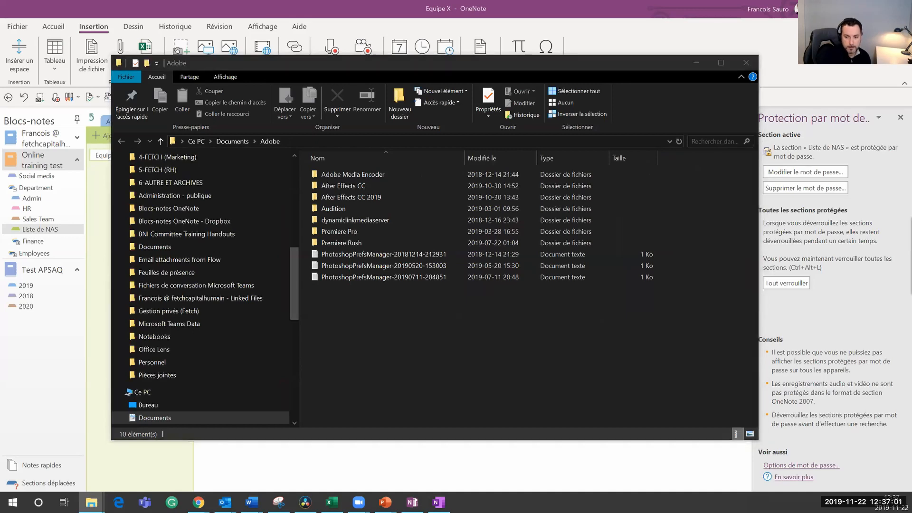
click(741, 63)
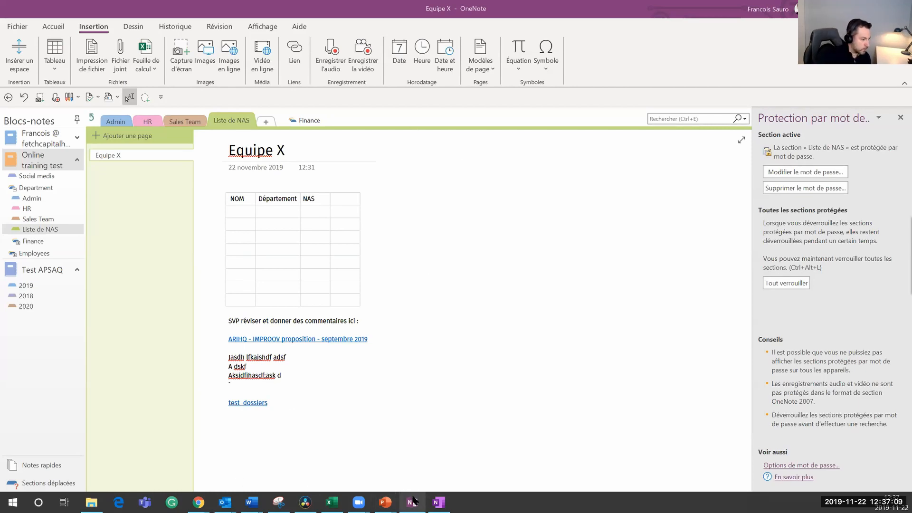
click(384, 501)
Step: Advance the slideshow to the 'Les notes liées' bullet, then switch back to OneNote
click(380, 480)
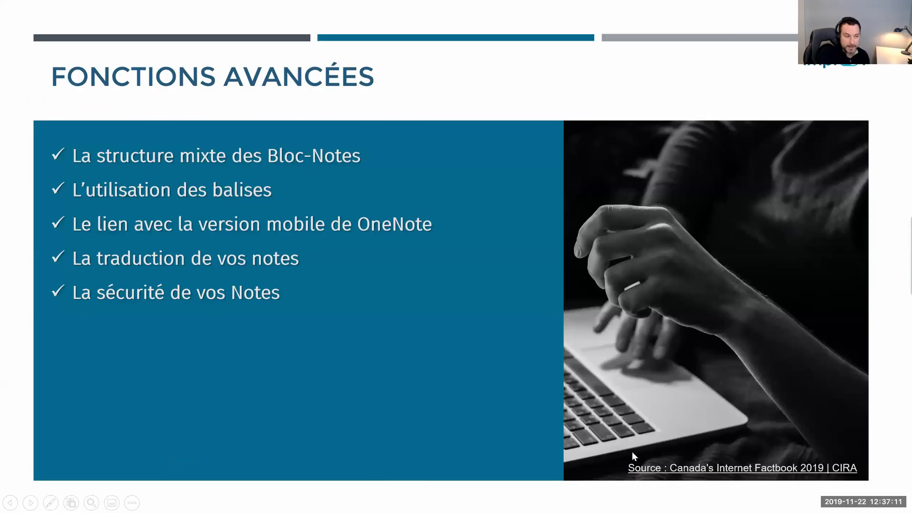
click(285, 311)
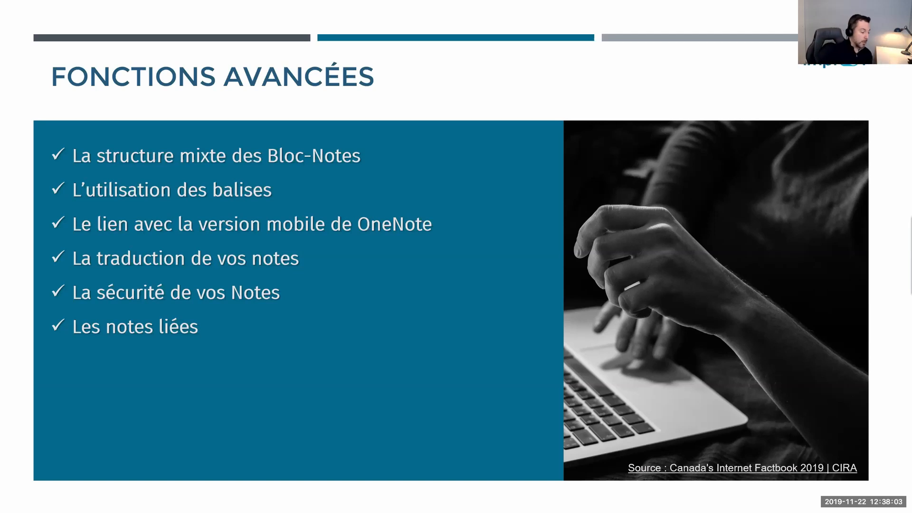
key(alt+Tab)
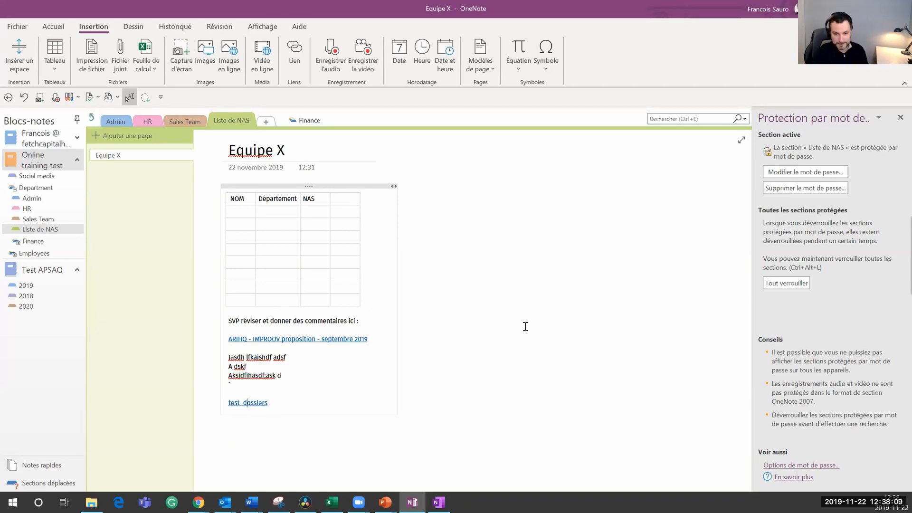
Step: Add a page titled 'Note a propos du POWERPOINT XYZ' and move into its body
click(121, 135)
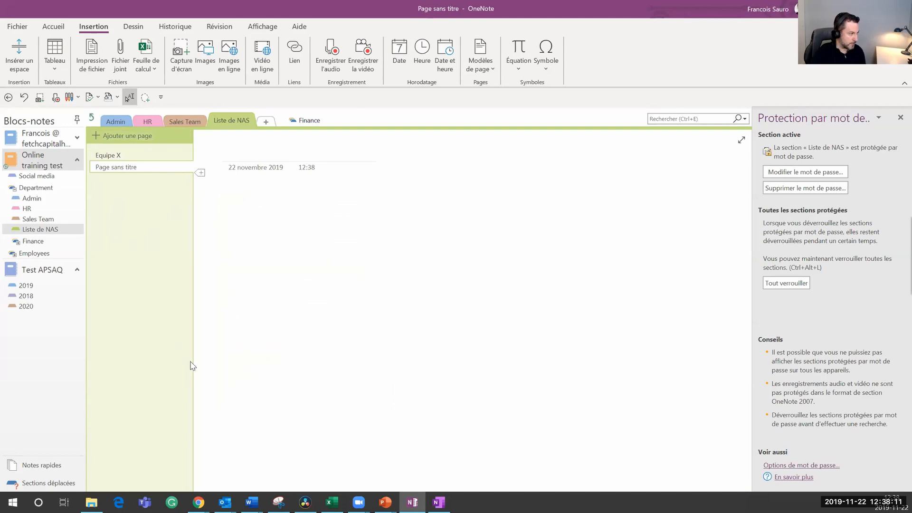
text(Note a propos du POWERPOINT XYZ)
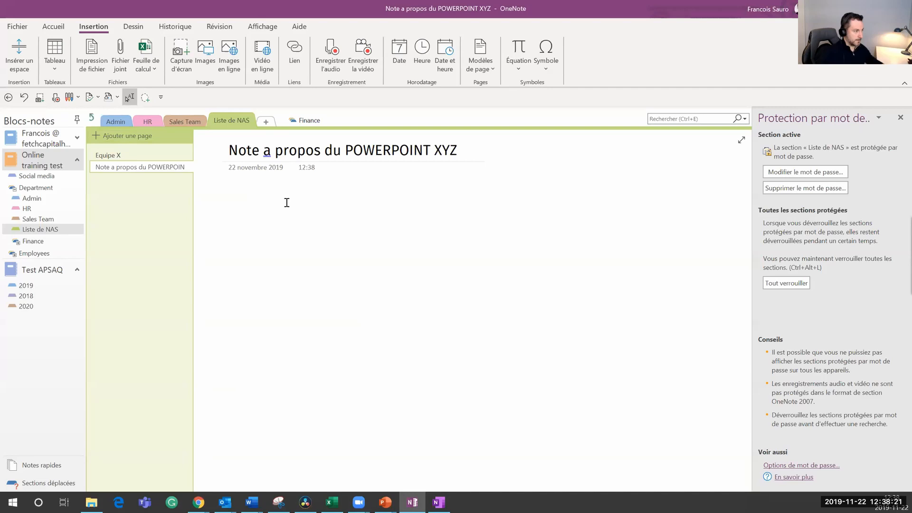
key(Return)
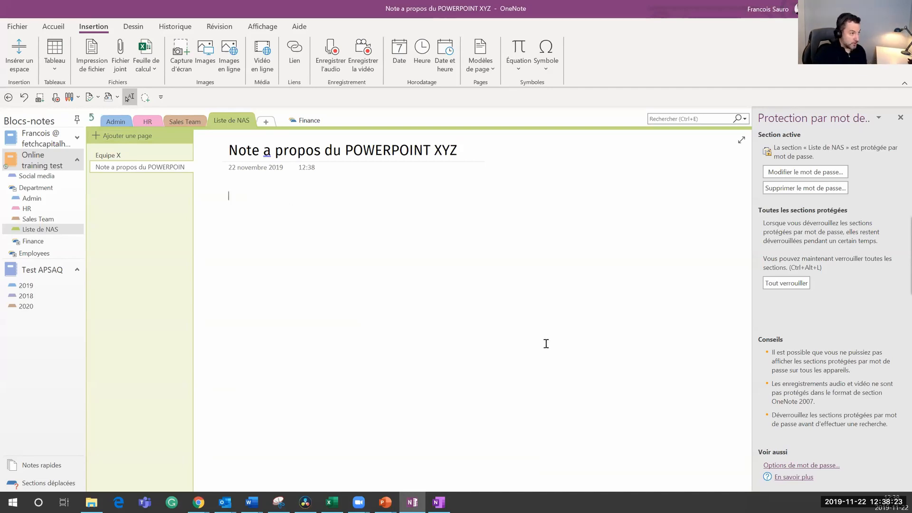
Step: Start Notes liées, picking the trainer-bio page in the Admin section as the docked location
click(215, 31)
click(269, 63)
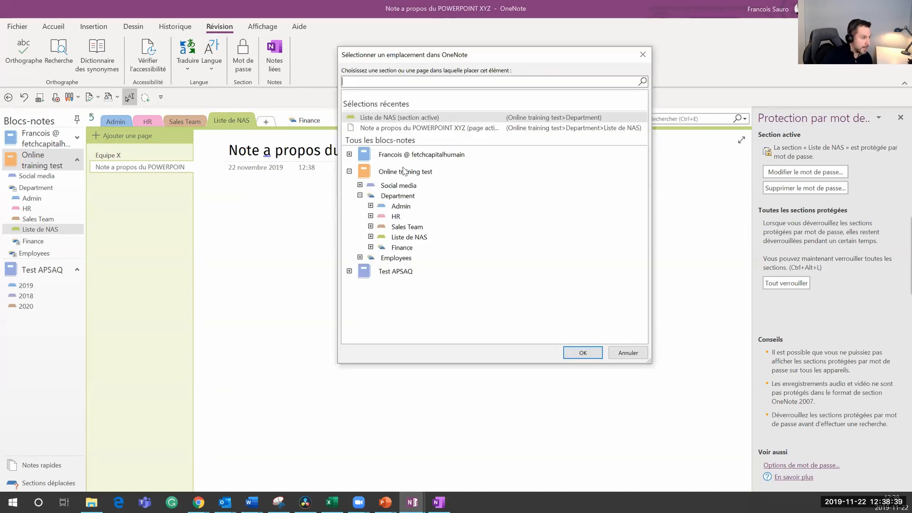
click(371, 205)
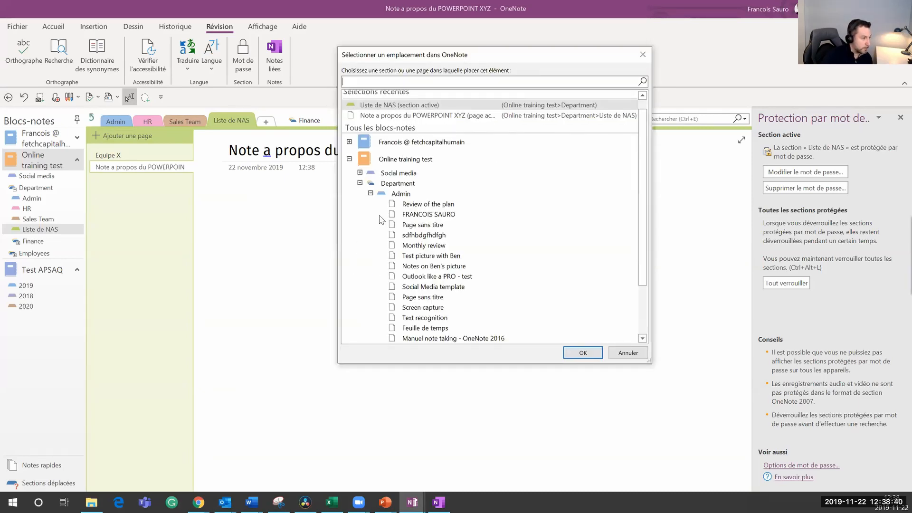
click(424, 214)
click(581, 352)
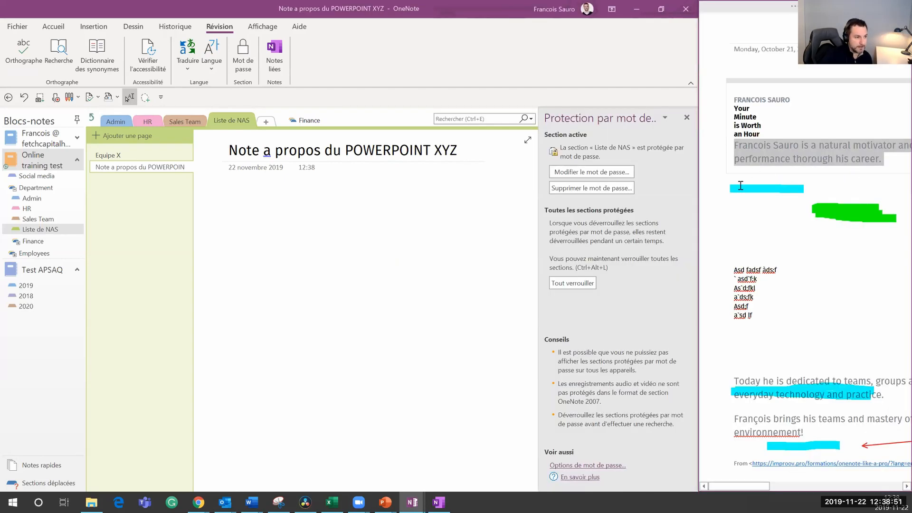
Step: Type four lines of placeholder text in the body of the new page
click(296, 212)
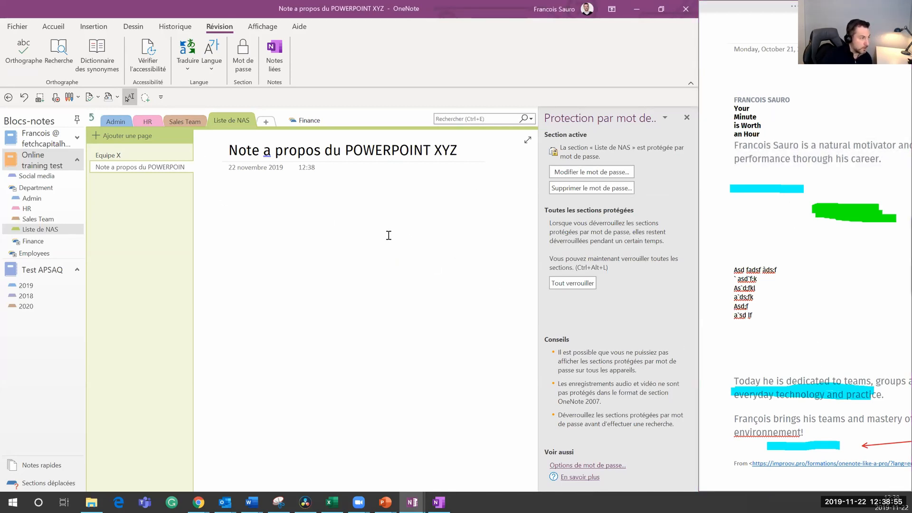
text(Adskjfha wsdf)
key(Return)
text(Asd f;as`d;l)
key(Return)
text(F a`s;dkf Às;df k)
key(Return)
text(`;)
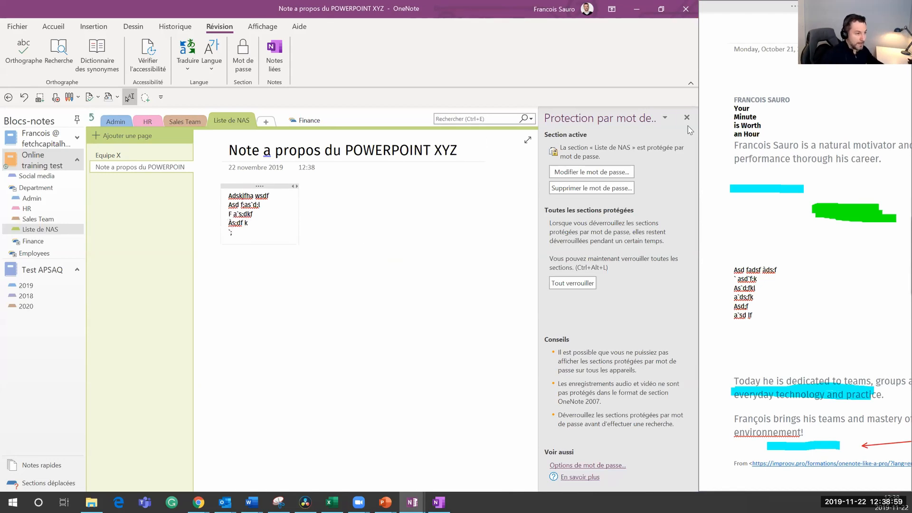
Step: Close the Protection par mot de passe pane, remove the stray characters, and close the docked window
click(687, 117)
click(243, 232)
key(BackSpace)
key(BackSpace)
key(Return)
key(Return)
key(Return)
key(Return)
key(Return)
key(Return)
click(903, 6)
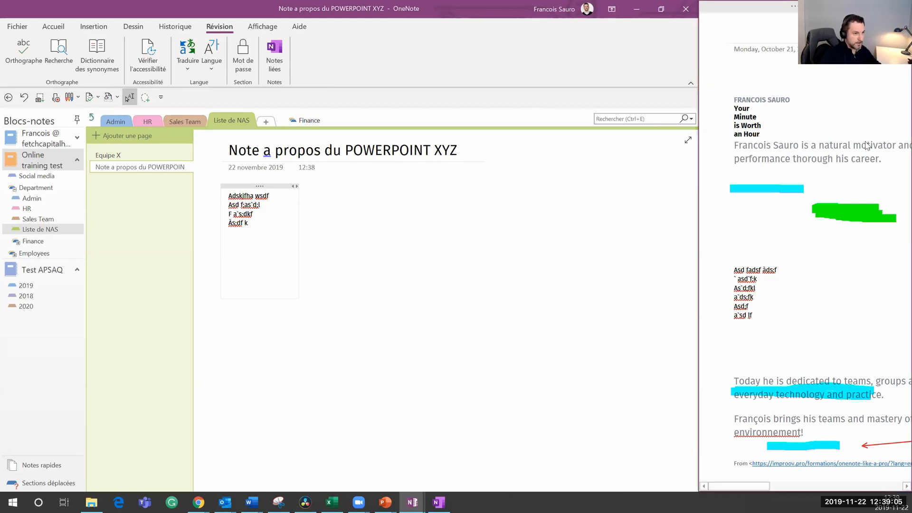
Step: Bring the Présentation APSAQ deck to the front in PowerPoint and show the Révision tab
mouse_move(387, 500)
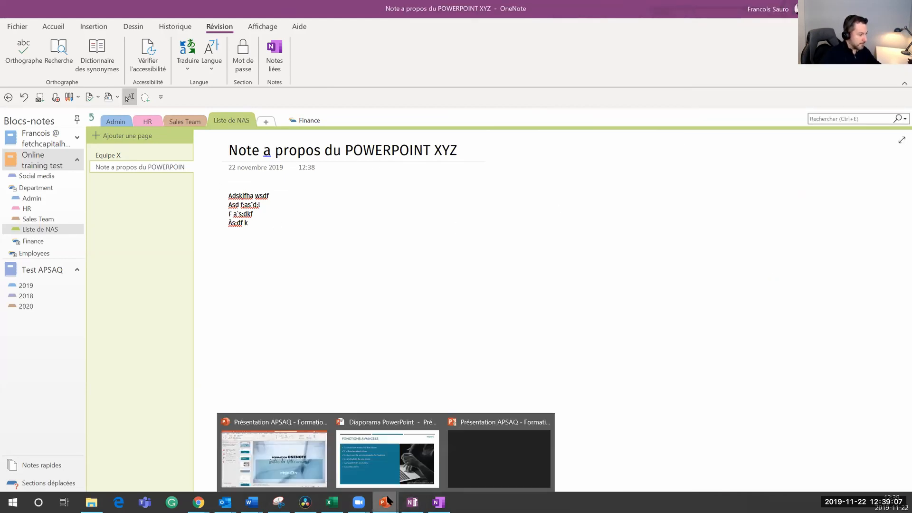
mouse_move(275, 452)
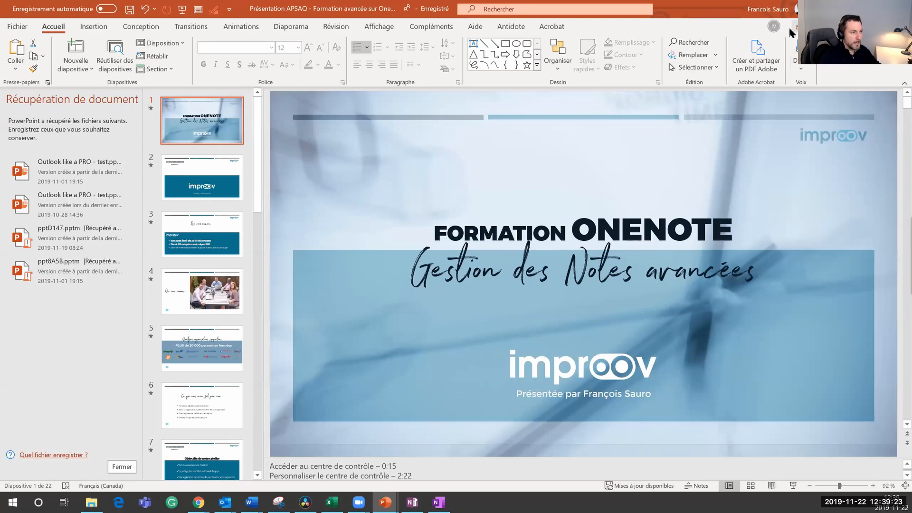
click(337, 27)
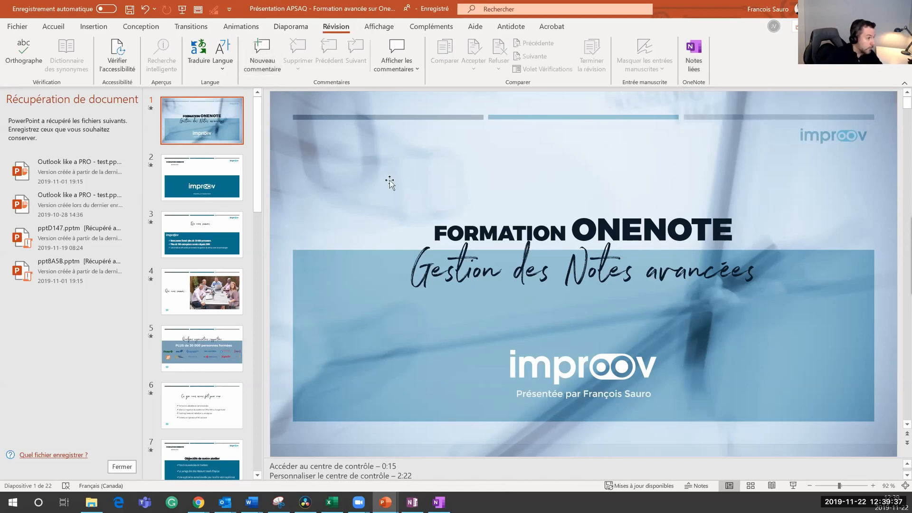
Step: Add a test comment to the title slide, then delete the empty comment
click(266, 62)
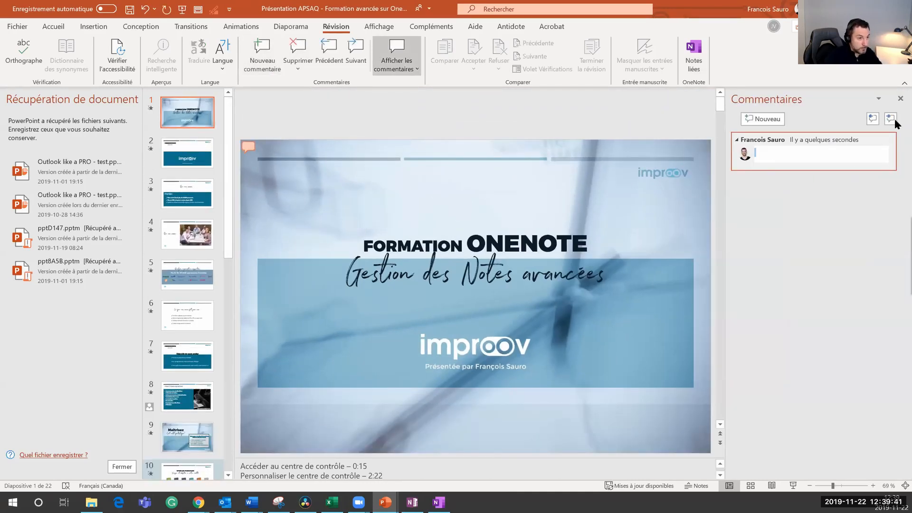
click(900, 99)
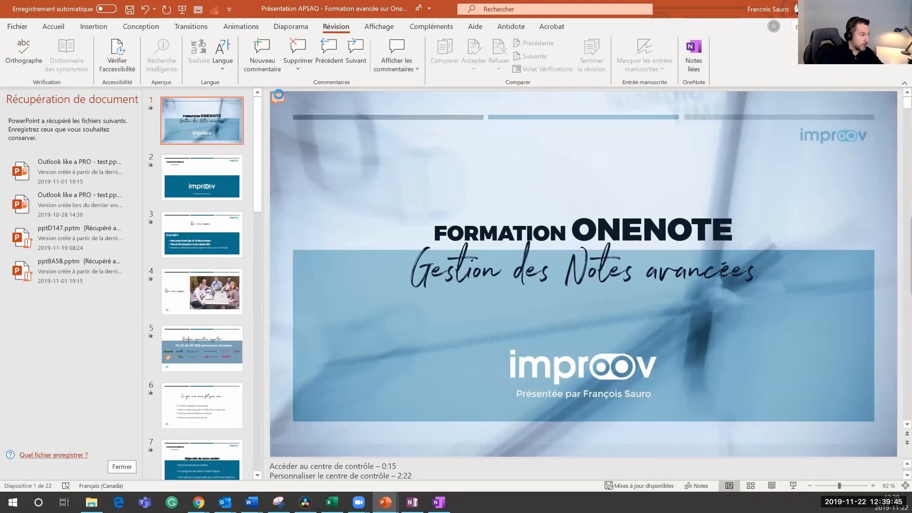
click(278, 98)
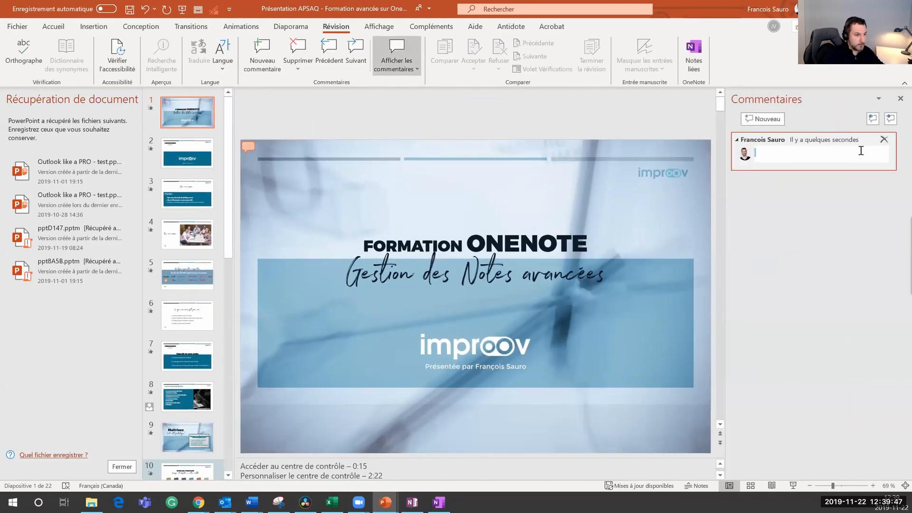
click(884, 141)
click(884, 141)
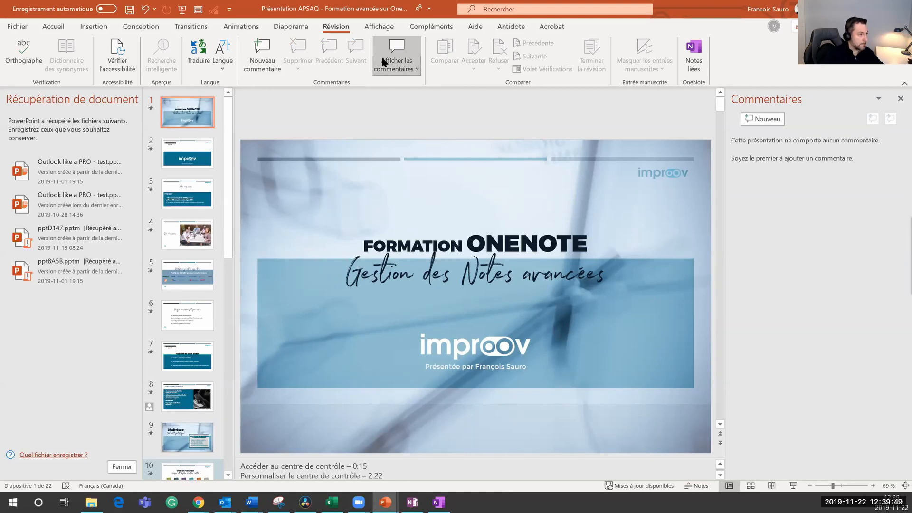
Step: Start Notes liées and choose the 'Note a propos du POWERPOINT XYZ' page as the linked-notes location
click(693, 55)
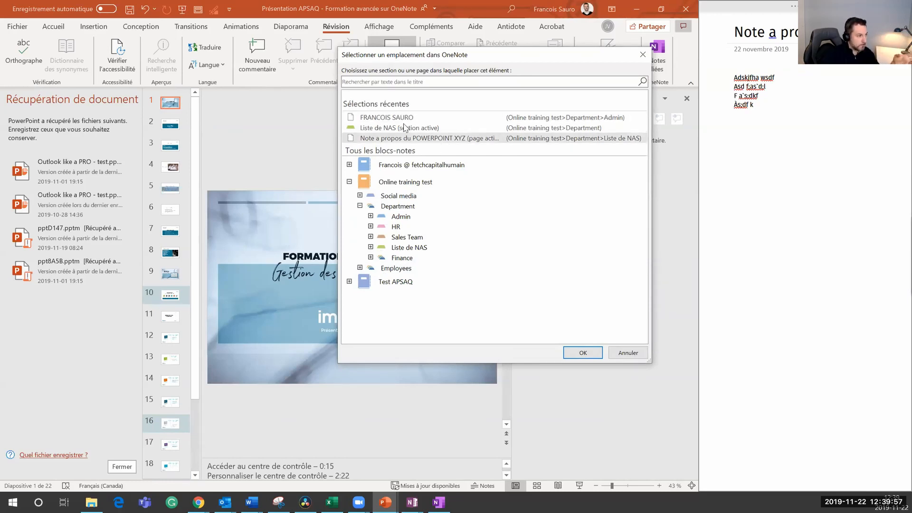
click(389, 138)
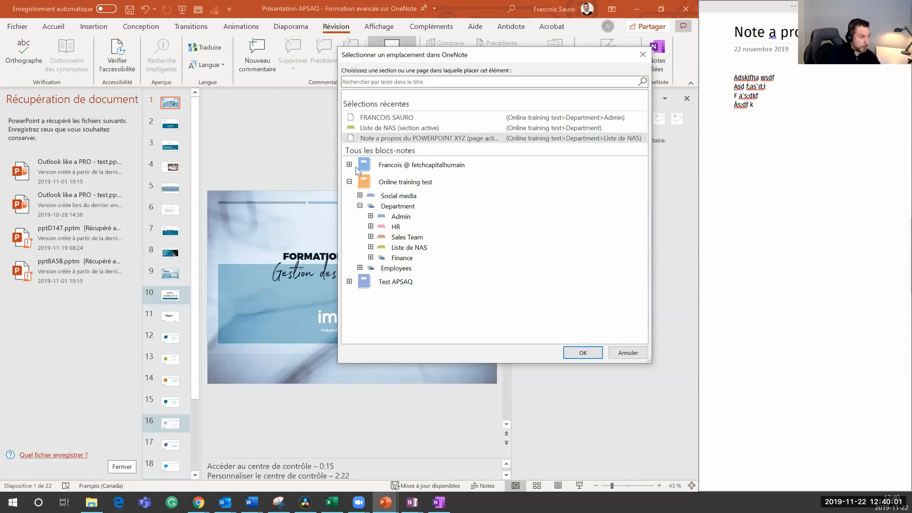
click(349, 283)
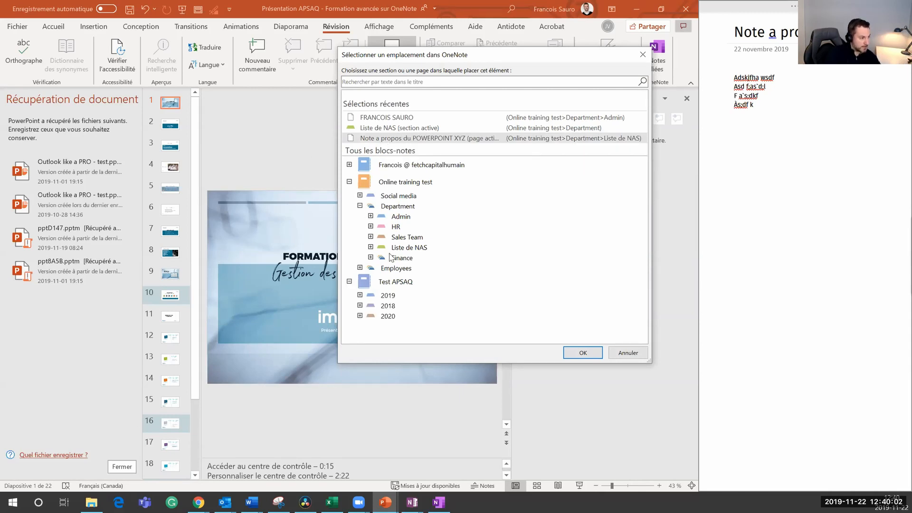
click(359, 295)
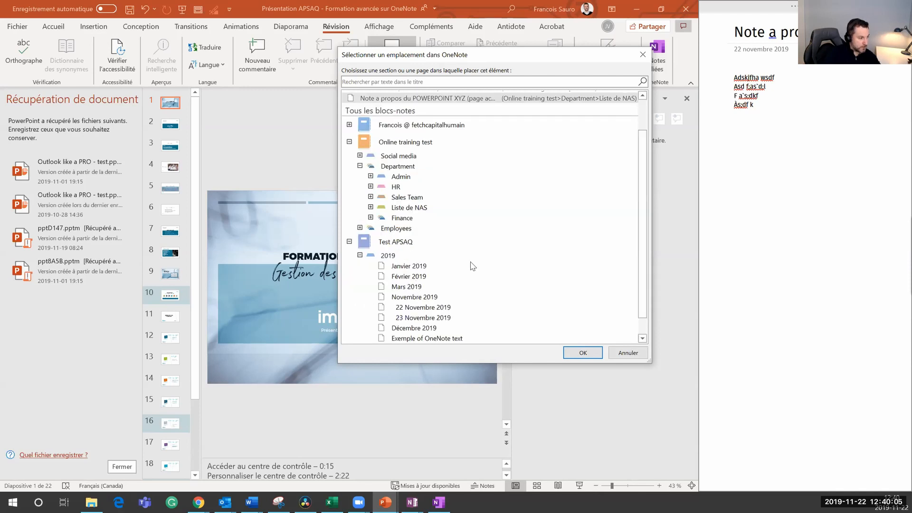
scroll(470, 265, down, 1)
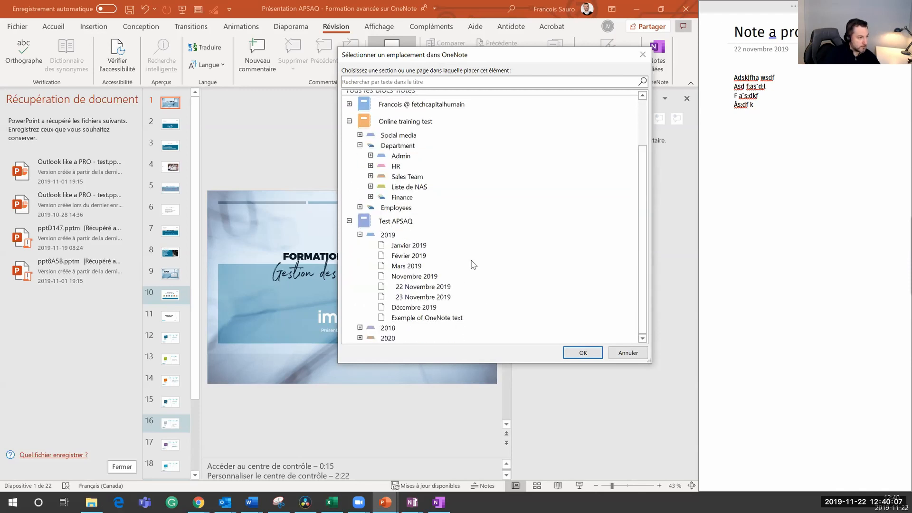
scroll(433, 253, up, 3)
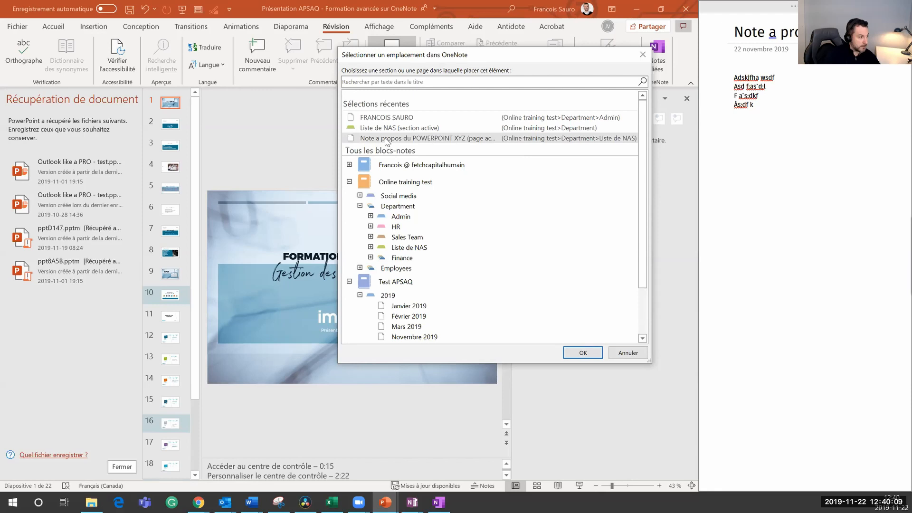
scroll(498, 273, down, 3)
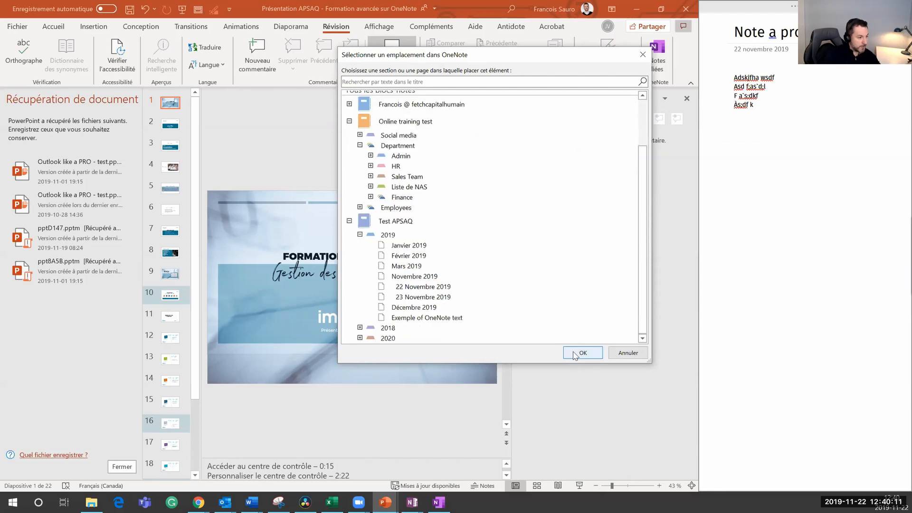
click(574, 354)
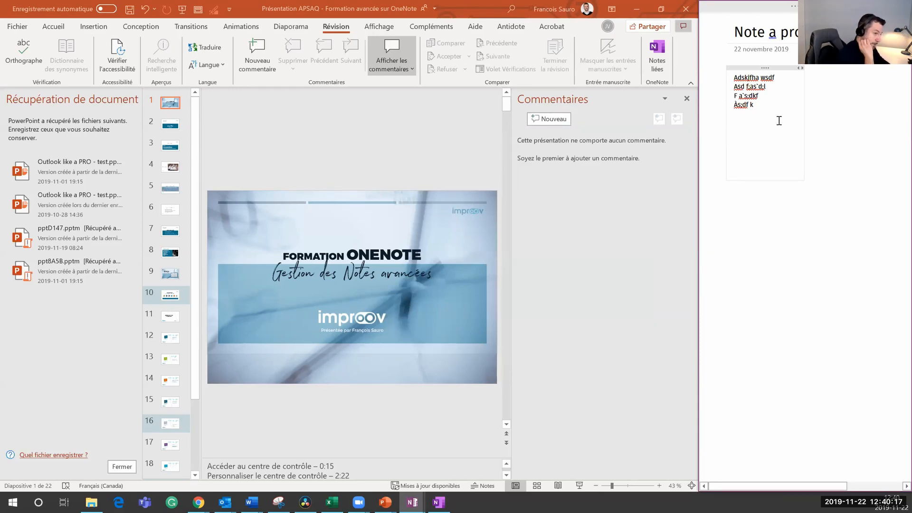
Step: Type a few placeholder lines on the docked page, dismissing the OneNote information message
text(;dfh asdlf)
key(Return)
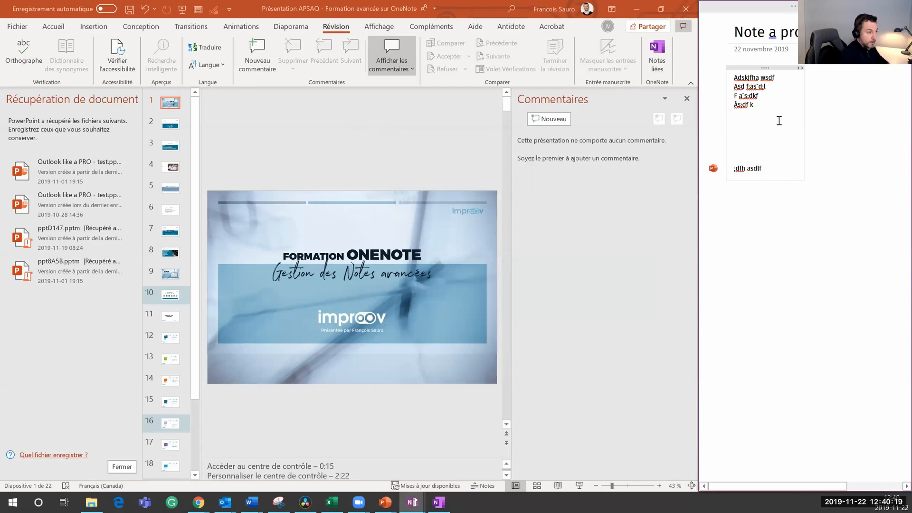
text(dfasdfads)
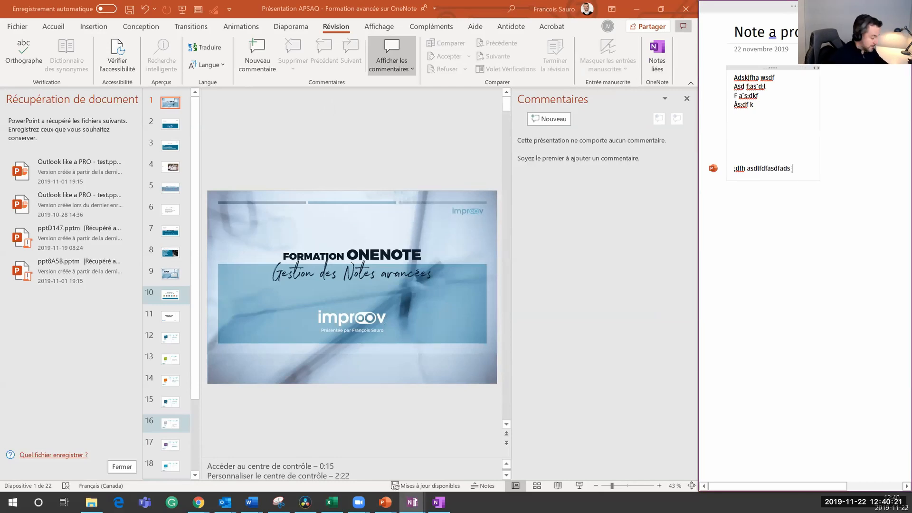
text(fasdhmgfv asdf)
key(Return)
text(Às`df asdfh asdlkfih)
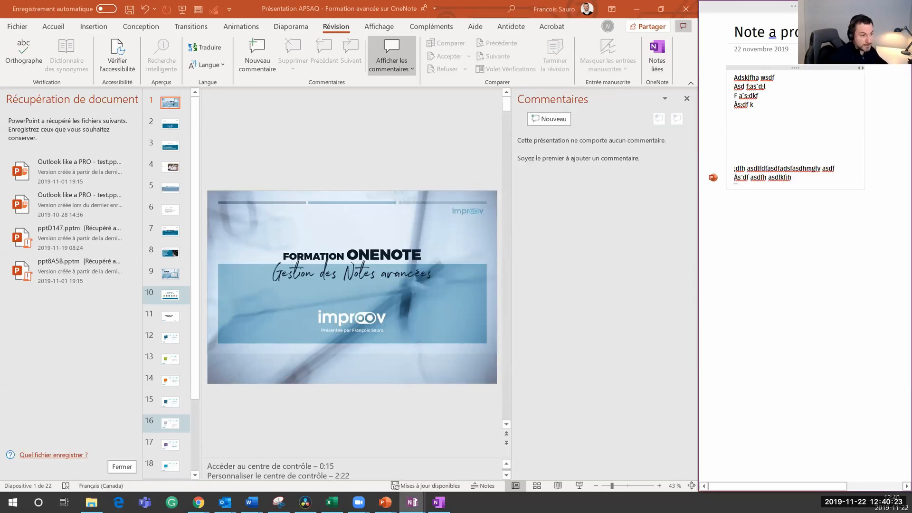
Step: On slide 4, add the linked note 'Réviser al photo avec les novueaux membres'
mouse_move(713, 179)
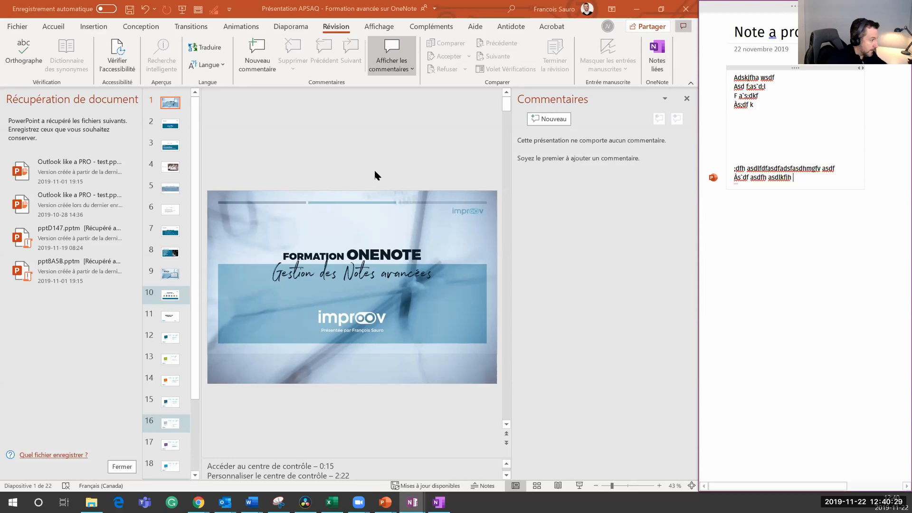
click(156, 145)
key(Down)
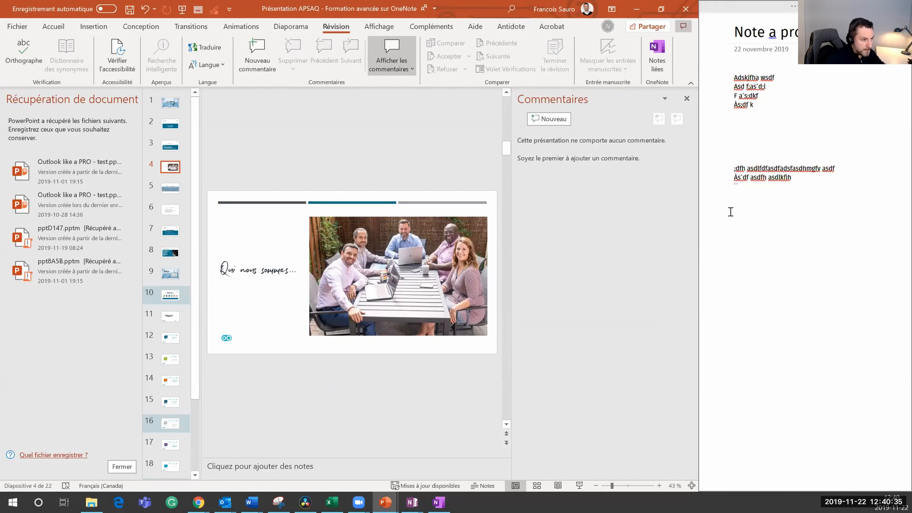
click(752, 207)
text(Réviser al photo)
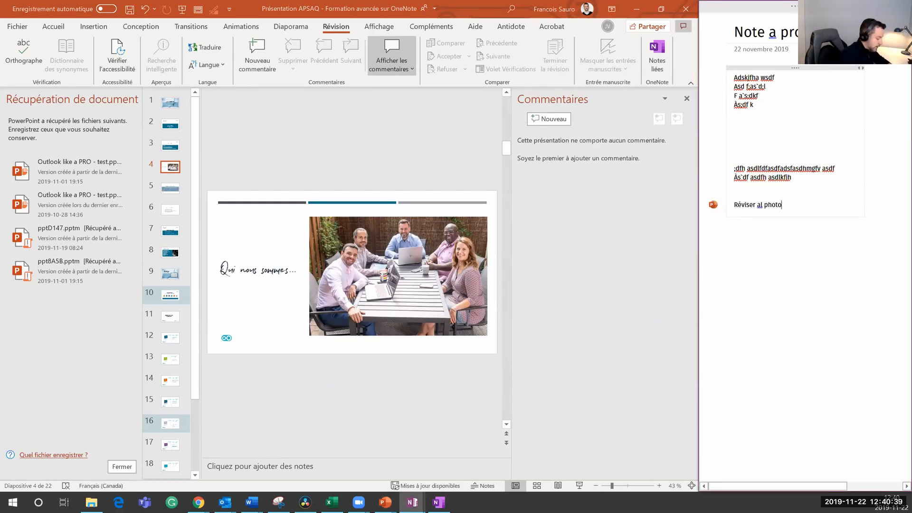
text( avec les novueaux membres)
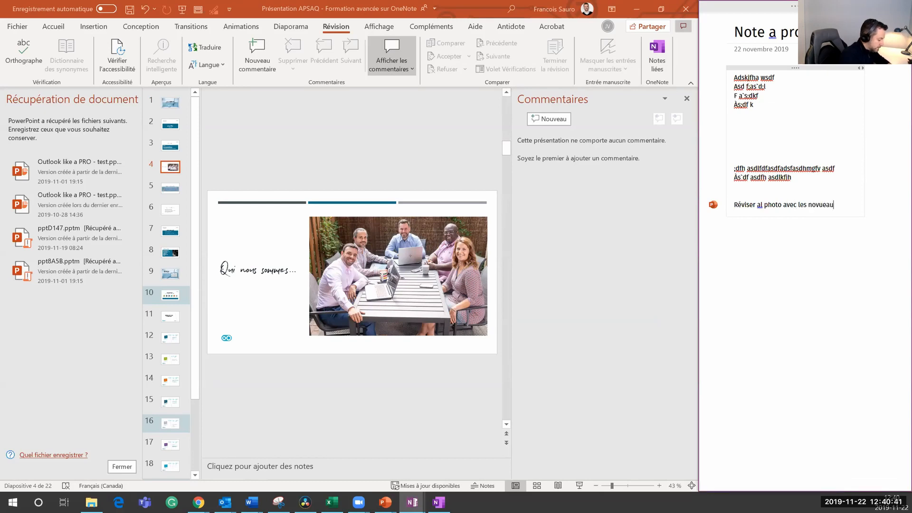
key(Return)
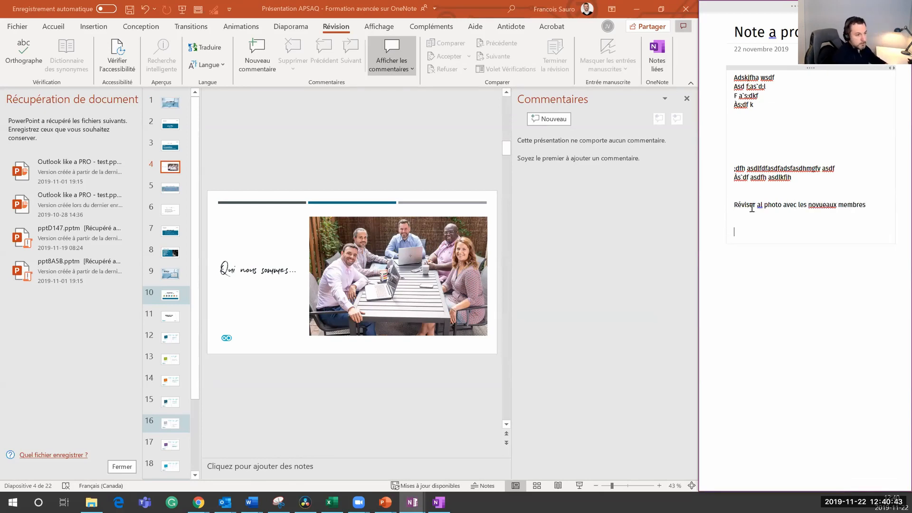
Step: On slide 9, add the linked note 'Ajouter d'autres arguments plus percutants'
click(172, 275)
click(173, 275)
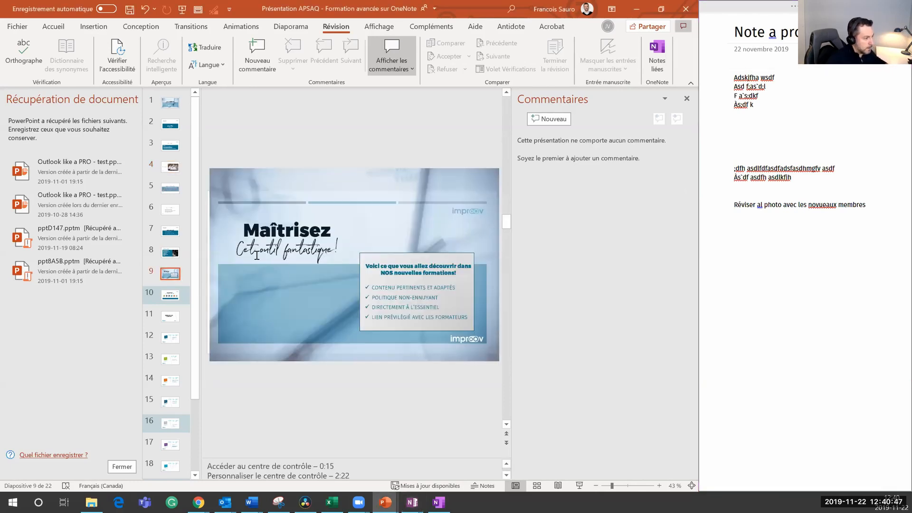
click(741, 231)
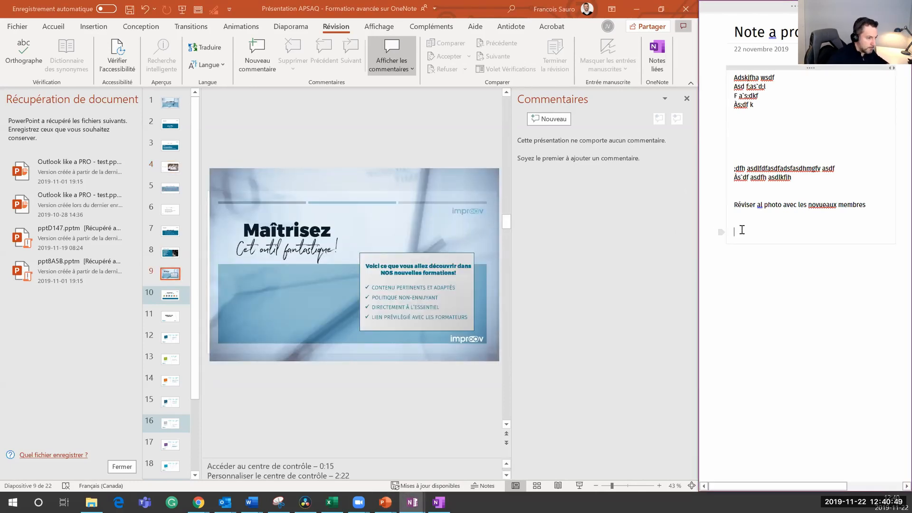
text(Ajouter)
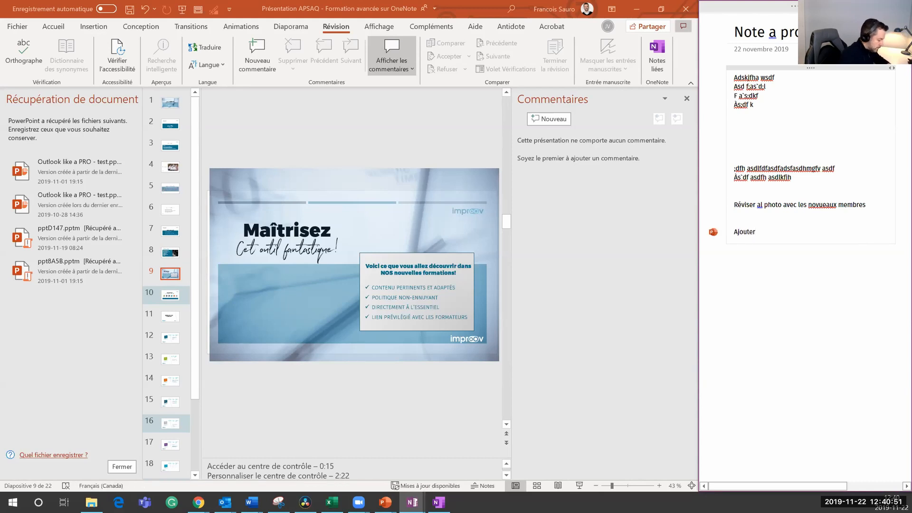
text( d'autres arguments pl)
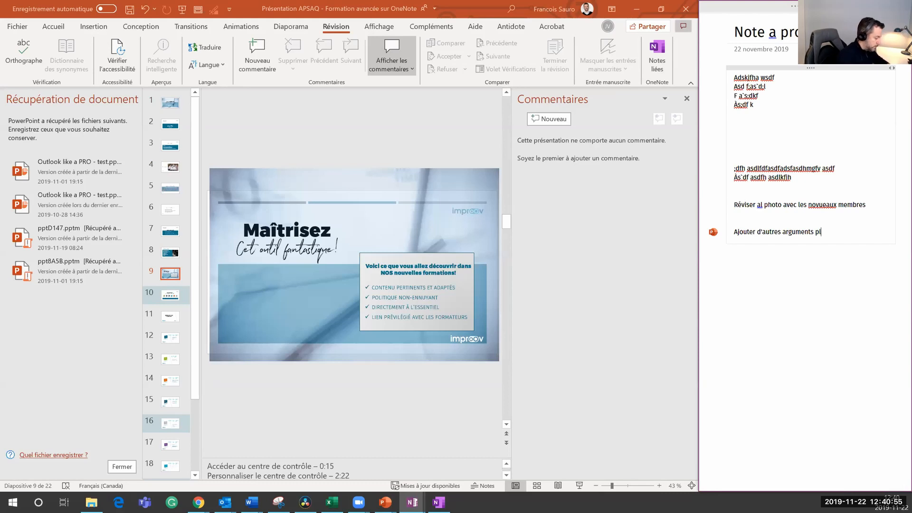
text(us percutants)
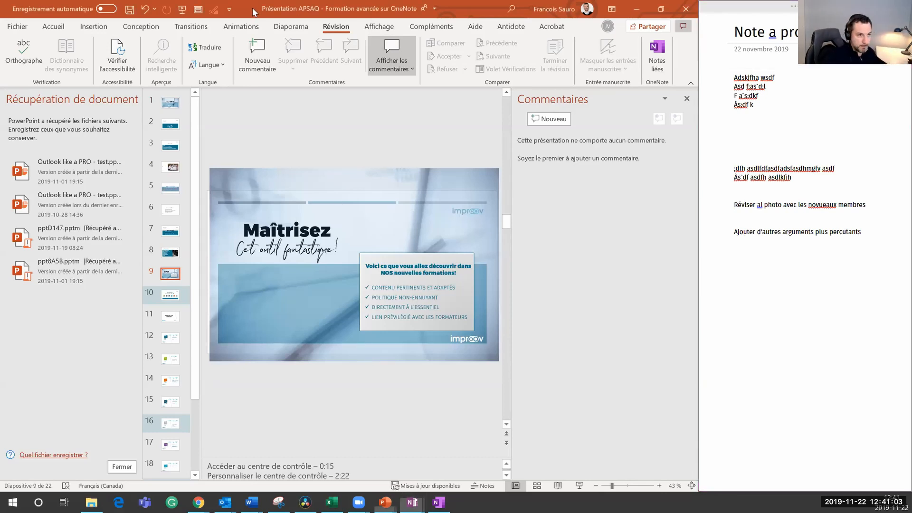
Step: Move PowerPoint aside, undock OneNote, and reopen the Note a propos du POWERPOINT XYZ page full-size
drag(252, 7, 252, 0)
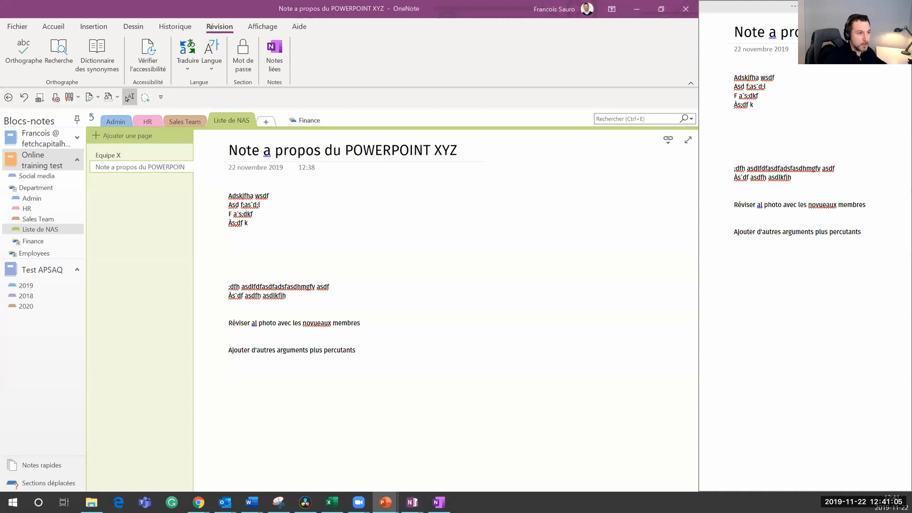
click(901, 7)
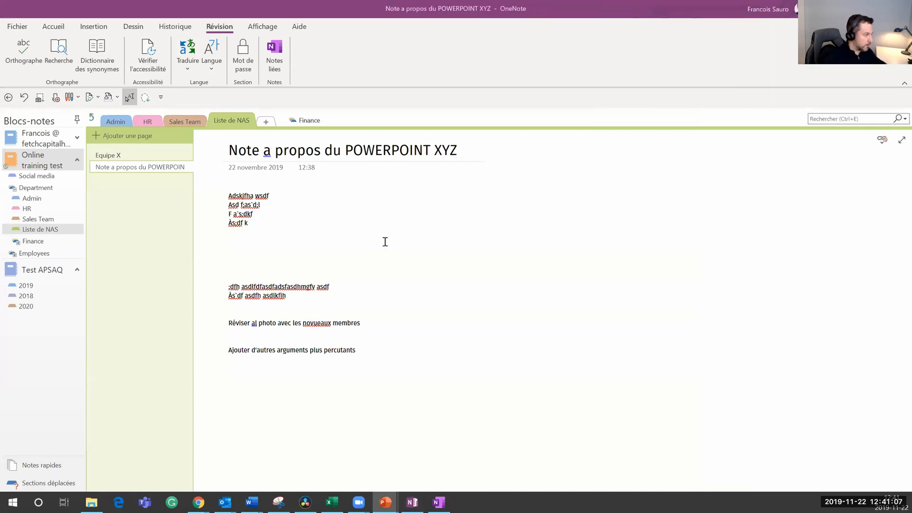
click(134, 171)
click(118, 155)
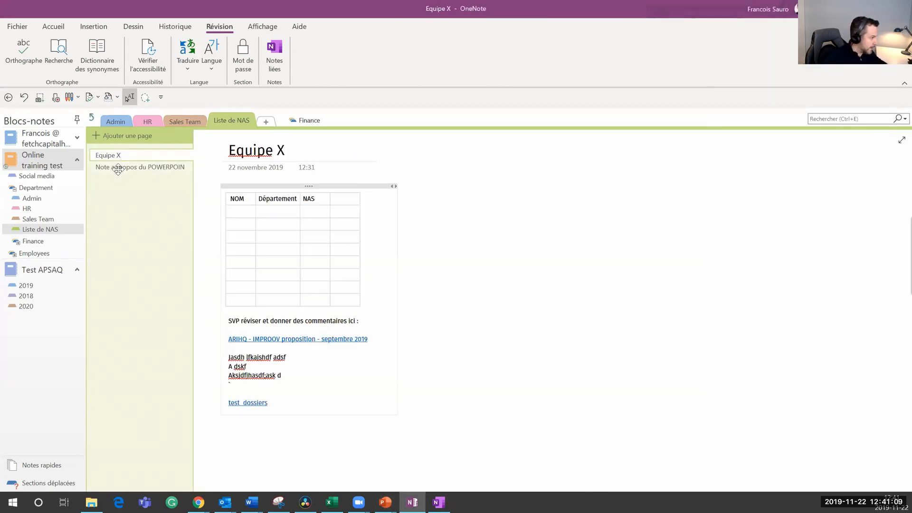
click(117, 168)
click(262, 378)
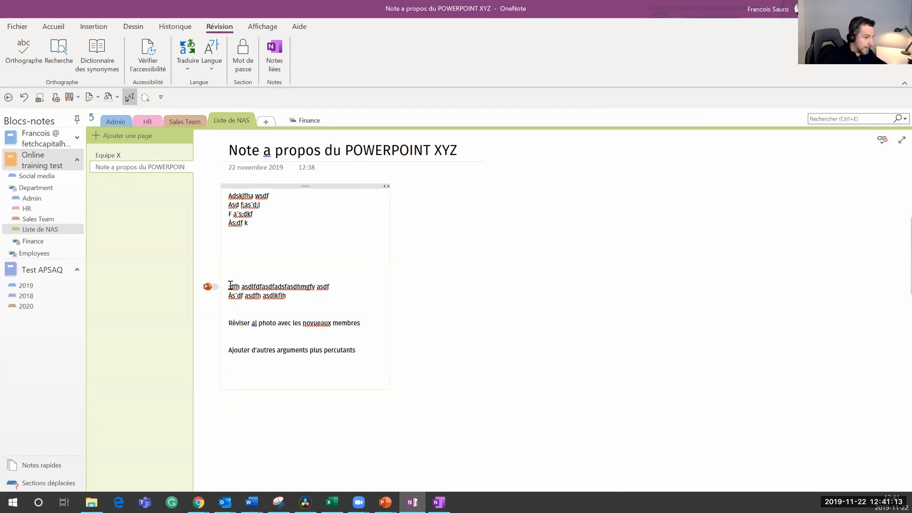
Step: Open the page's linked notes options, then close them
click(884, 142)
mouse_move(807, 159)
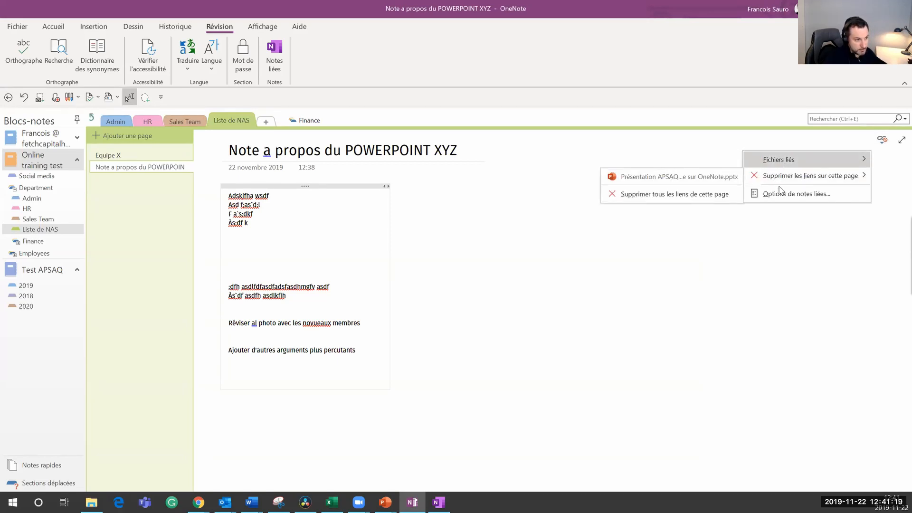
click(337, 285)
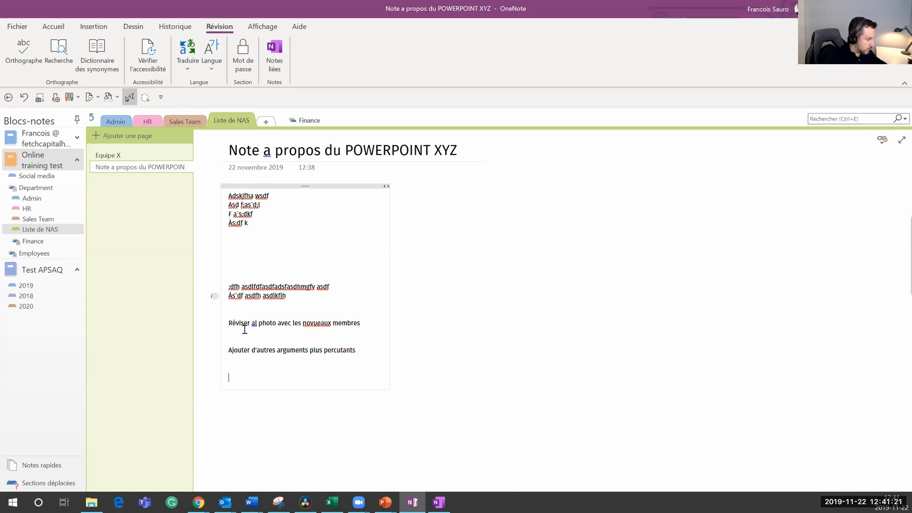
Step: Correct 'novueaux' to 'nouveaux' in the photo note and open the linked presentation from it
mouse_move(231, 326)
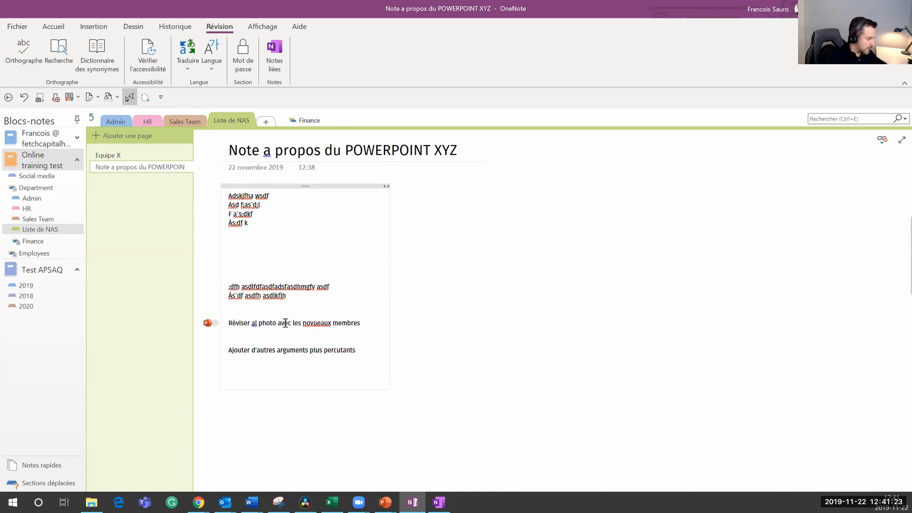
right_click(325, 327)
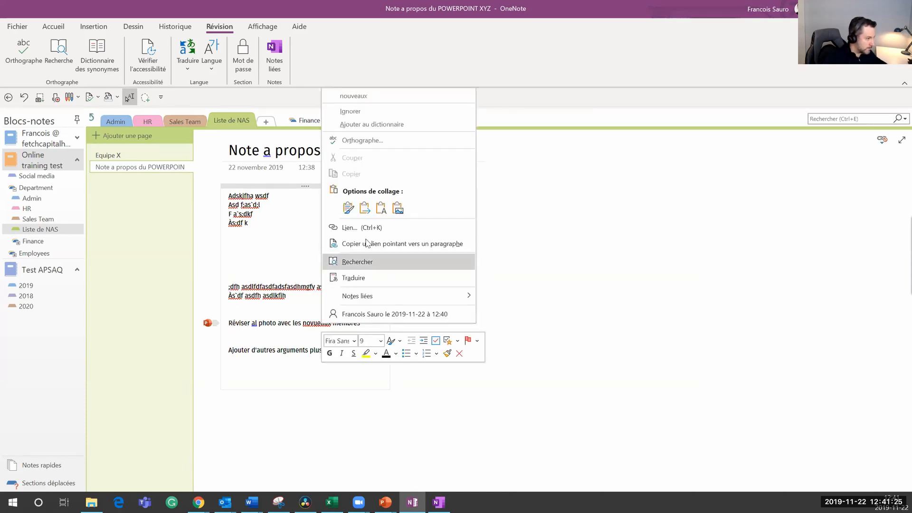
click(364, 97)
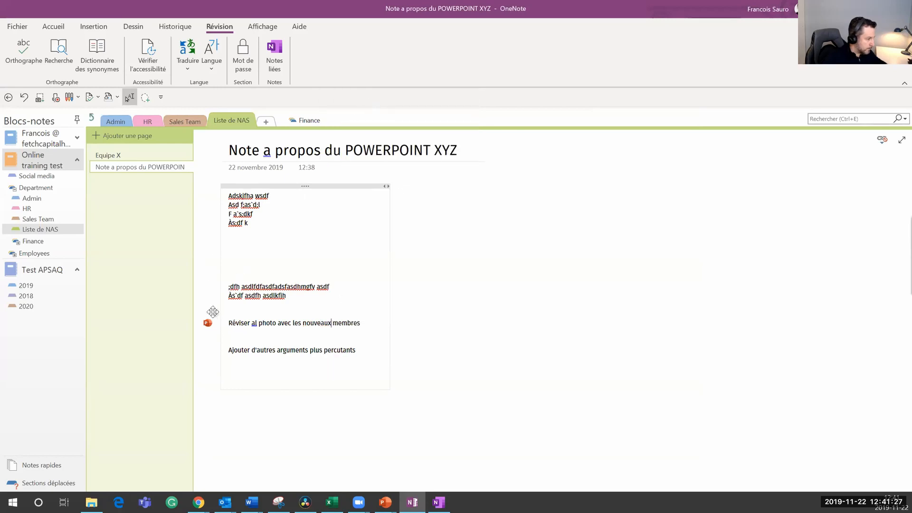
mouse_move(208, 323)
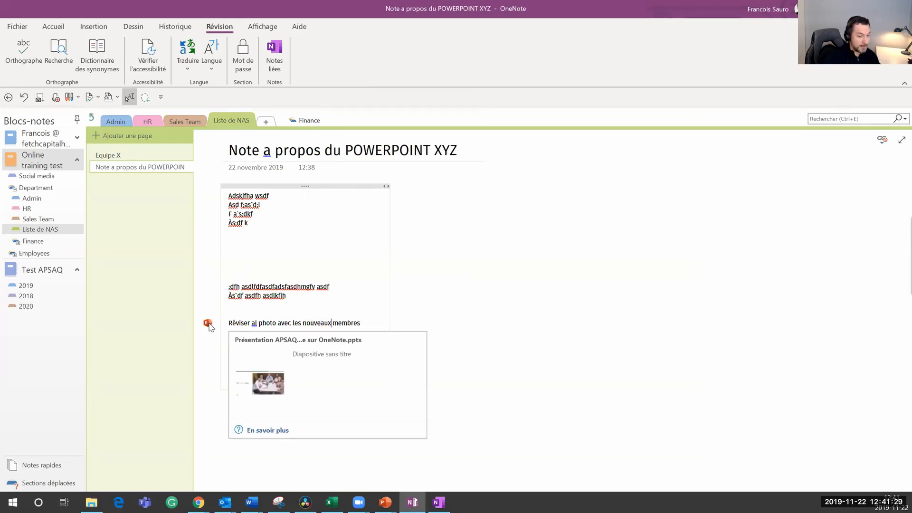
click(207, 324)
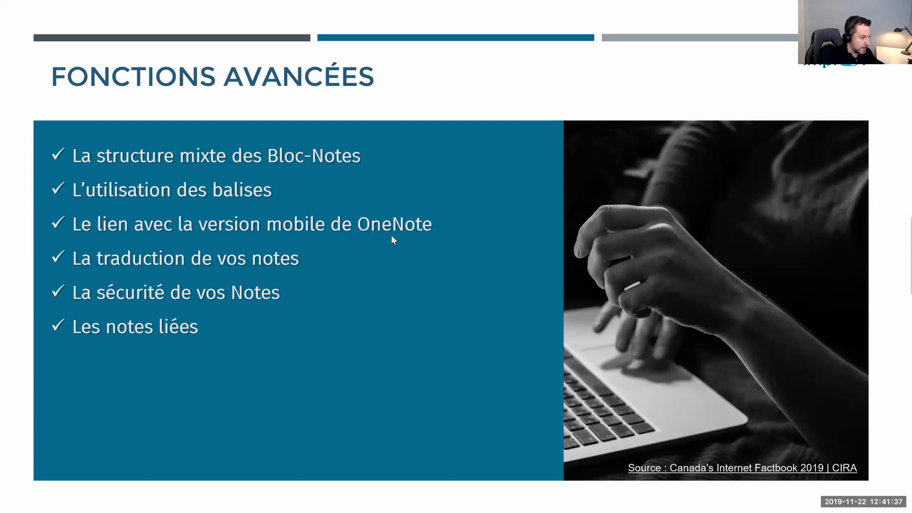
key(alt+Tab)
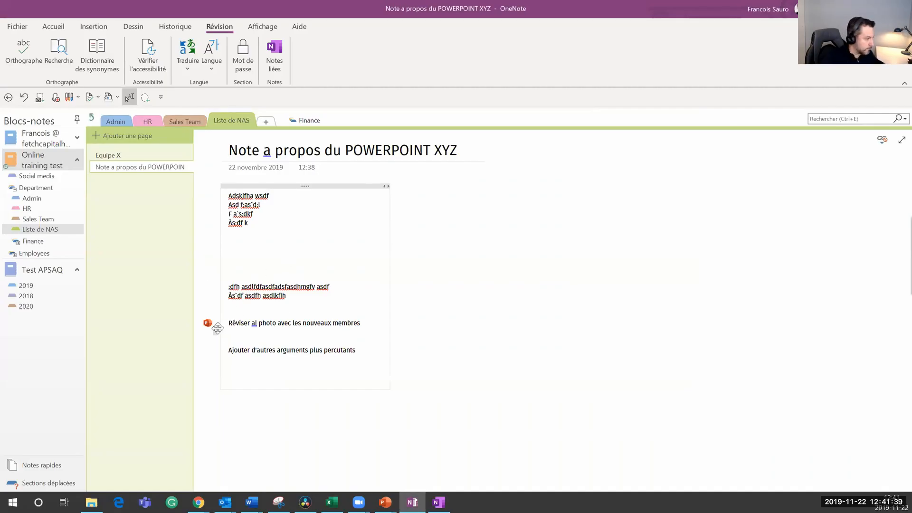
mouse_move(209, 327)
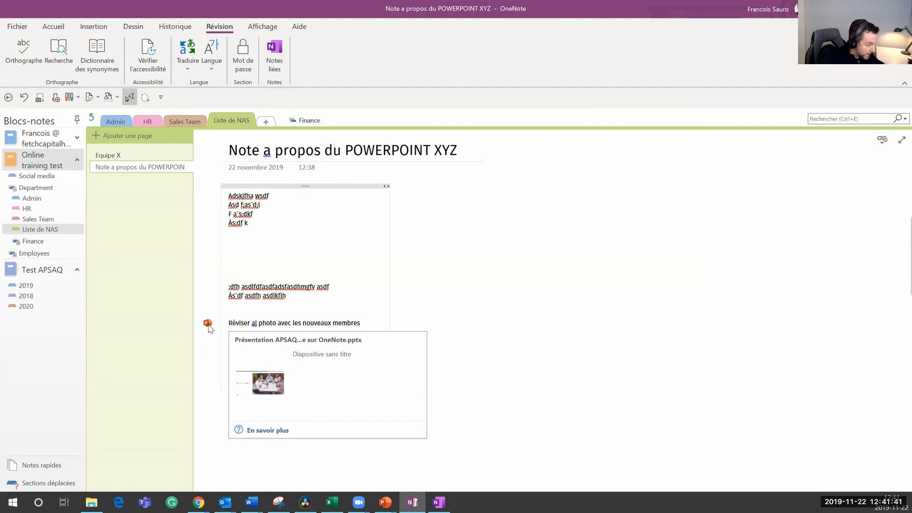
mouse_move(212, 356)
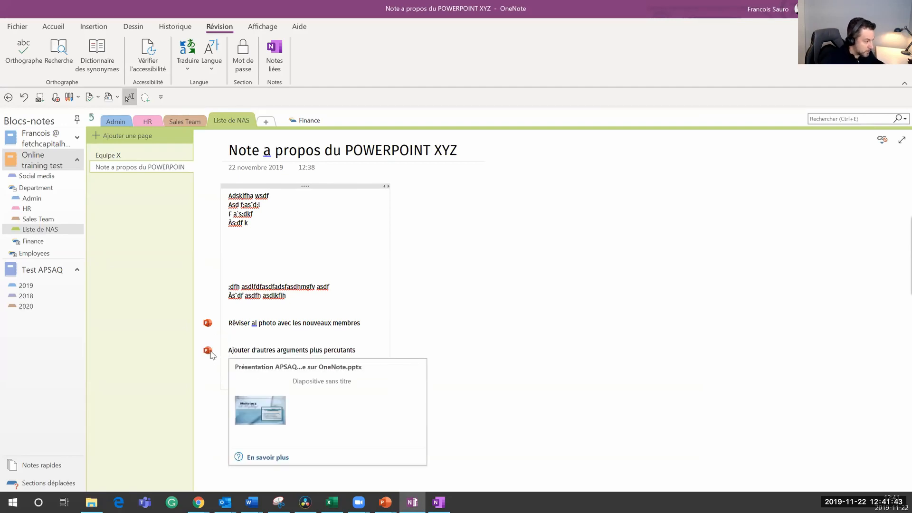
click(331, 323)
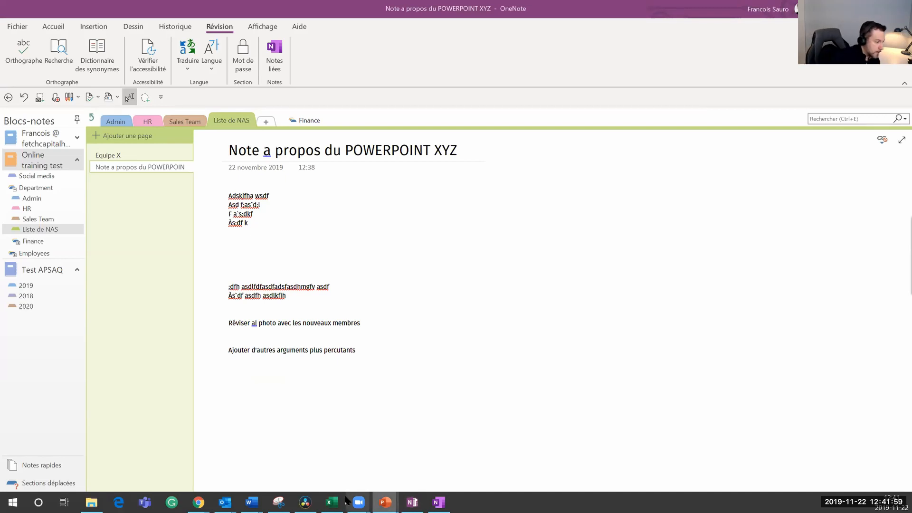
mouse_move(389, 501)
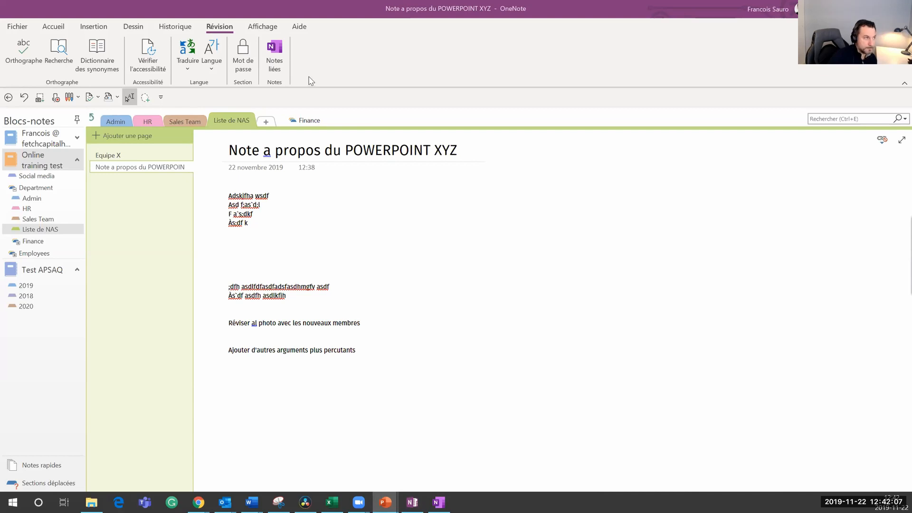
click(364, 466)
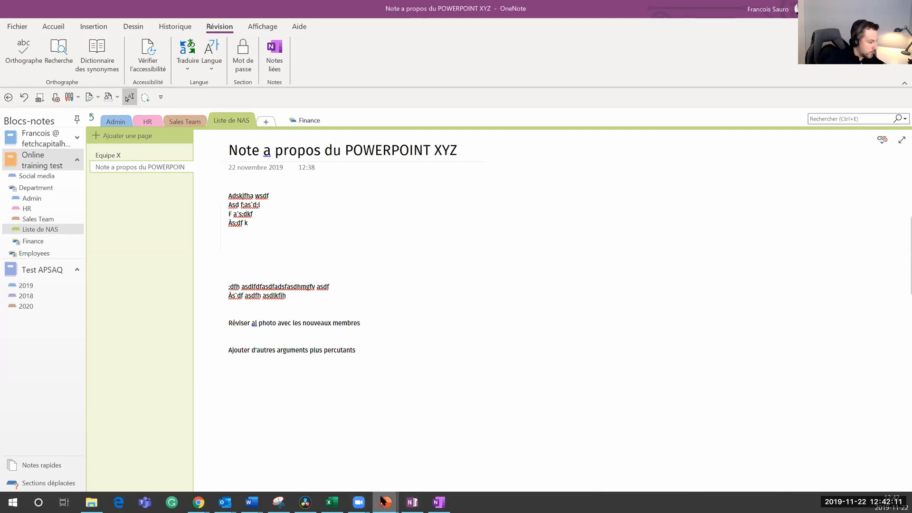
click(415, 470)
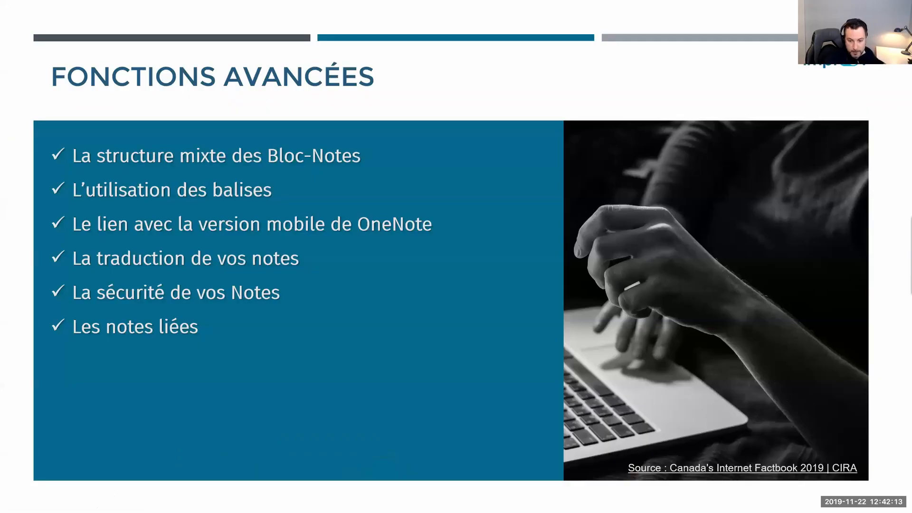
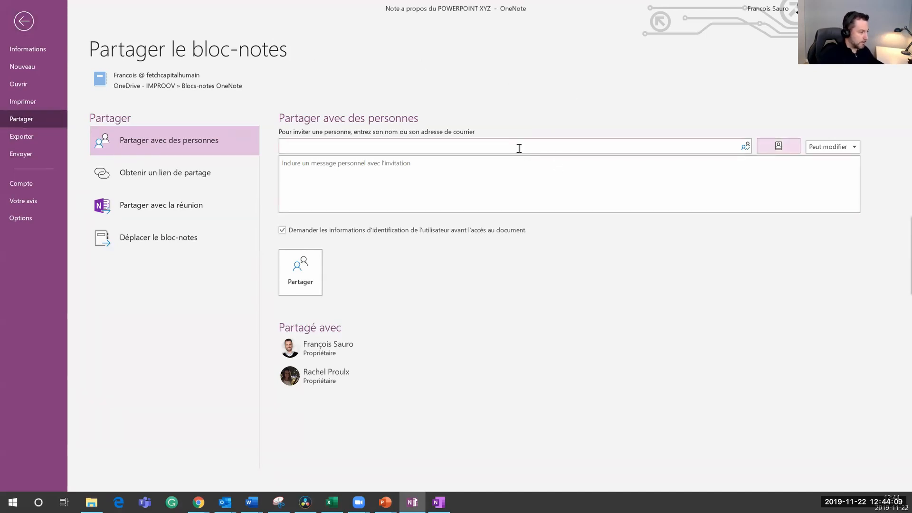
Step: Add the suggested colleague as a Peut afficher (view-only) invitee, then return to the note page unshared
text(jo)
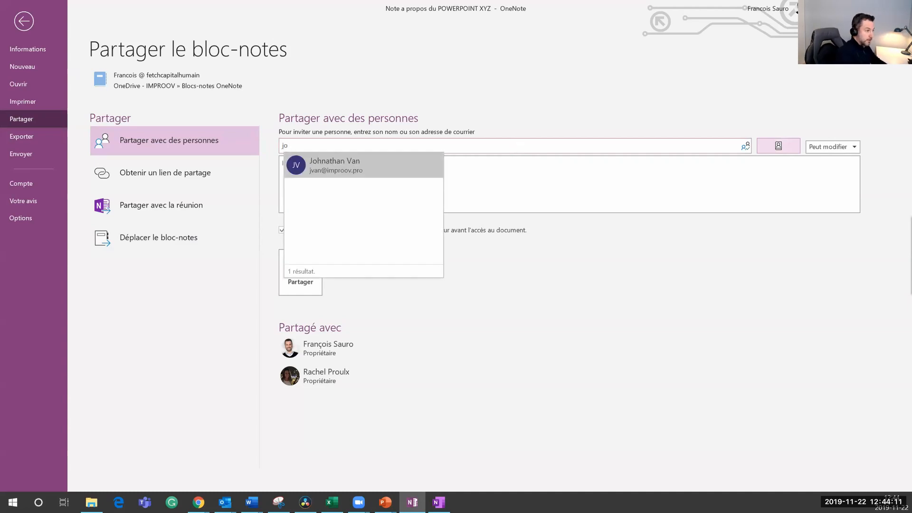
click(385, 165)
click(836, 147)
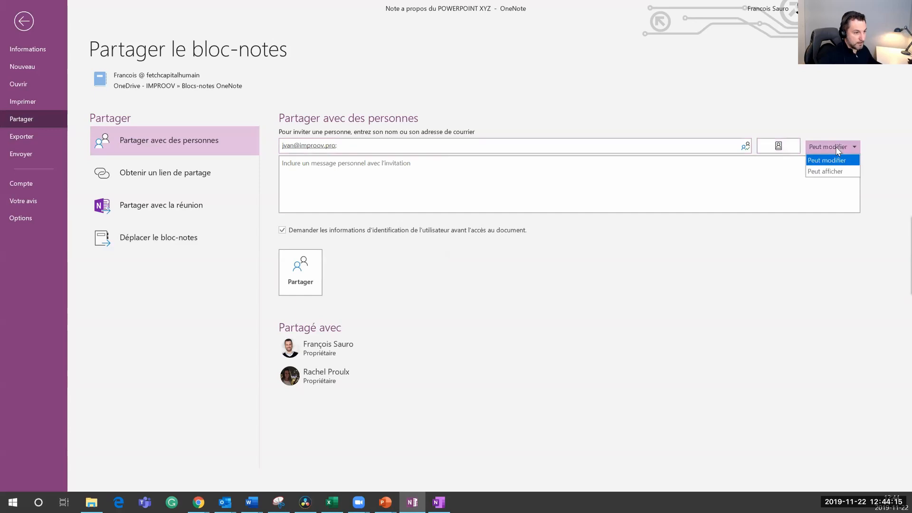
click(829, 171)
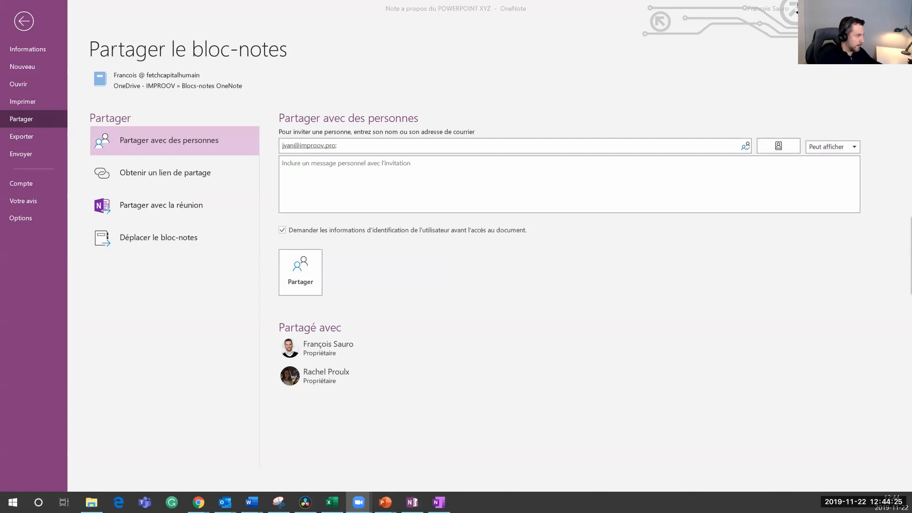
click(28, 21)
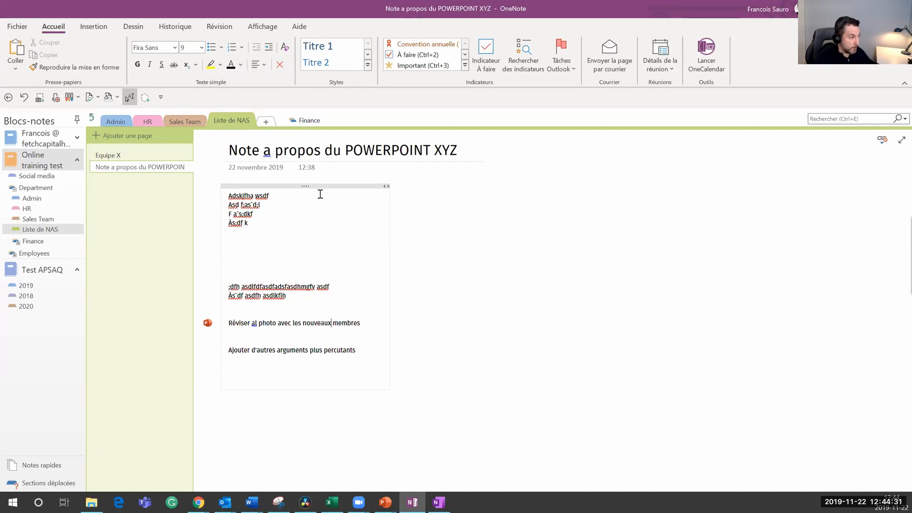
Step: Look over the Nouveau > Parcourir options for creating a new notebook
click(13, 26)
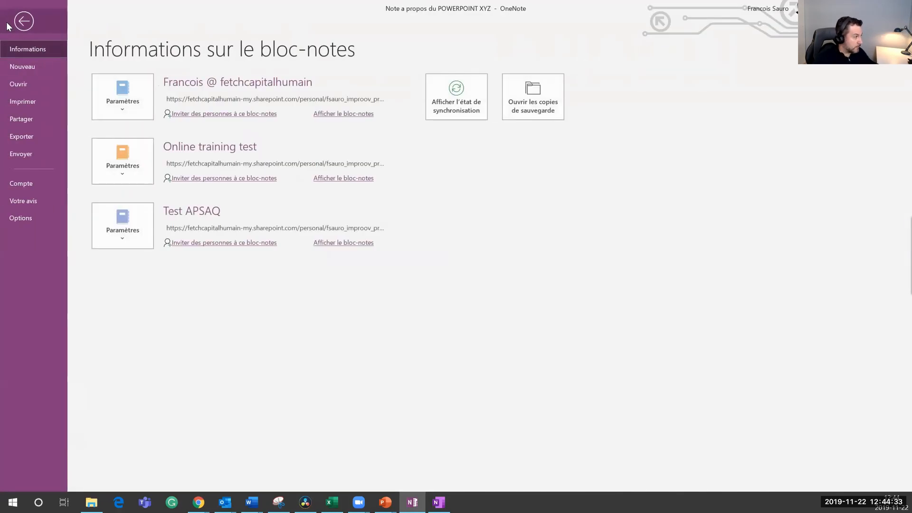
click(21, 74)
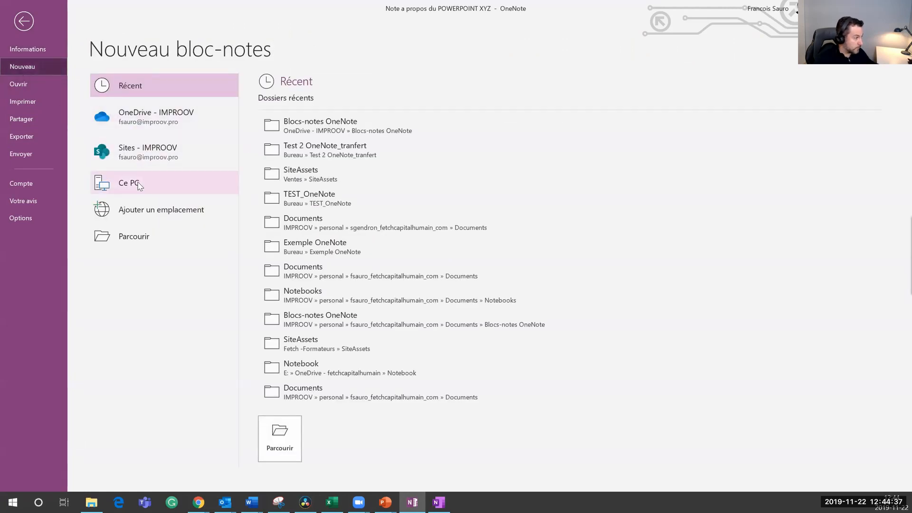
click(129, 239)
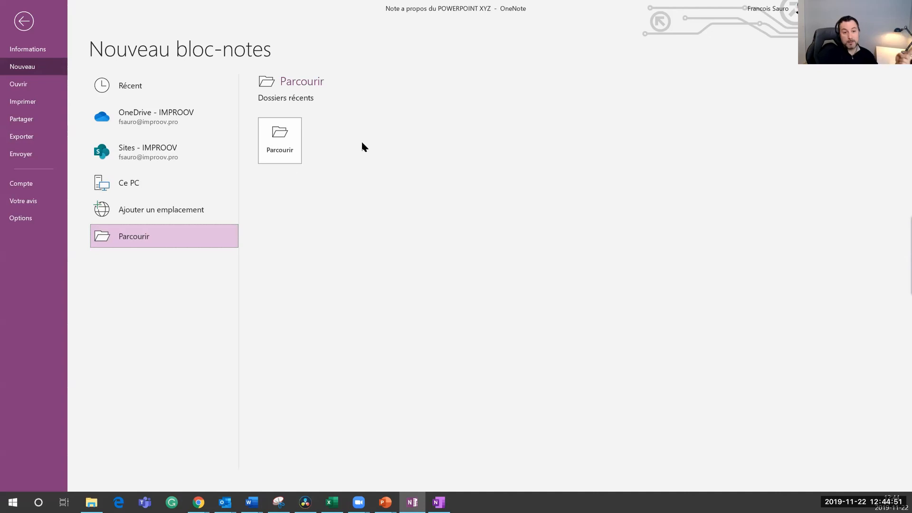
Step: Browse for an existing notebook under Ouvrir, cancel, and bring up the PowerPoint slideshow
click(33, 84)
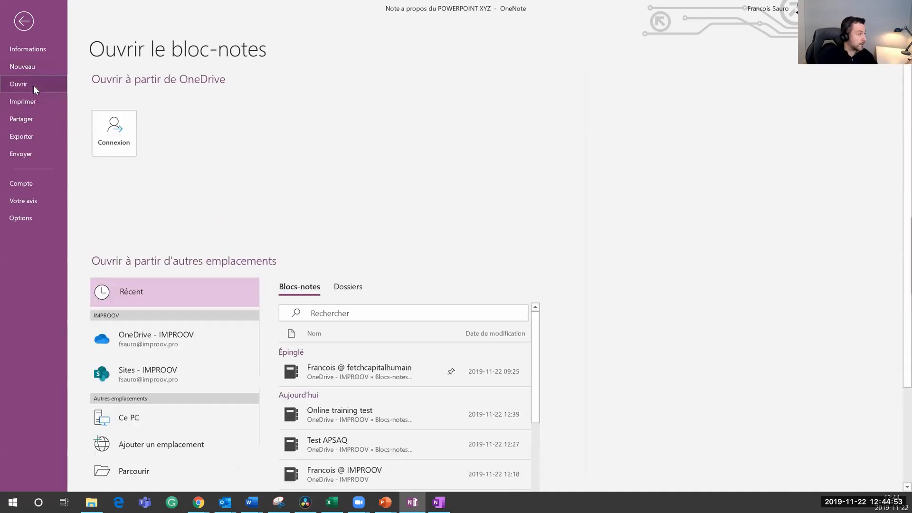
click(135, 470)
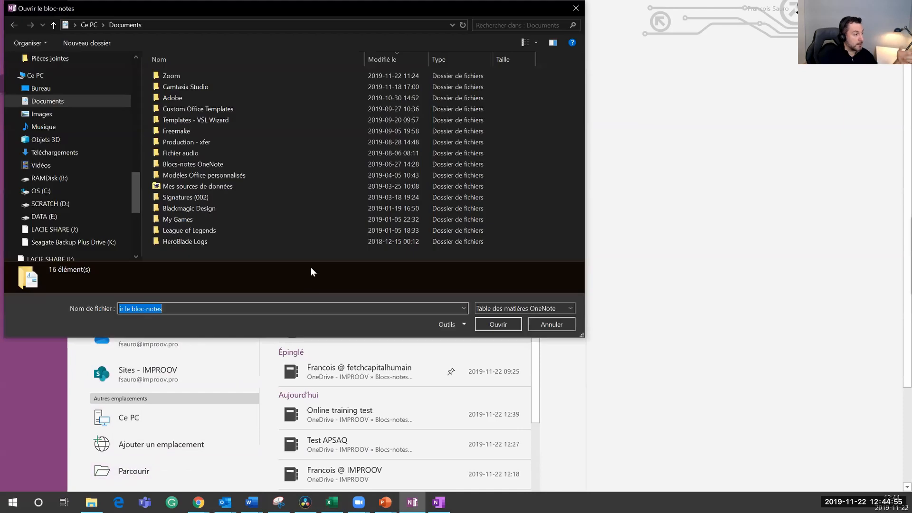
click(576, 9)
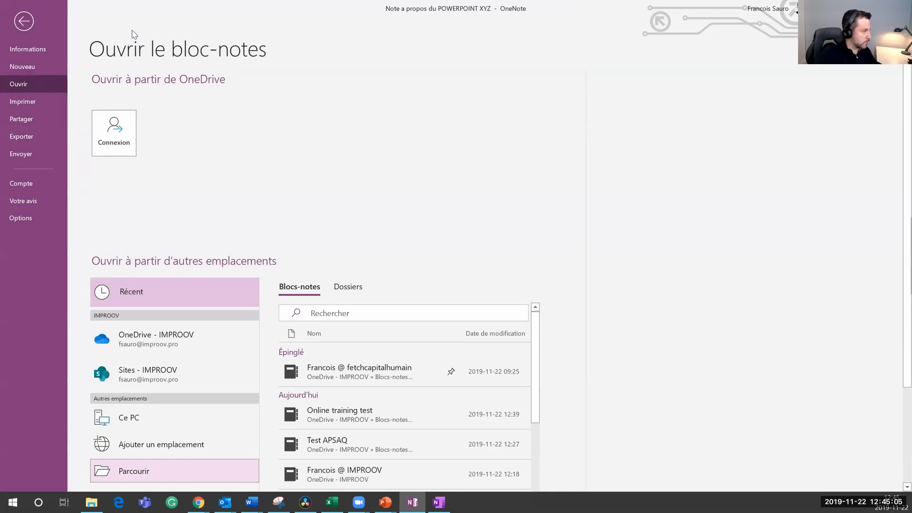
click(23, 20)
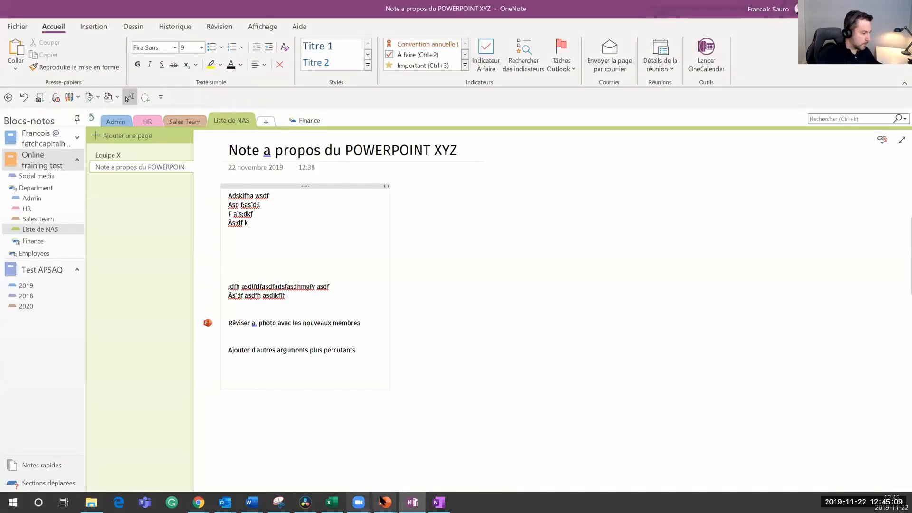
mouse_move(385, 502)
click(386, 466)
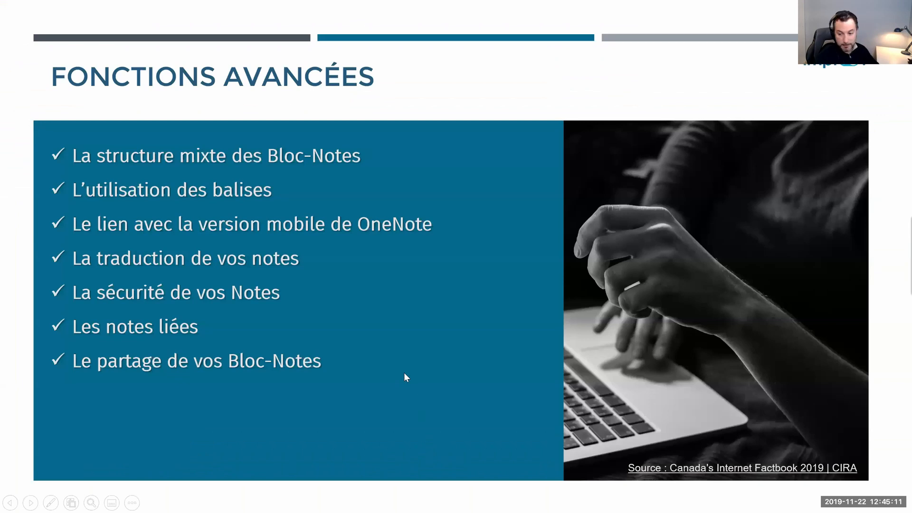
Step: Reveal the L'historique bullet on the Fonctions avancées slide and switch back to OneNote
click(408, 368)
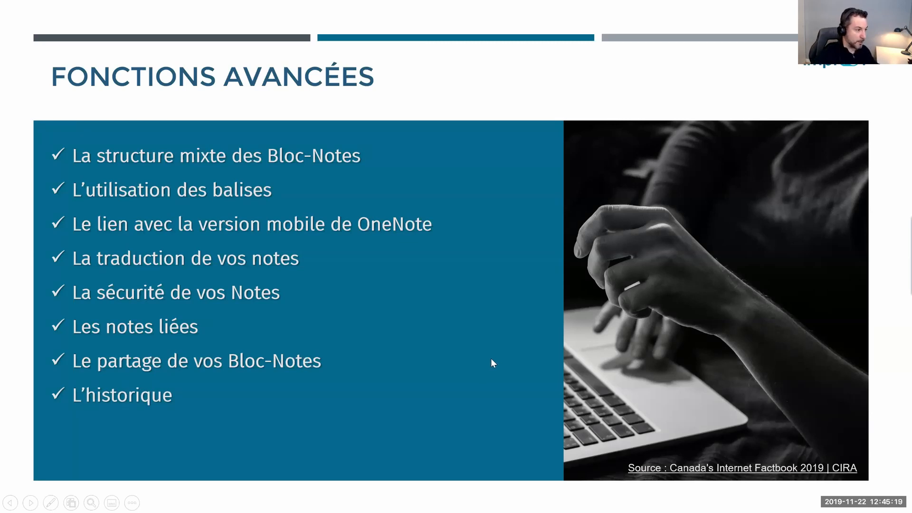
key(alt+Tab)
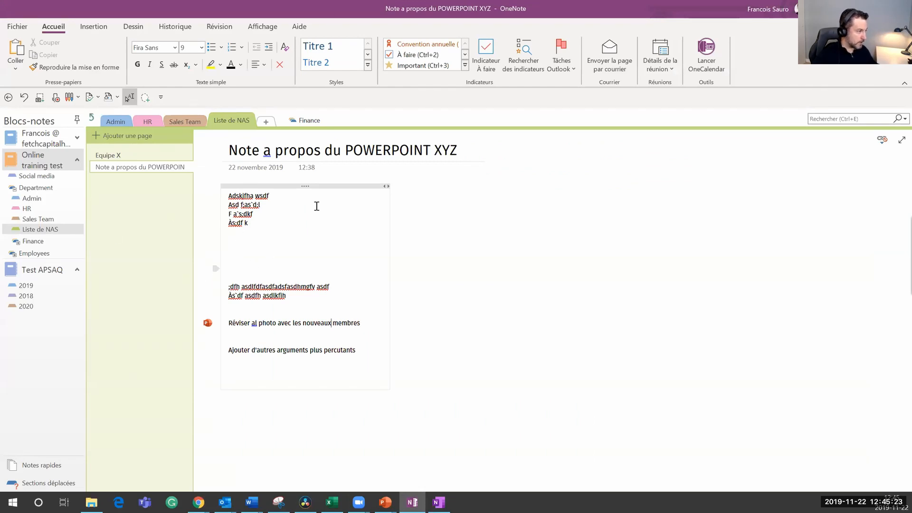
Step: Show the Historique tab and mark the Note a propos du POWERPOINT XYZ page as unread
click(184, 31)
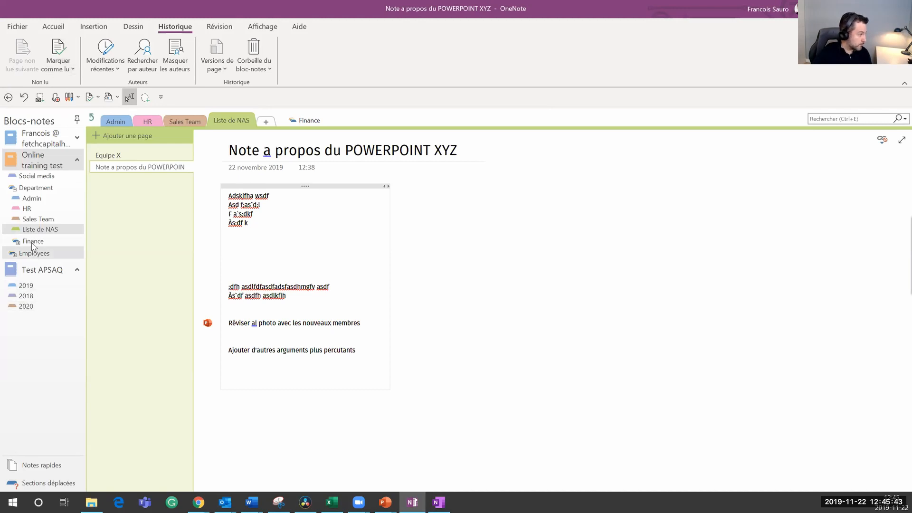
click(138, 167)
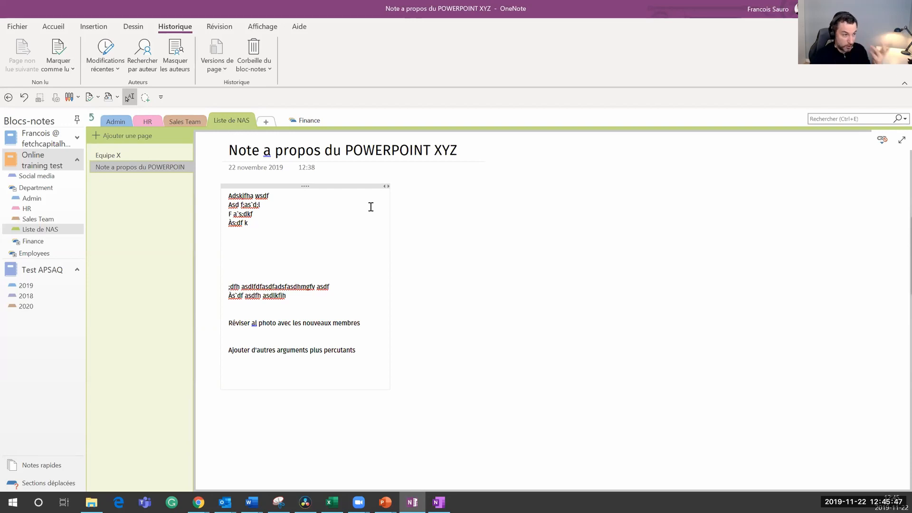
click(64, 64)
click(74, 86)
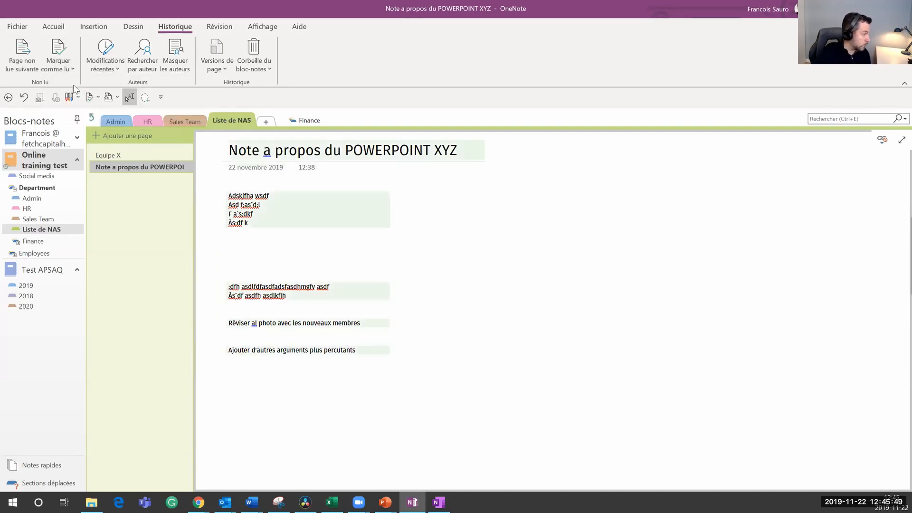
Step: Visit the Admin section, return to Liste de NAS, and jump to the next unread page
click(33, 198)
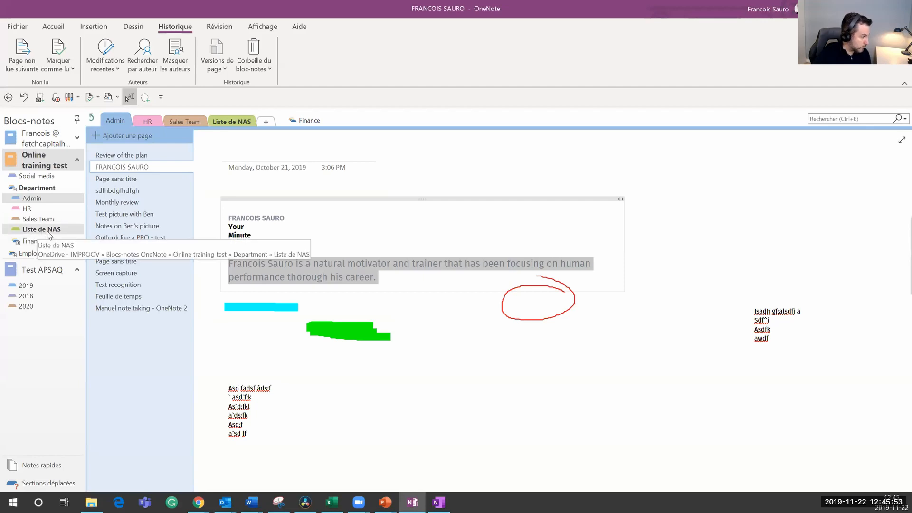
click(48, 232)
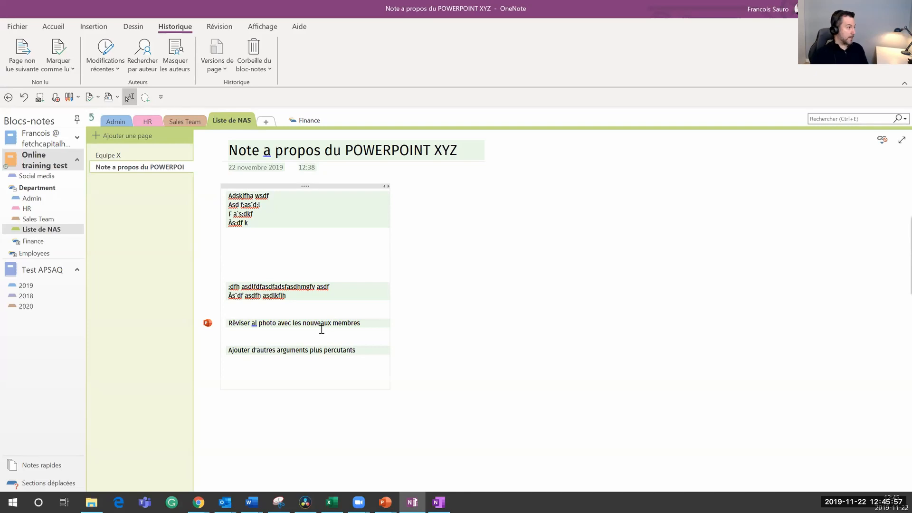
click(36, 57)
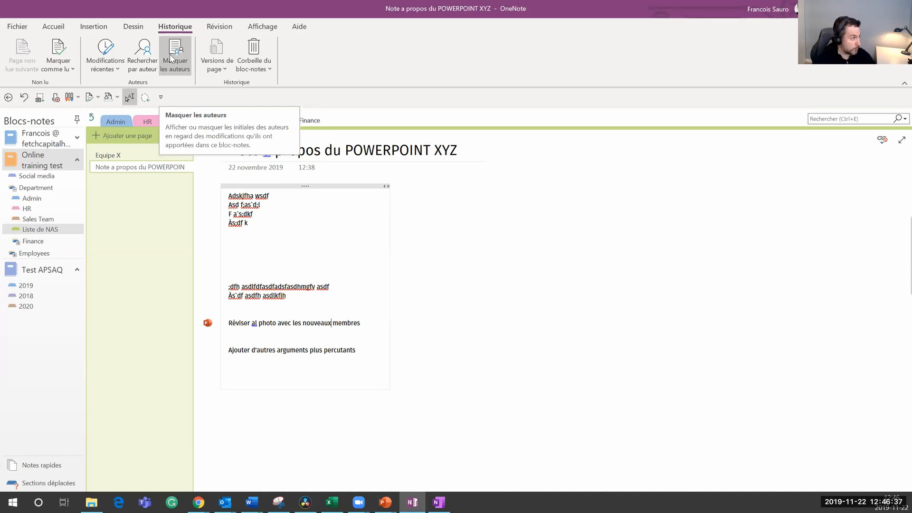
Step: Check pages changed in the last 7 days, page versions, and the notebook recycle bin options
click(105, 53)
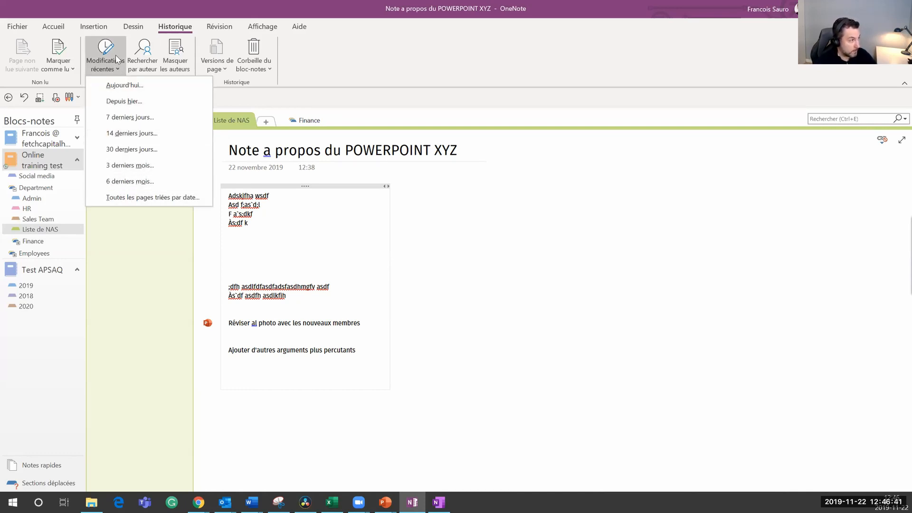
click(126, 116)
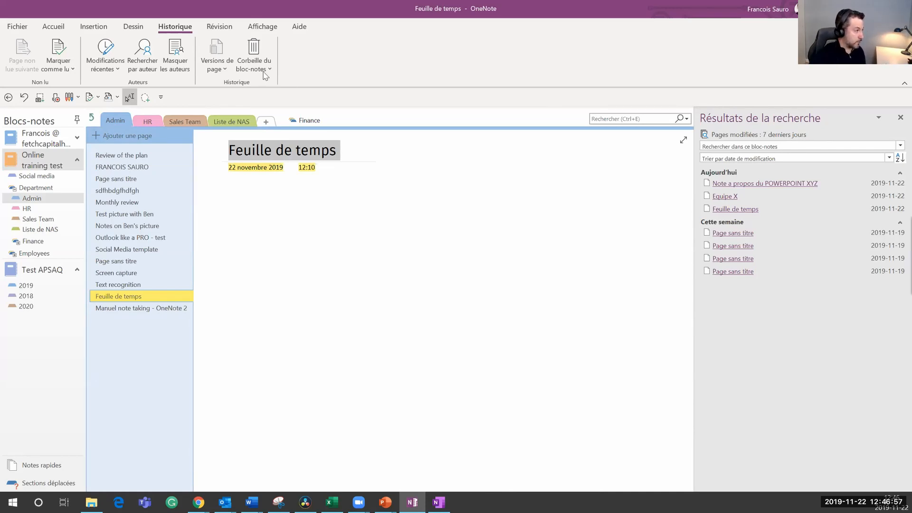
click(216, 69)
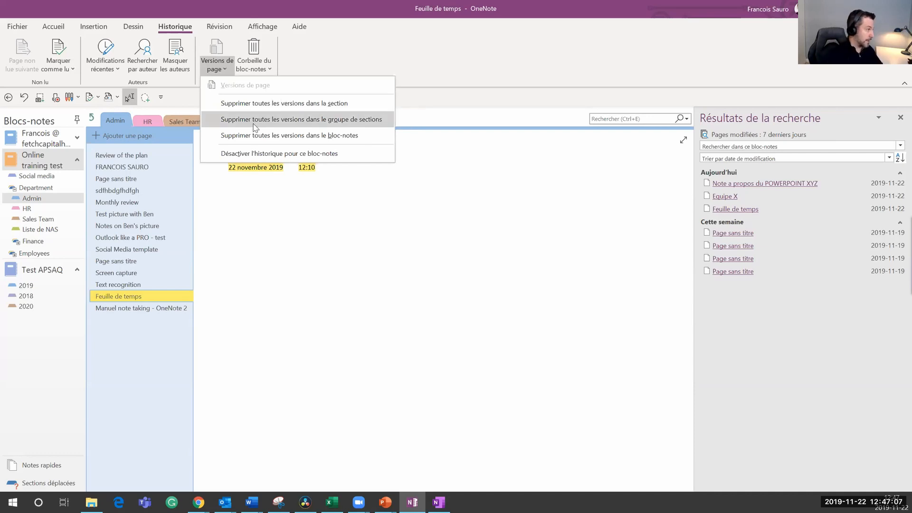
click(311, 258)
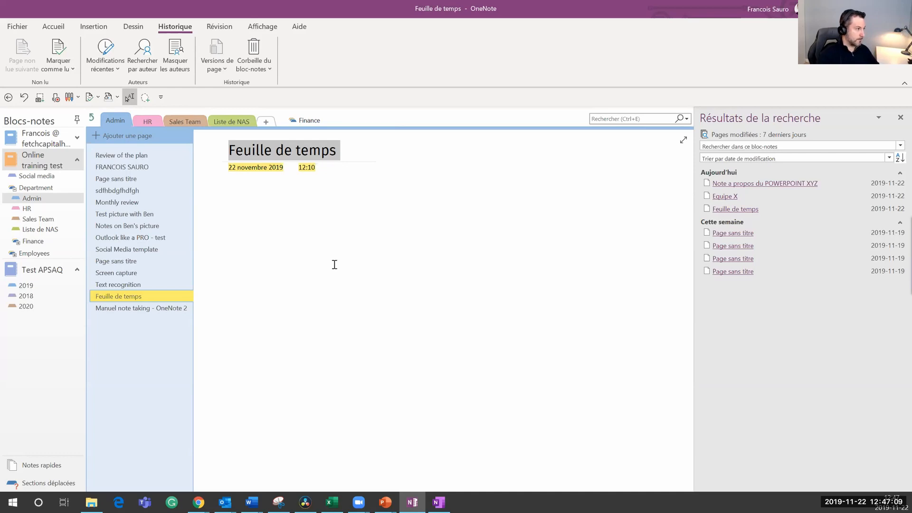
click(254, 60)
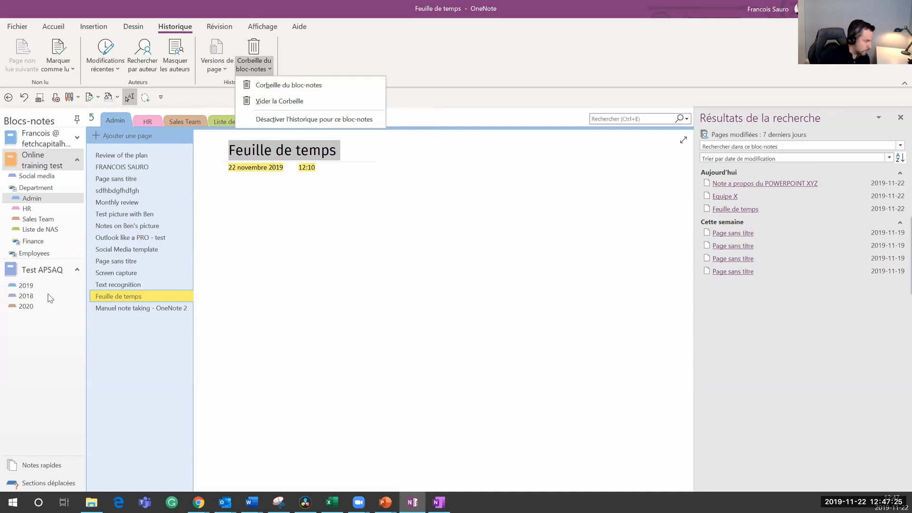
Step: Open the 2019 section of Test APSAQ, then bring the PowerPoint slideshow back
click(34, 287)
double_click(34, 286)
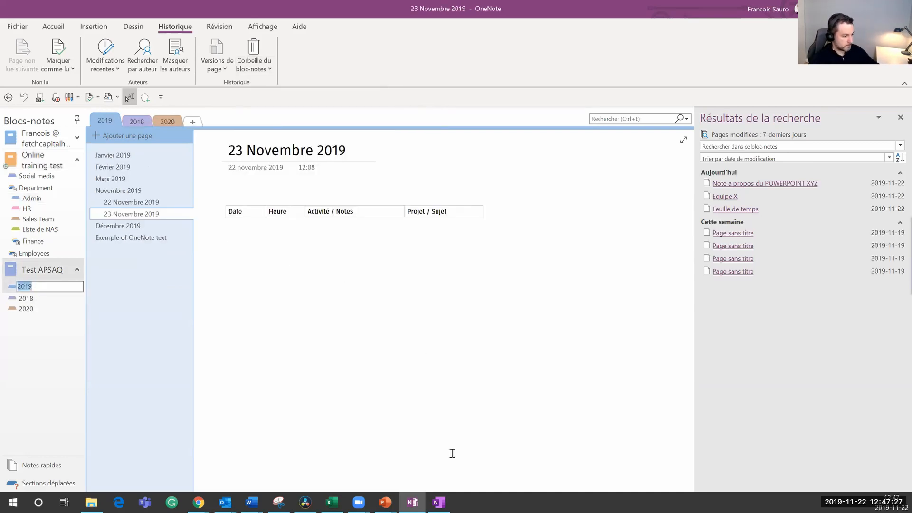
click(441, 500)
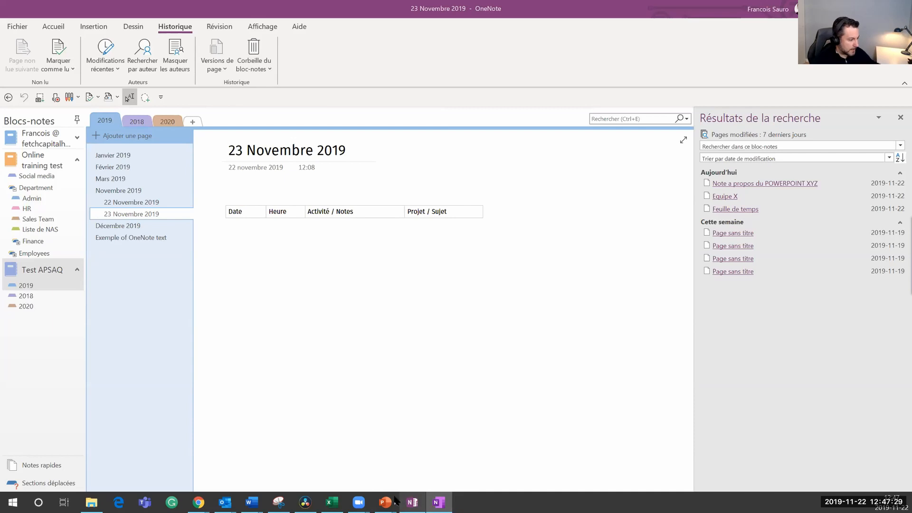
mouse_move(385, 502)
click(385, 463)
Step: Step forward and back to the Fonctions avancées slide, then show the OneCalendar page full-screen
click(355, 315)
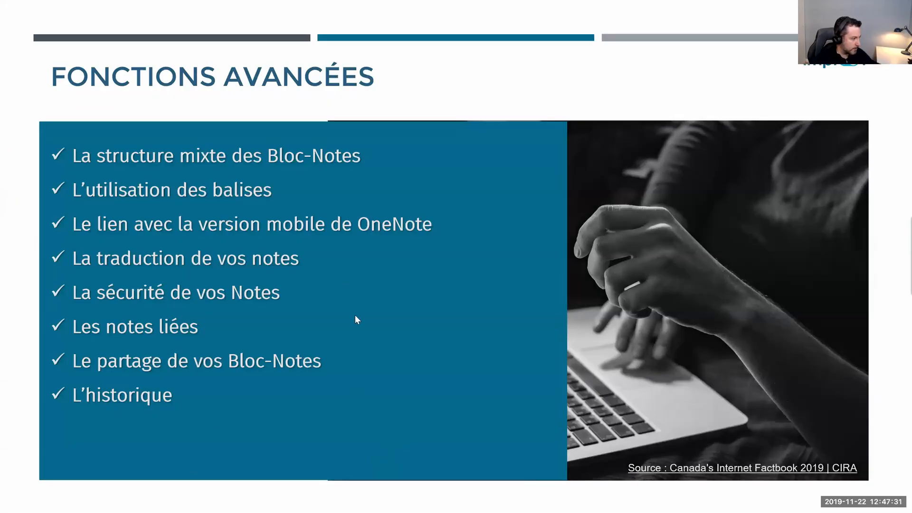
key(Left)
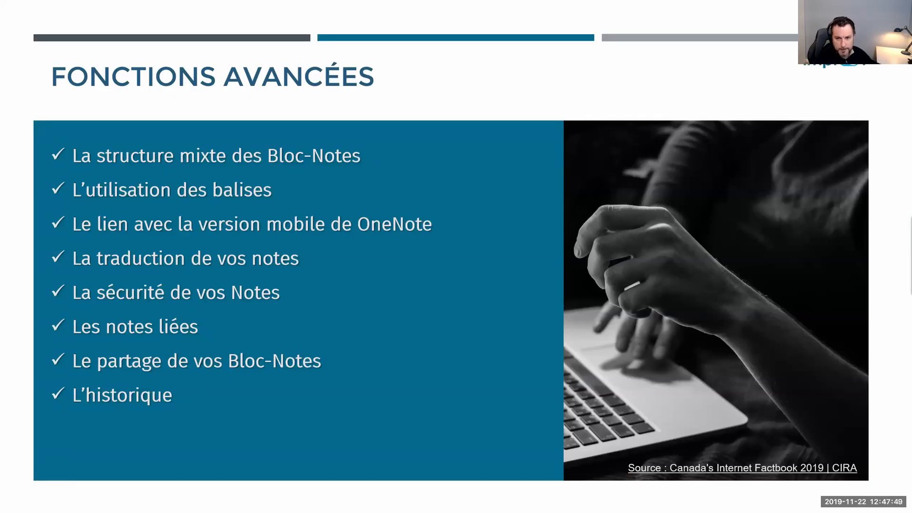
key(alt+Tab)
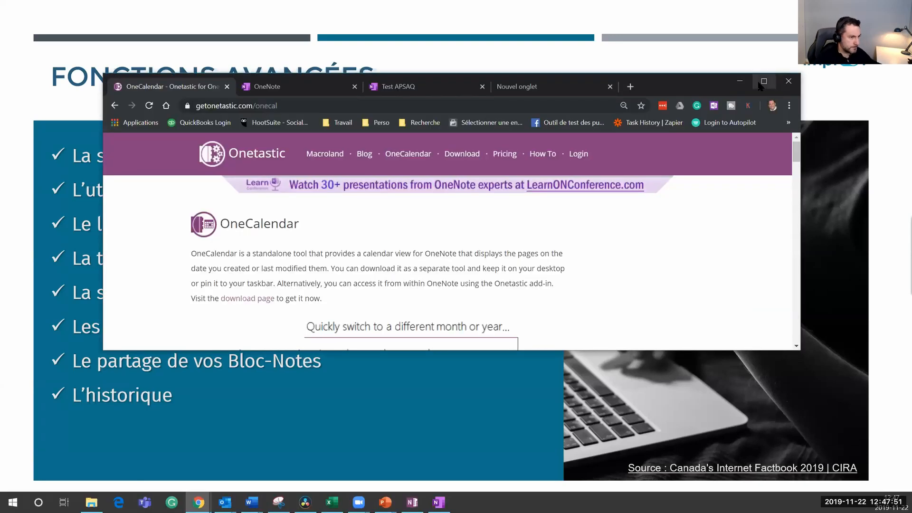
click(764, 82)
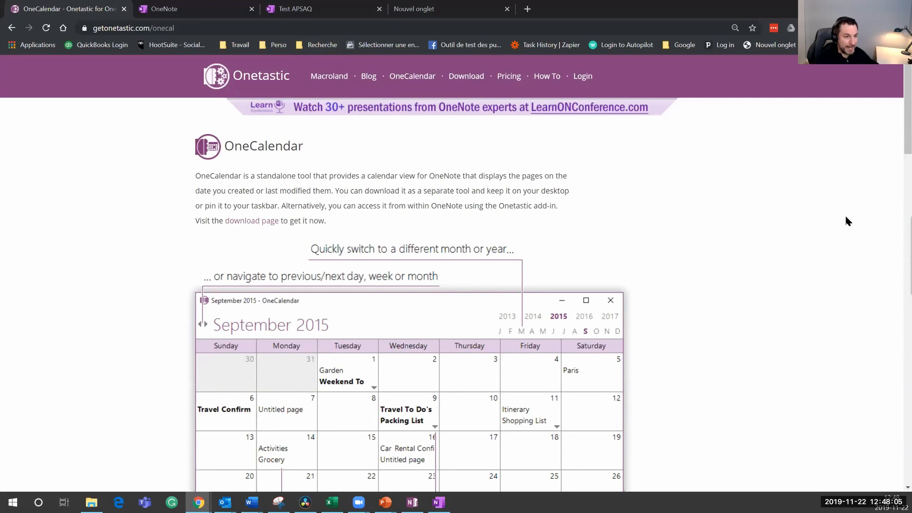
Step: Scroll the OneCalendar page, view Pricing (Free, Pro $15, Dev $60), then return to the slideshow
scroll(894, 138, down, 2)
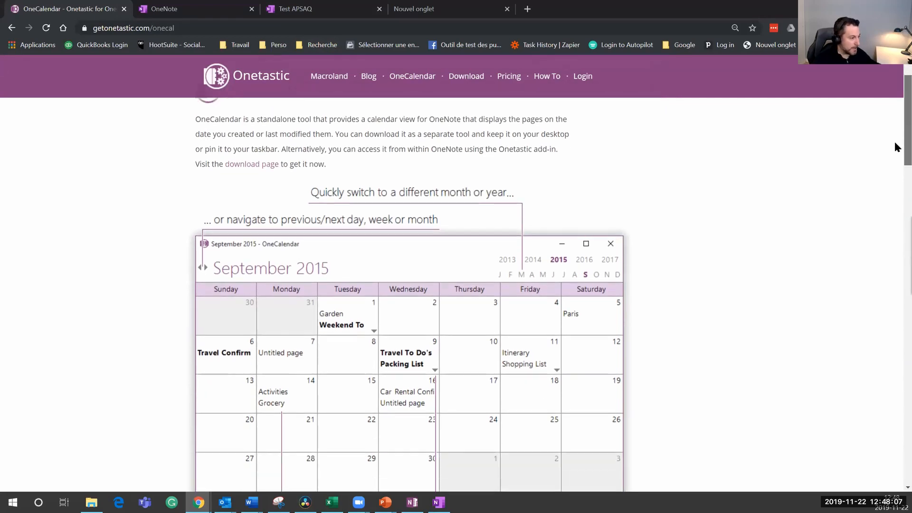
scroll(893, 129, up, 2)
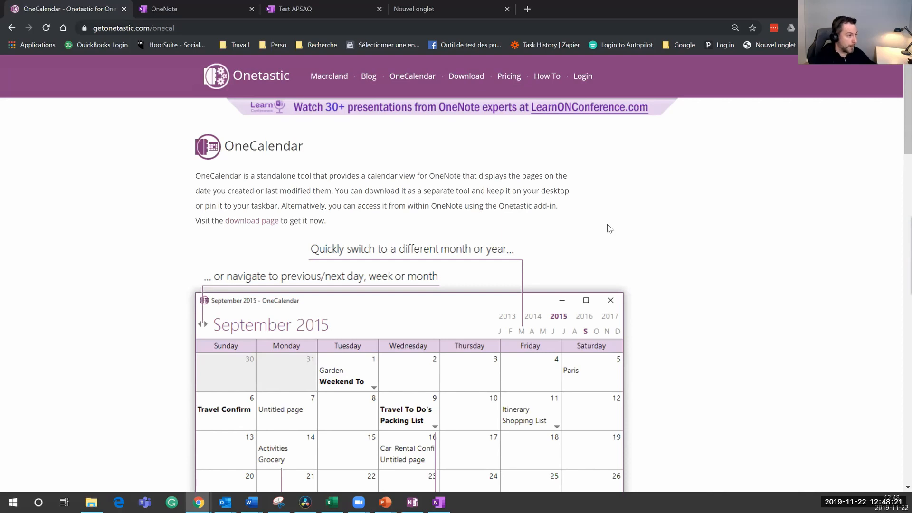
click(508, 81)
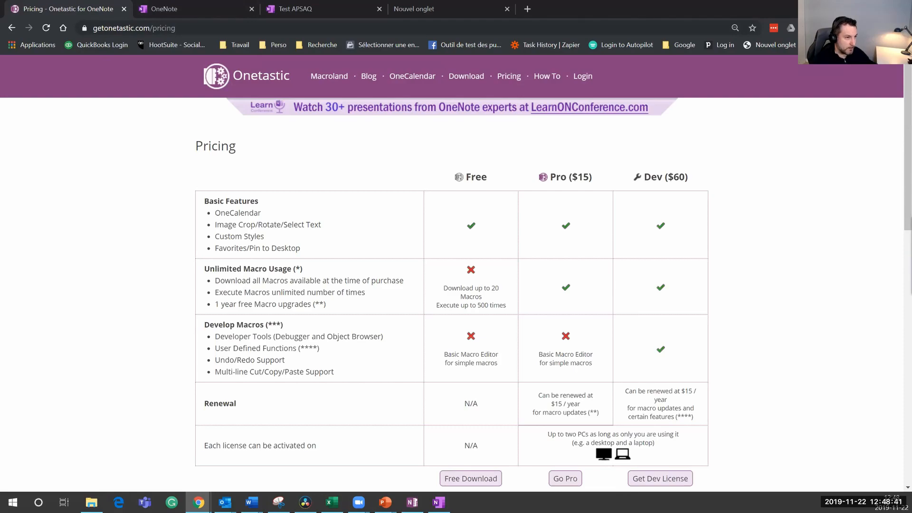
key(alt+Tab)
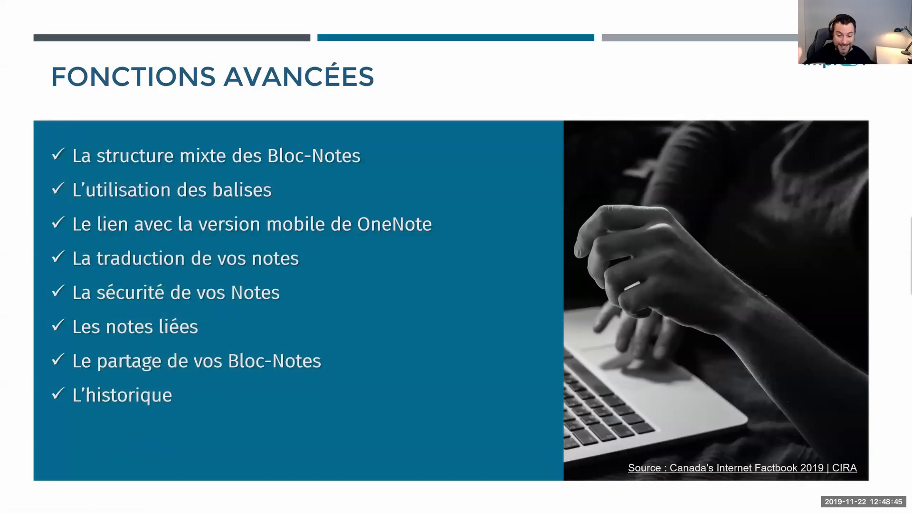
Step: Launch OneCalendar from OneNote's Accueil tab to see the November 2019 month view
key(alt+Tab)
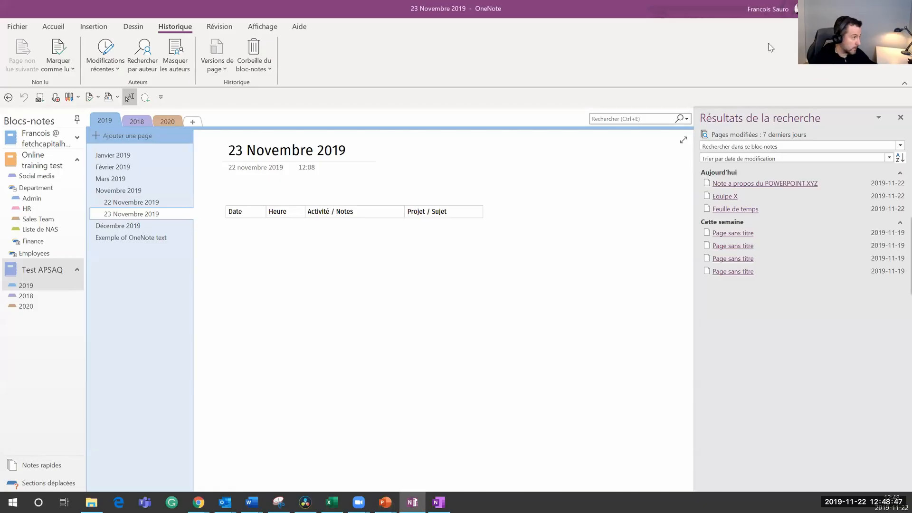
click(53, 28)
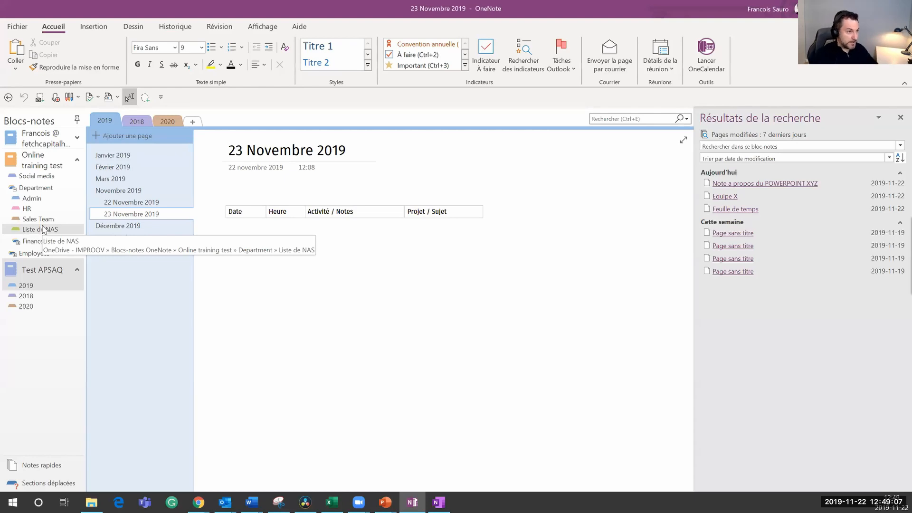
click(701, 63)
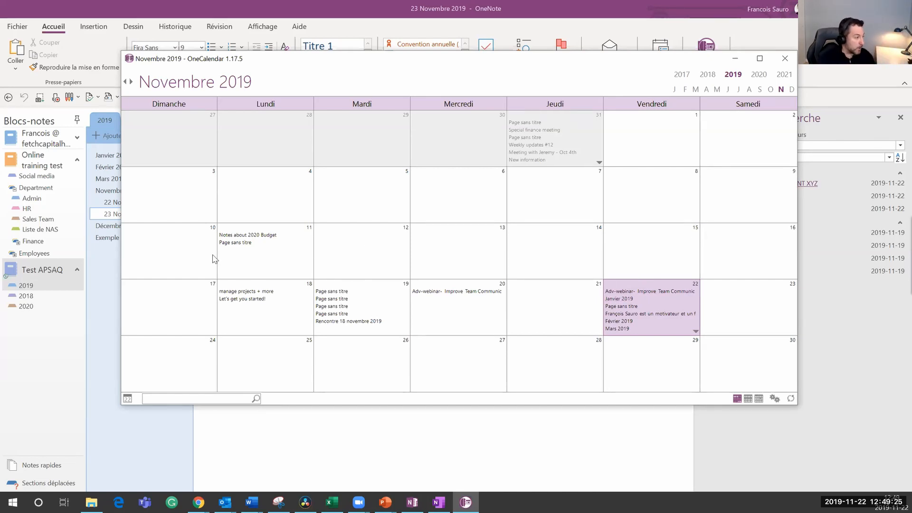
Step: Open the manage projects + more page from the calendar, then return to OneCalendar
click(250, 295)
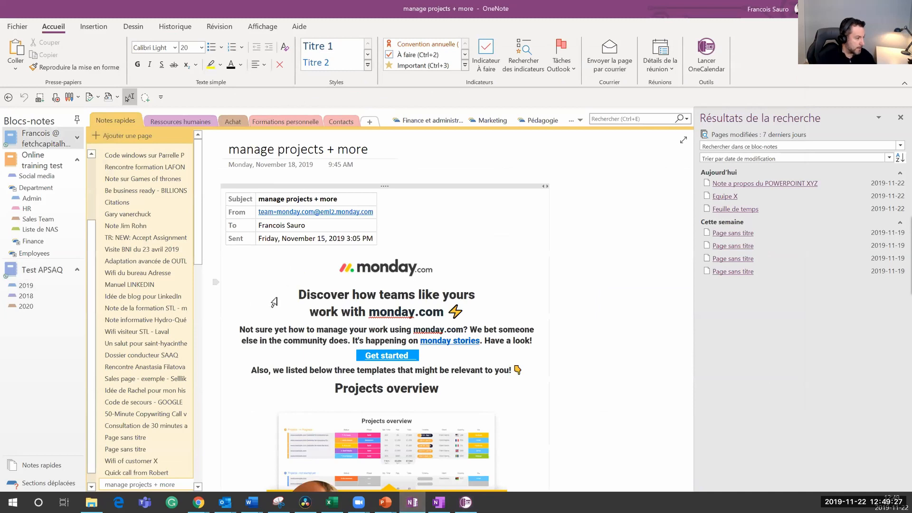
scroll(415, 232, down, 8)
scroll(415, 232, up, 8)
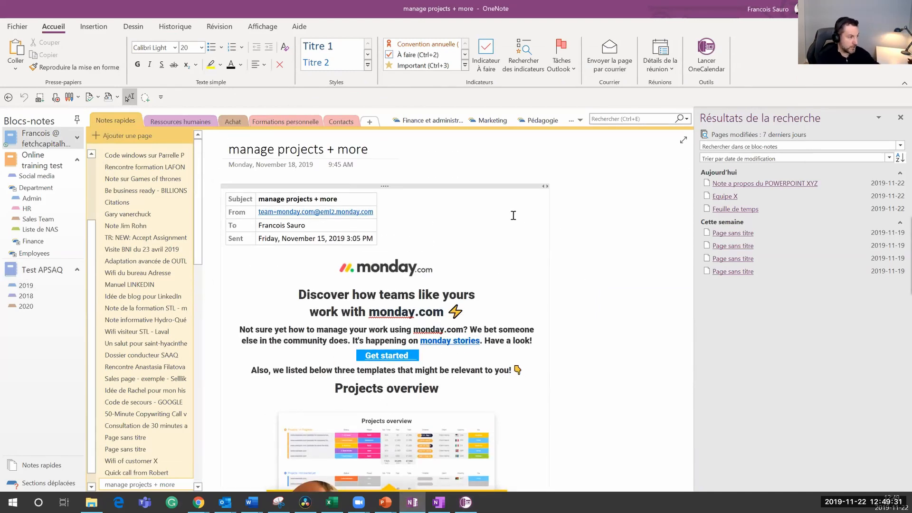
key(alt+Tab)
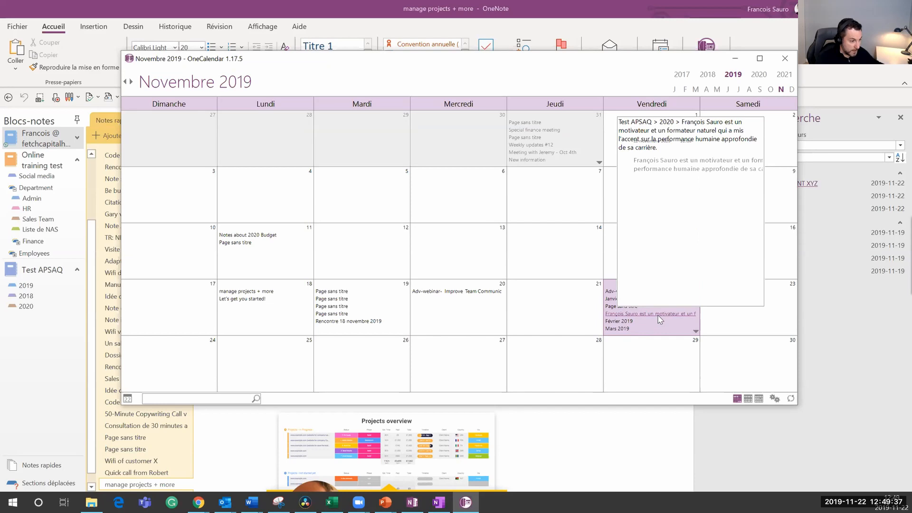
Step: Open the November 22 profile page, then the 17 September 2019 AP INTERNATIONAL presentation notes
click(659, 315)
key(alt+Tab)
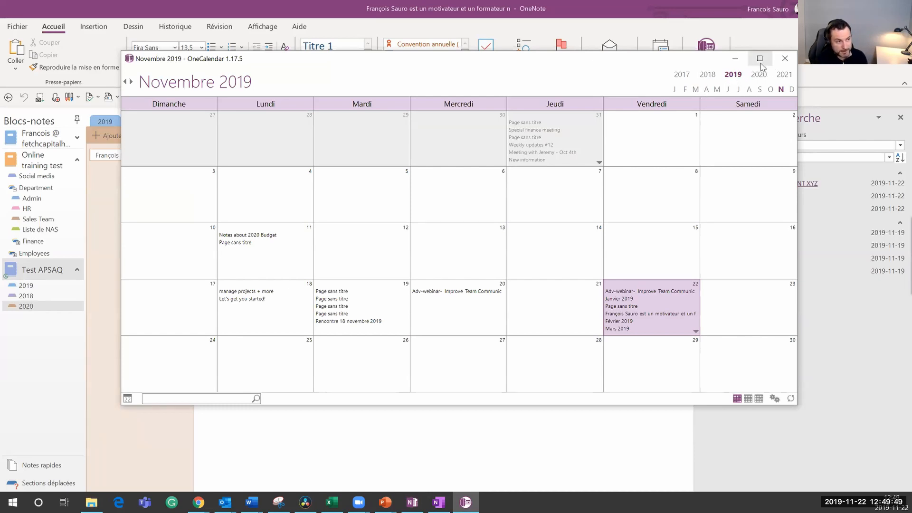
click(760, 89)
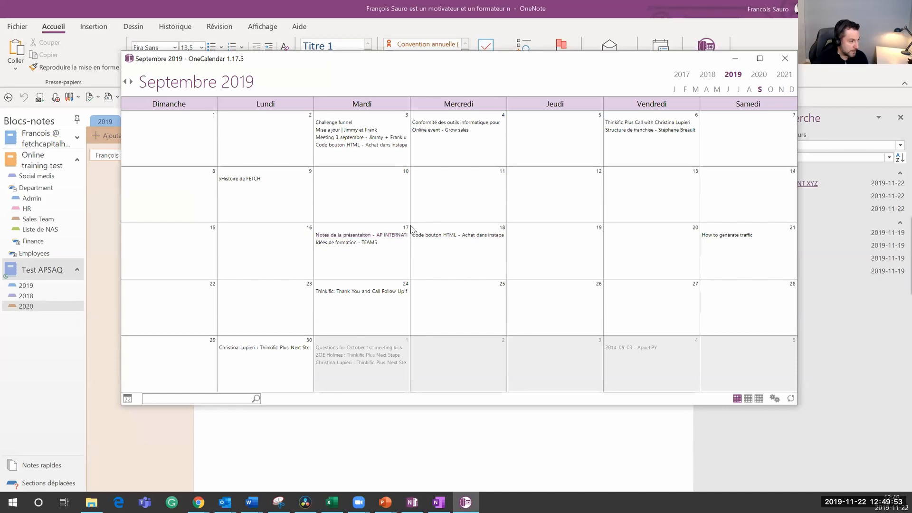
click(400, 234)
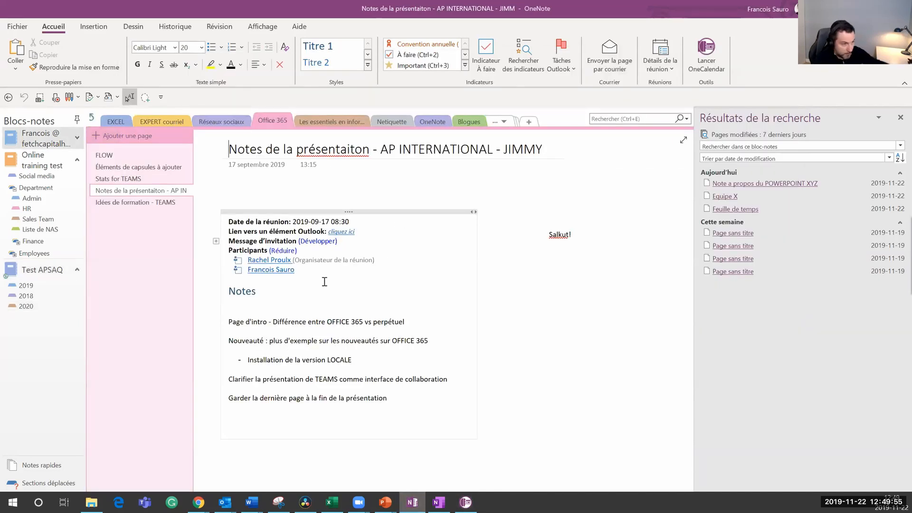
Step: Minimize the OneCalendar window and switch back to the Fonctions avancées slideshow
key(alt+Tab)
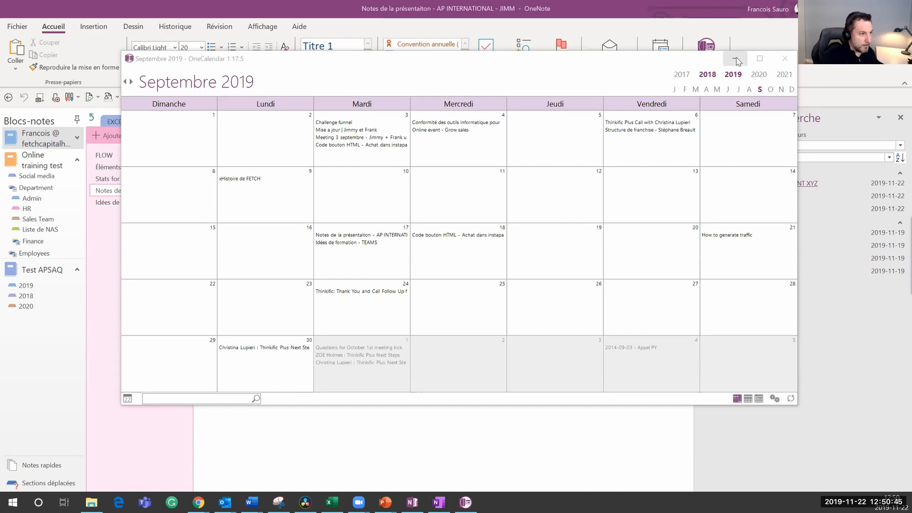
click(735, 58)
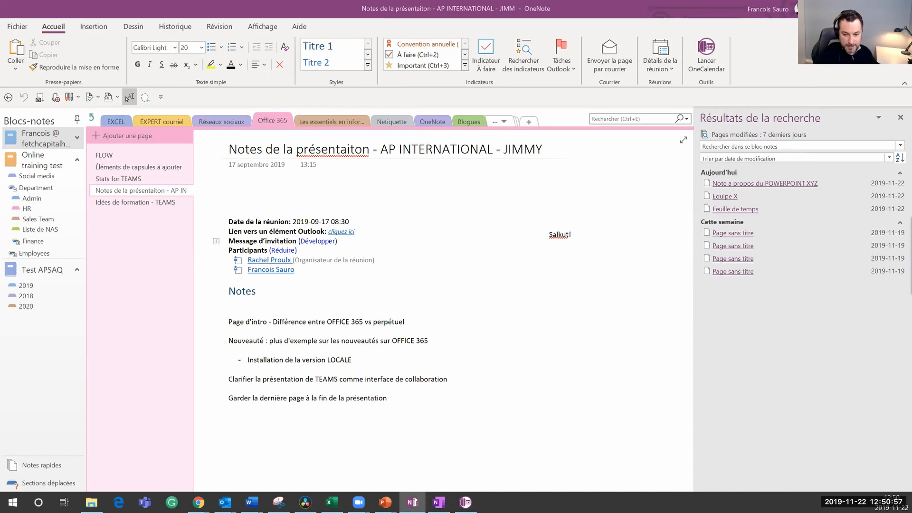
key(alt+Tab)
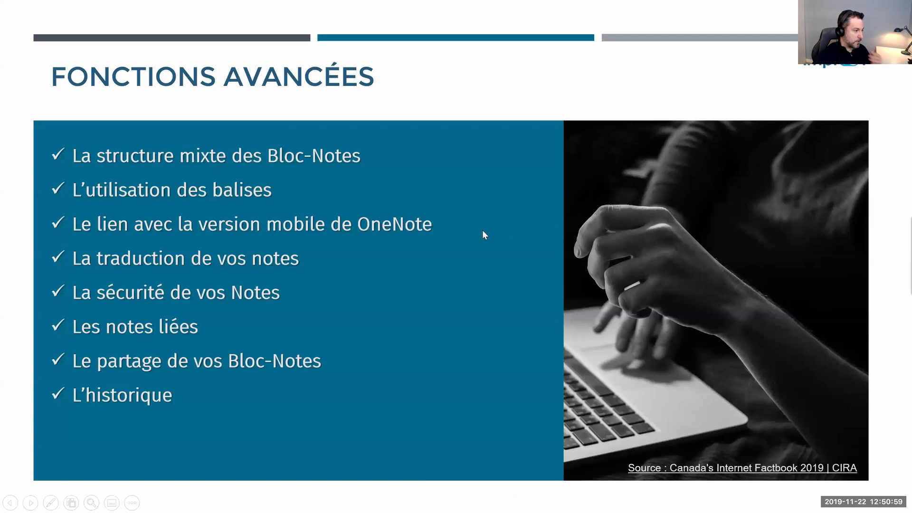